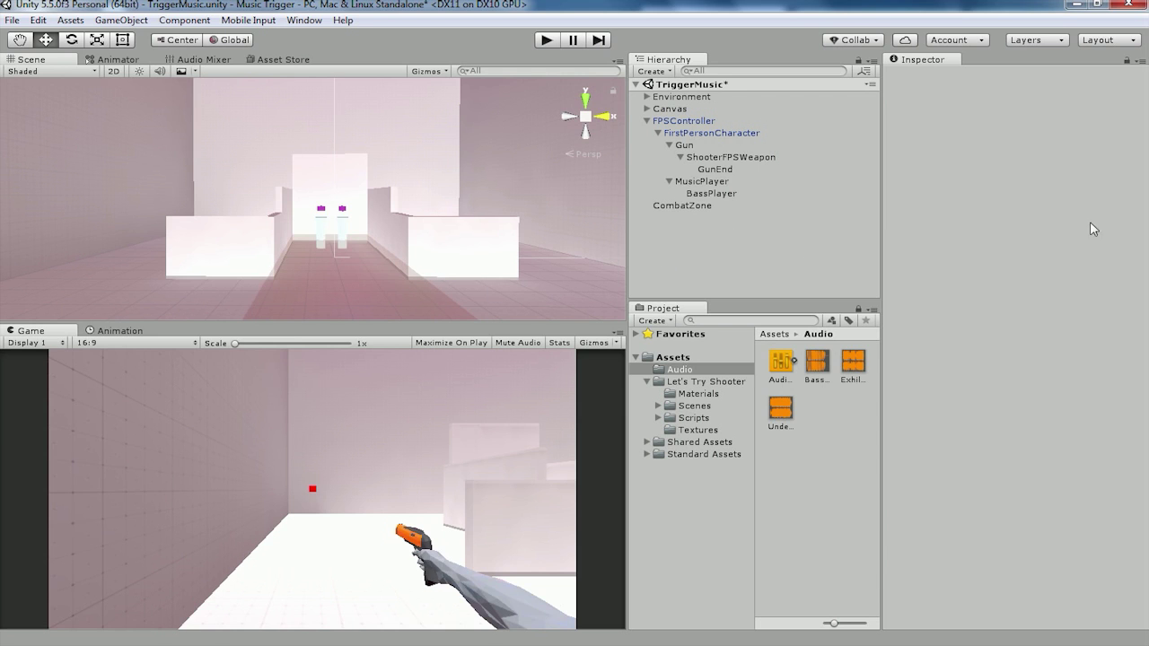
Check the audio mixer, then play-test walking toward the two posts and back
click(206, 61)
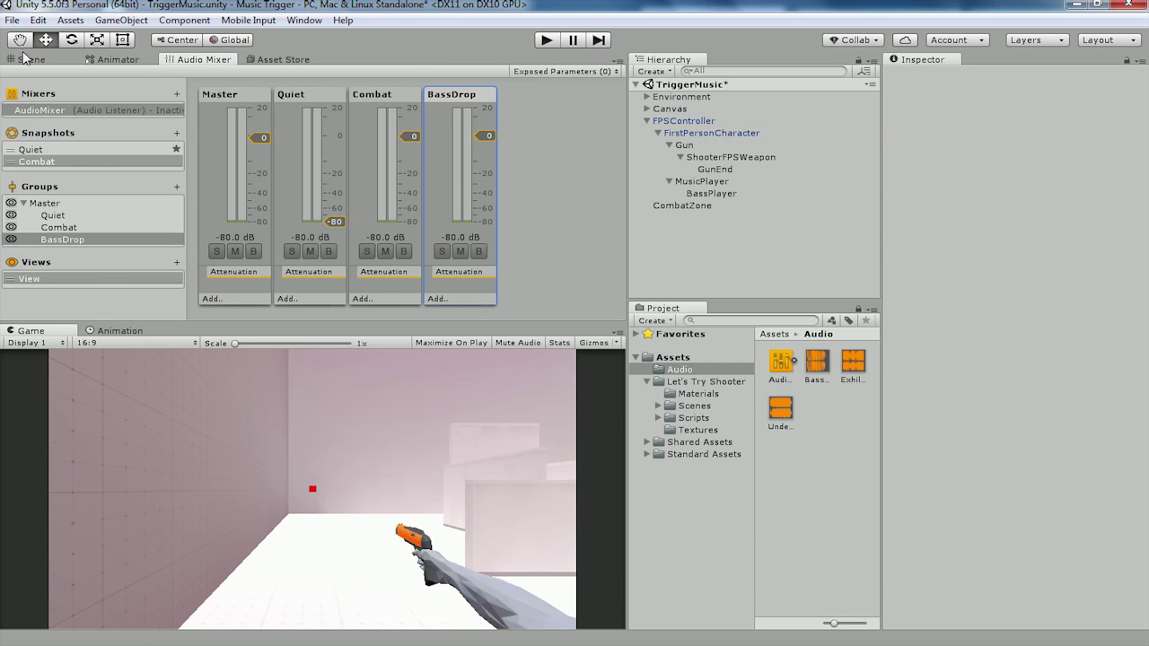
click(26, 58)
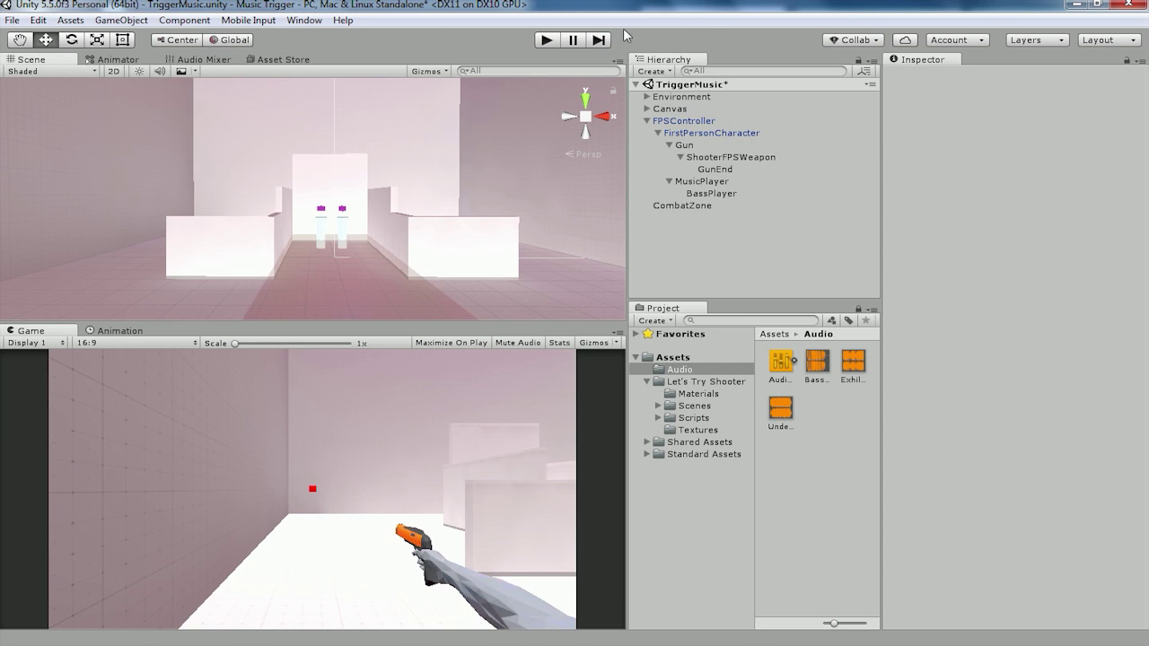
click(549, 41)
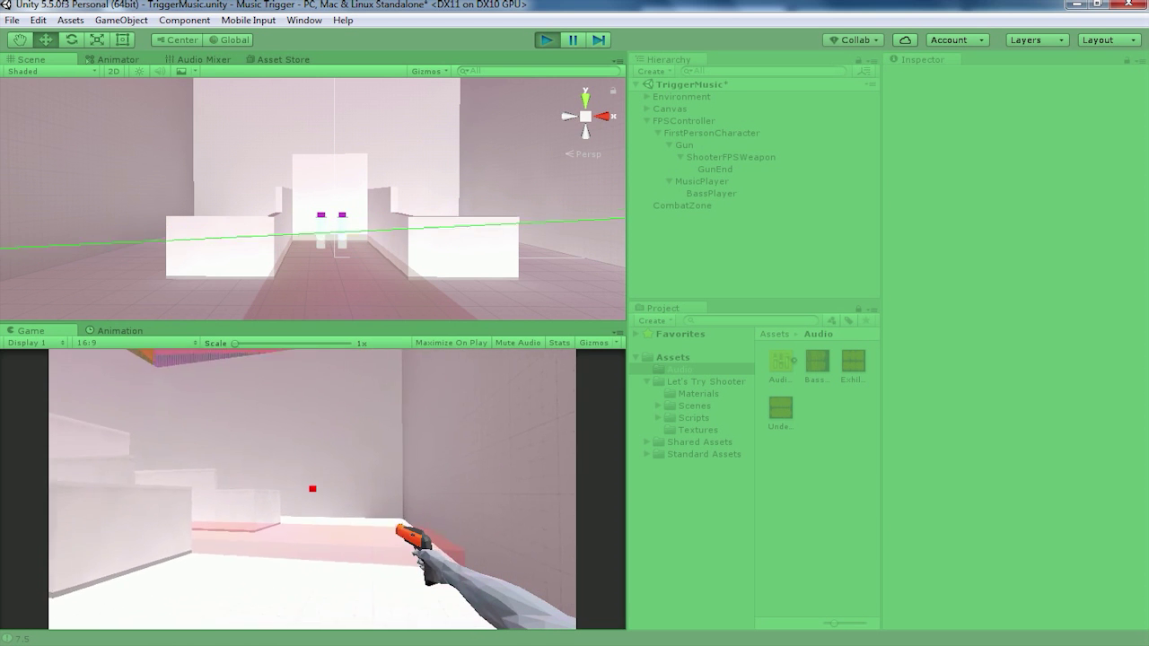
key(w)
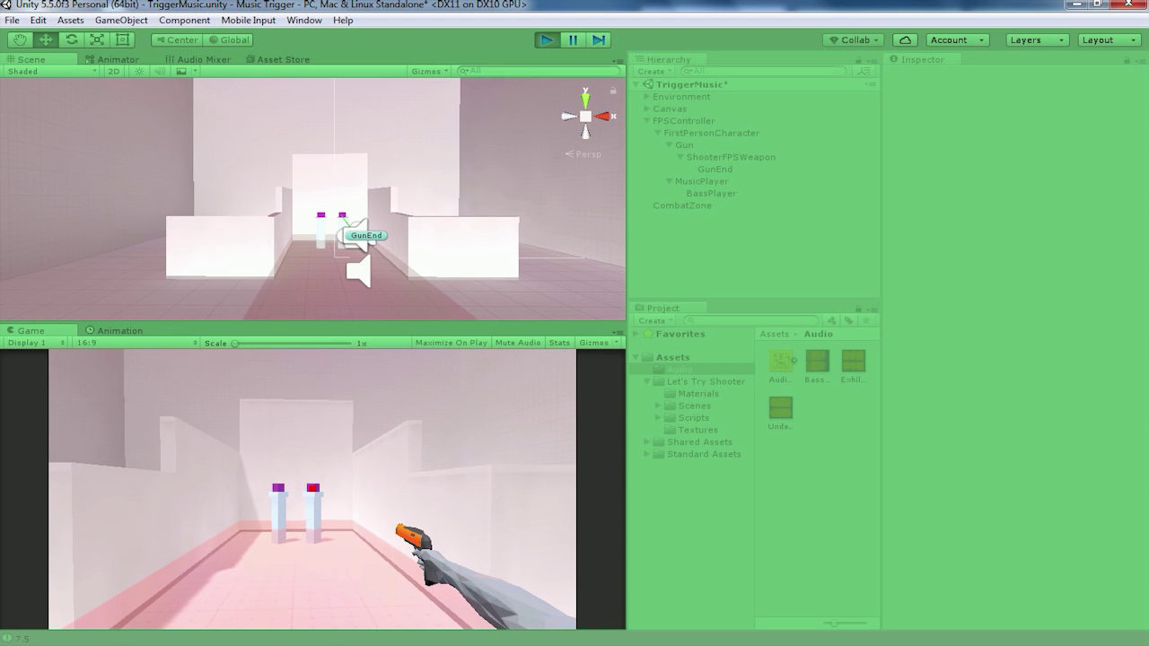
key(w)
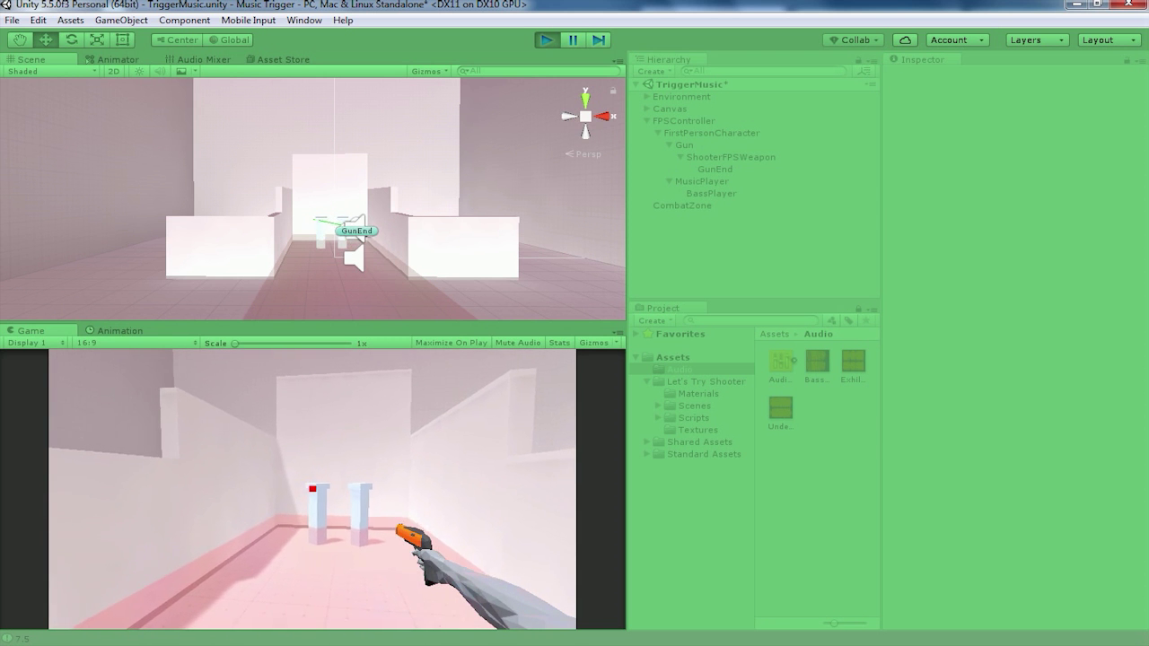
key(s)
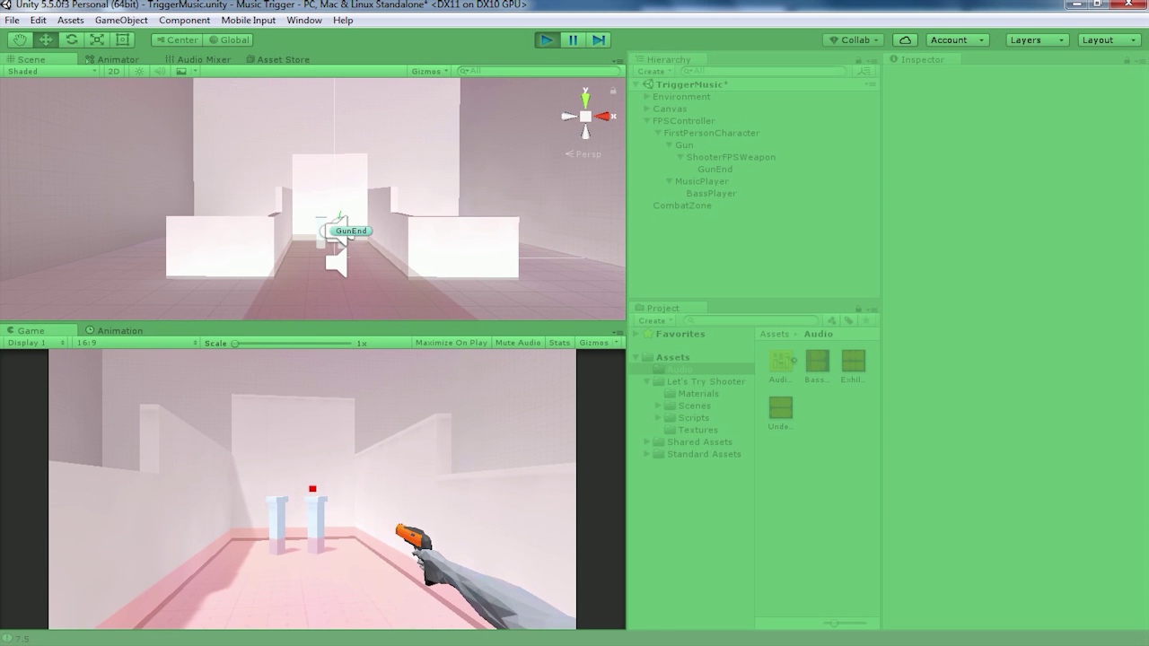
click(545, 39)
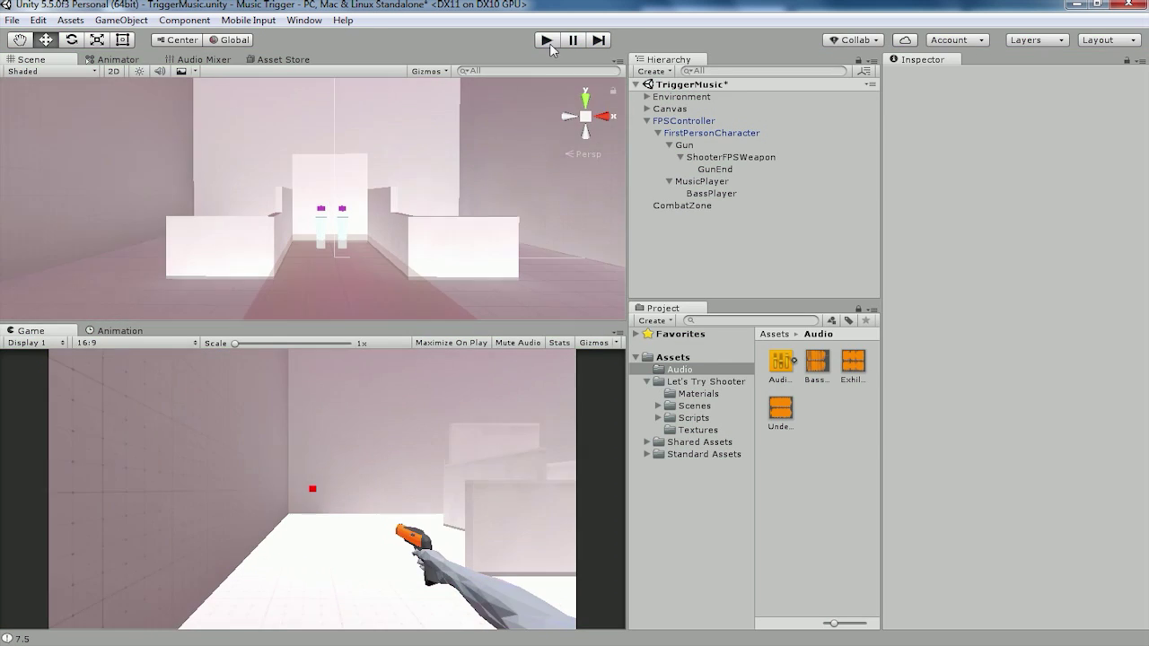
Inspect CombatZone, BassPlayer and FirstPersonCharacter, then start a new project from the File menu
click(704, 205)
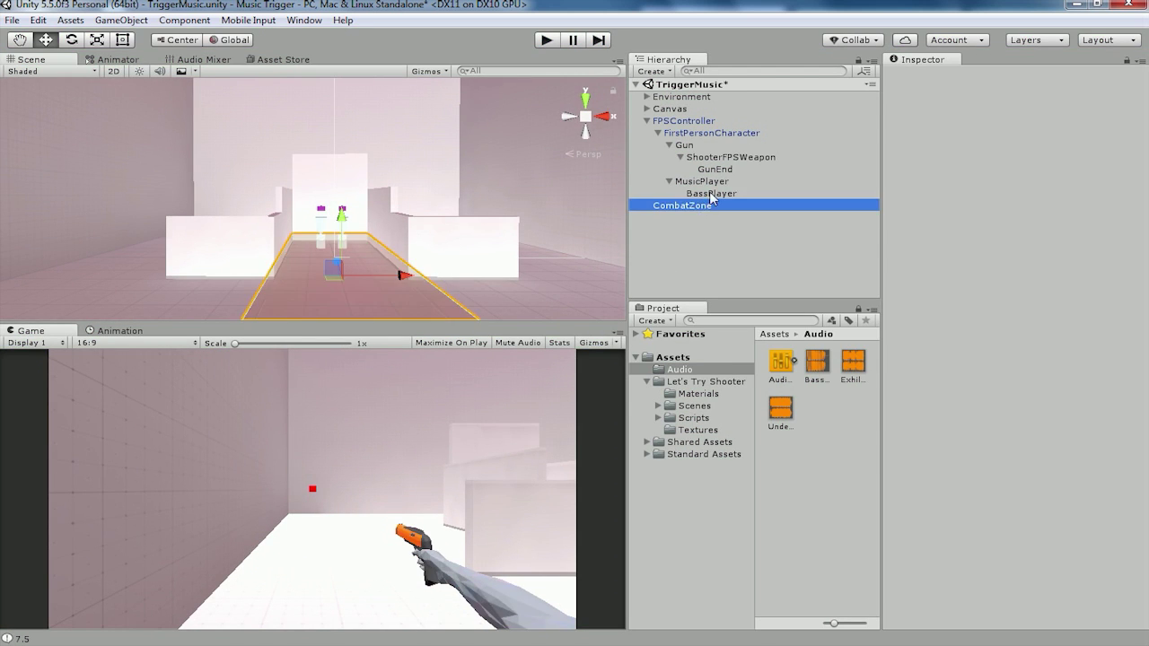
click(712, 194)
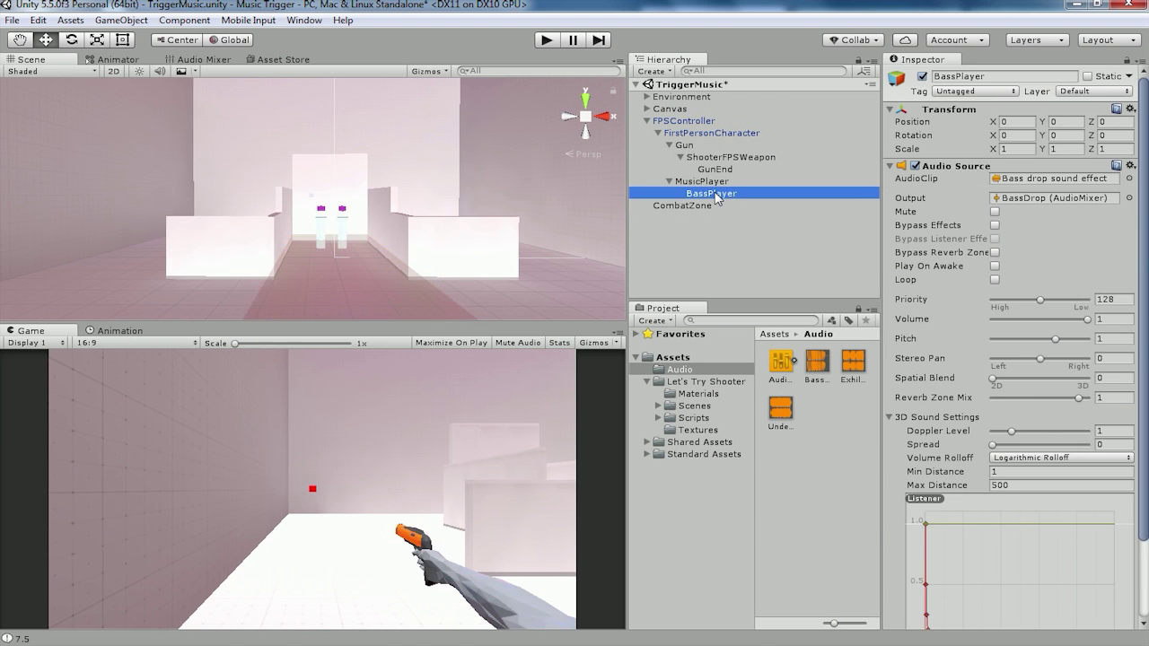
click(705, 133)
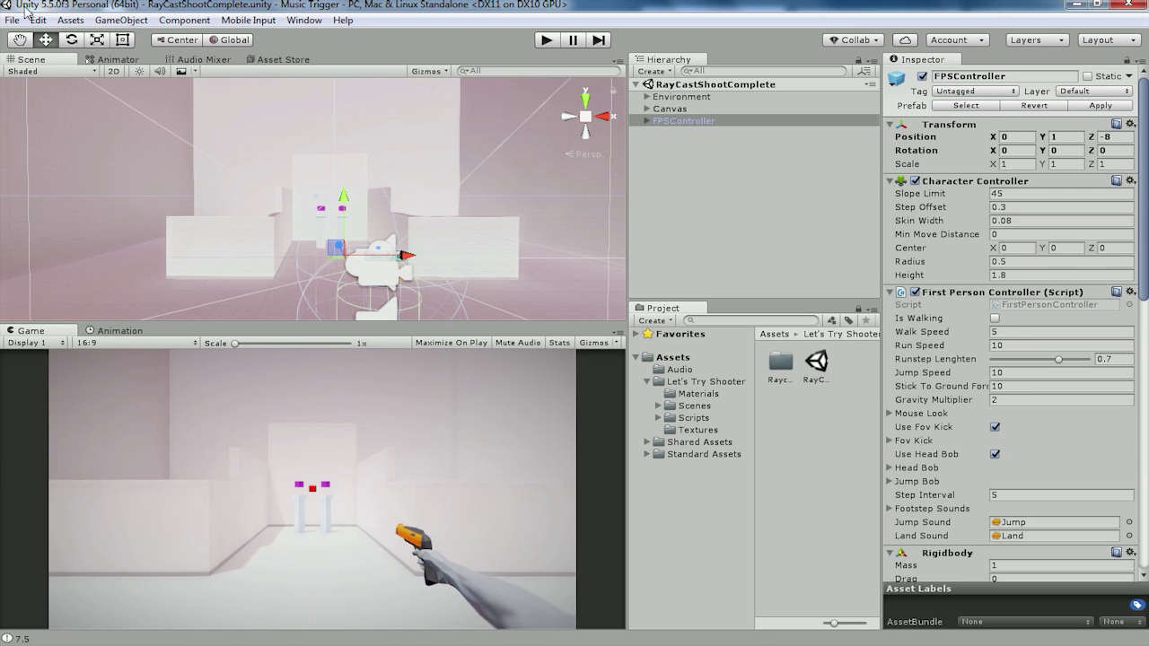
click(13, 20)
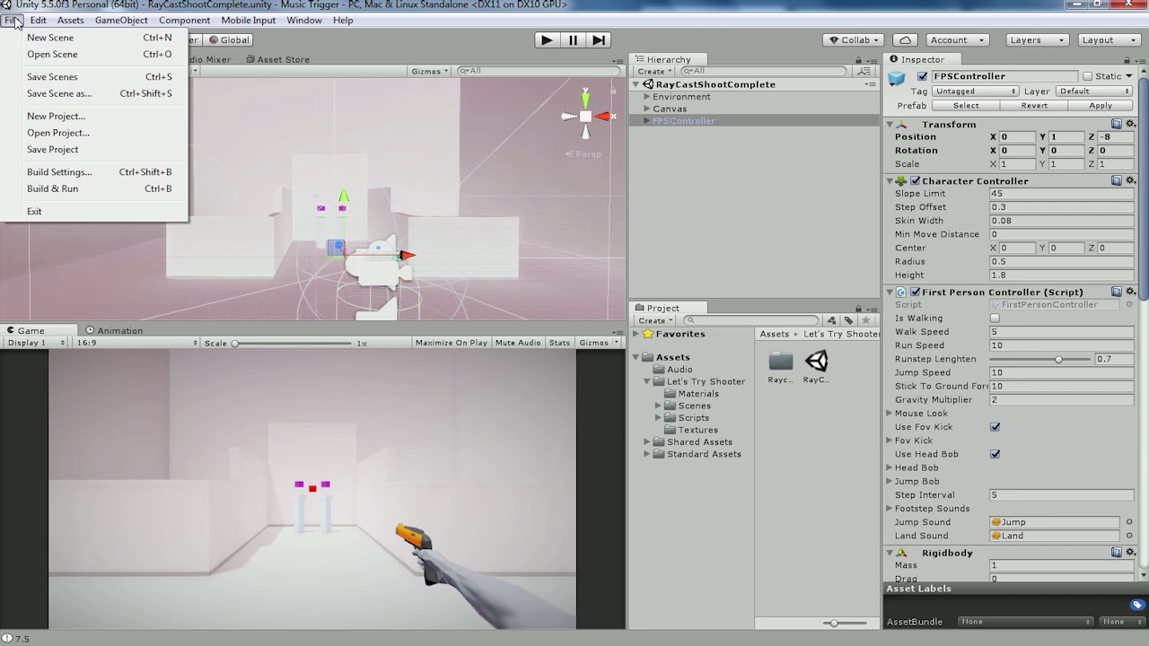
click(55, 115)
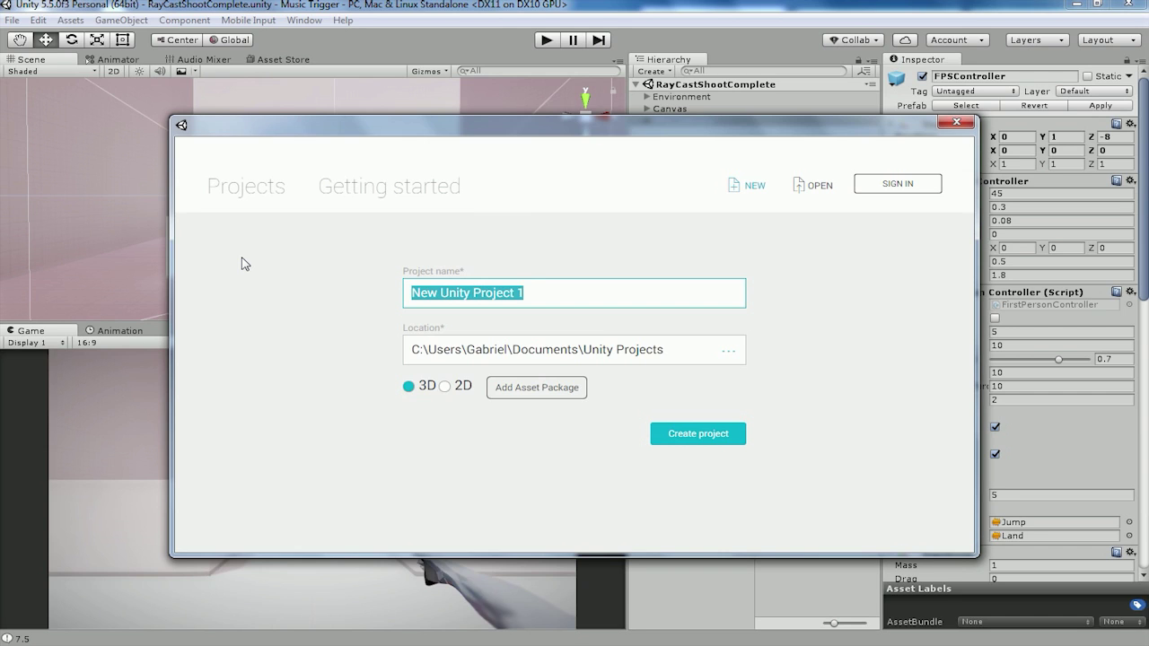
Name the 3D project Trigger Music, add the Lets Try Assets package, and create it
text(Trigger Music)
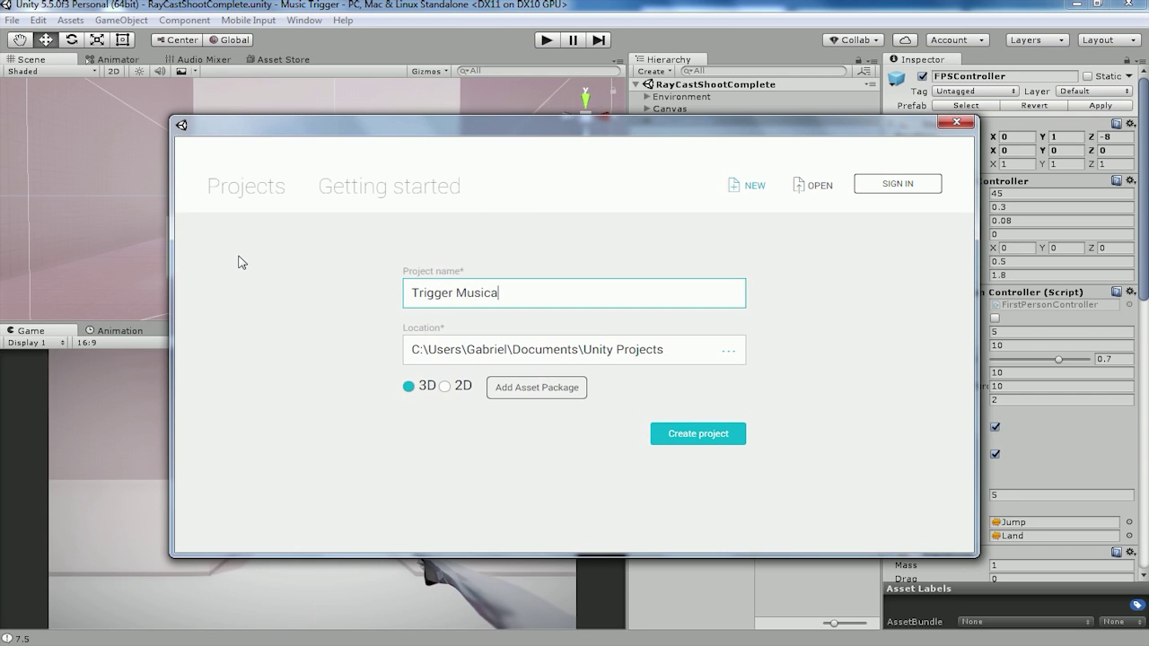
key(Tab)
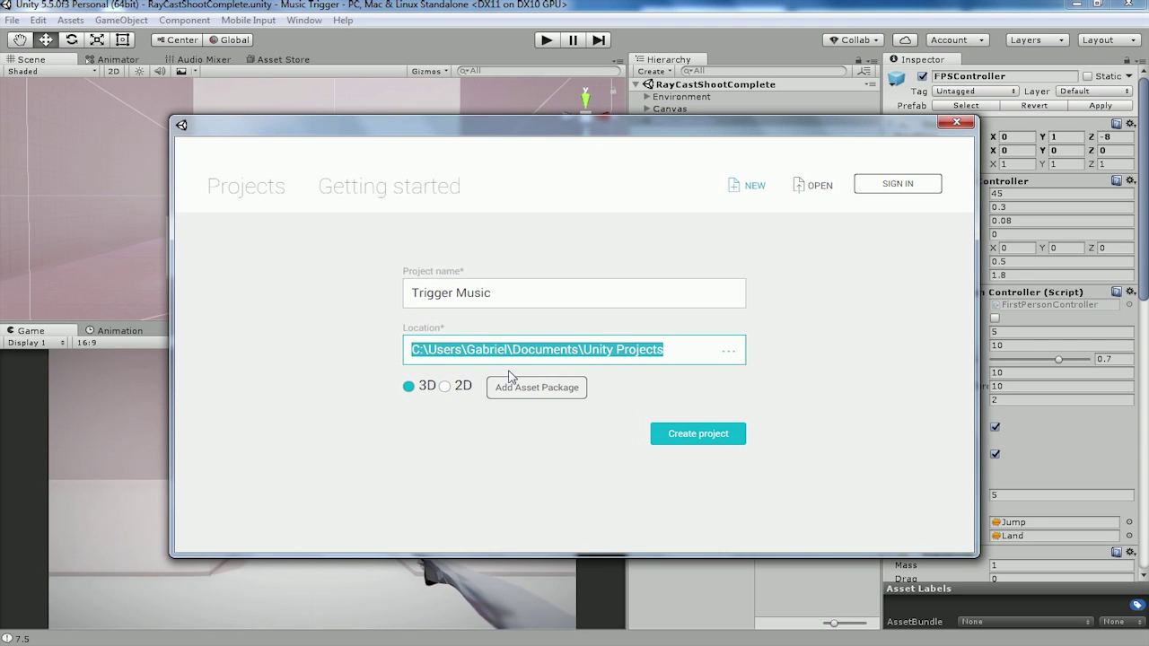
click(539, 388)
drag(705, 296, 716, 354)
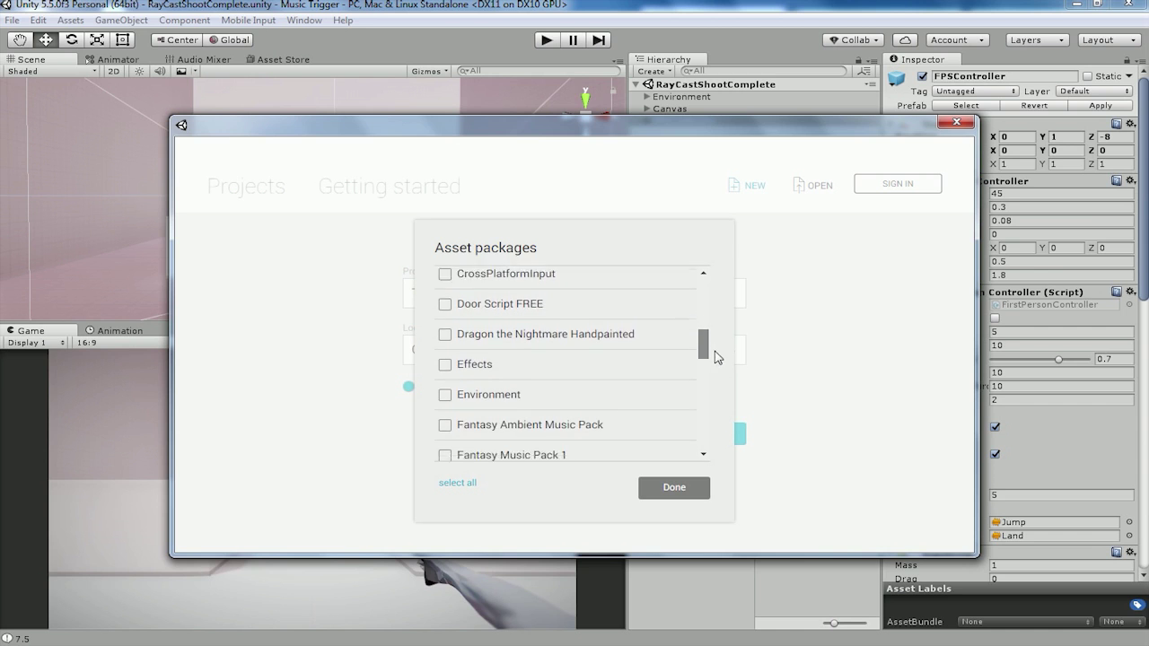
drag(716, 354, 718, 377)
click(446, 378)
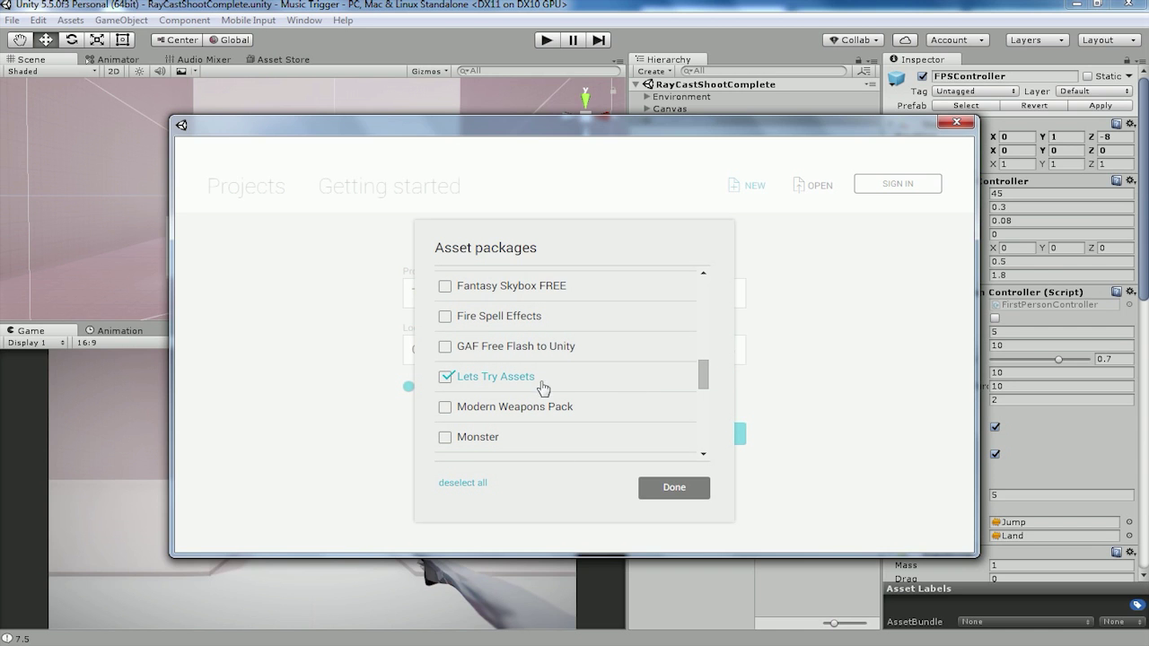
click(677, 489)
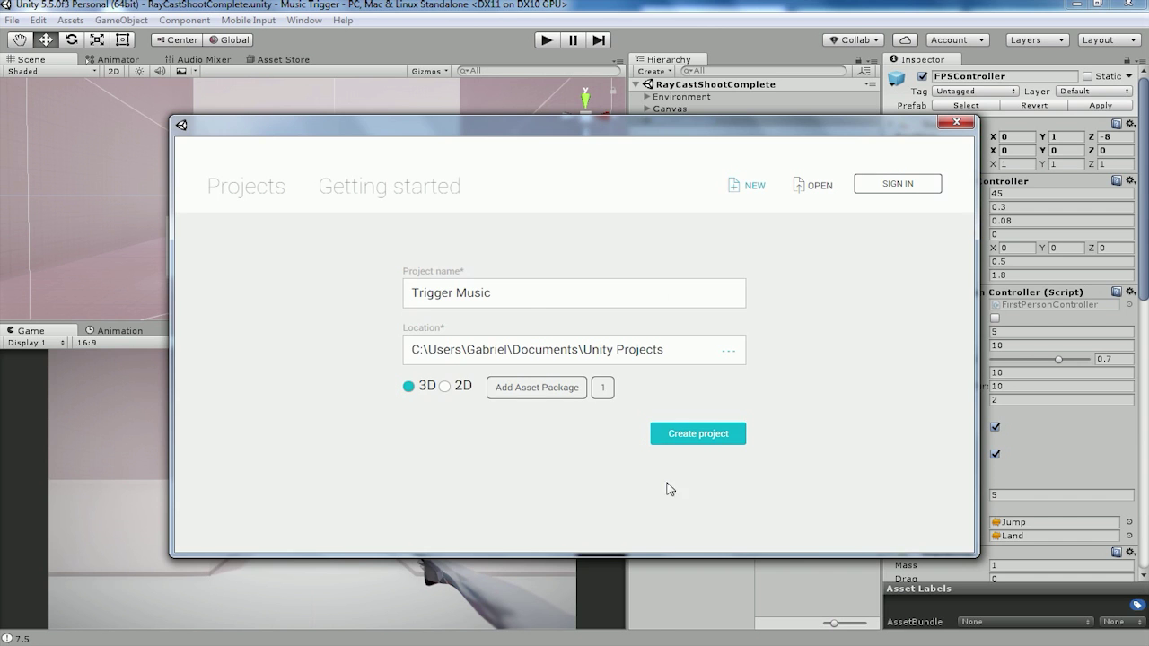
click(704, 438)
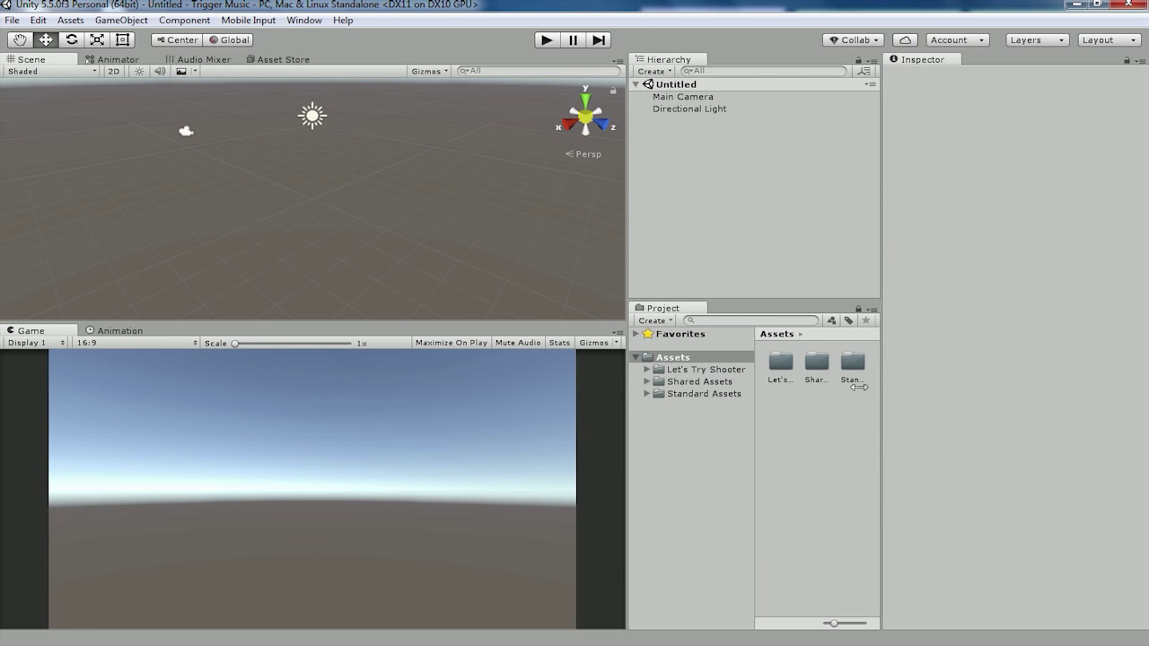
Browse Let's Try Shooter > Scenes > CompletedScene and open RayCastShootComplete
click(702, 374)
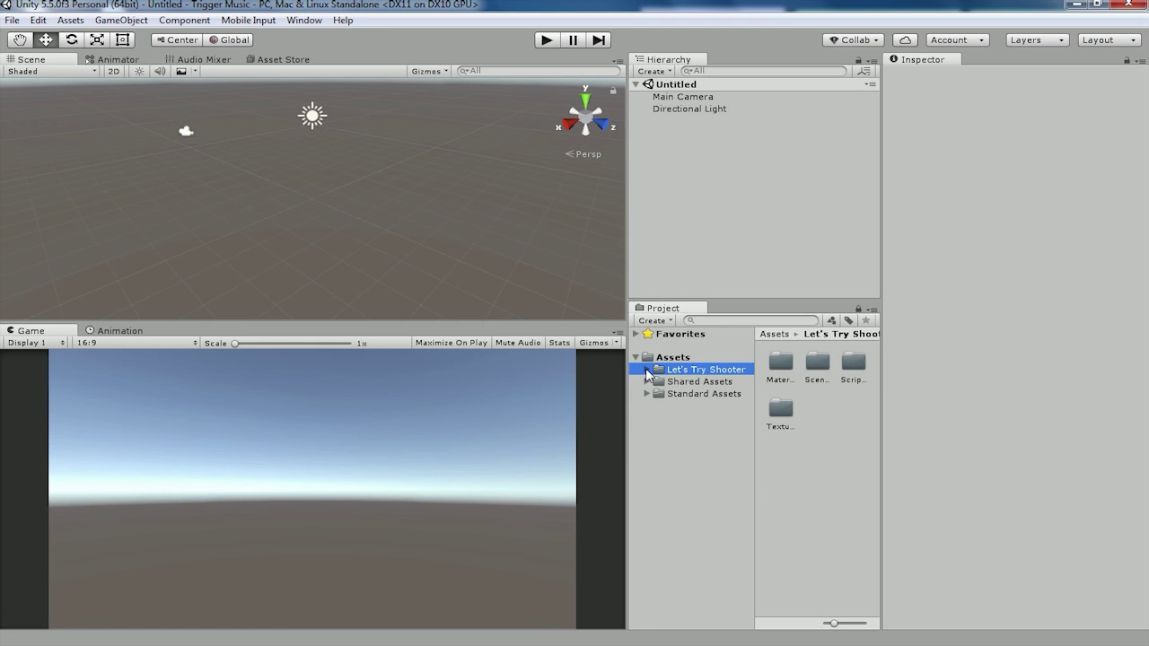
click(647, 369)
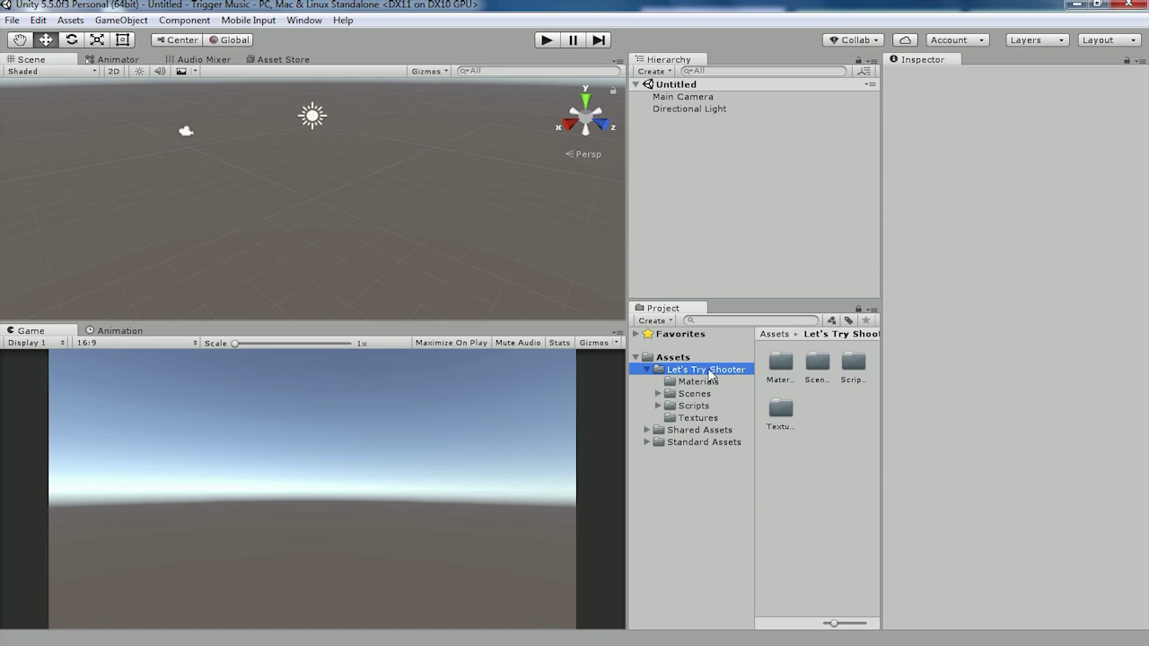
click(659, 394)
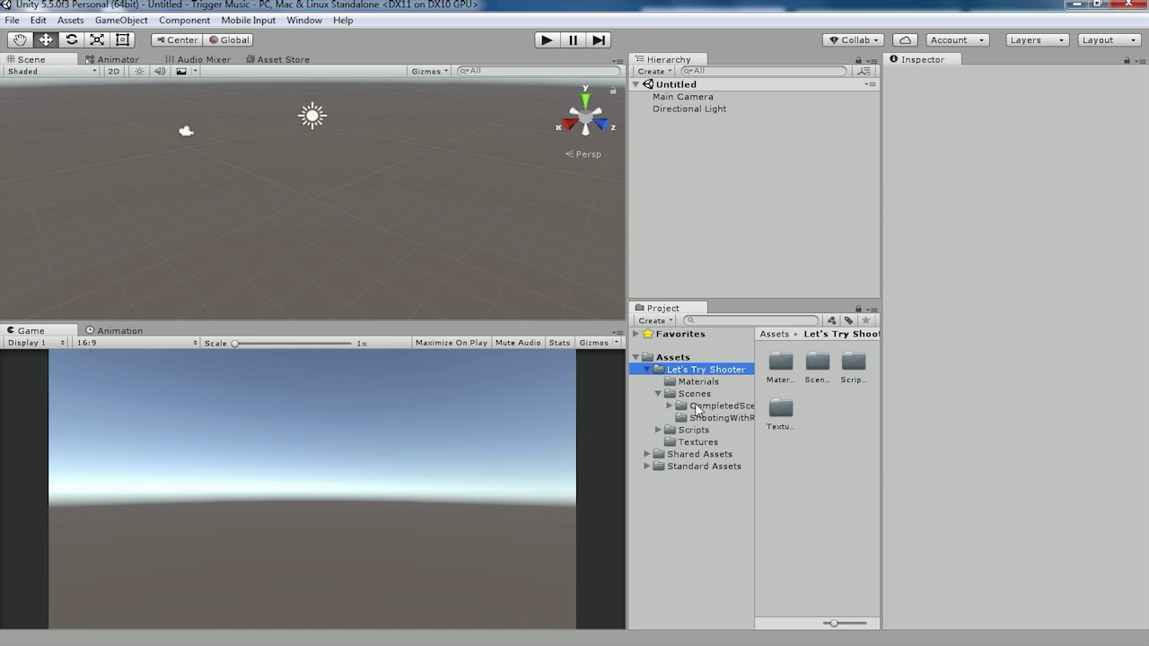
click(715, 409)
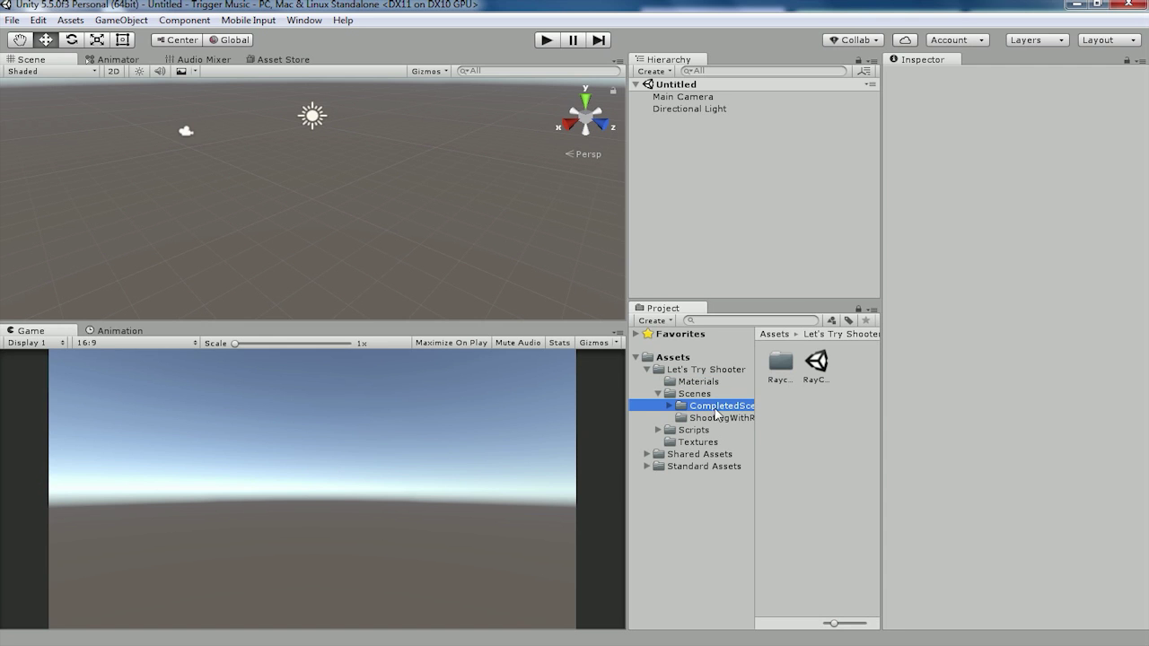
double_click(817, 363)
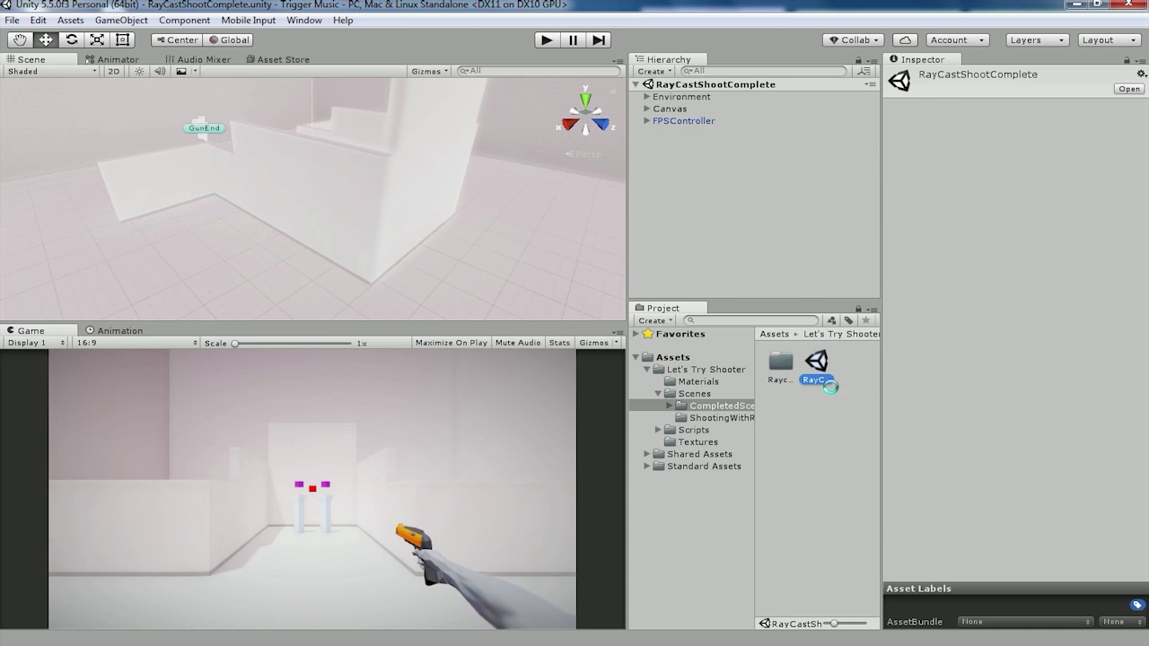
Duplicate the RayCastShootComplete scene as TriggerMusic and open the copy
key(ctrl+d)
click(850, 374)
key(BackSpace)
key(Return)
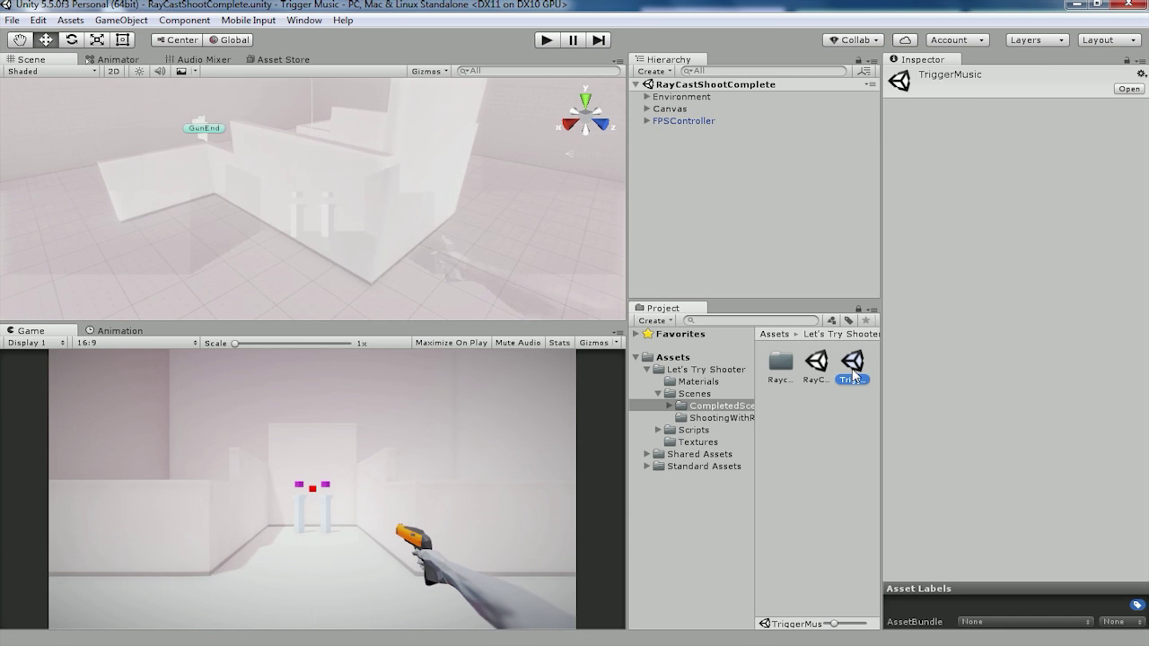
double_click(853, 375)
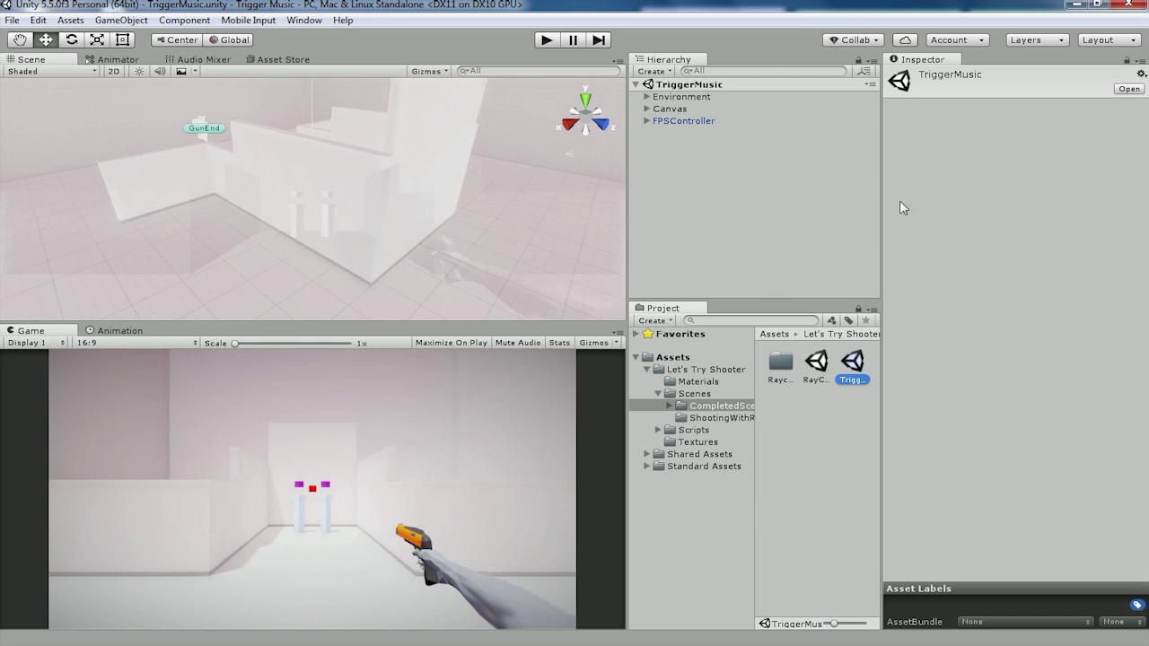
Expand FPSController and select its FirstPersonCharacter child
click(646, 120)
click(680, 121)
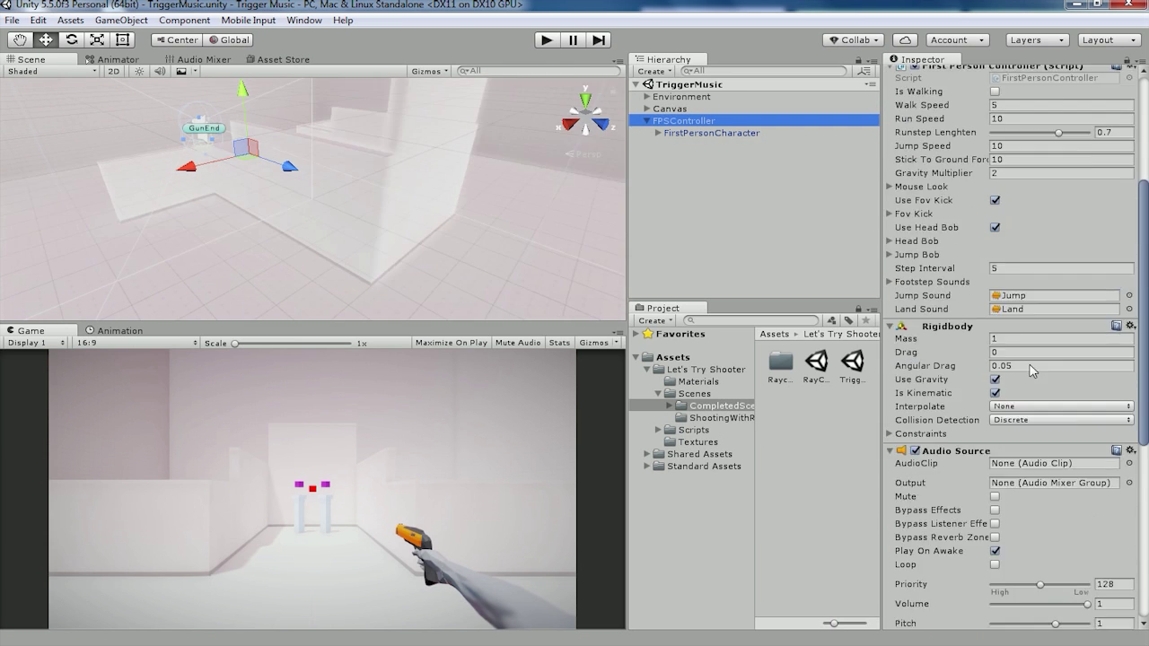
click(690, 135)
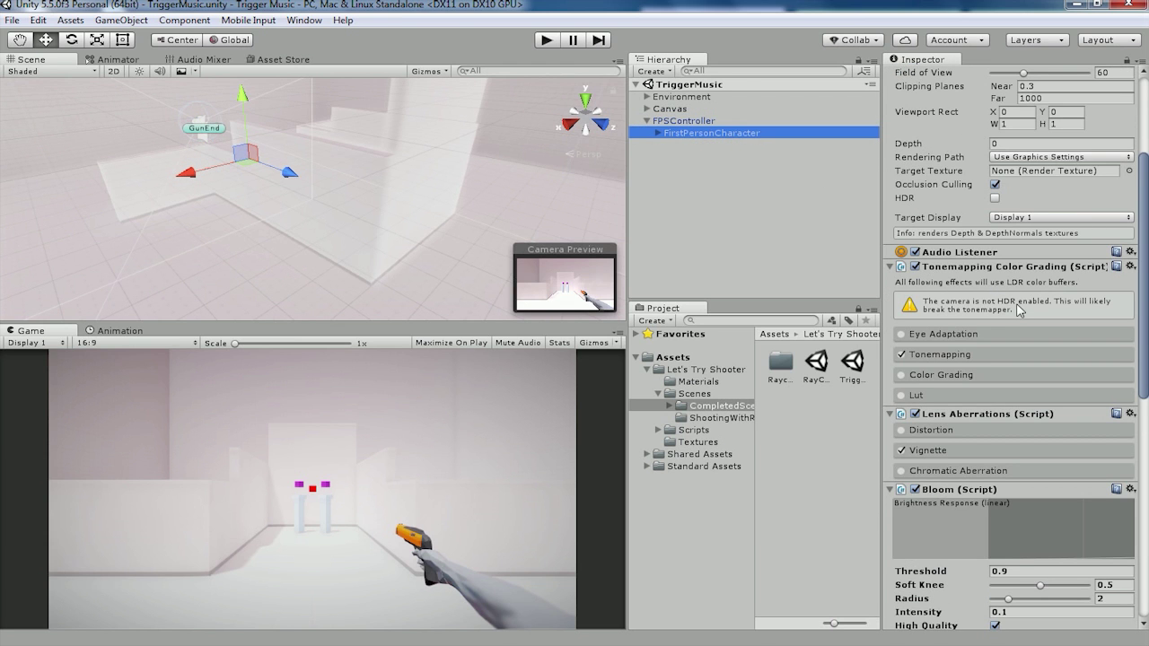
Disable Tonemapping Color Grading, Lens Aberrations and Bloom on the FirstPersonCharacter camera
scroll(1019, 307, up, 5)
scroll(1014, 307, down, 5)
scroll(1014, 332, down, 6)
scroll(1010, 345, down, 2)
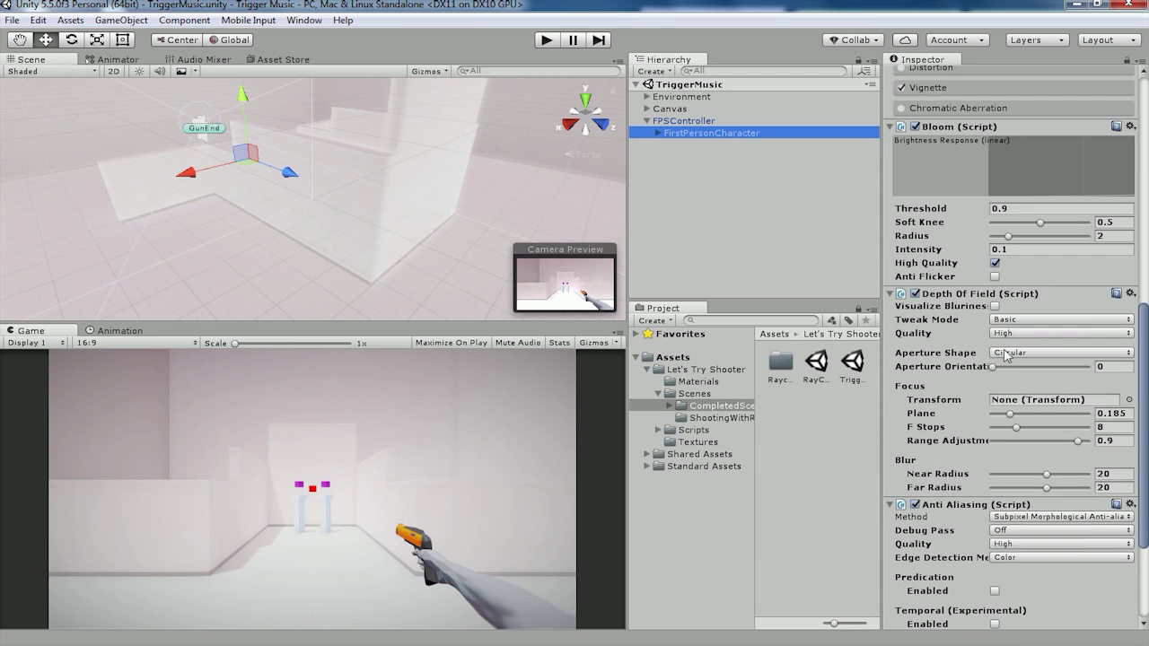
scroll(1006, 359, up, 3)
scroll(1010, 362, down, 1)
scroll(1010, 362, down, 6)
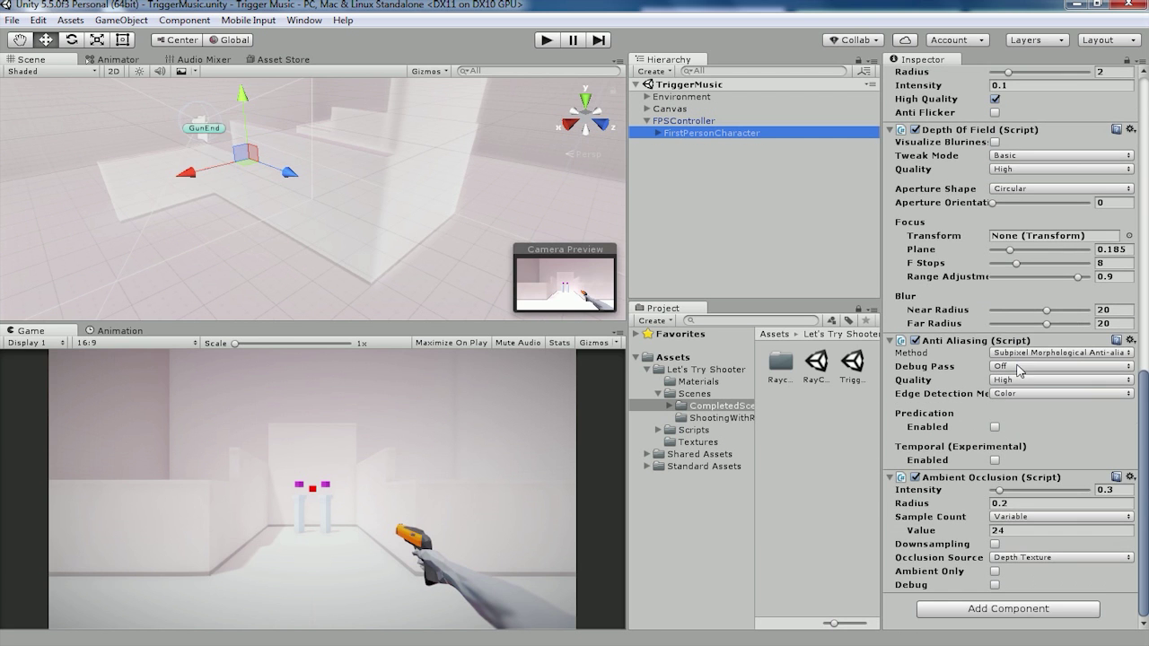
scroll(1013, 419, up, 6)
scroll(996, 395, up, 3)
scroll(981, 368, up, 3)
click(915, 284)
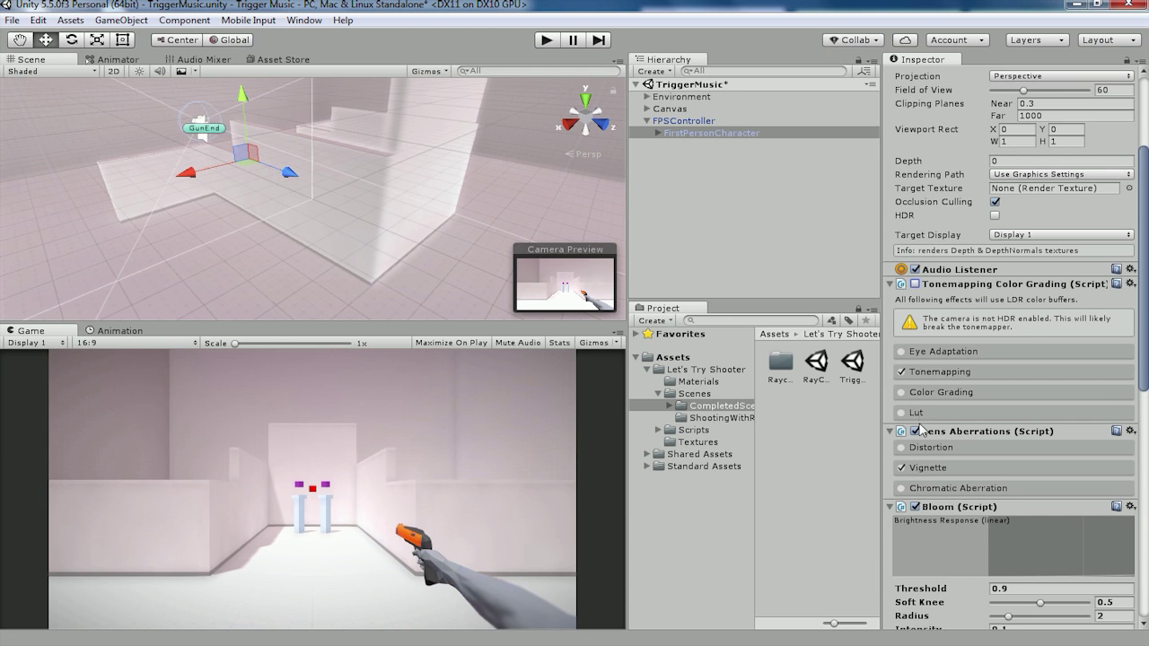
click(915, 431)
scroll(972, 428, down, 2)
click(916, 417)
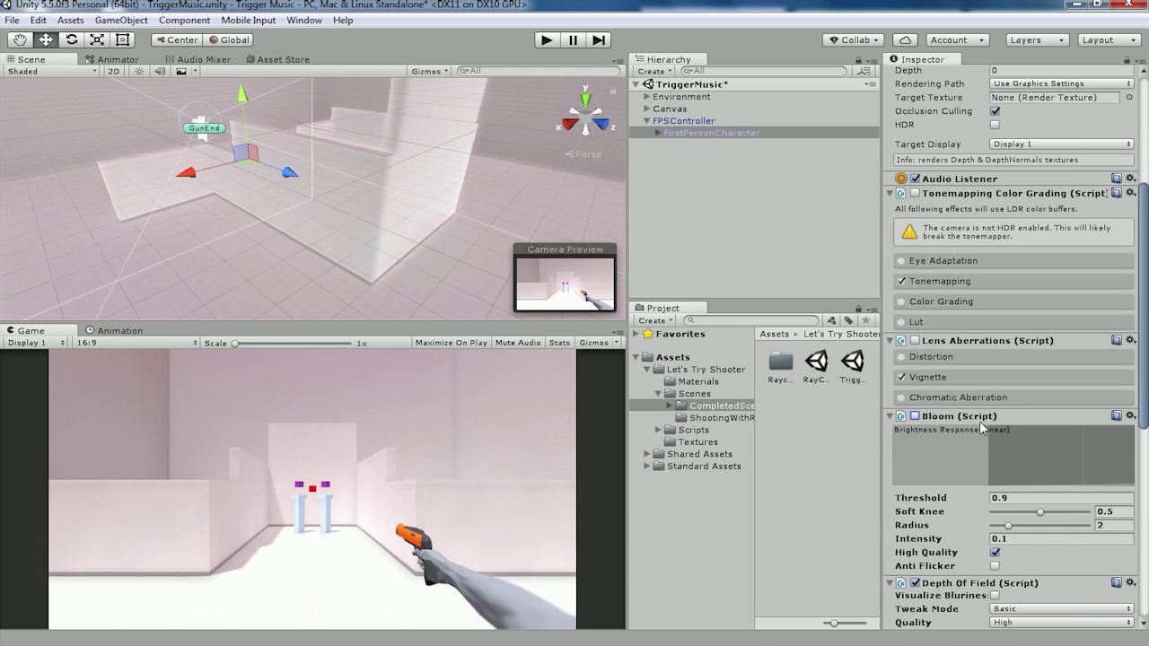
Disable the camera's Anti Aliasing and Ambient Occlusion effects
scroll(976, 427, down, 2)
scroll(1021, 447, down, 4)
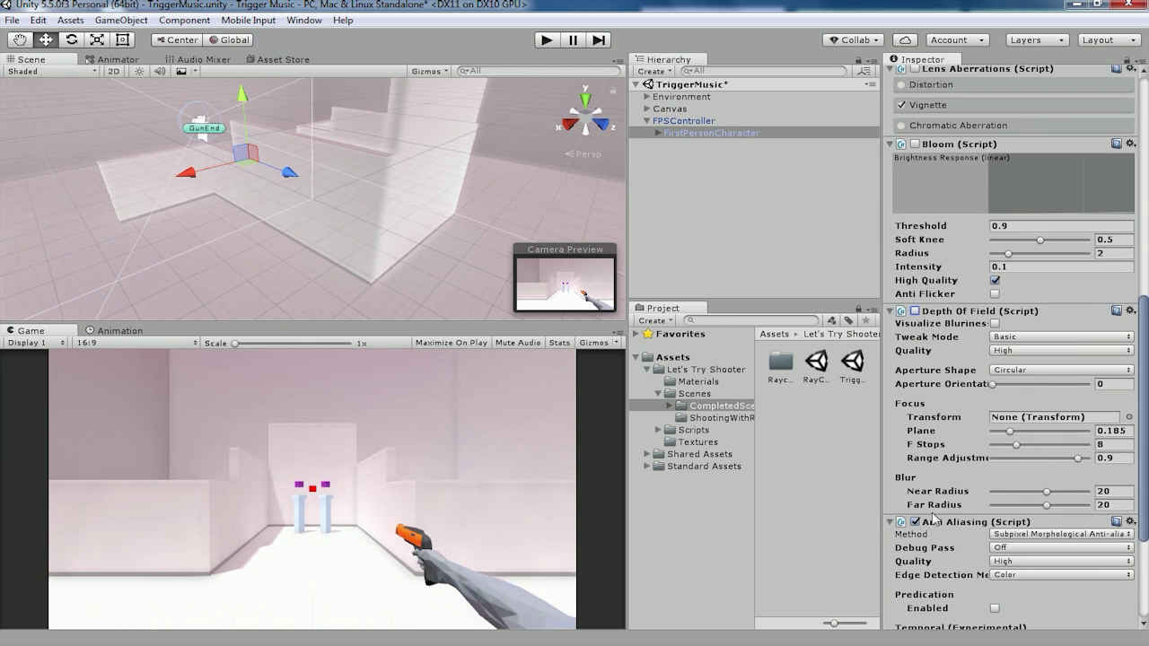
click(916, 522)
scroll(916, 530, down, 4)
click(914, 477)
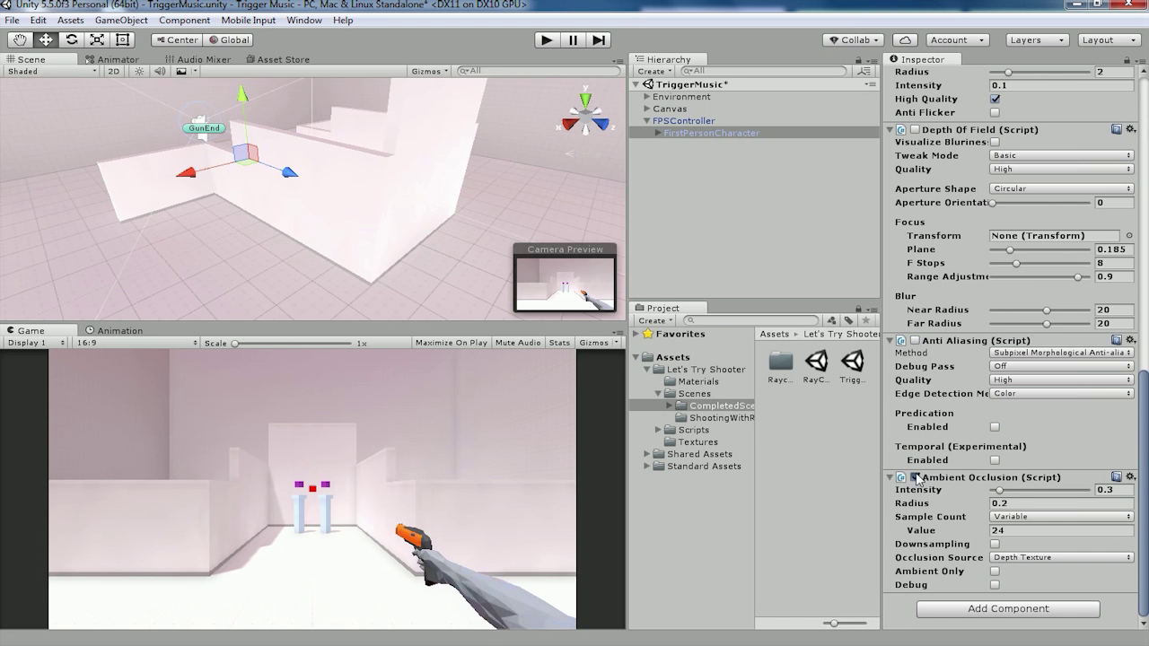
scroll(1012, 475, up, 8)
scroll(1012, 475, up, 4)
scroll(1013, 473, up, 4)
scroll(1013, 473, up, 2)
scroll(1012, 475, down, 2)
scroll(1066, 431, down, 10)
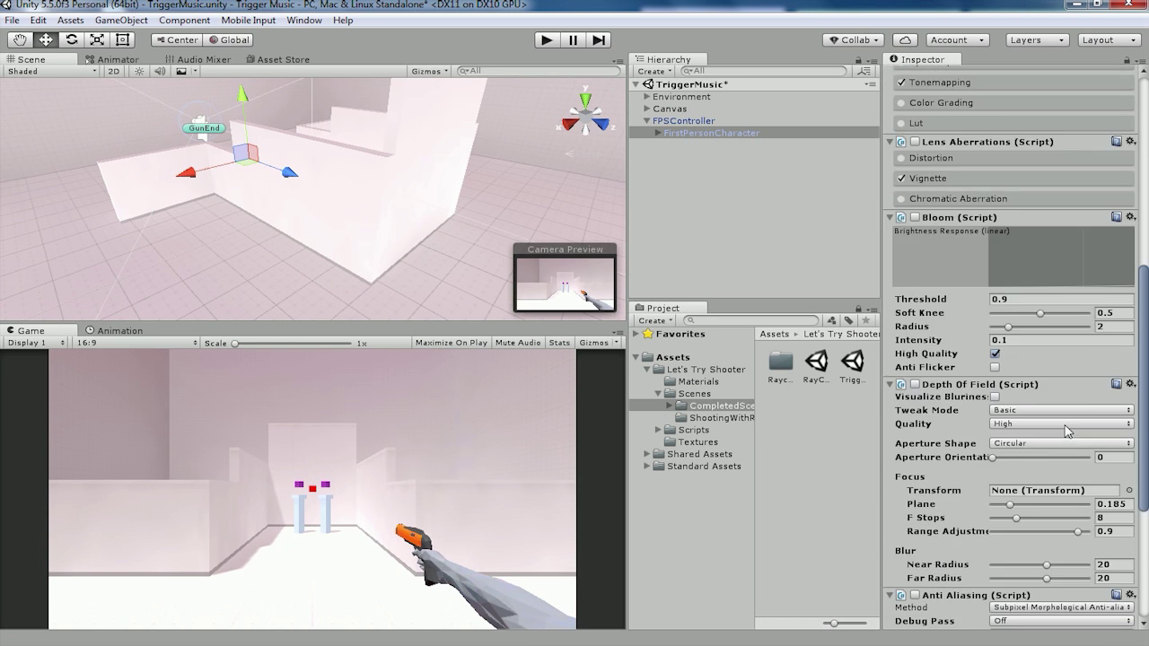
scroll(1065, 431, up, 10)
click(665, 71)
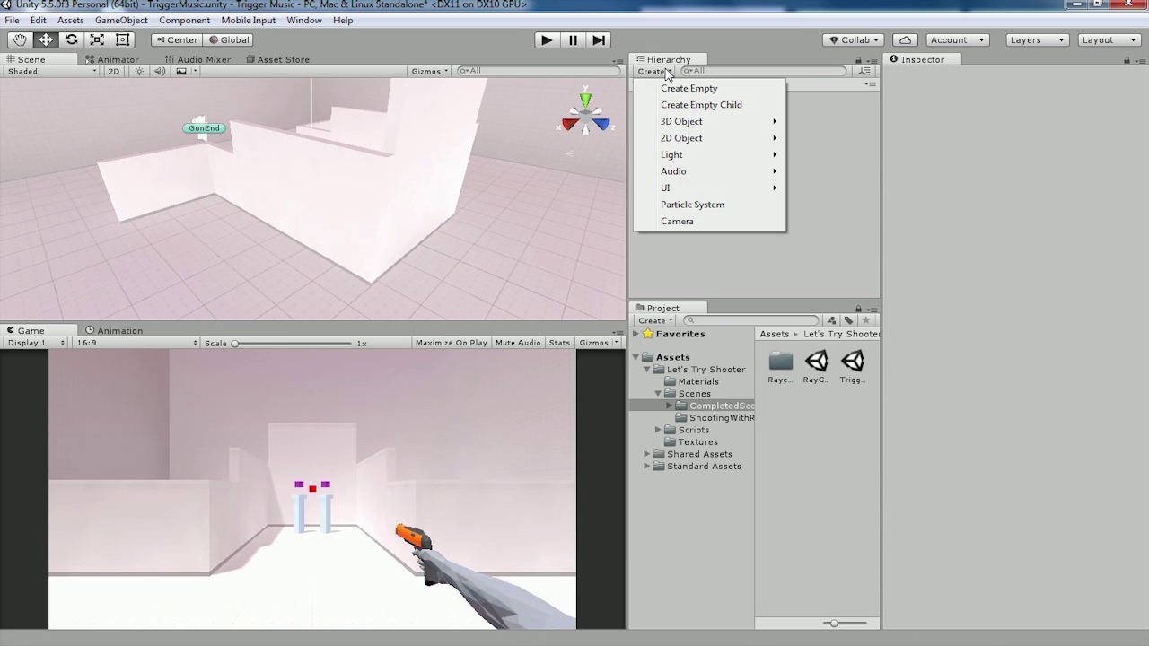
Create a cube in the scene and rename it CombatZone
mouse_move(687, 121)
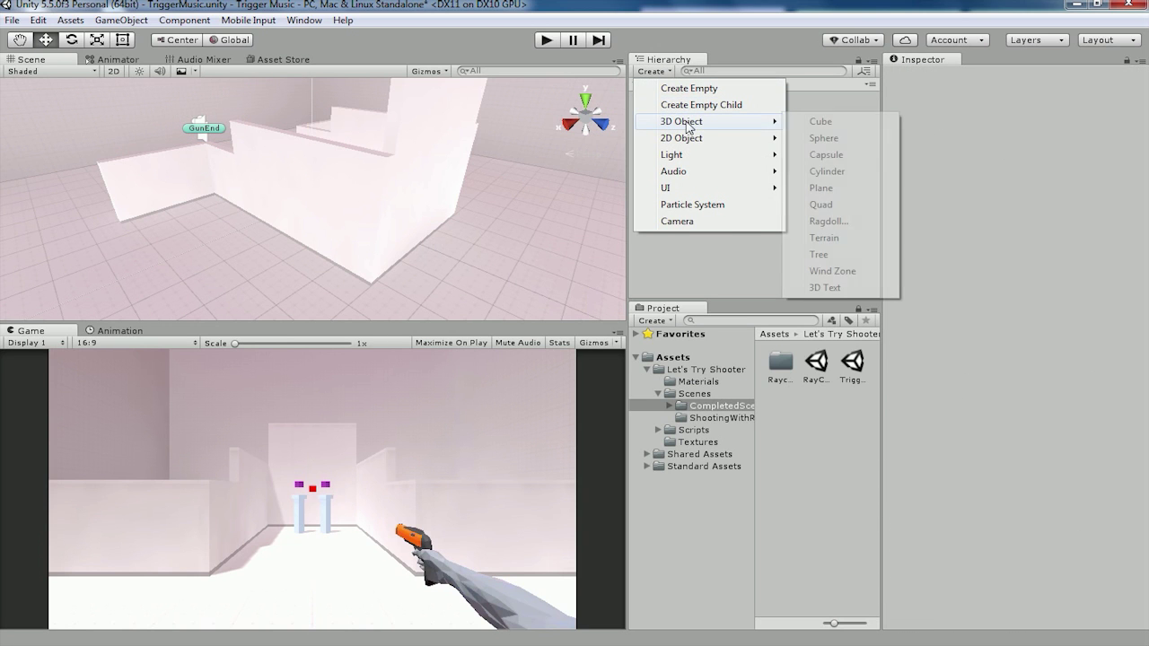
click(825, 122)
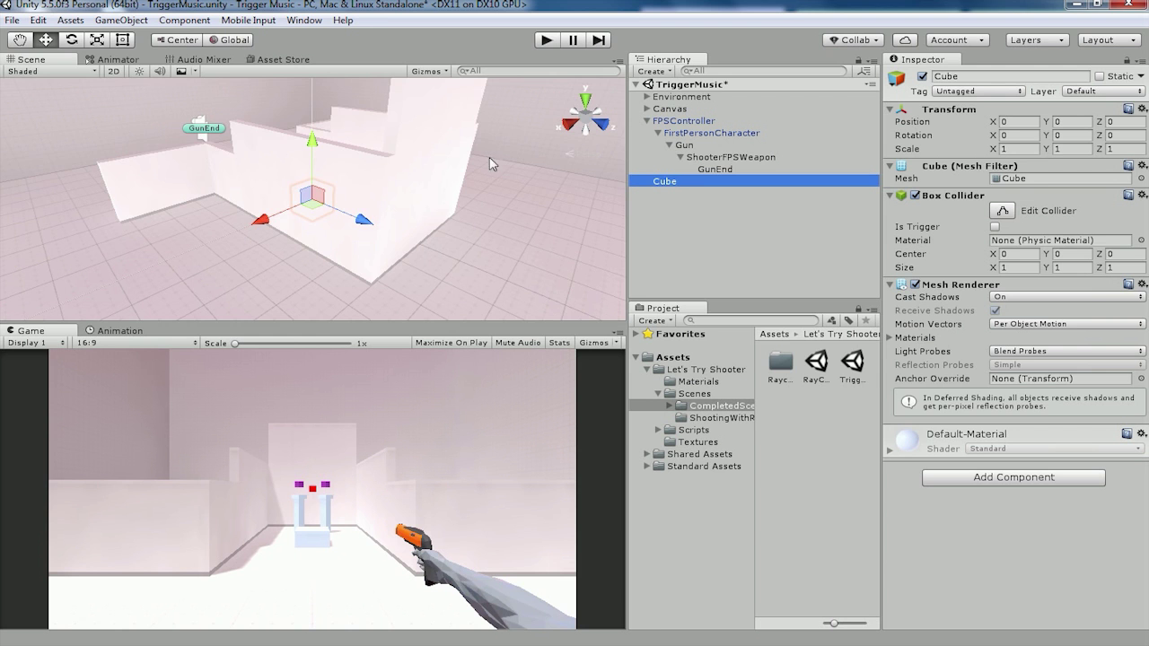
mouse_move(359, 158)
alt+mouse_down()
mouse_move(413, 186)
mouse_move(613, 170)
mouse_move(402, 114)
alt+mouse_up()
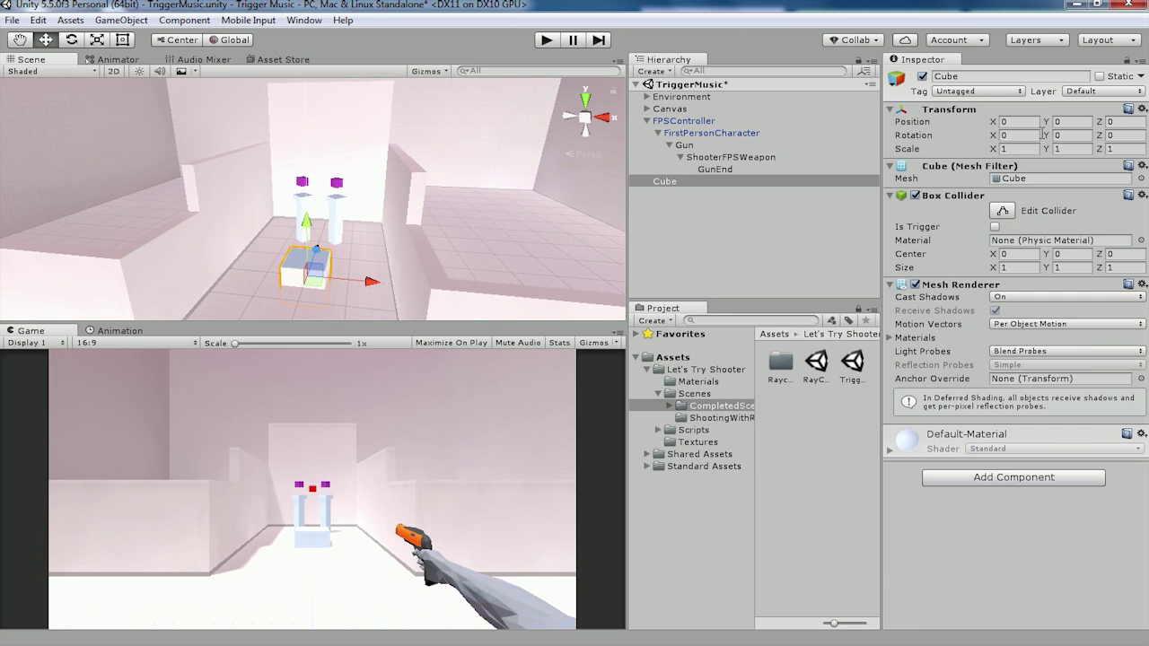
click(1111, 121)
click(962, 77)
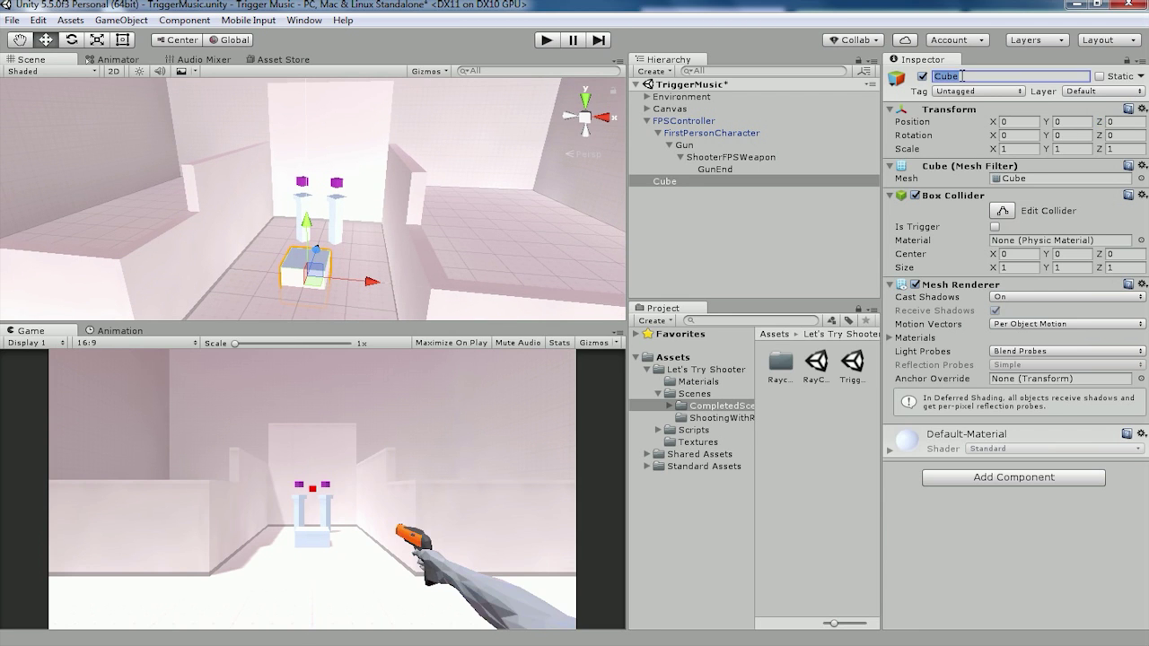
text(Com)
text(e)
key(Return)
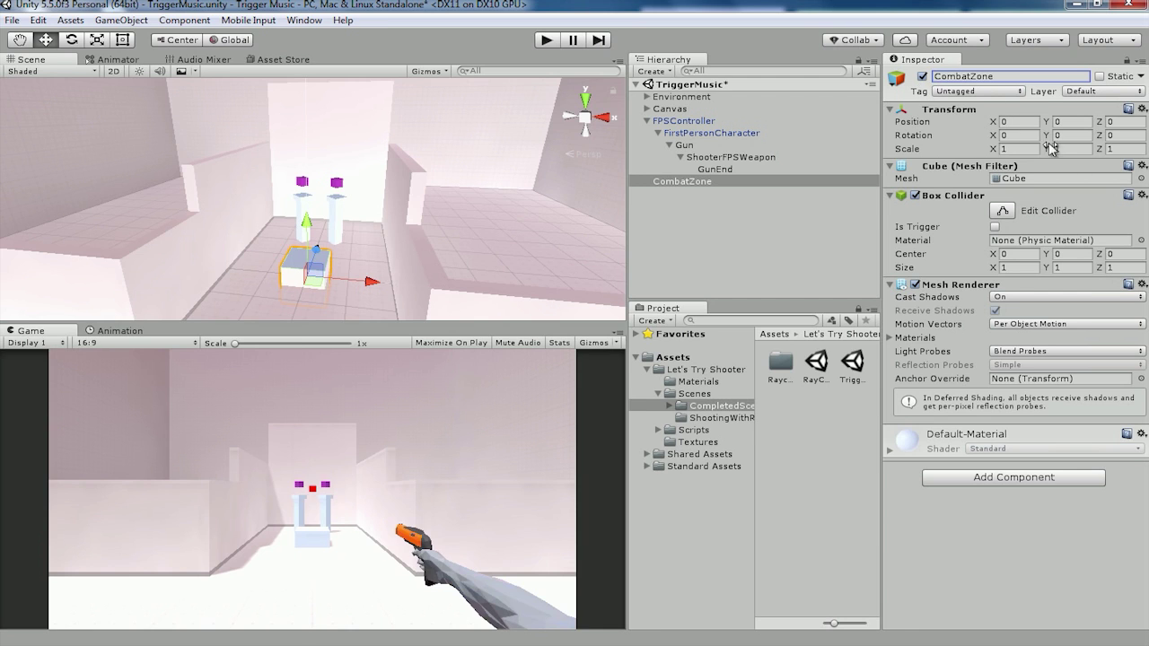
Give CombatZone Position Z -3.14, Rotation Y 0.19 and Scale 4 × 0.5 × 14
click(1123, 122)
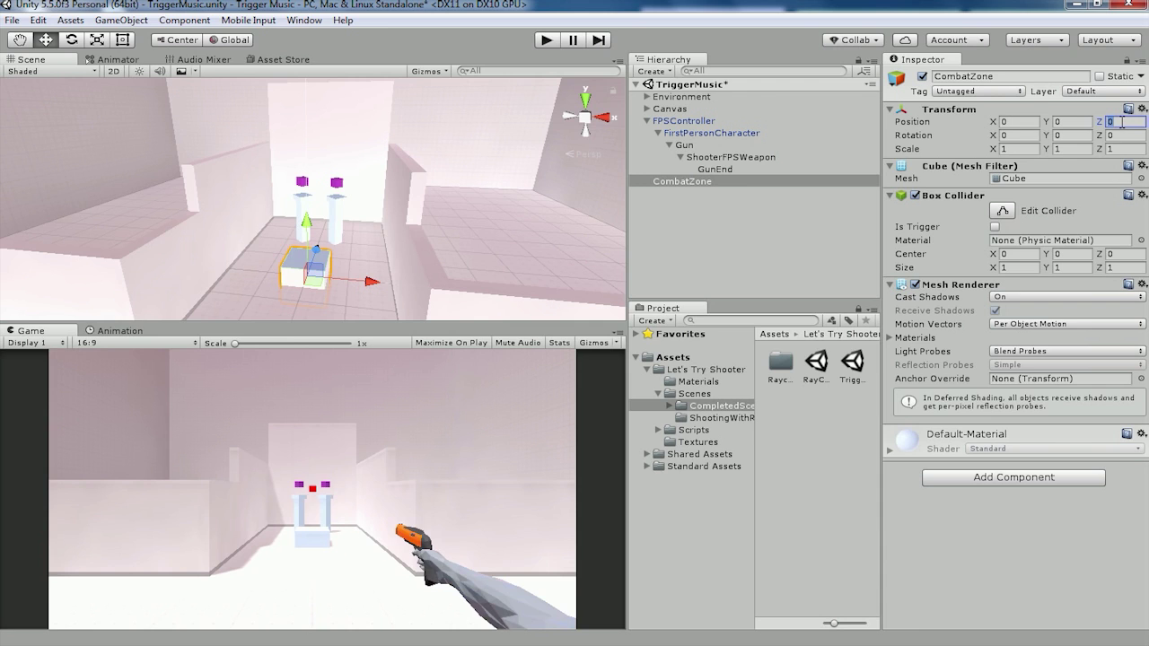
text(-3)
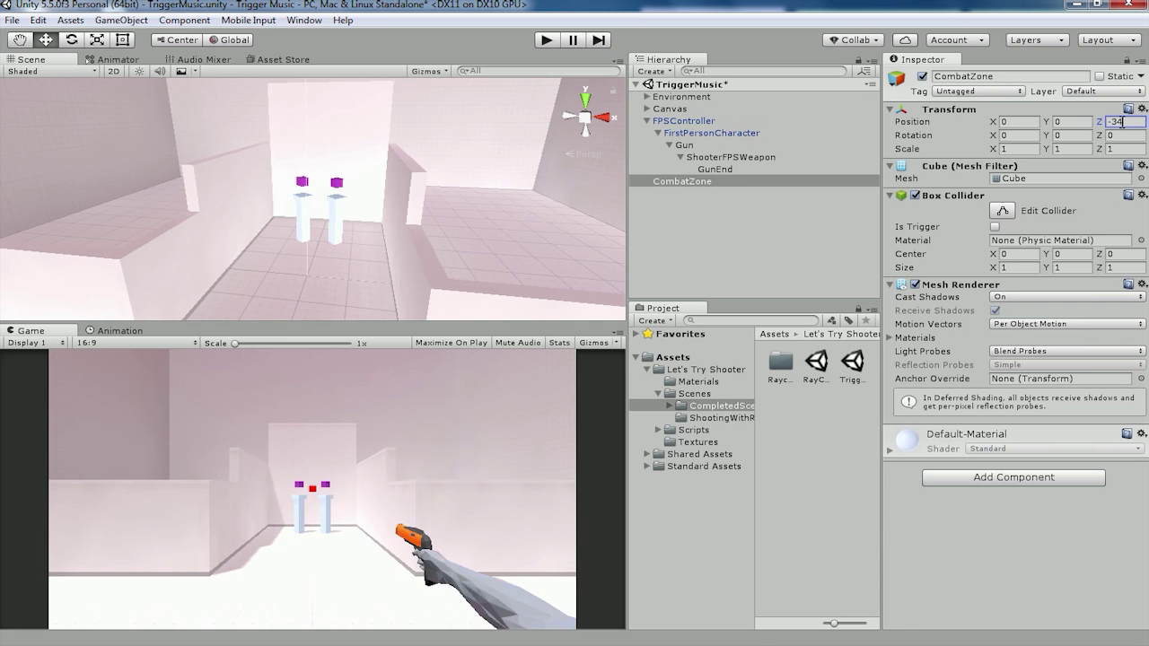
text(.1)
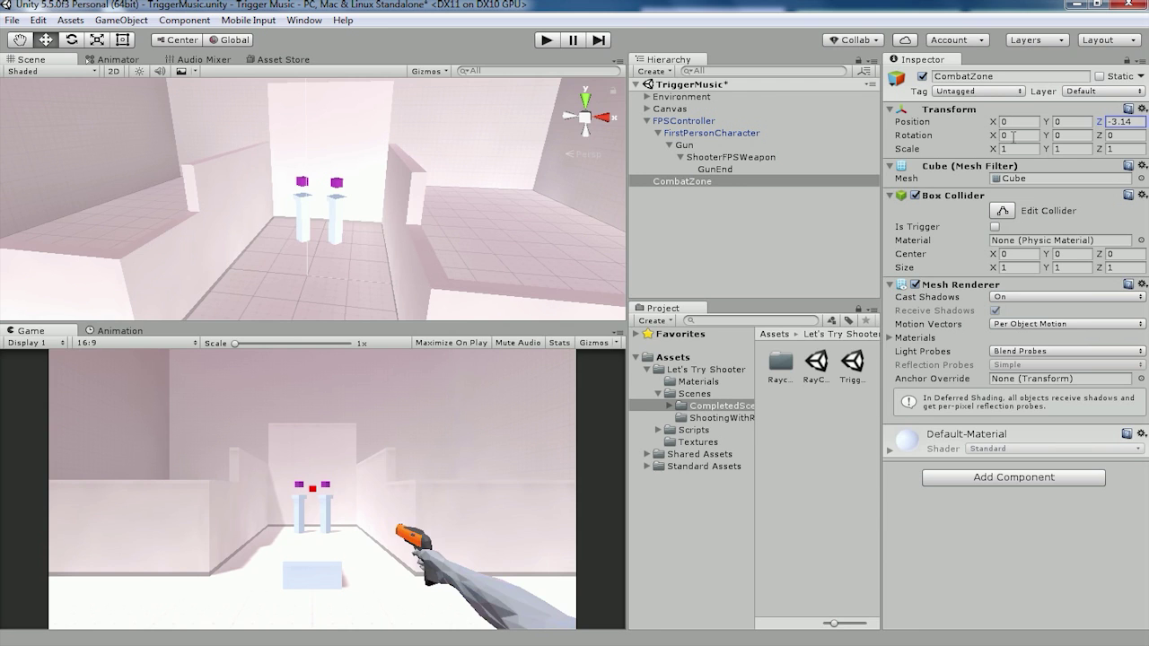
click(1075, 133)
text(.19)
click(1014, 148)
text(4)
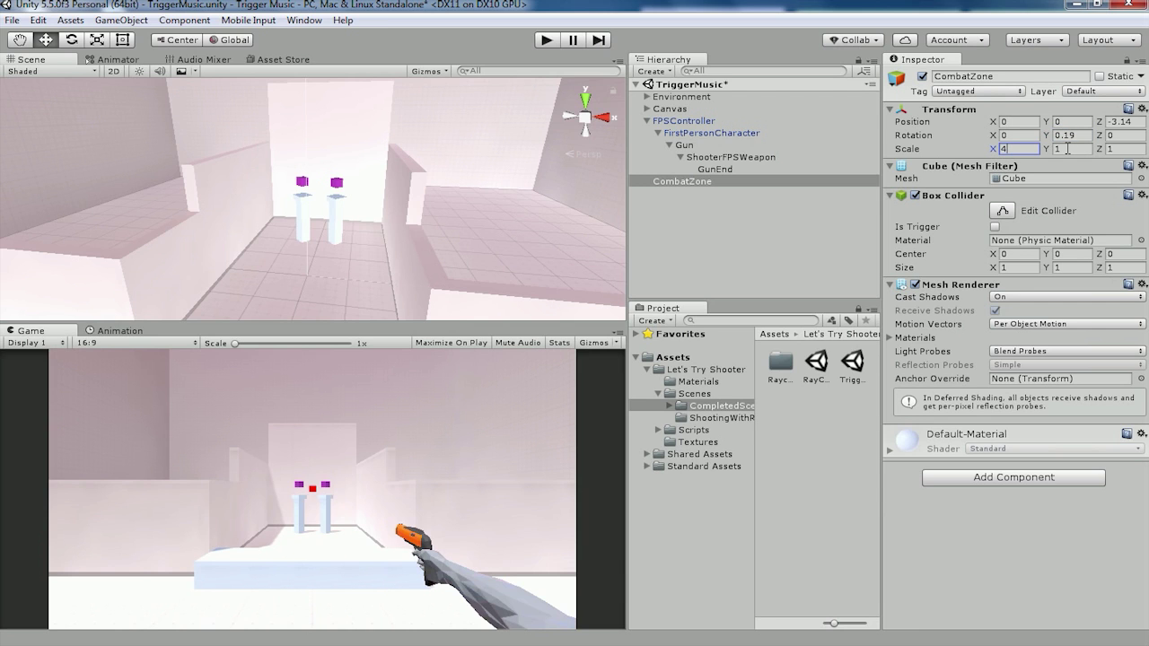
click(1067, 149)
text(0.5)
click(1123, 148)
text(6.14)
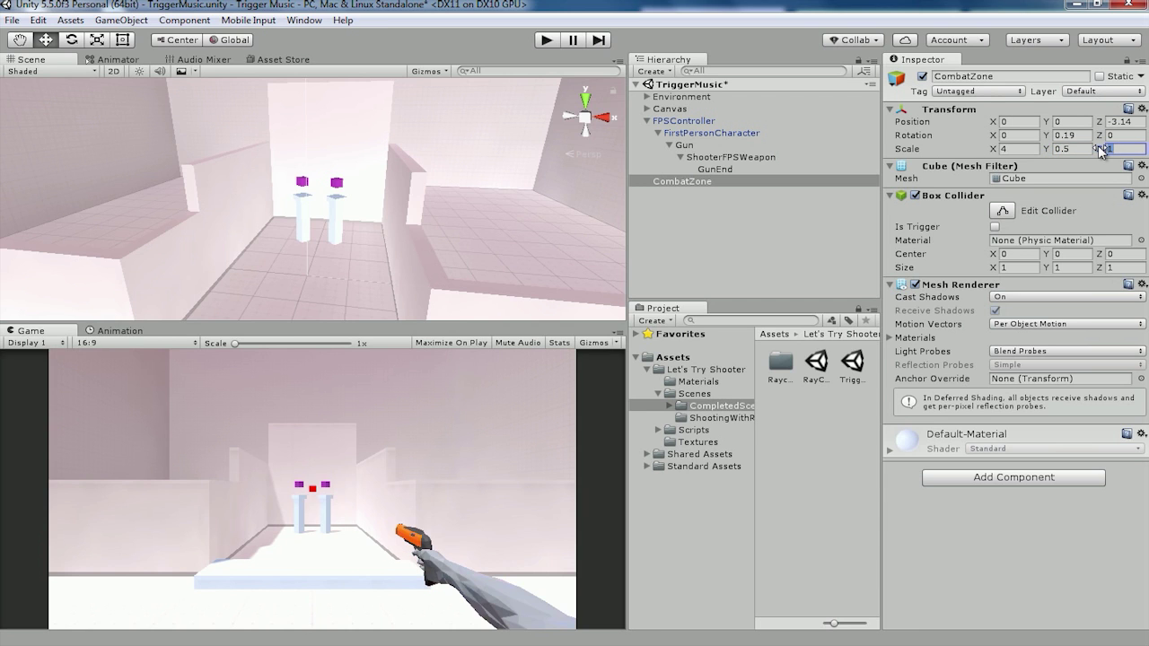
alt+drag(530, 215, 478, 204)
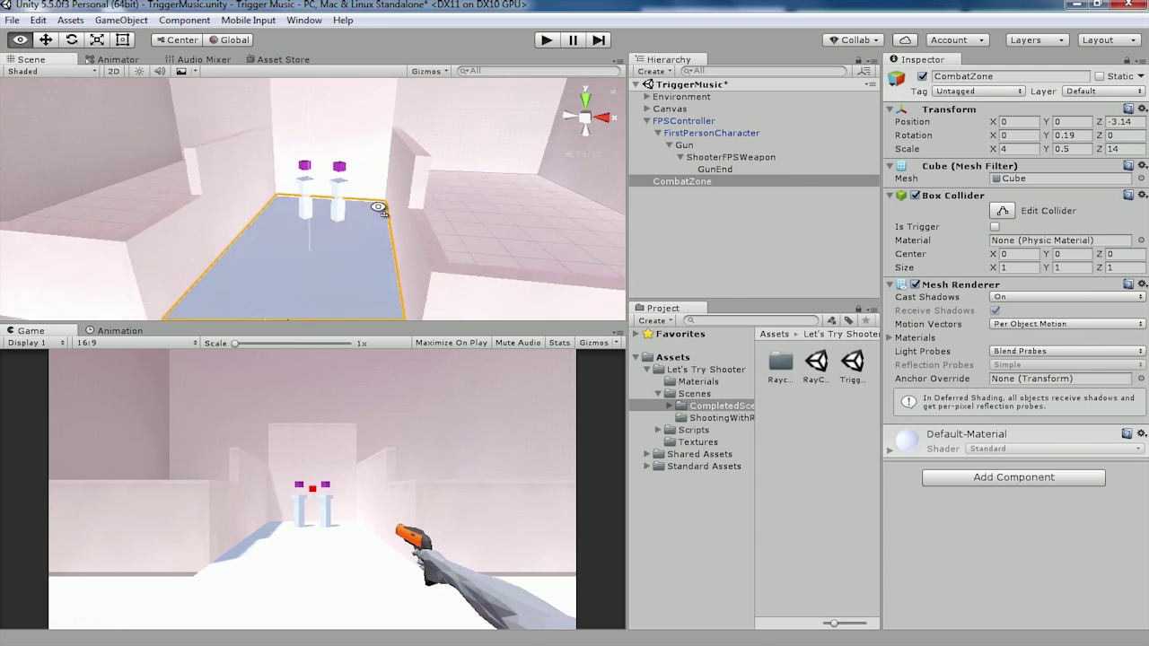
alt+drag(338, 292, 368, 260)
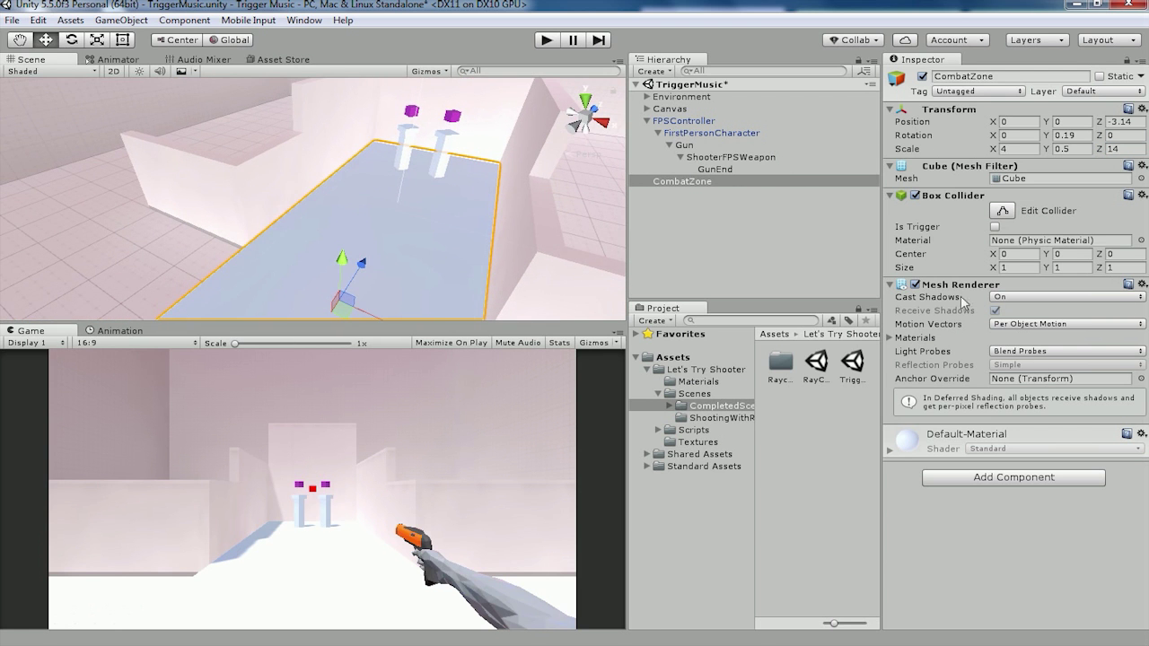
Tick Is Trigger on CombatZone's Box Collider, set Size Y to 10, and frame it
click(994, 227)
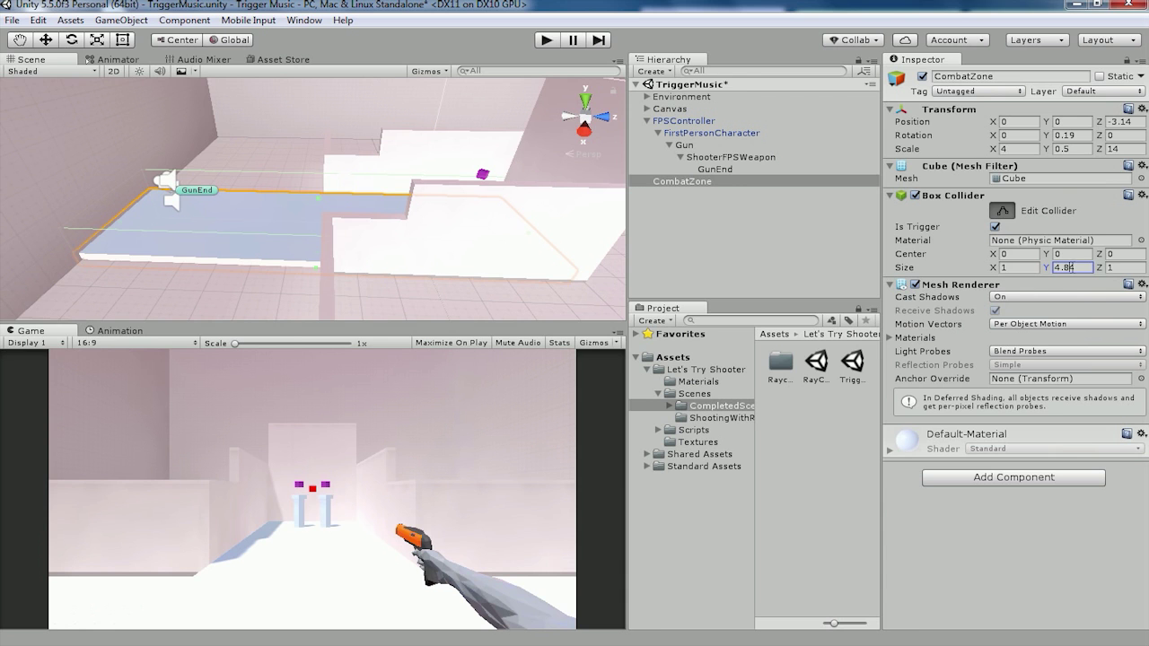
text(10)
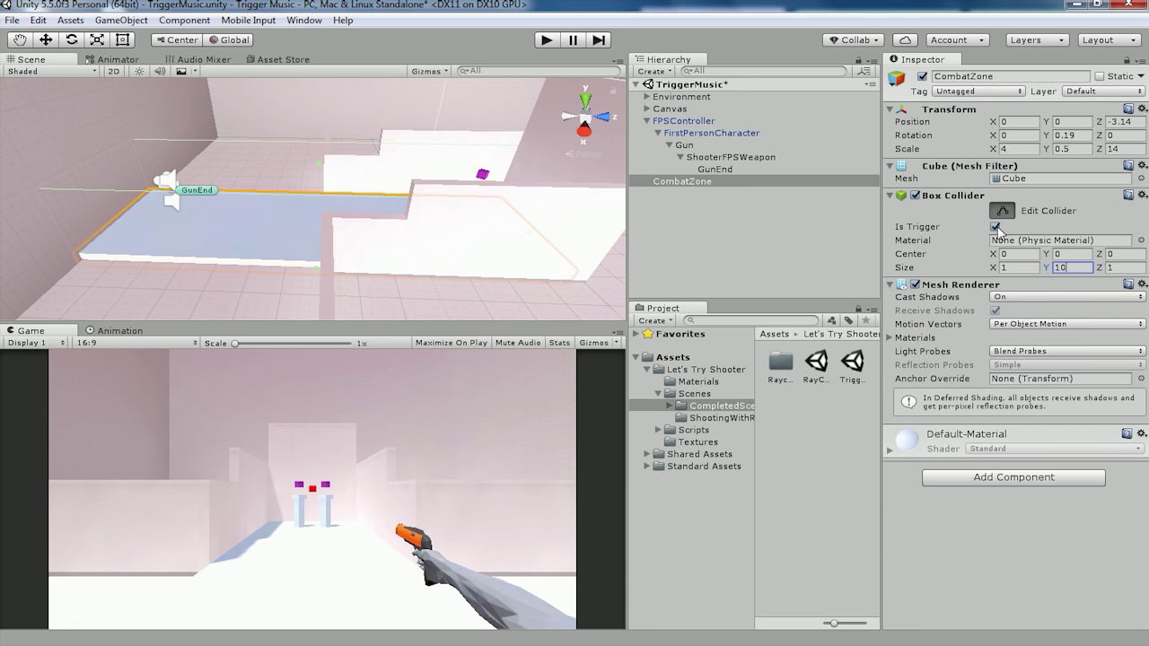
mouse_move(397, 167)
alt+mouse_down()
mouse_move(268, 141)
mouse_move(308, 98)
alt+mouse_up()
key(f)
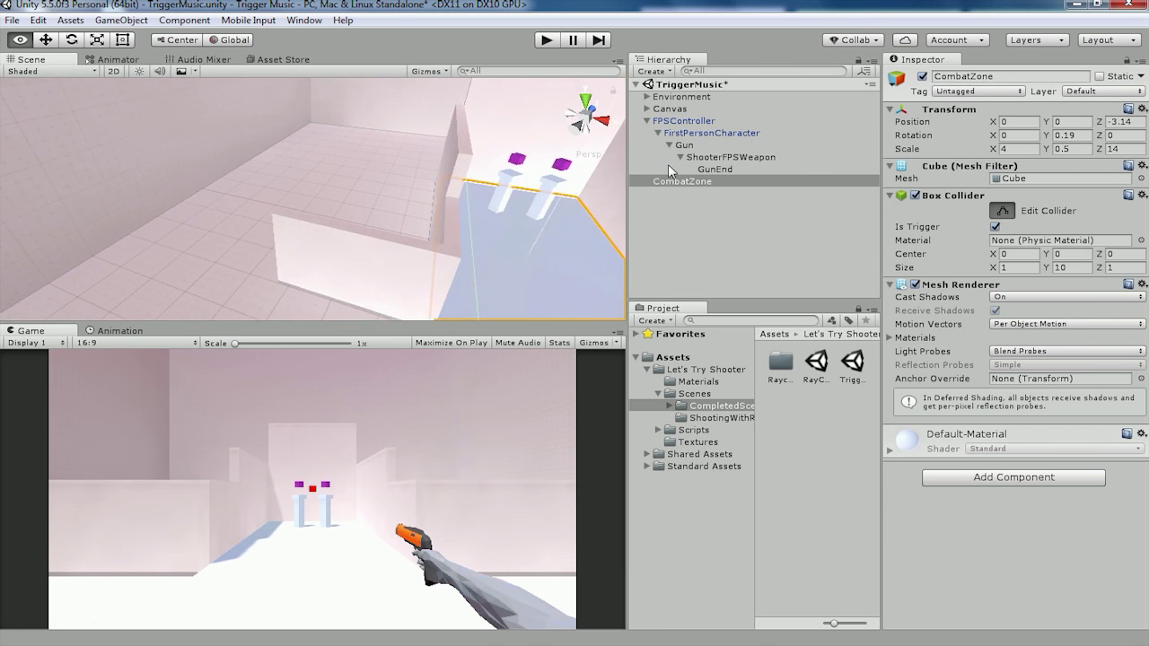
click(790, 182)
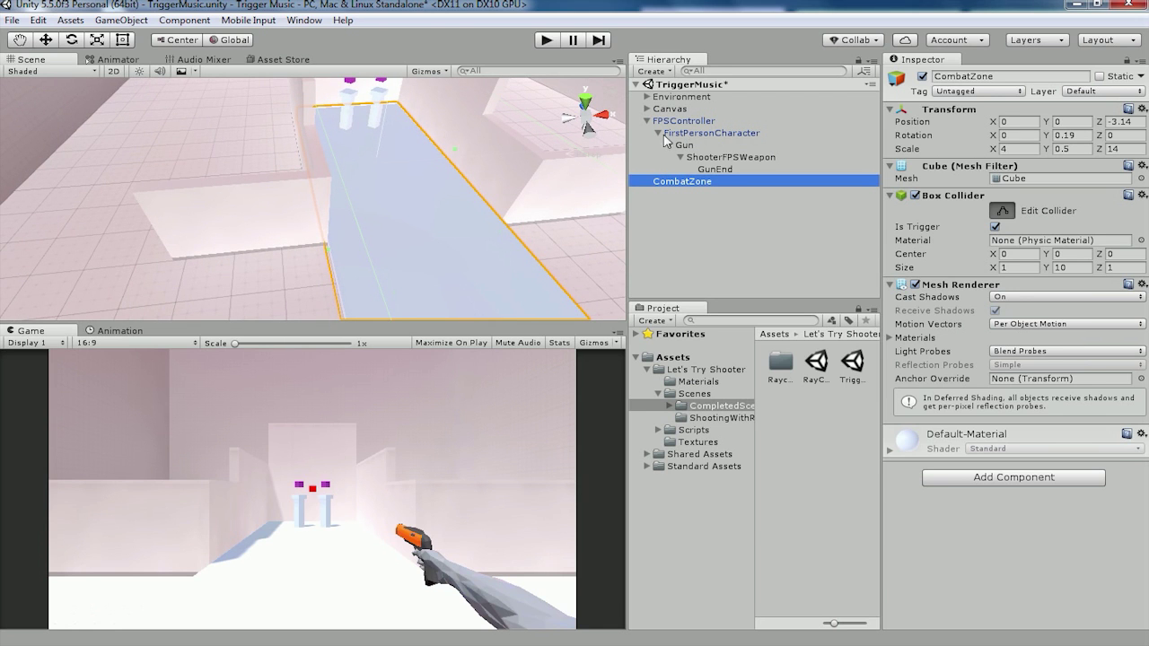
click(684, 137)
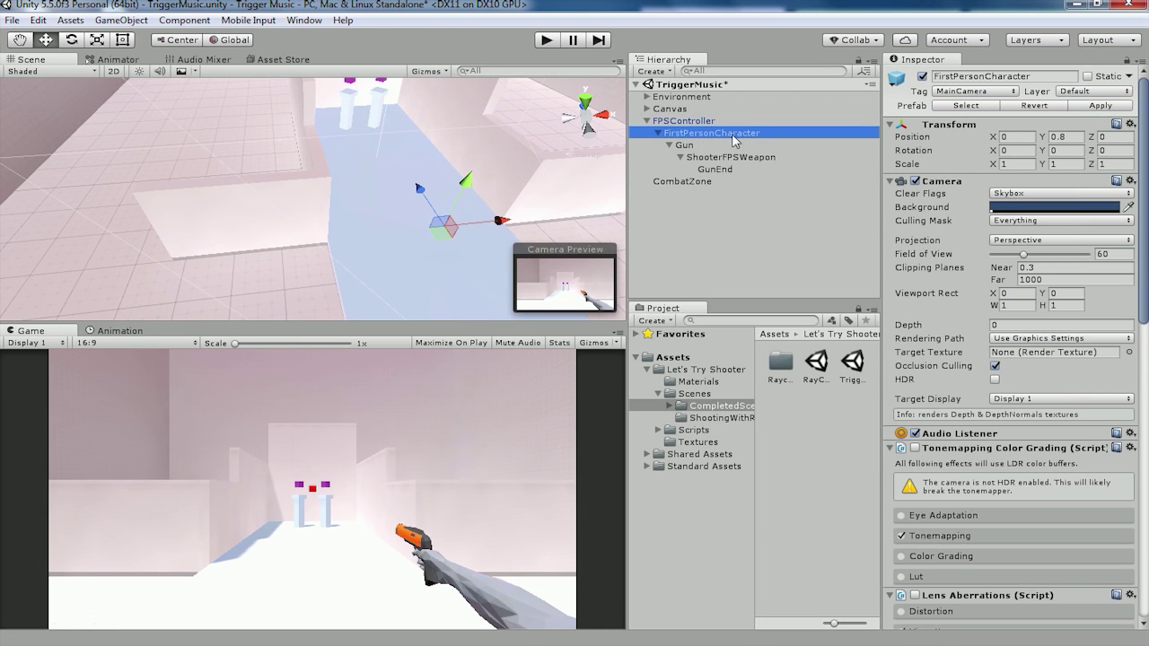
Create an empty child of FirstPersonCharacter named MusicPlayer
click(668, 144)
right_click(697, 136)
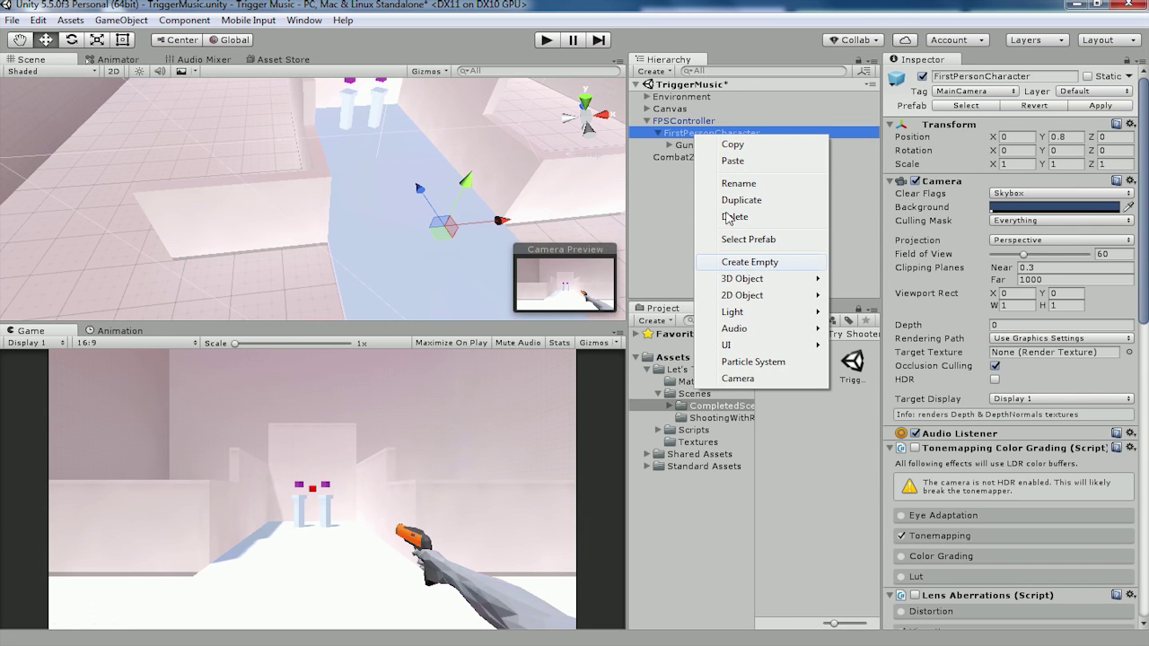
click(748, 262)
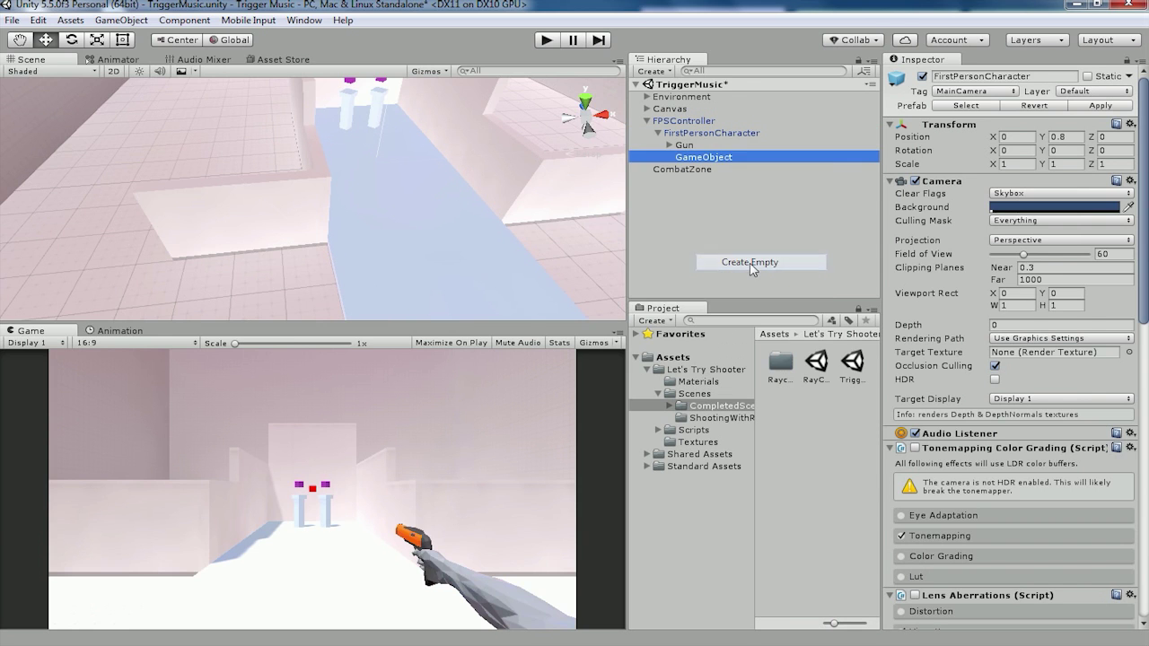
click(969, 76)
text(Musi)
text(r)
key(Return)
Add a looping Audio Source to MusicPlayer, plus a second Audio Source
click(987, 174)
click(971, 235)
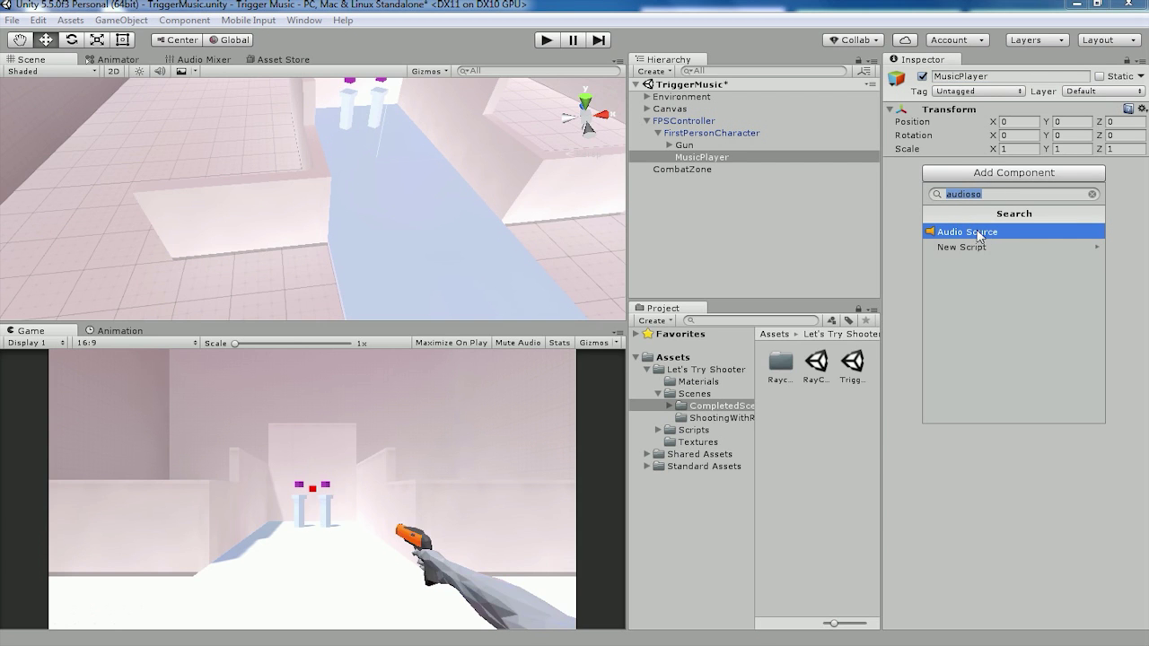
click(978, 235)
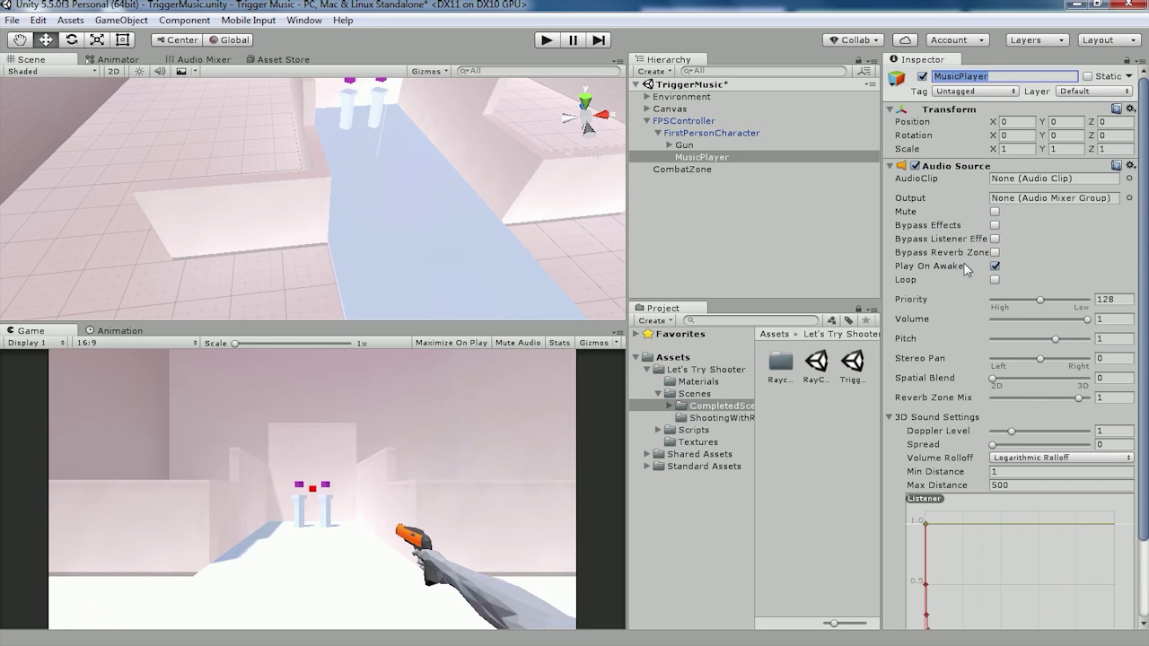
click(995, 279)
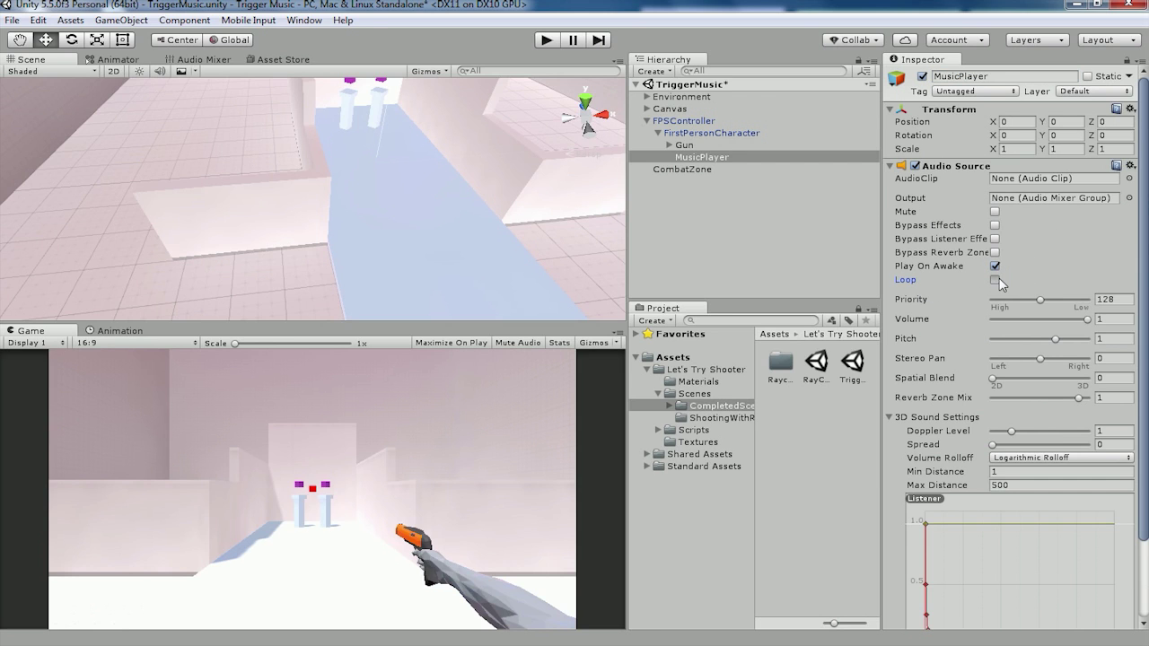
click(891, 165)
click(1142, 165)
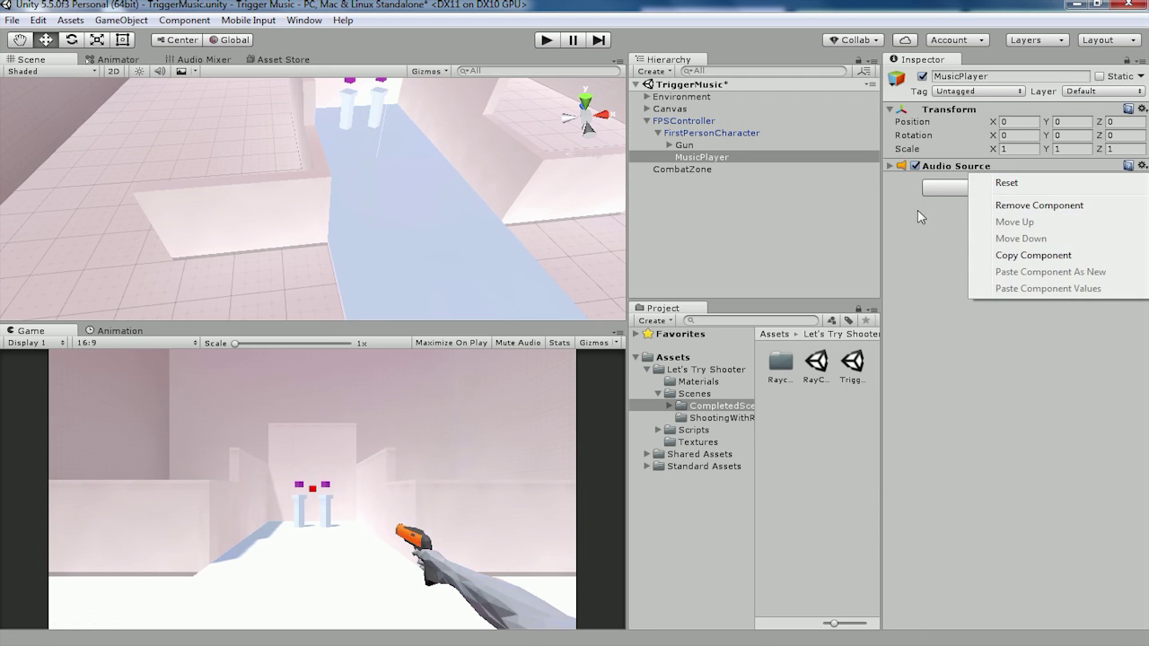
click(937, 192)
click(960, 190)
text(audioso)
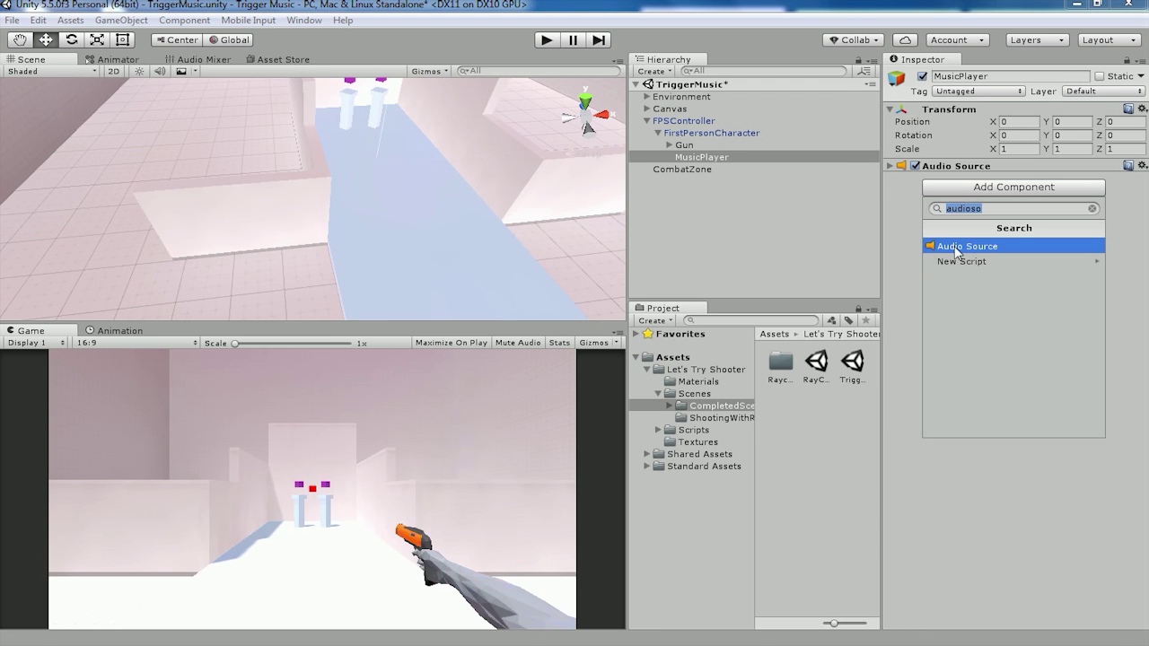
click(958, 248)
click(891, 181)
click(994, 295)
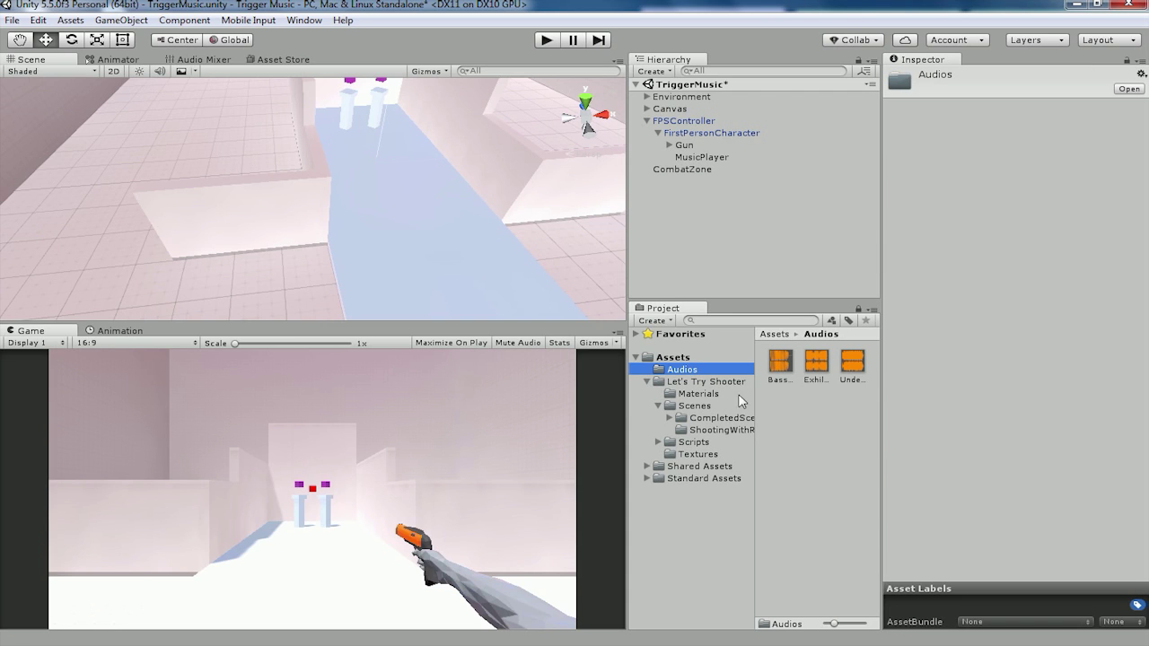
Preview the Bass drop and Under_Water clips in the Inspector
click(780, 362)
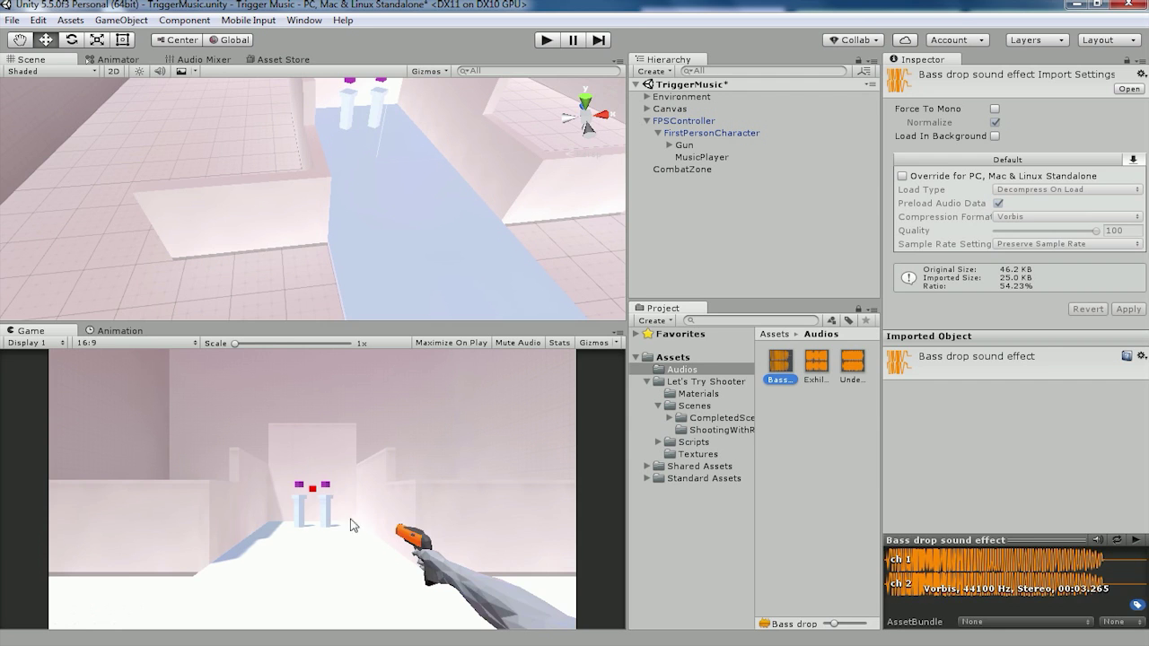
click(1137, 542)
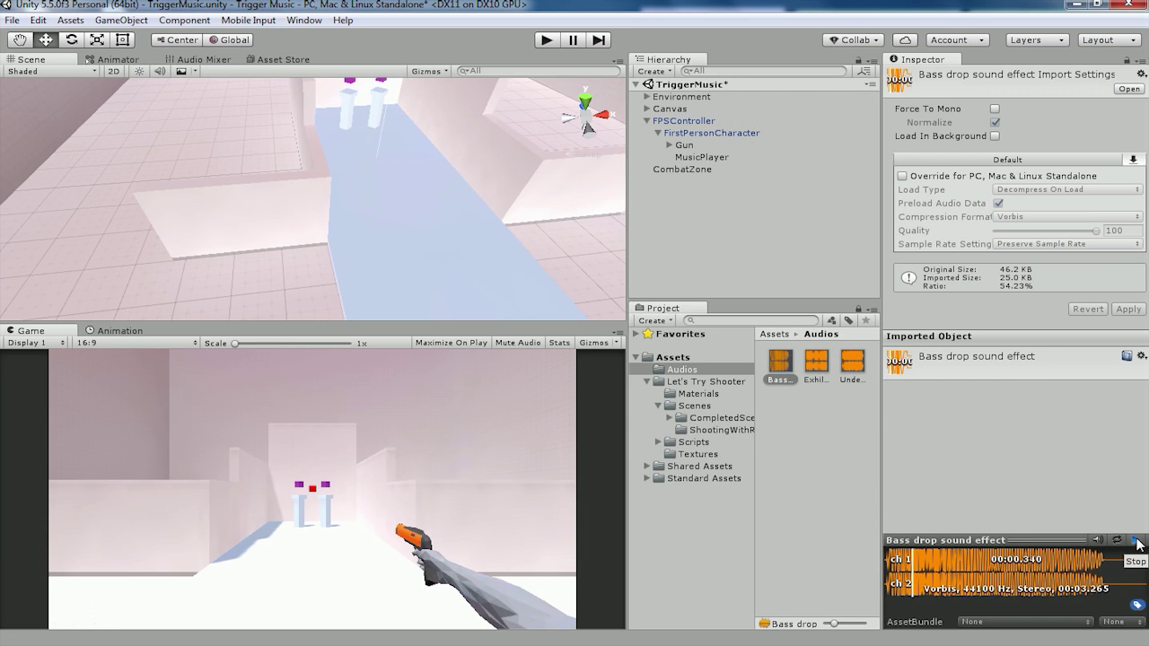
click(816, 371)
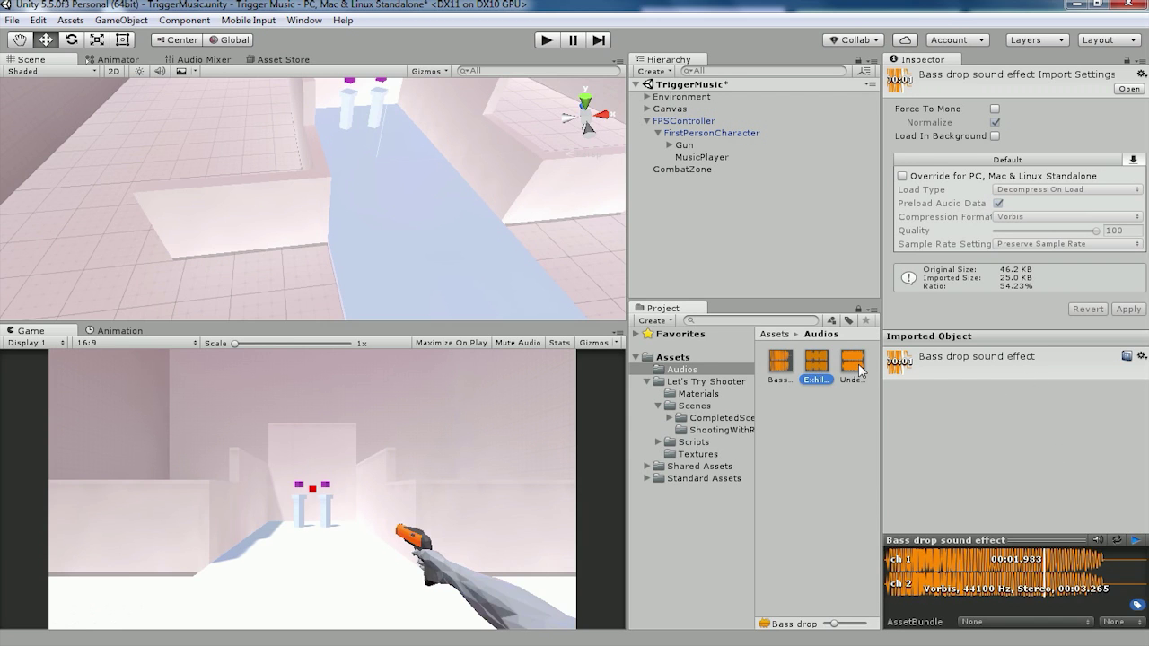
click(852, 371)
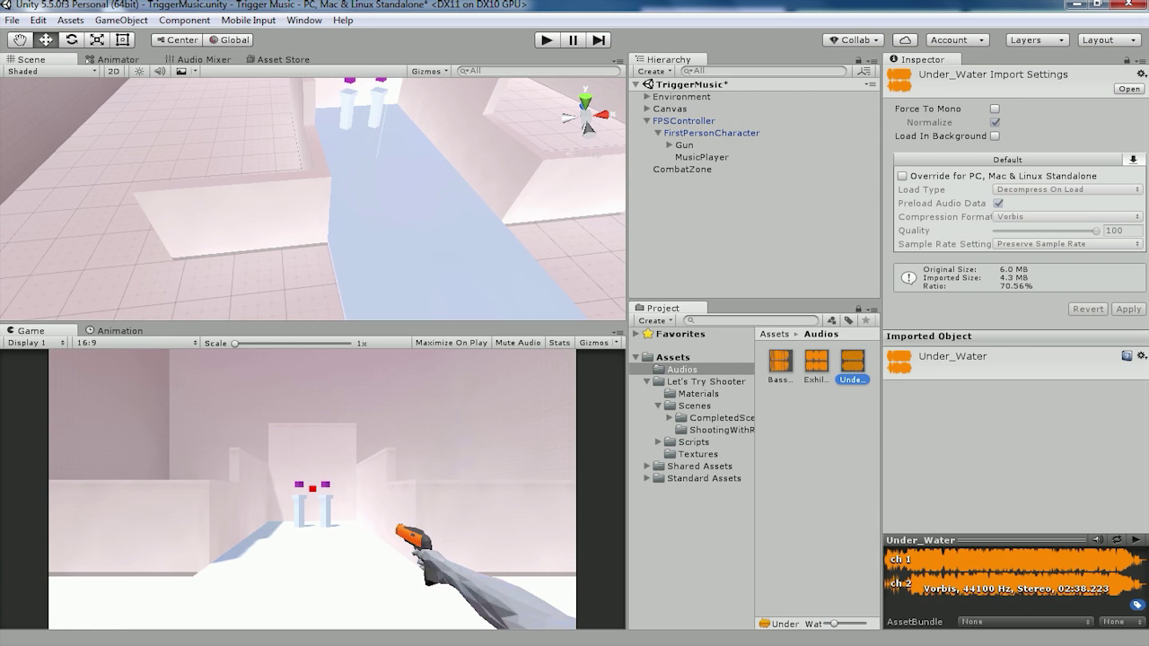
click(1137, 545)
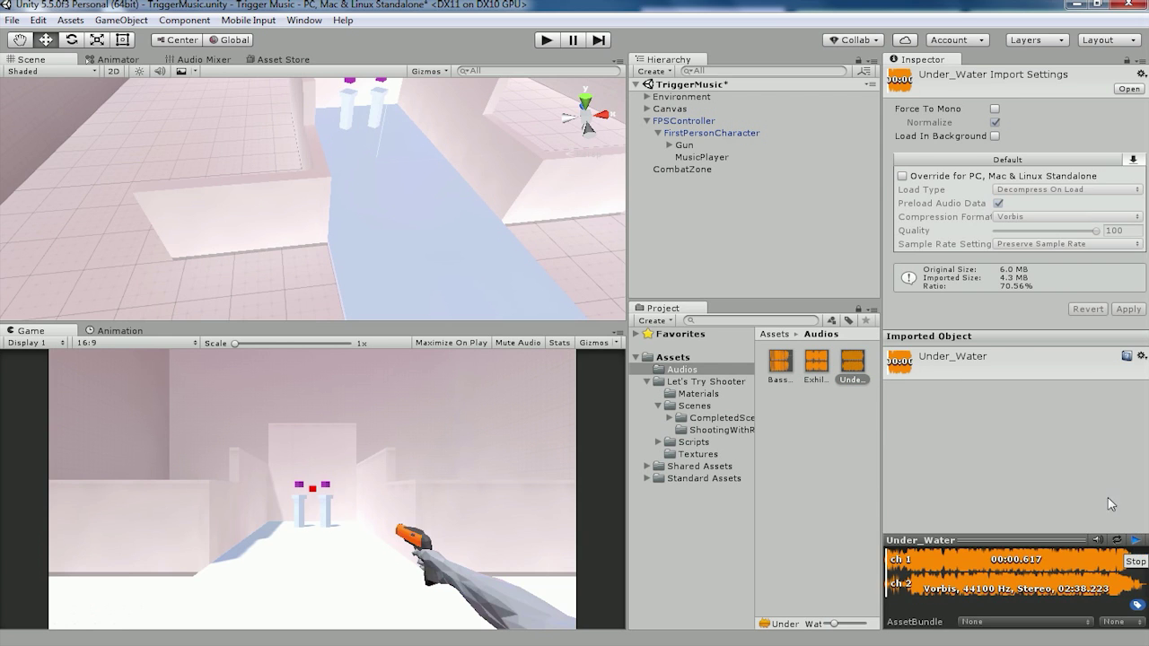
click(1137, 545)
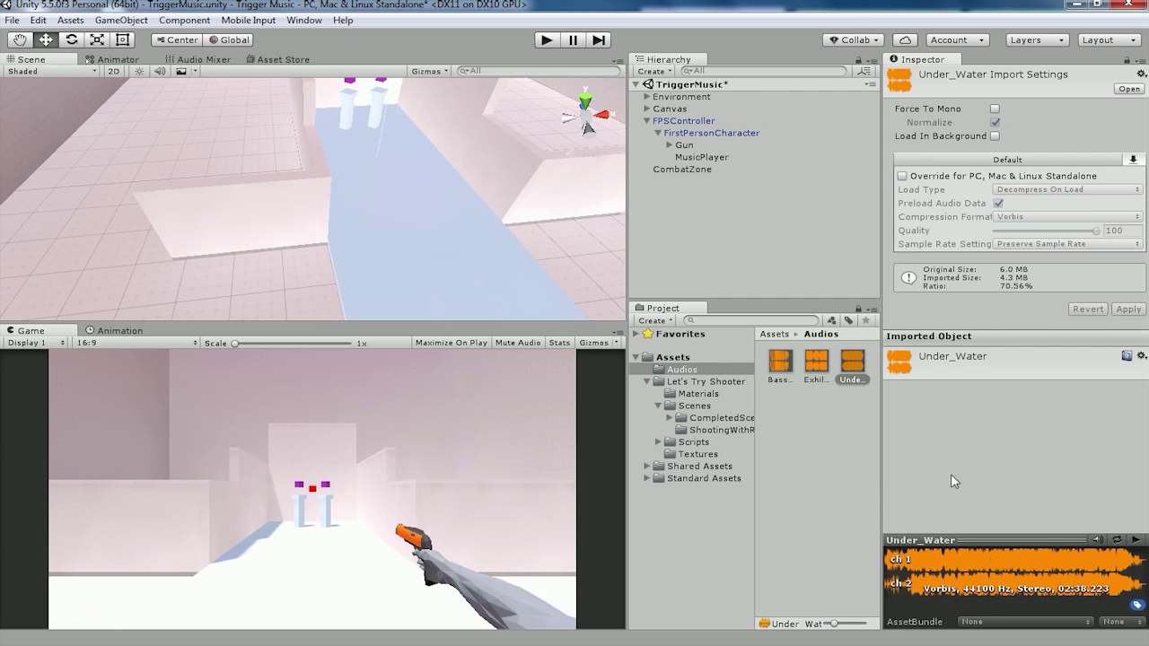
Preview Exhilarate, compare the clips again, then select MusicPlayer
click(815, 361)
click(1135, 539)
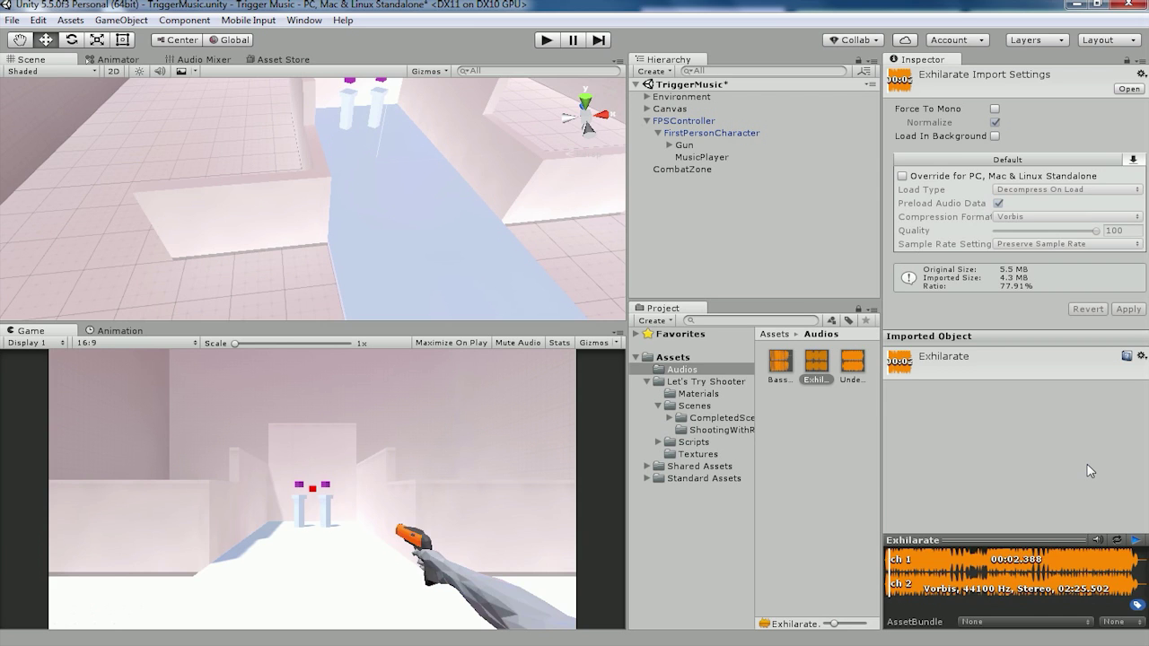
click(1135, 542)
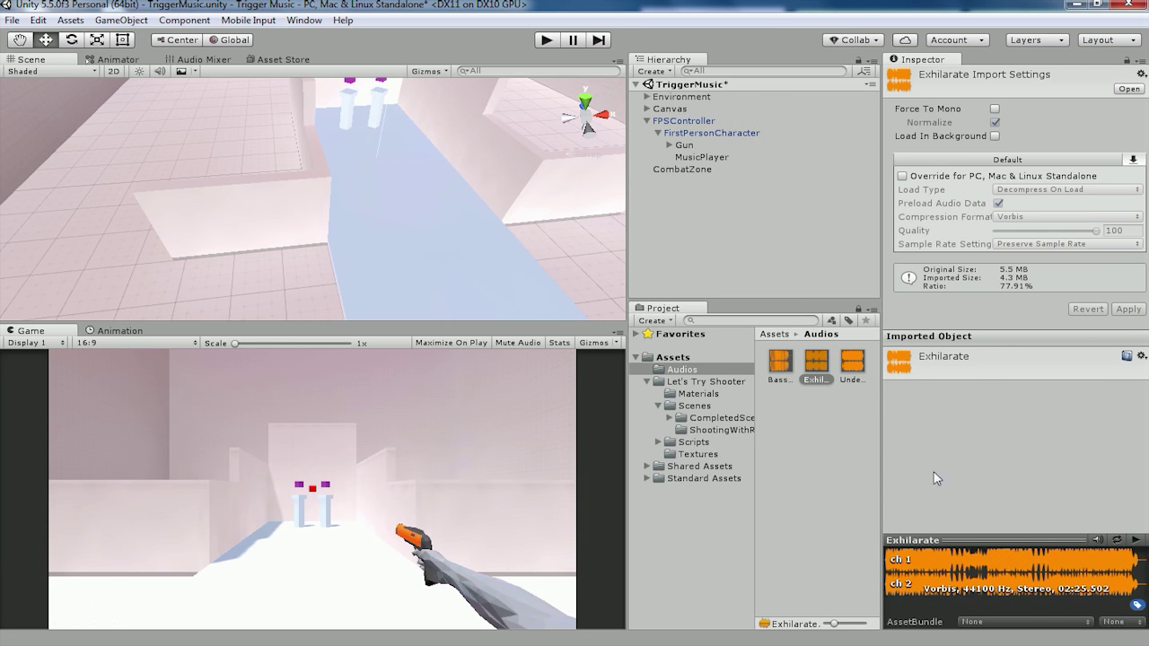
click(851, 362)
click(816, 363)
click(858, 364)
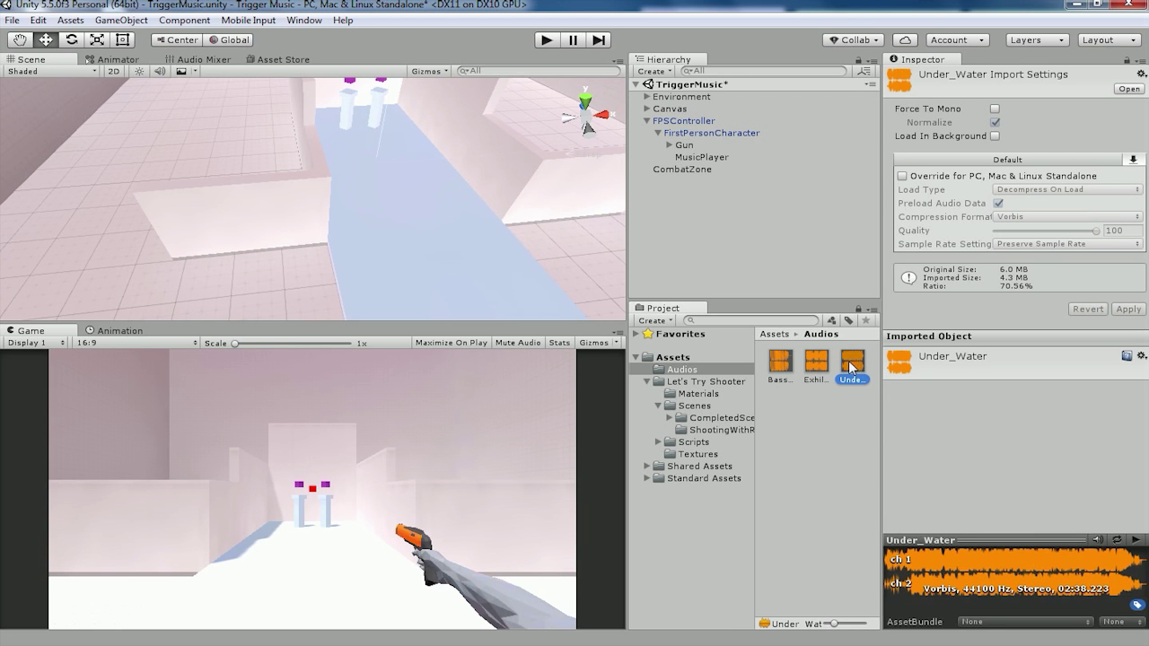
click(780, 366)
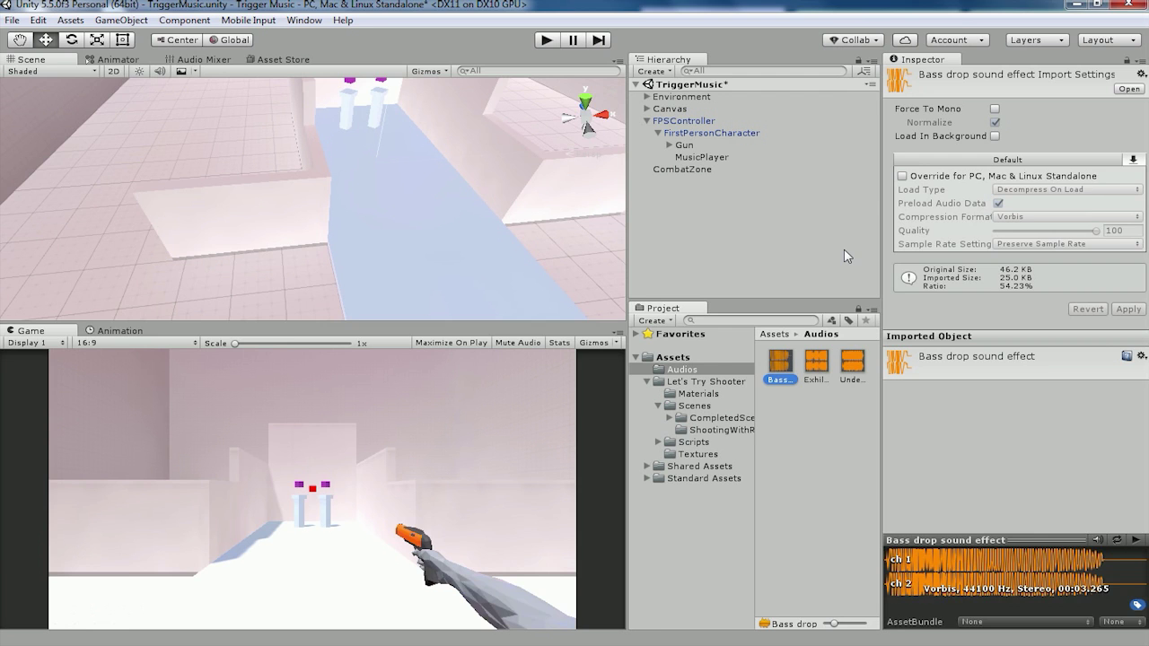
click(699, 160)
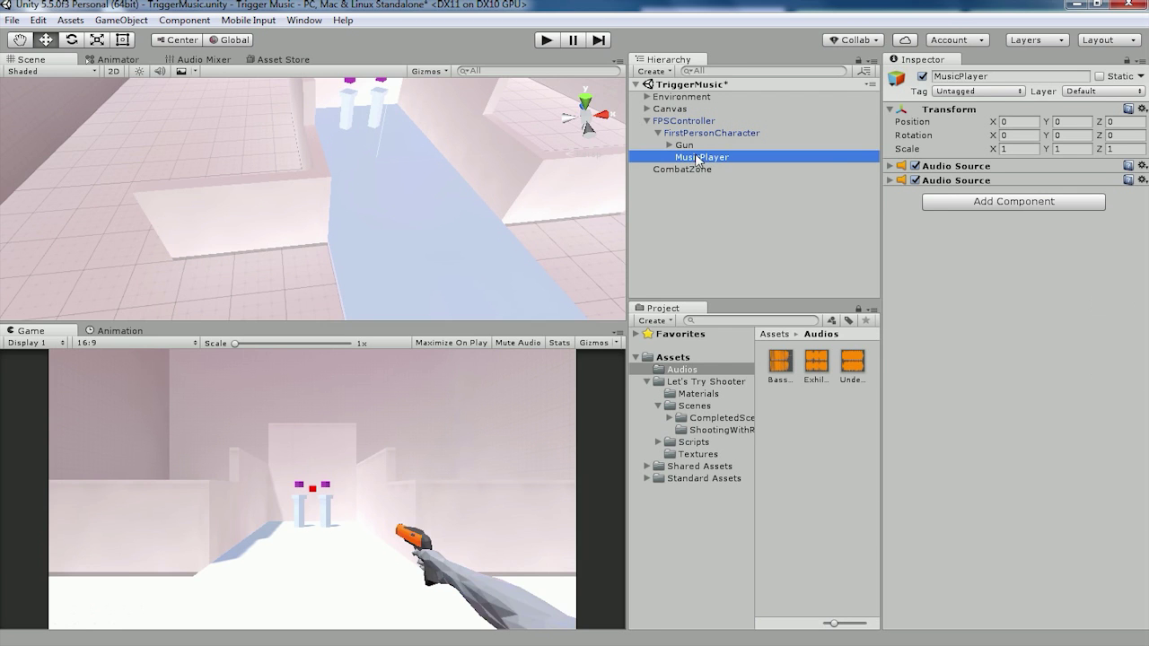
Make an empty BassPlayer child under MusicPlayer with an Audio Source, then reselect MusicPlayer
right_click(695, 158)
click(745, 287)
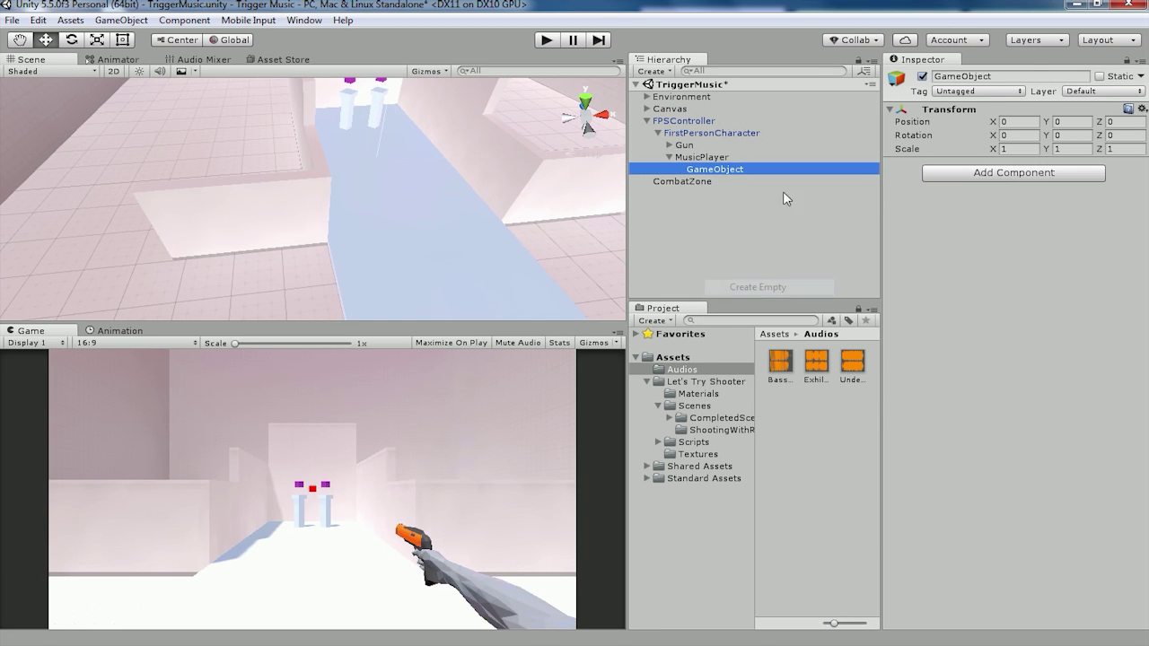
click(993, 77)
text(Bas)
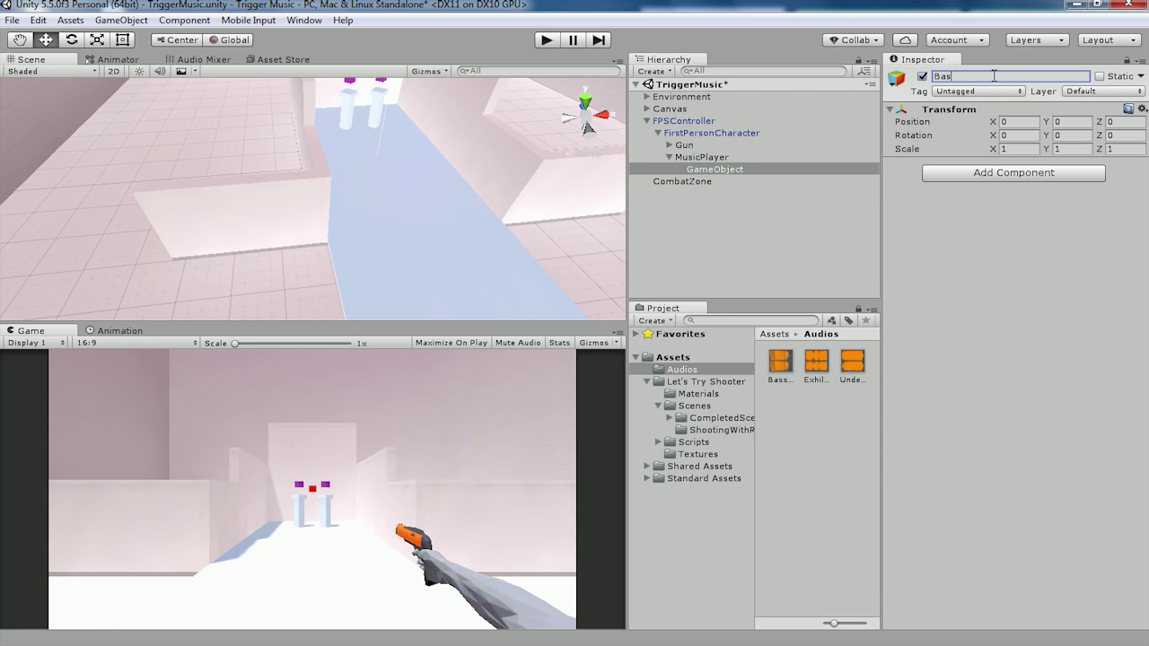
text(r)
click(1012, 173)
click(991, 232)
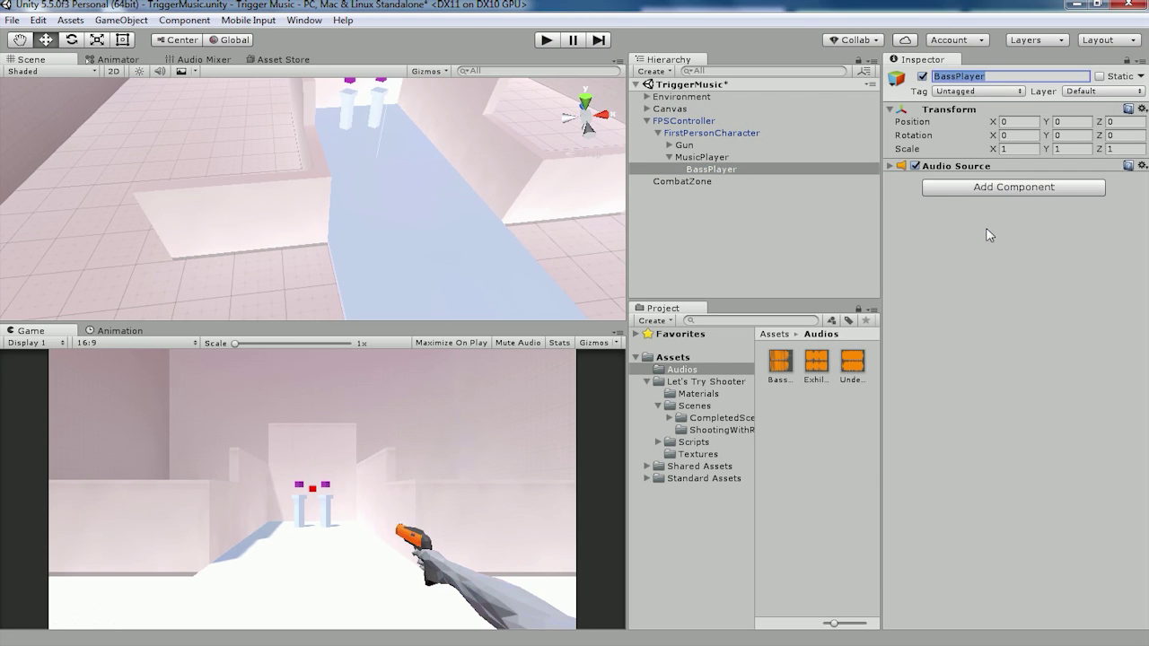
click(892, 166)
click(701, 157)
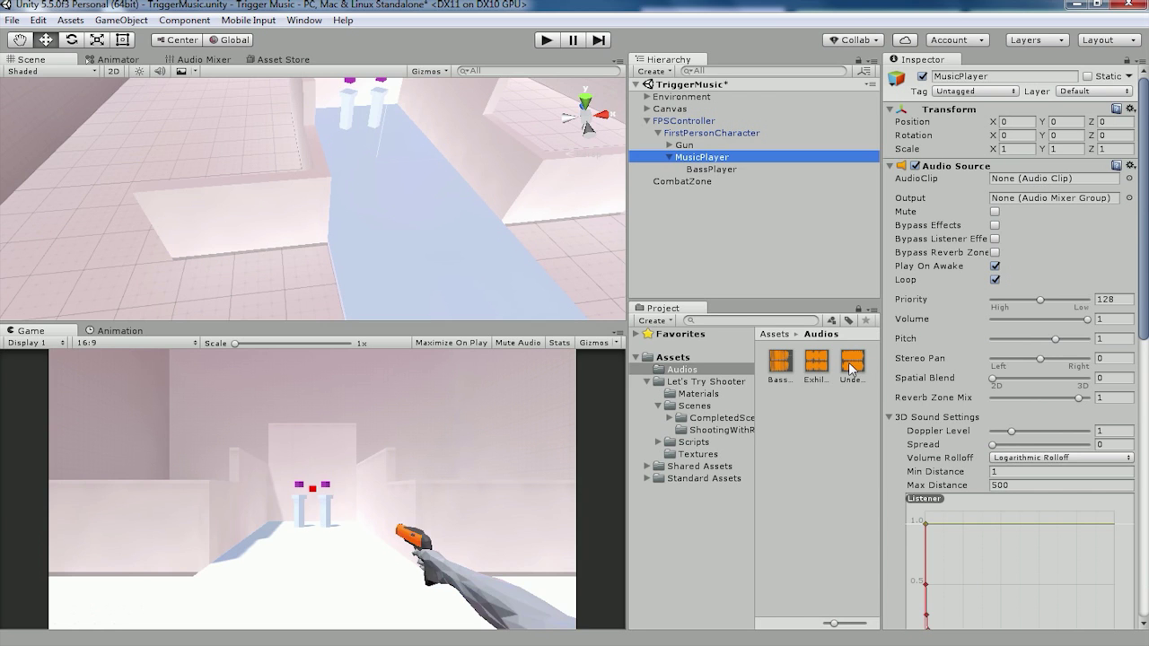
Assign Under_Water and Exhilarate as the clips of MusicPlayer's two Audio Sources
click(1128, 180)
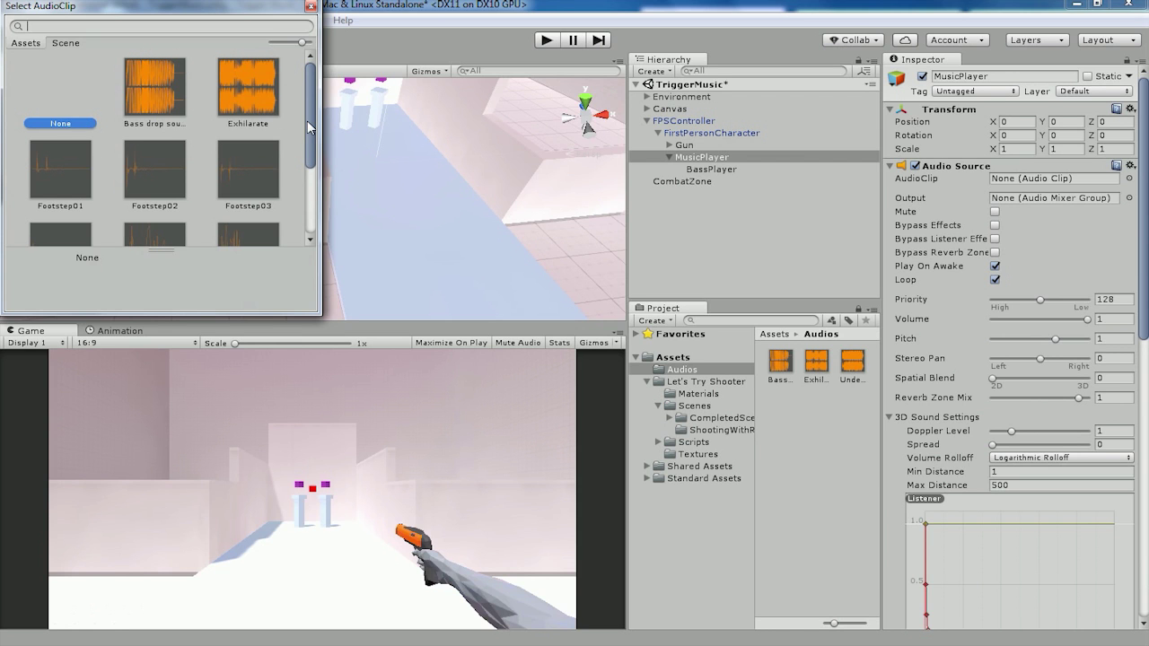
drag(307, 120, 308, 188)
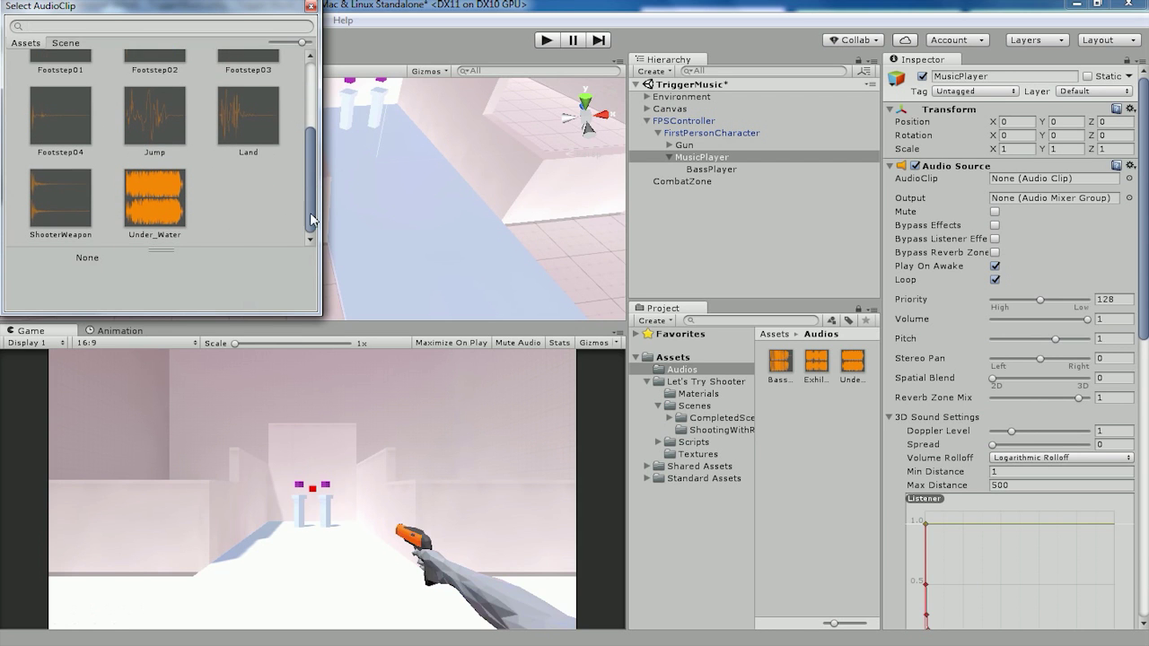
double_click(142, 194)
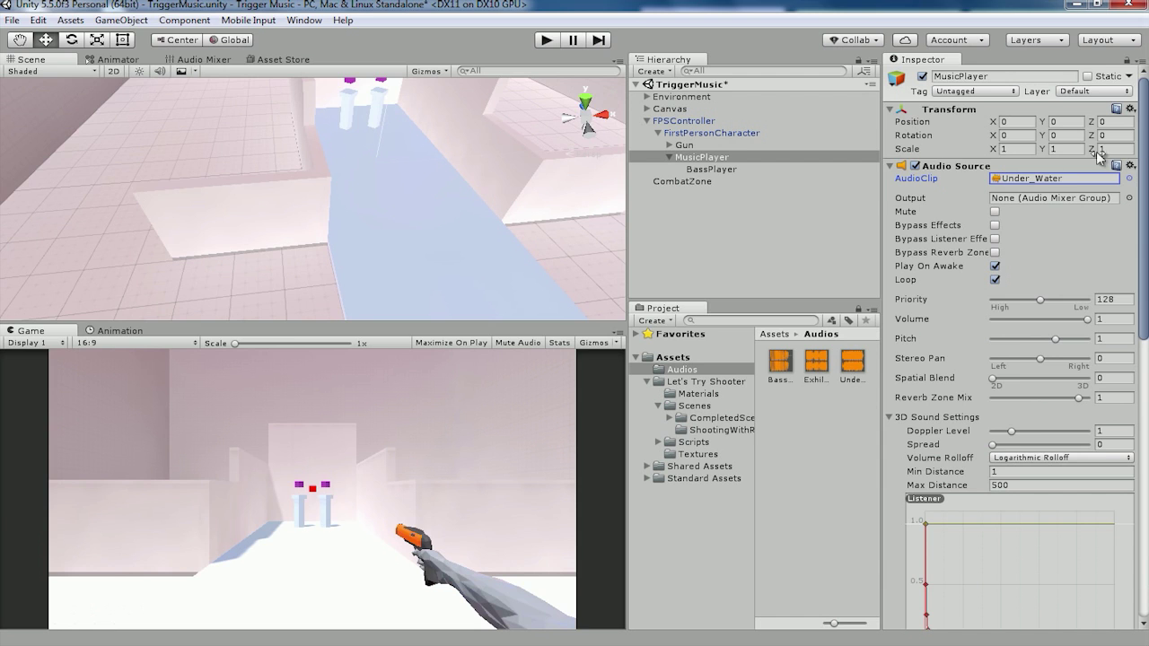
click(891, 167)
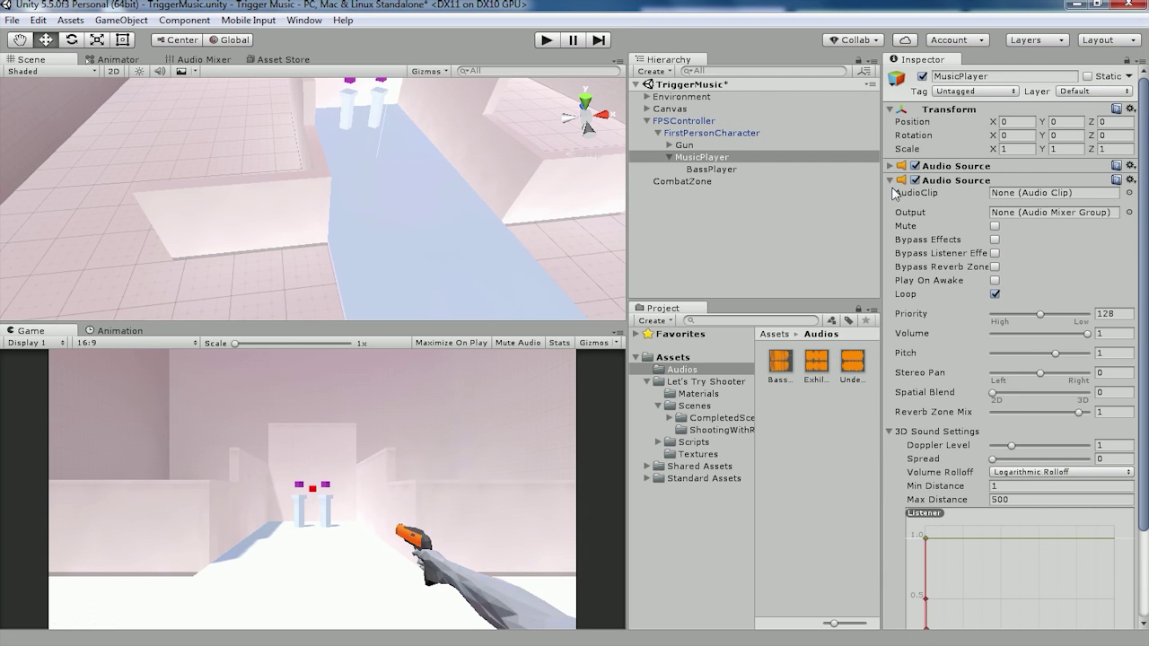
click(1129, 192)
double_click(252, 92)
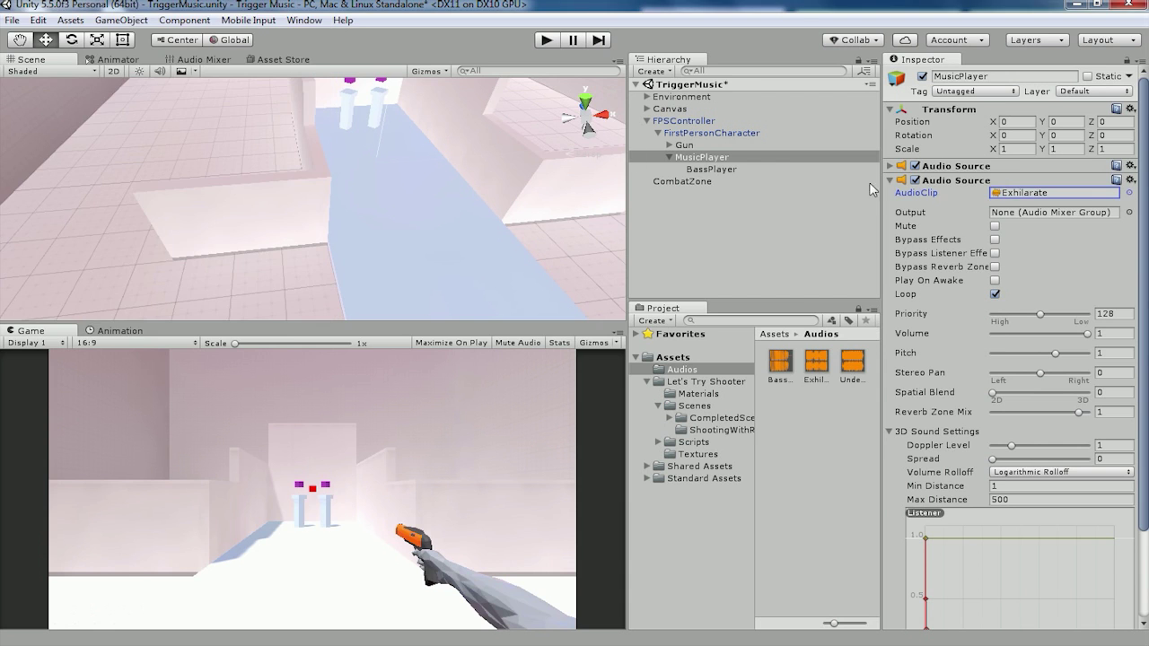
Assign the Bass drop sound effect clip to BassPlayer's Audio Source
click(891, 180)
click(714, 170)
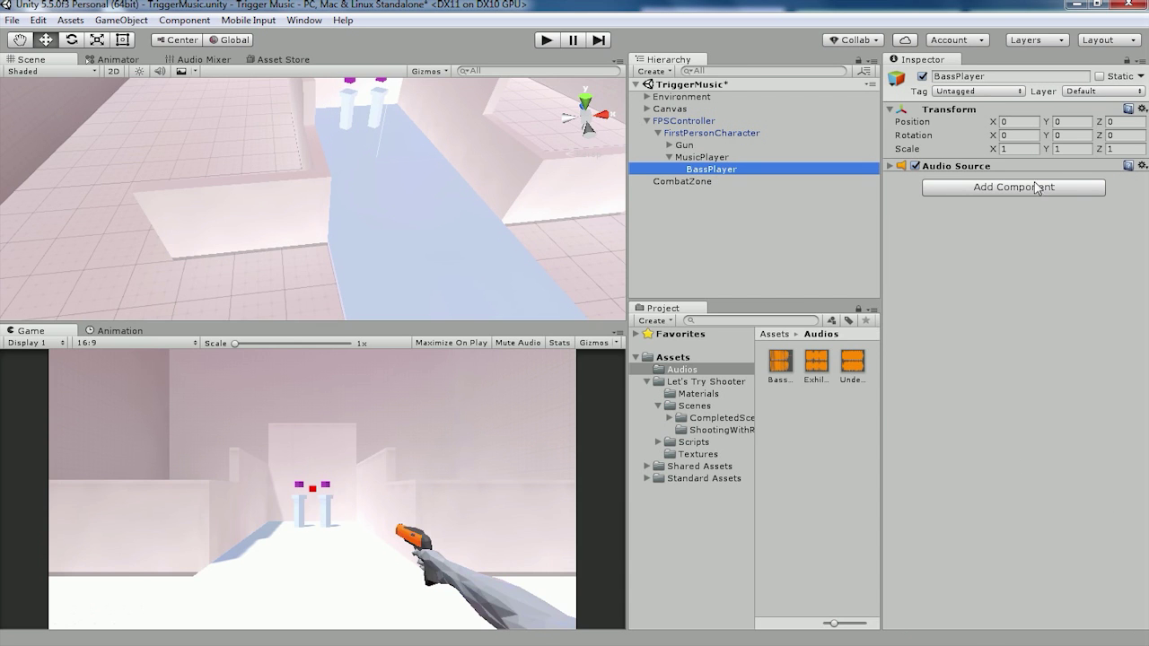
click(891, 165)
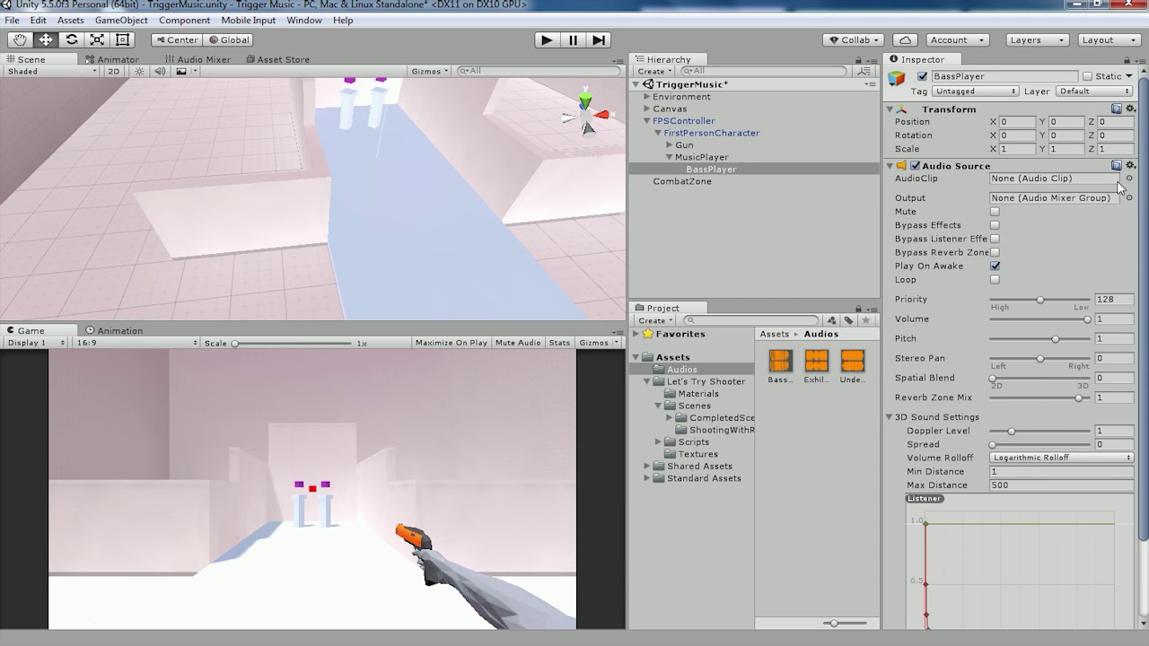
click(1128, 178)
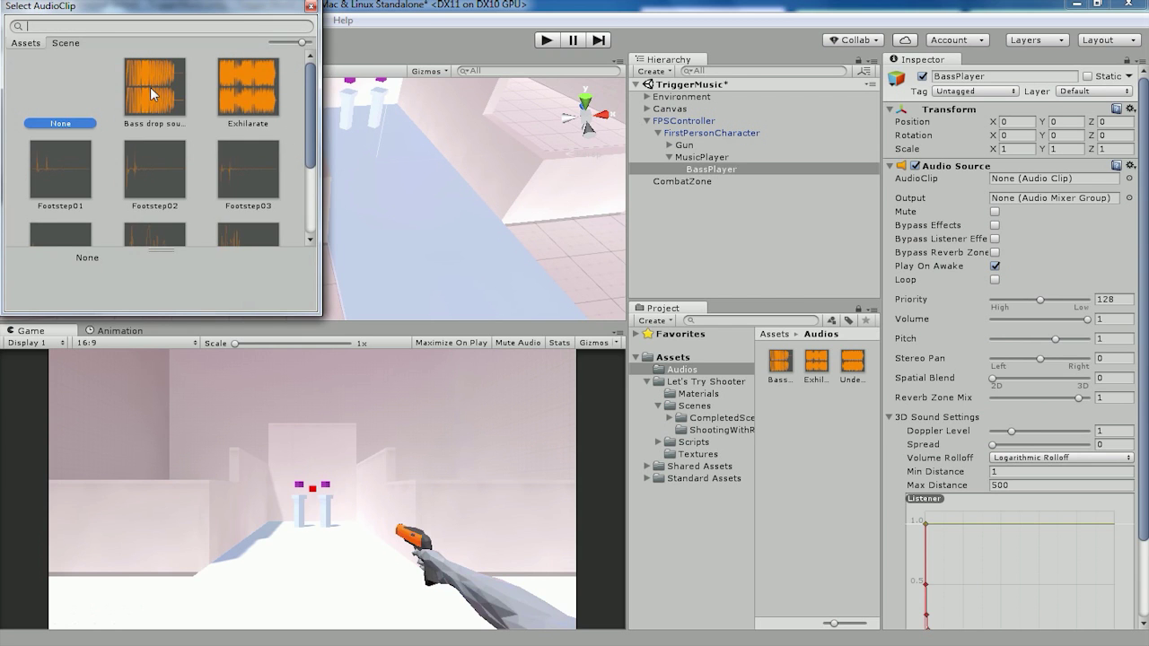
double_click(149, 87)
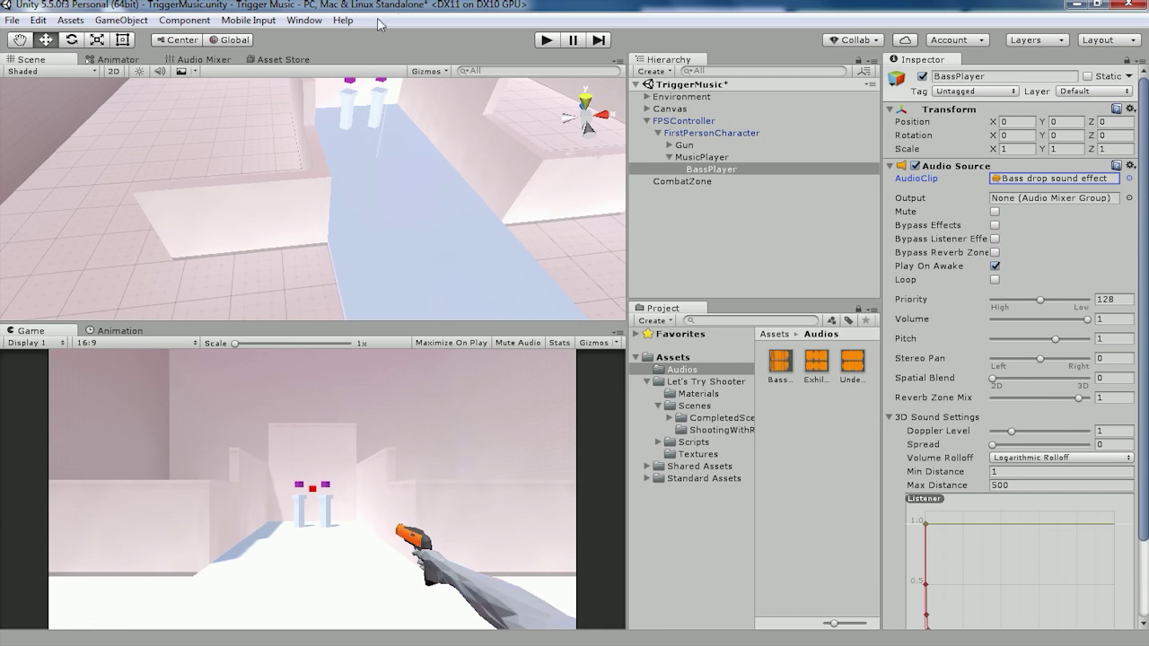
click(195, 60)
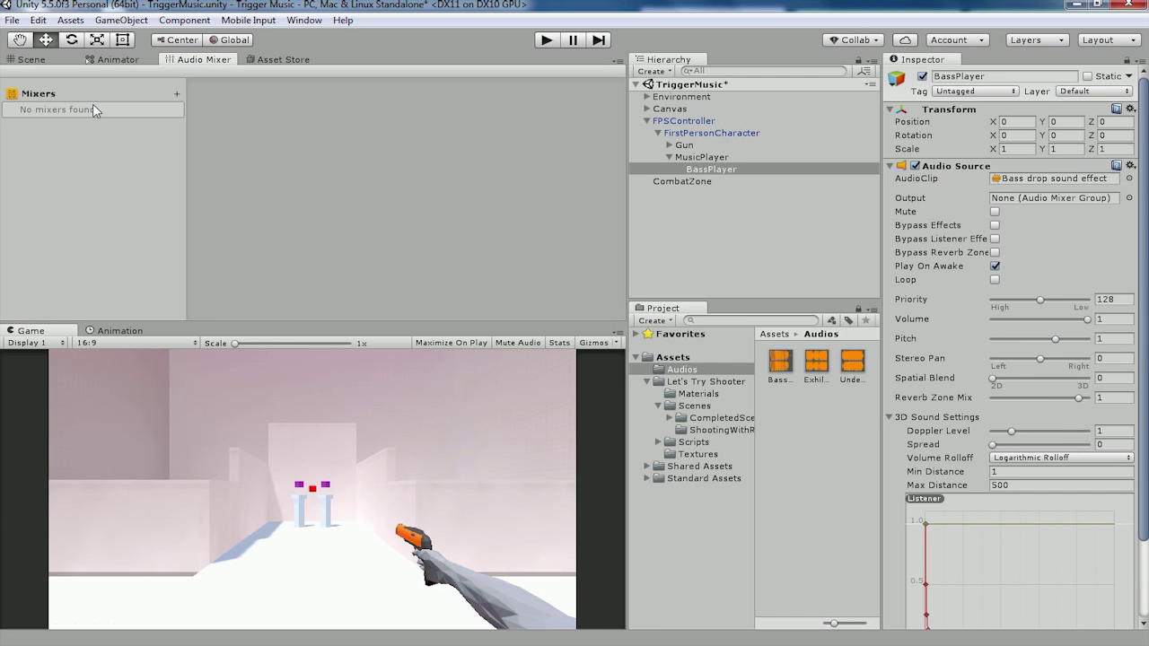
Create an AudioMixer asset, open the Audio Mixer window and select its Master group
click(175, 93)
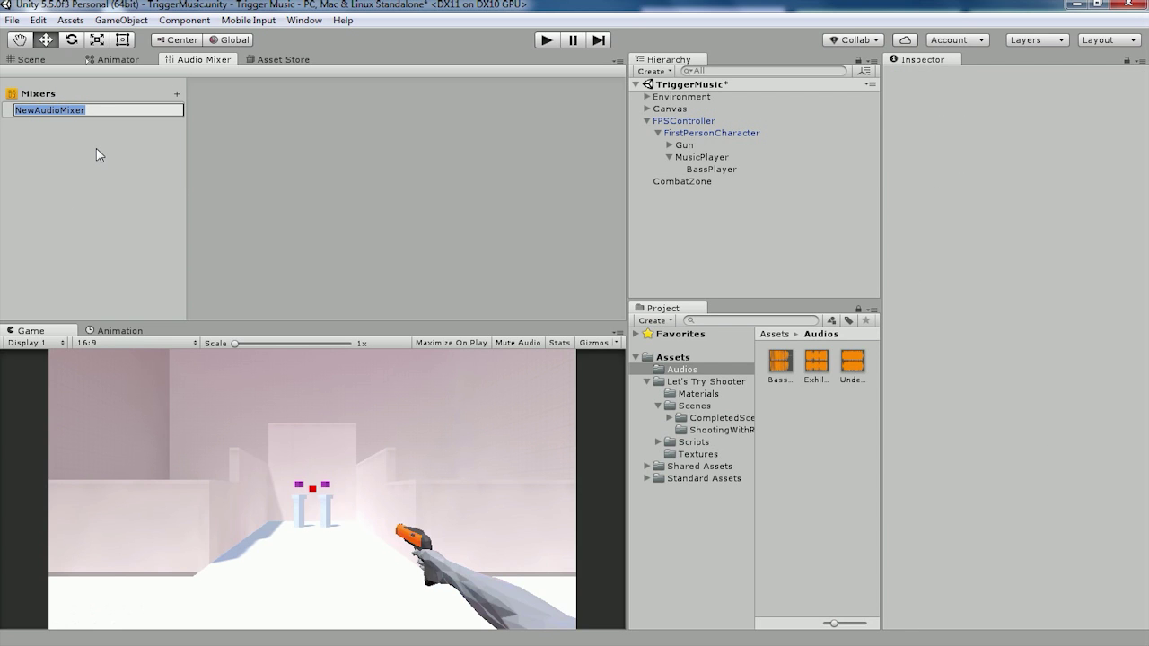
text(A)
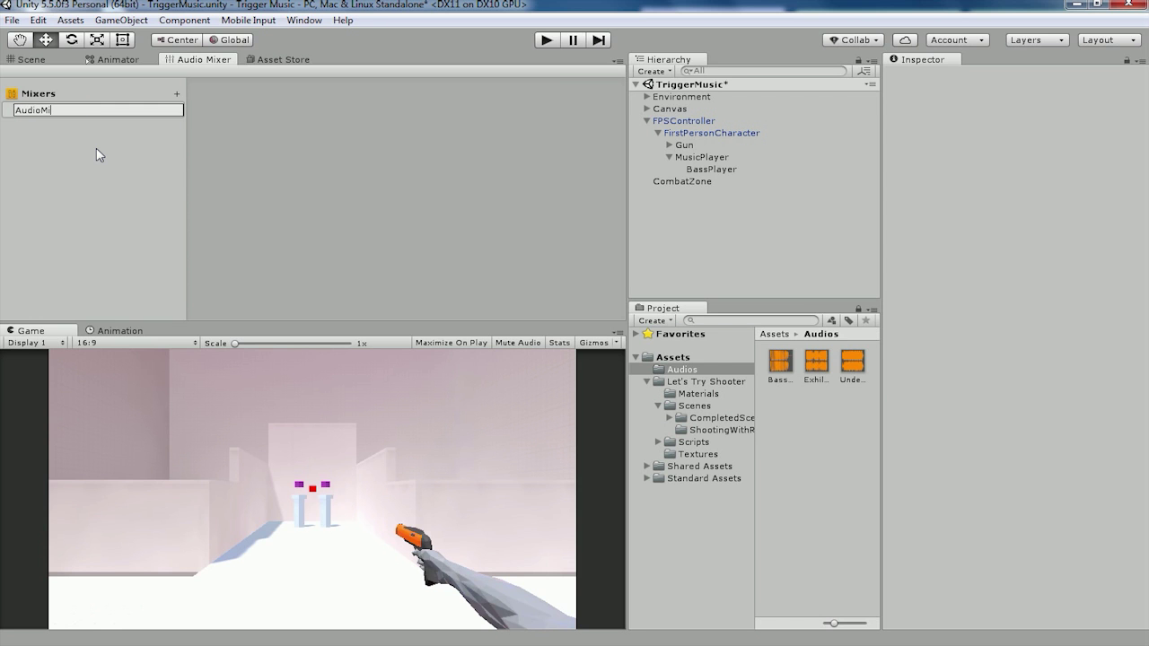
text(er)
key(Return)
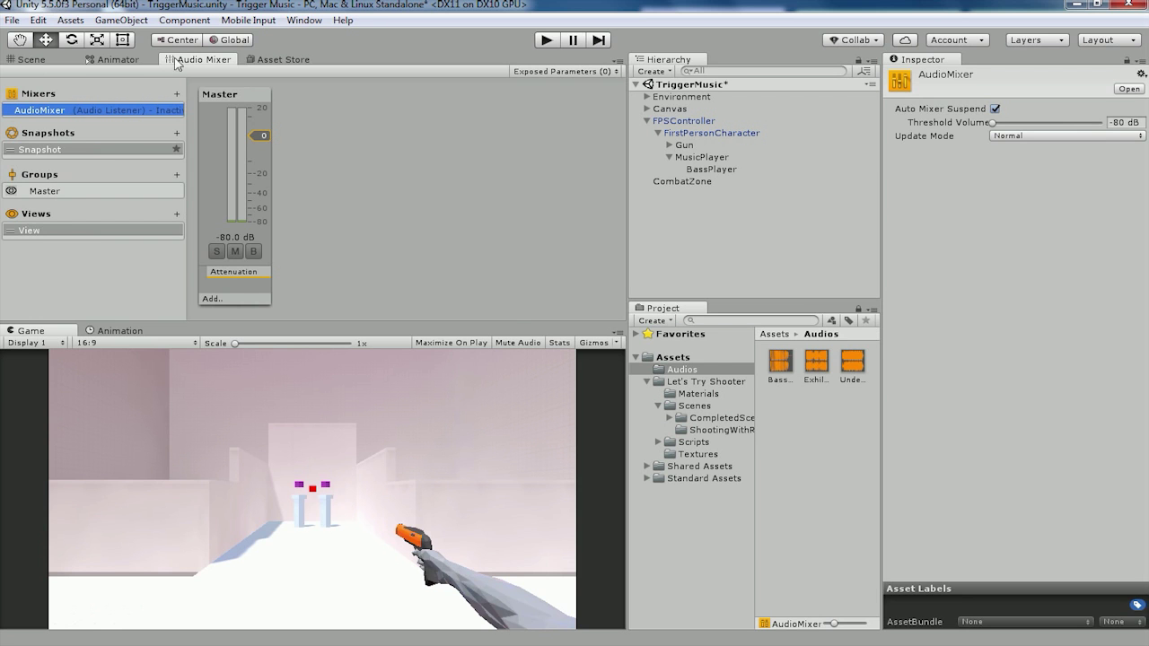
click(309, 19)
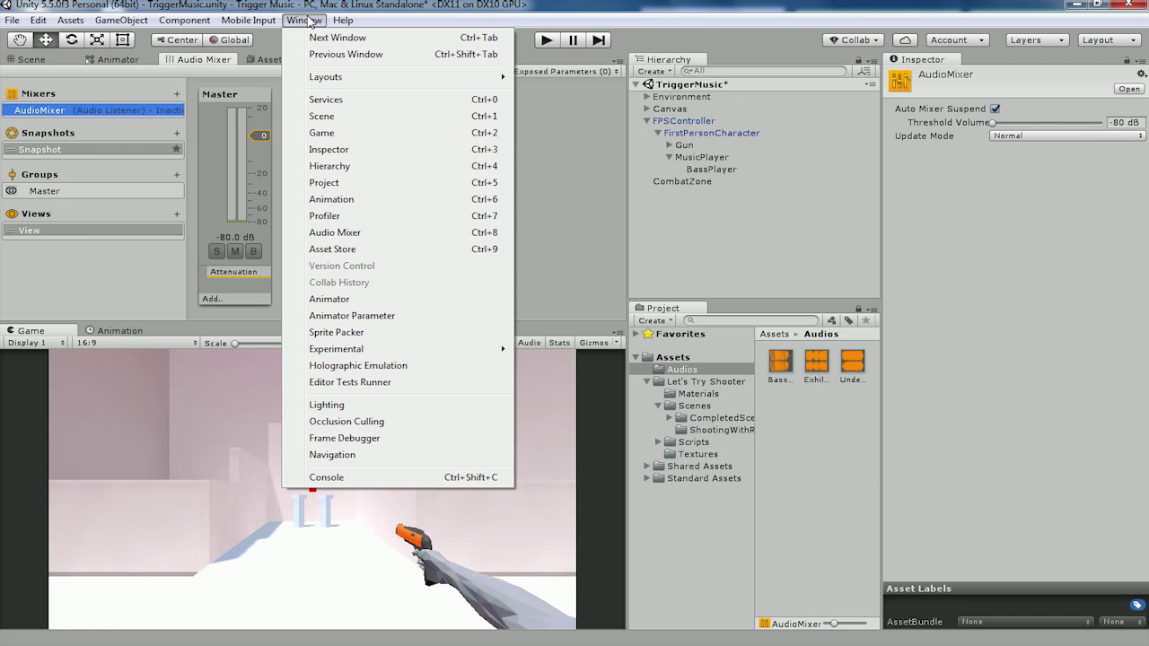
click(336, 232)
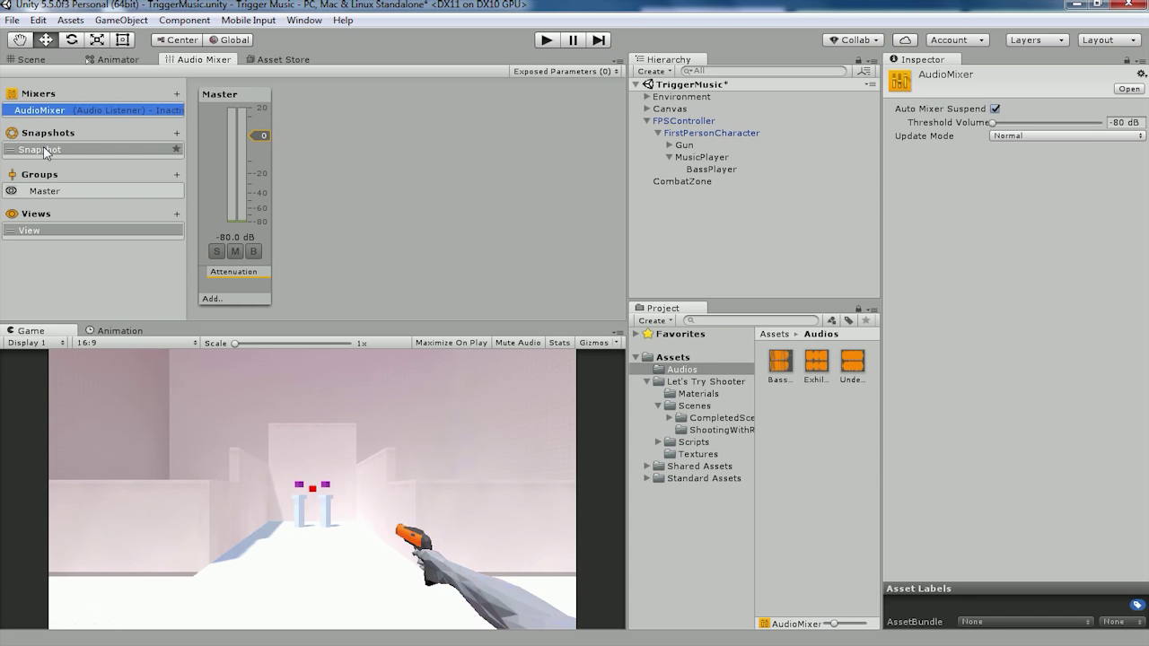
click(56, 192)
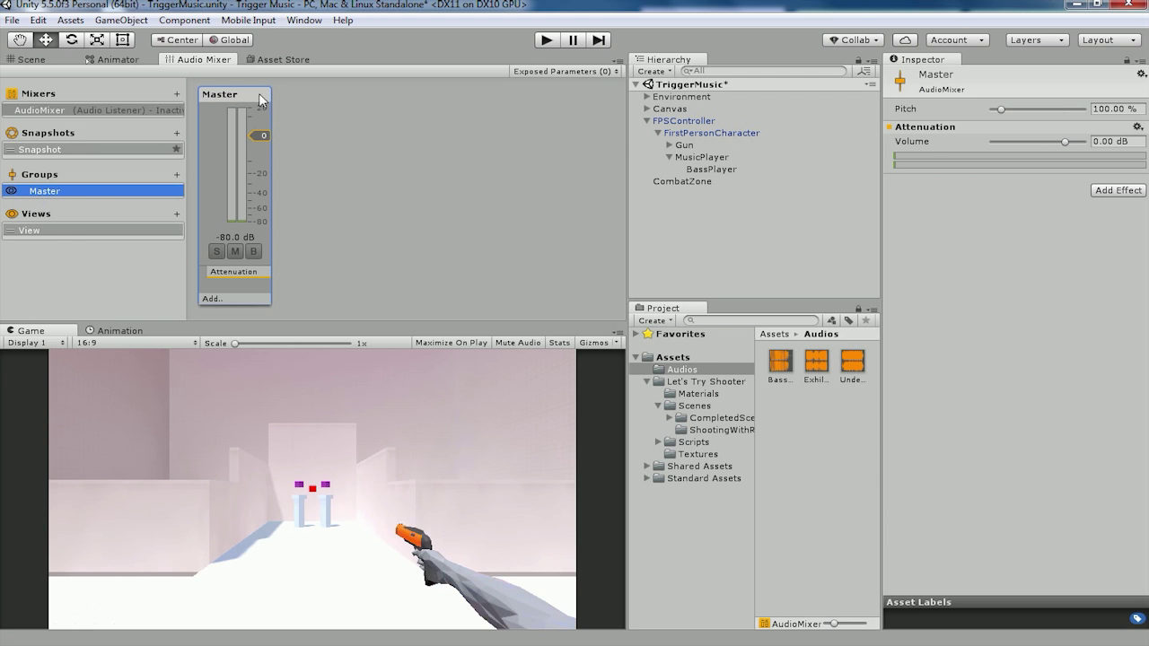
Create child groups Quiet, Combat and Bass under the mixer's Master group
click(175, 175)
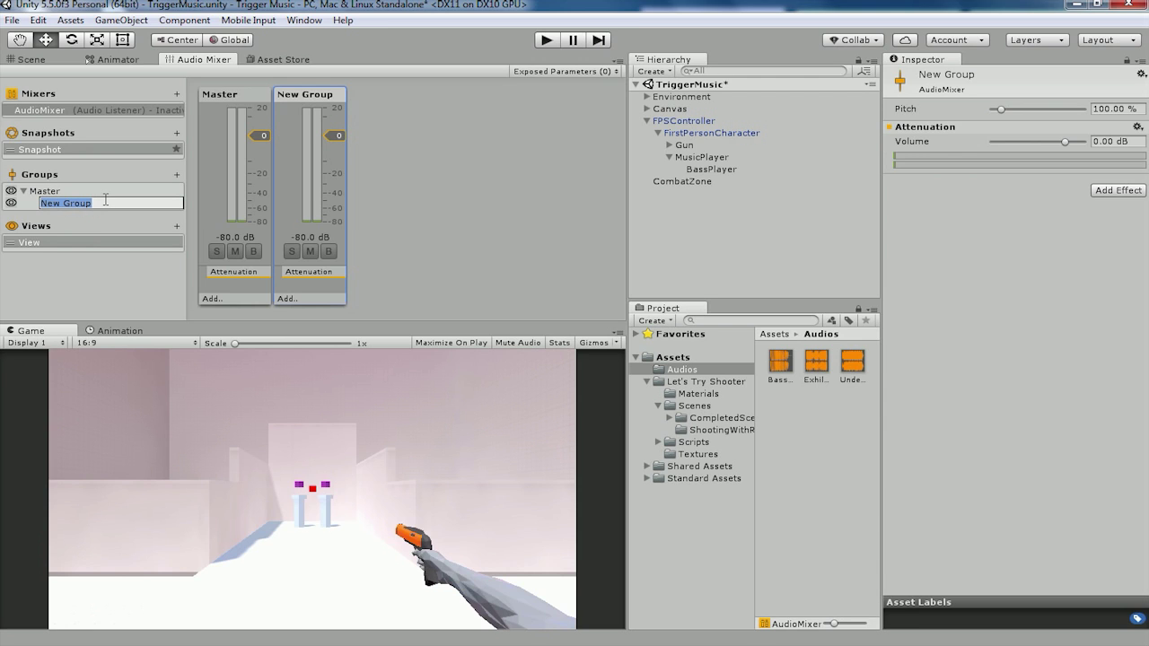
text(Quiet)
key(Return)
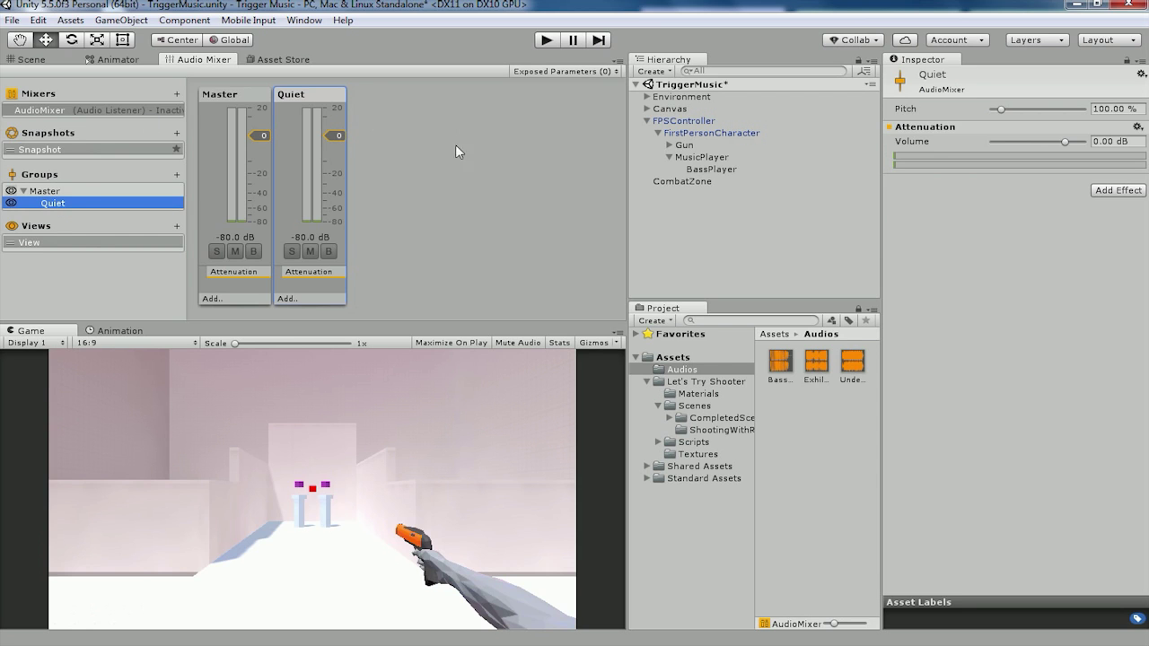
click(59, 193)
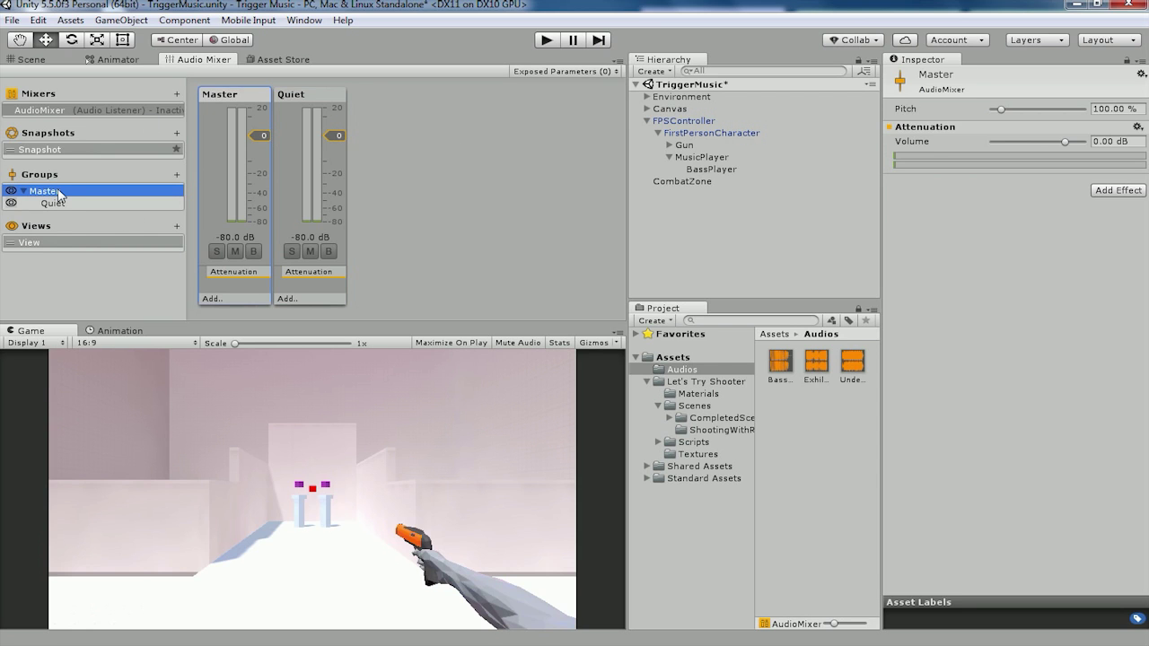
click(177, 178)
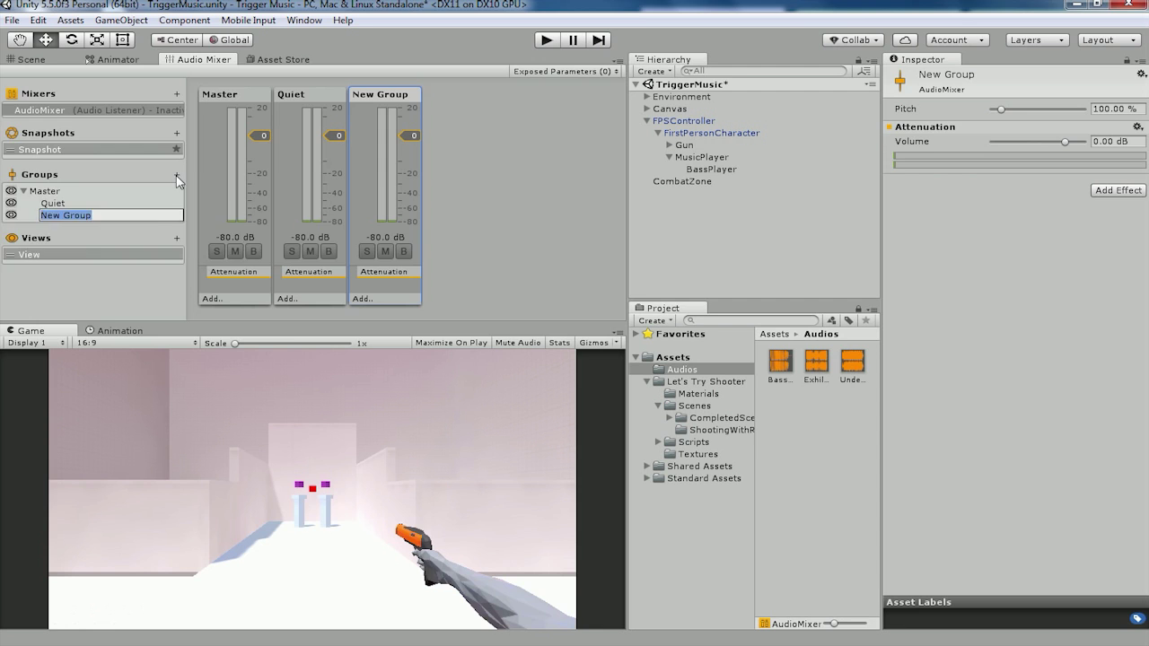
text(Combat)
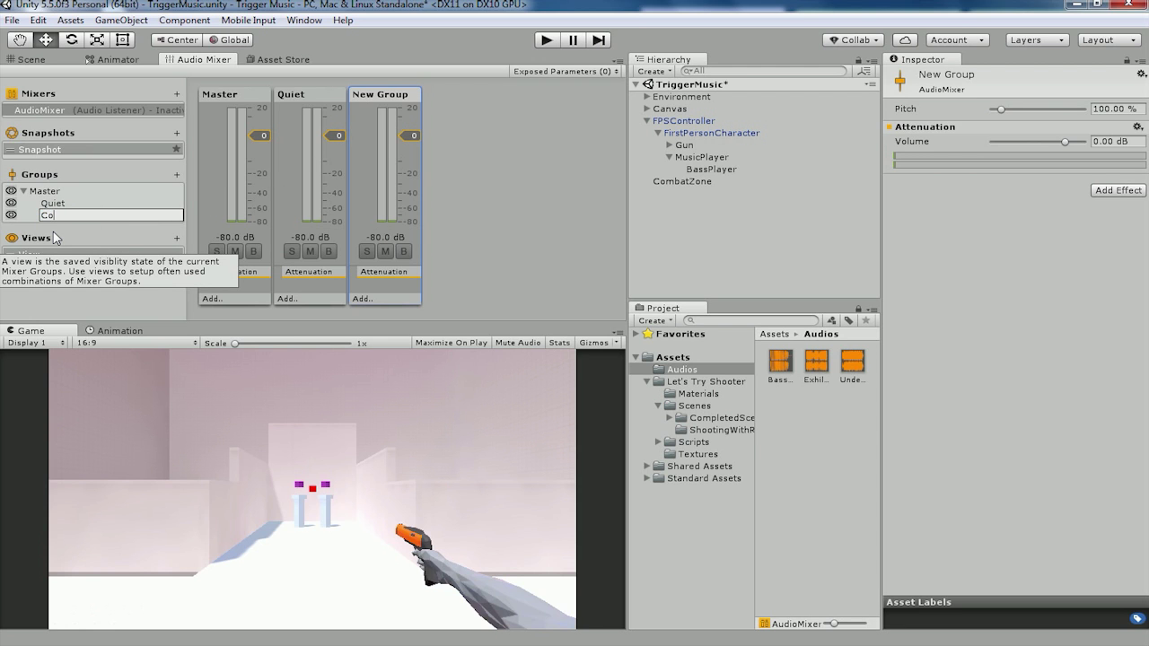
key(Return)
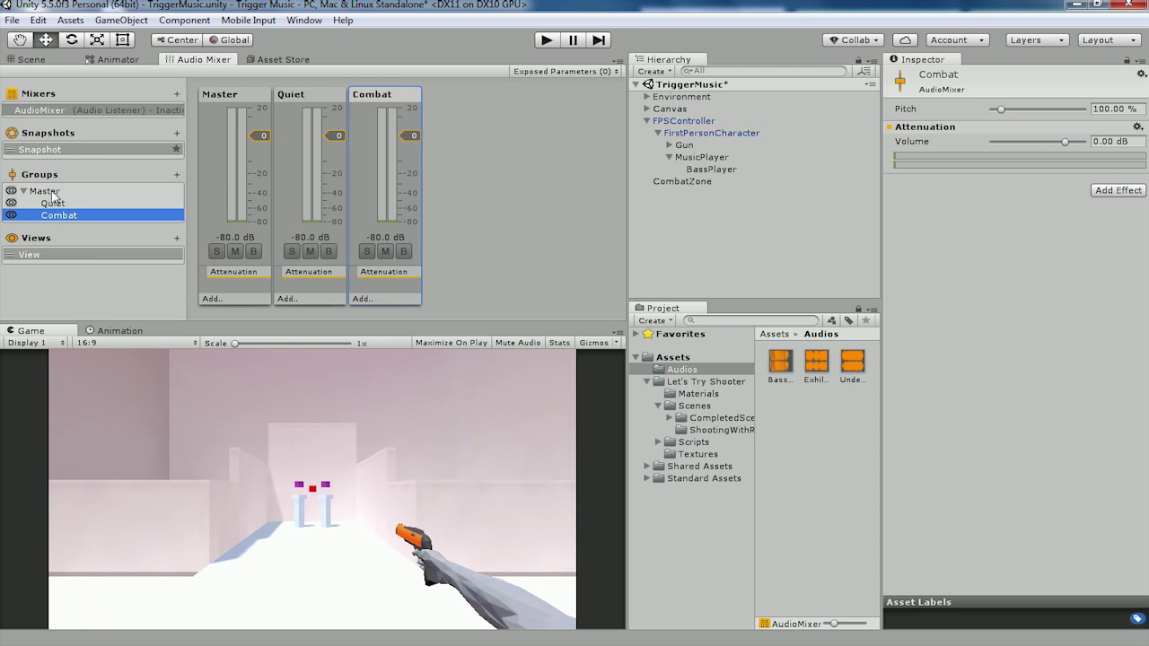
click(54, 192)
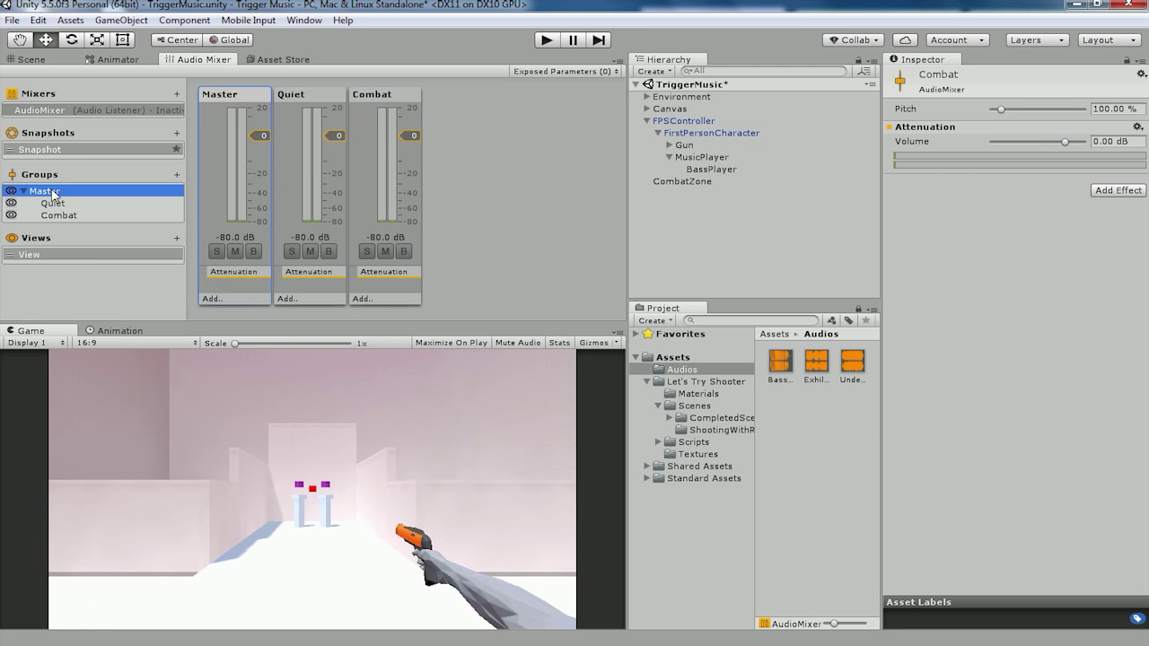
click(177, 174)
text(Bass)
key(Return)
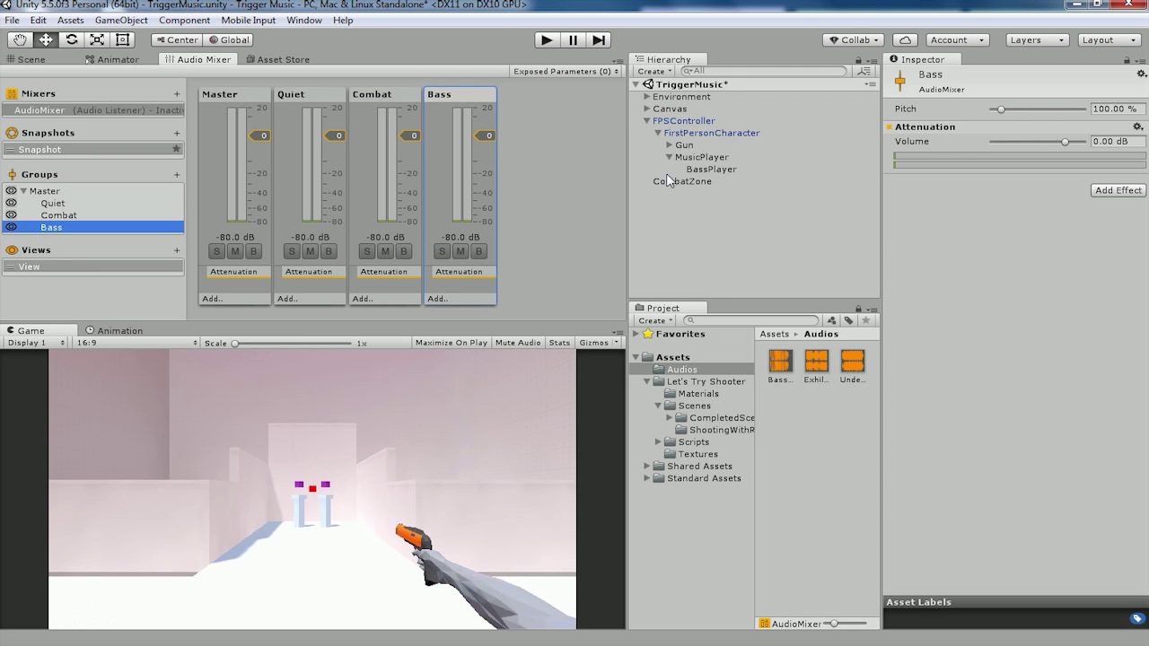
click(703, 156)
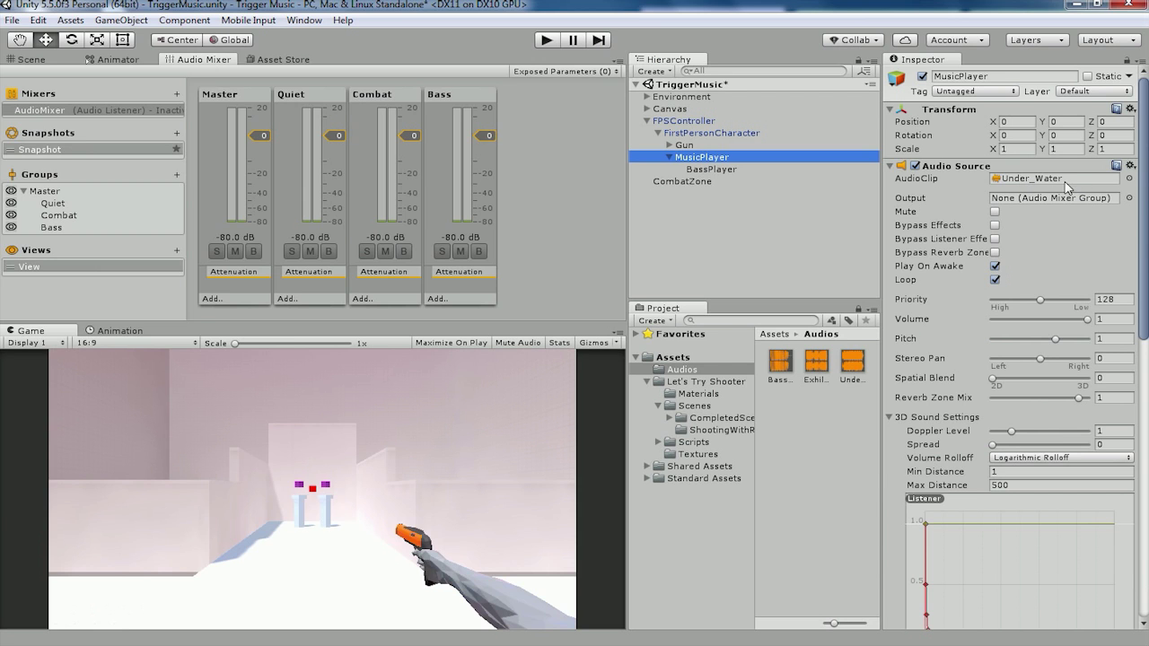
Set MusicPlayer's Audio Source outputs to Quiet for Under_Water and Combat for Exhilarate
click(1129, 197)
double_click(64, 87)
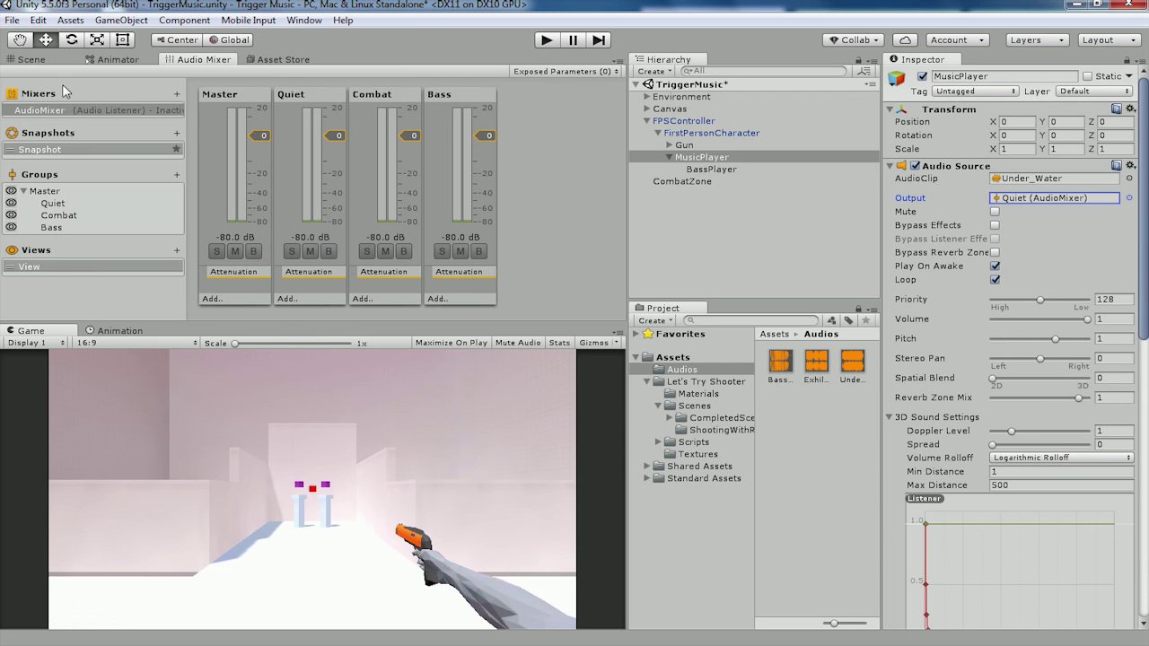
click(891, 166)
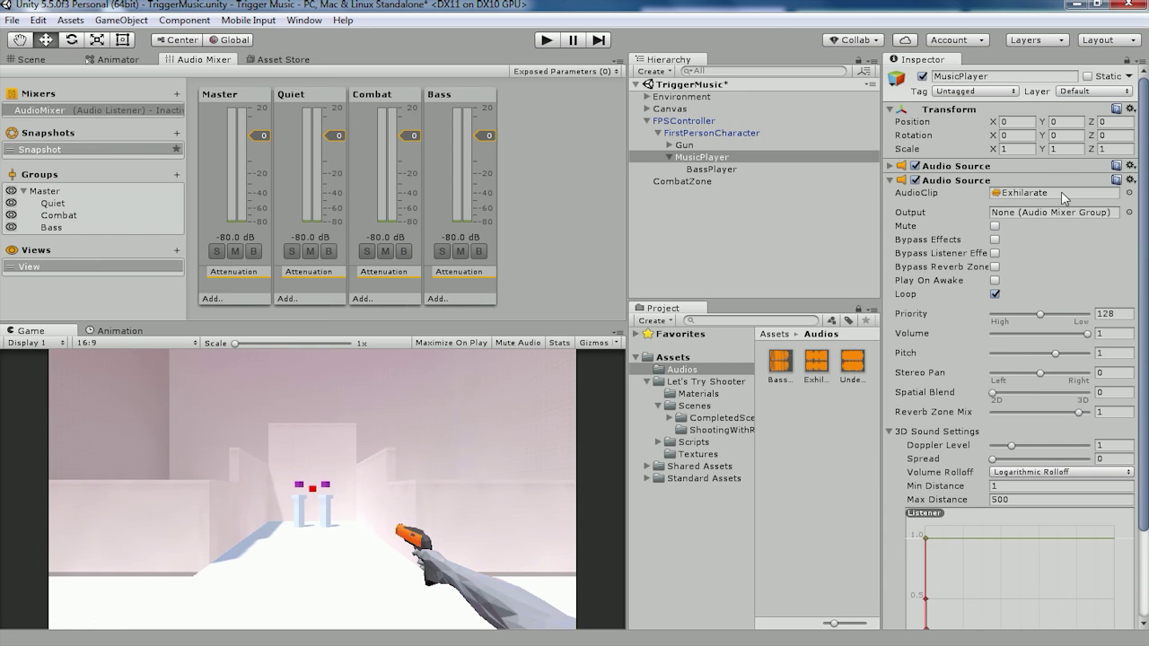
click(1128, 212)
double_click(64, 100)
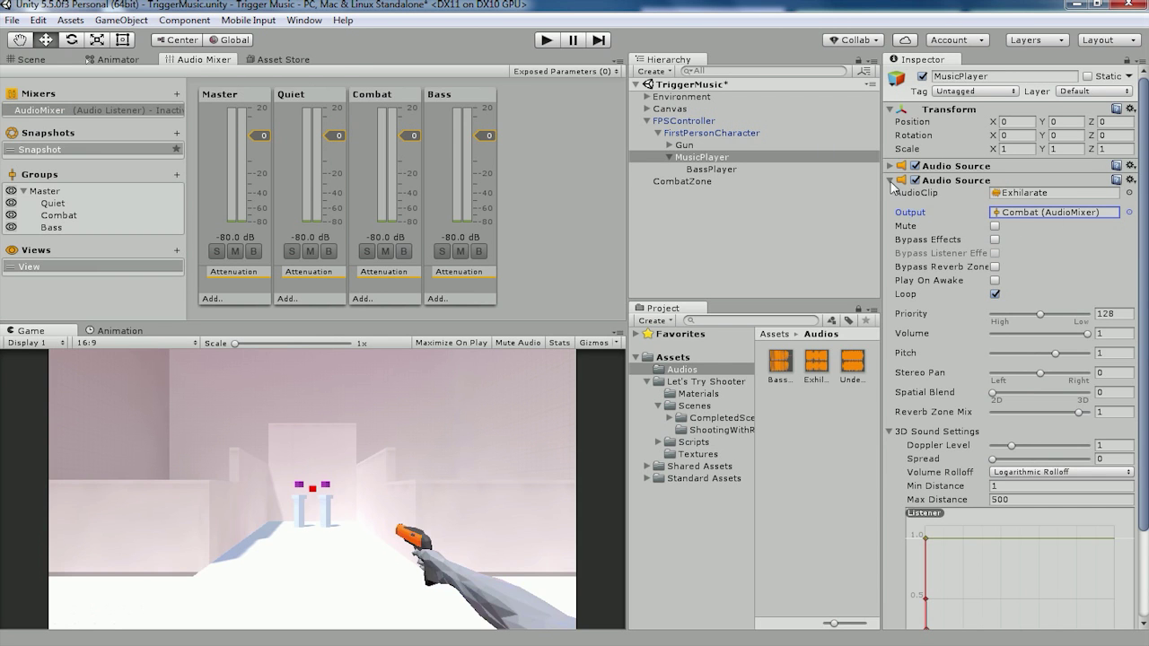
click(891, 180)
Set BassPlayer's Audio Source output to the Bass mixer group
click(711, 169)
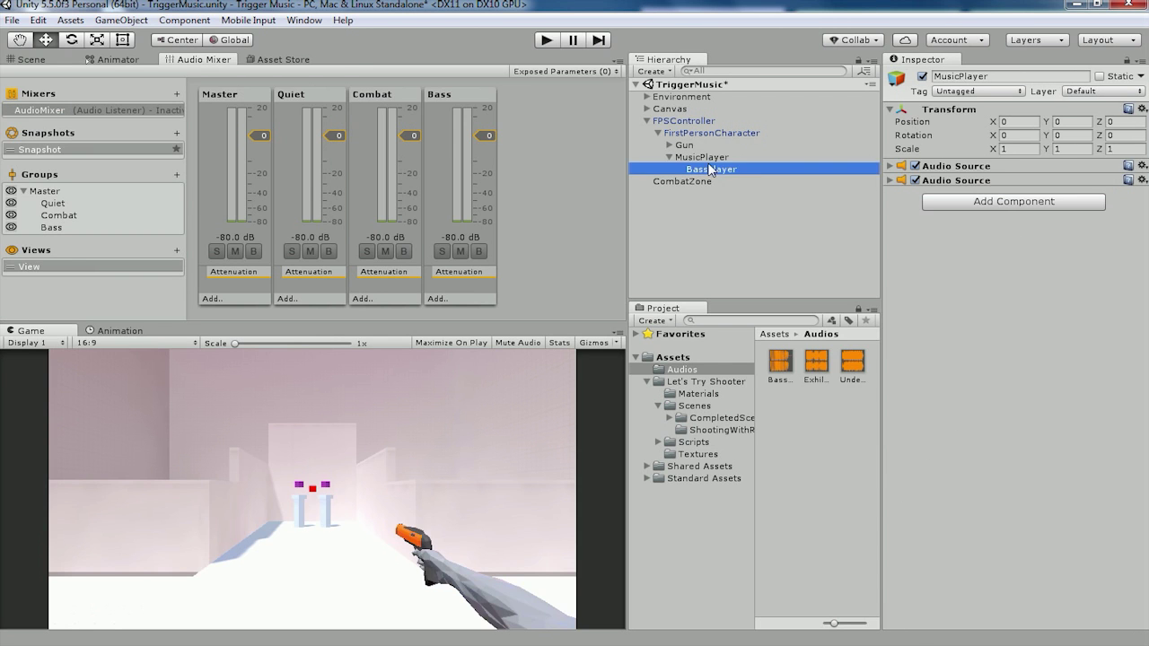
click(891, 166)
click(1131, 197)
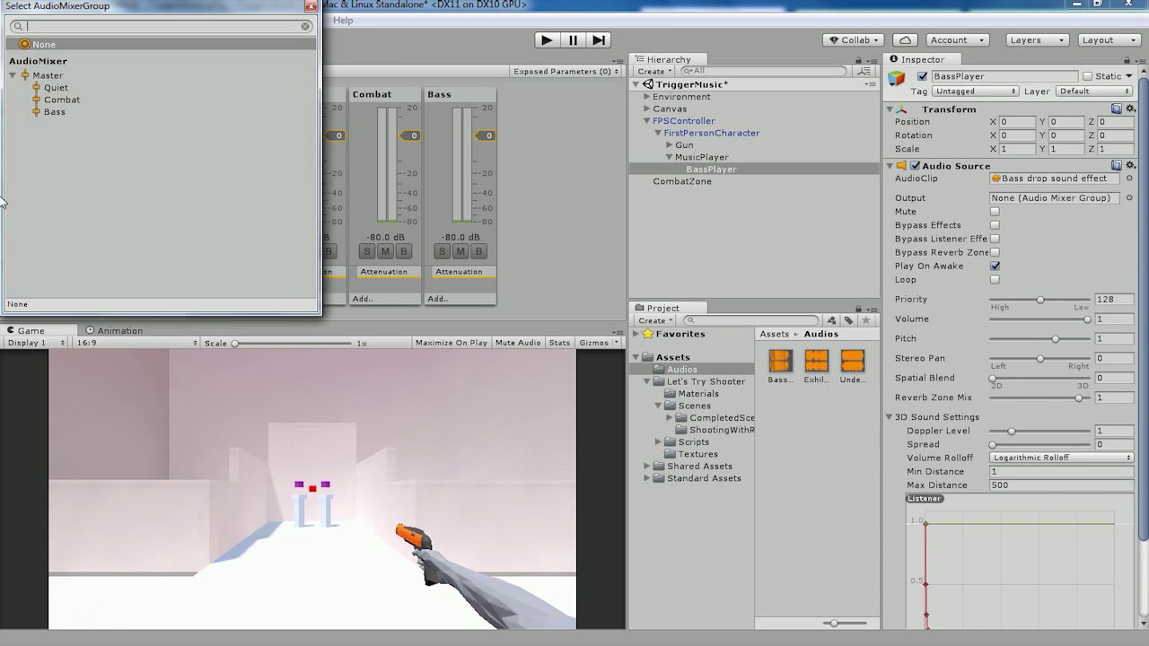
double_click(56, 113)
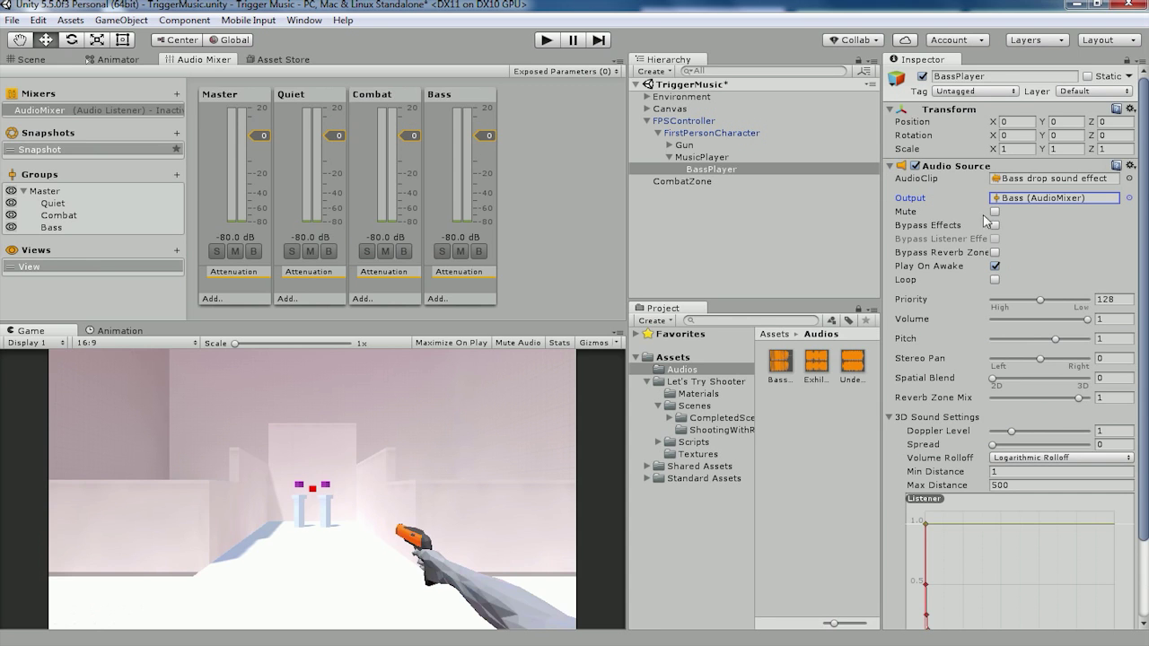
click(994, 267)
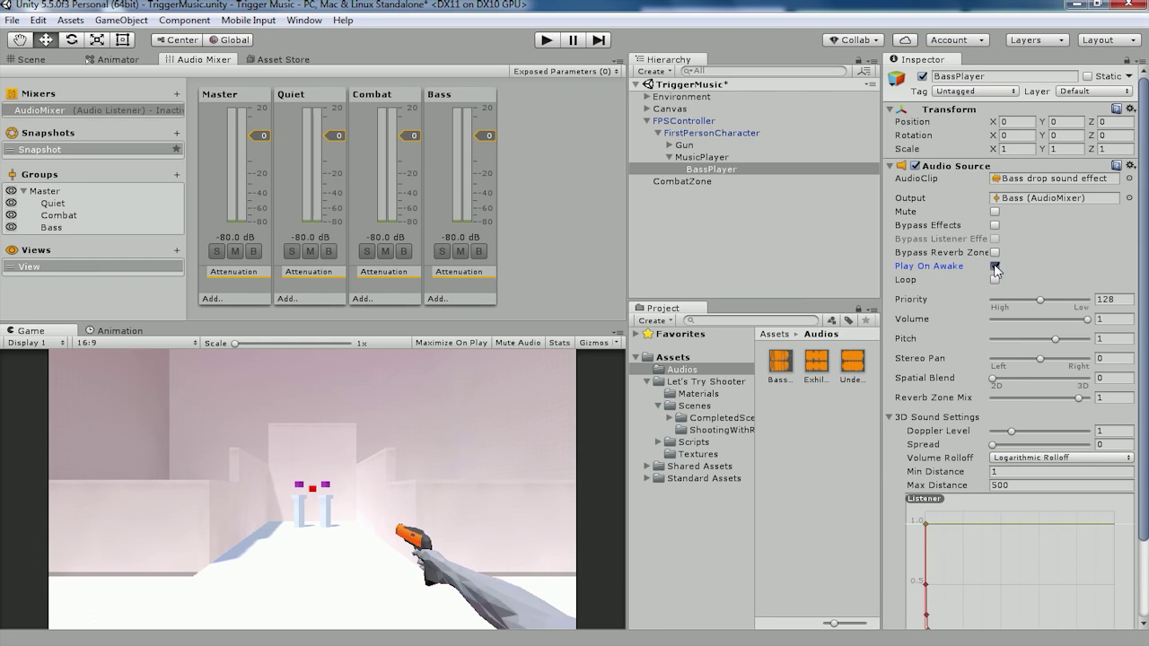
click(891, 166)
click(725, 176)
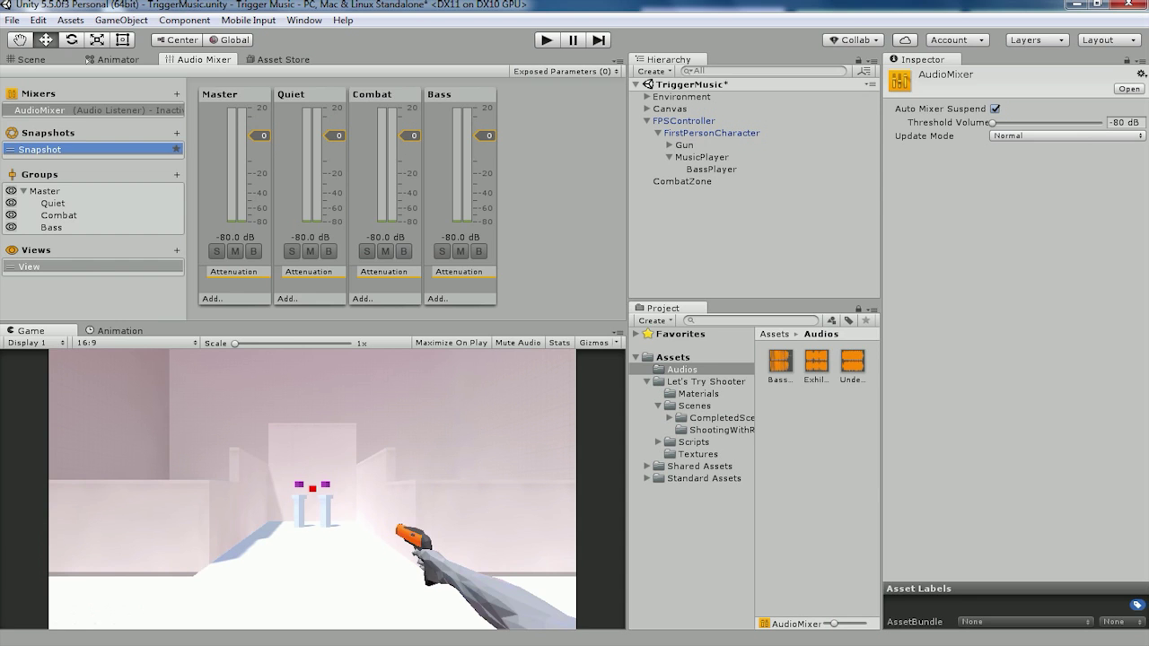
Lower the Combat group to -80 dB and rename the default snapshot Quiet
mouse_move(152, 166)
drag(410, 136, 404, 230)
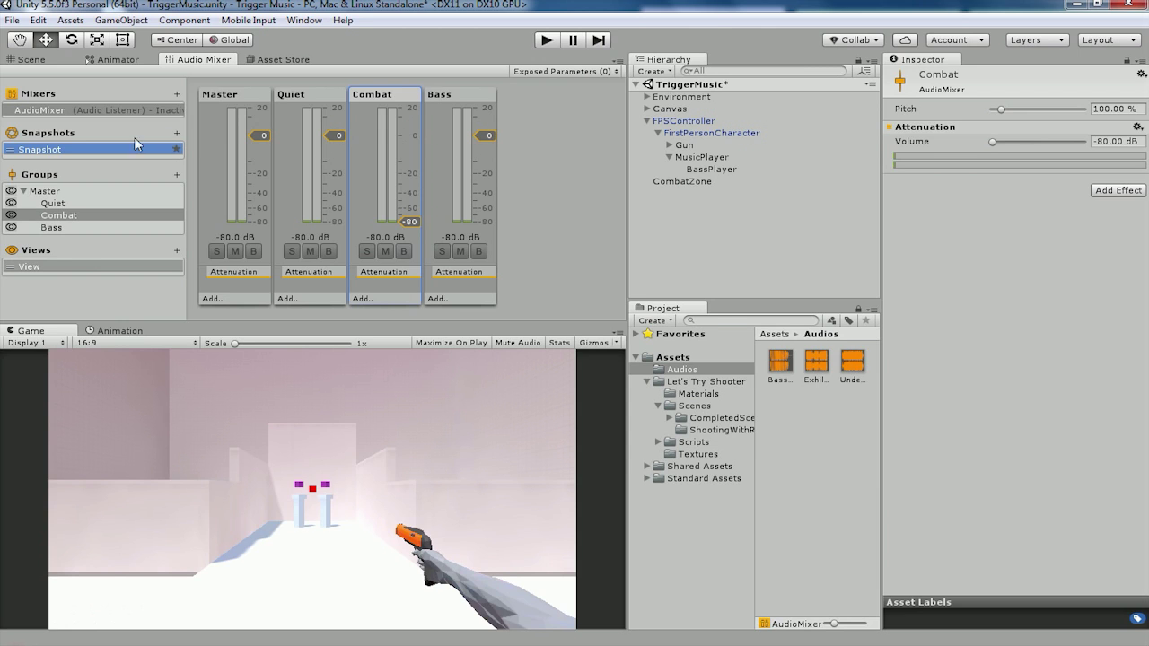
double_click(112, 151)
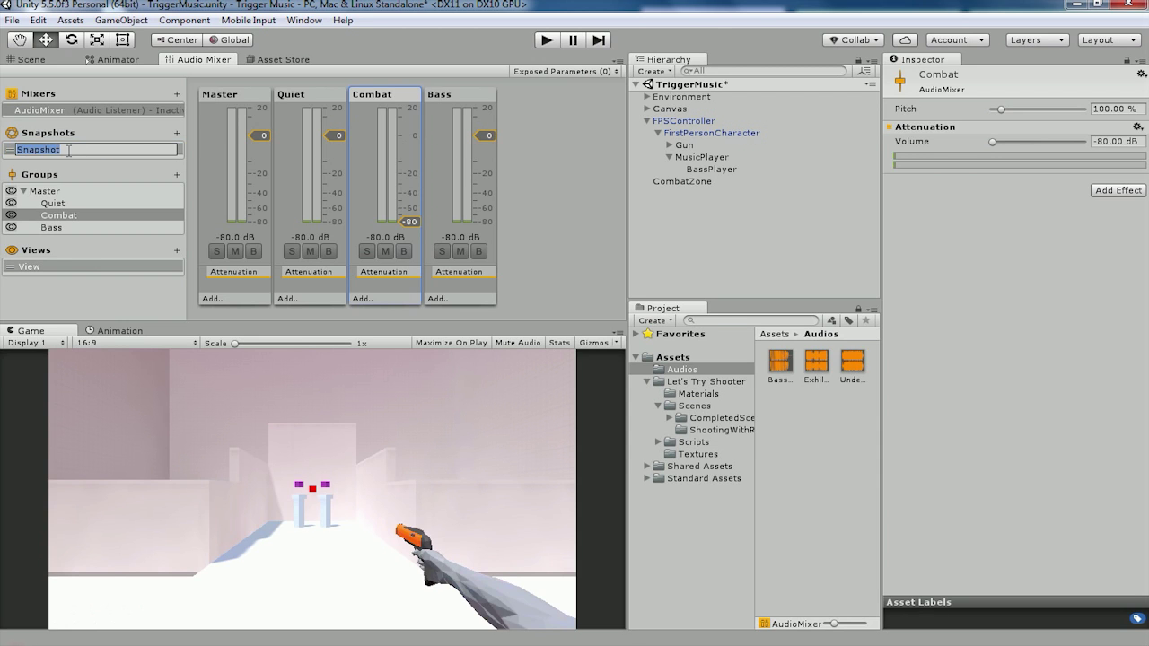
text(Quiet)
key(Return)
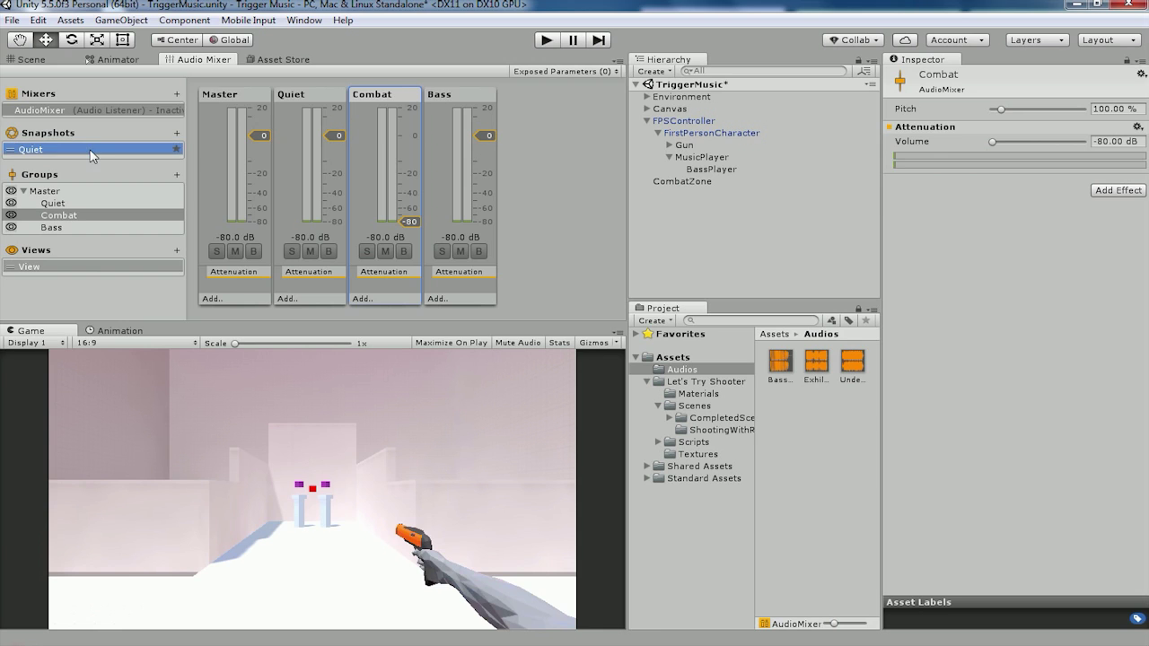
Duplicate the Quiet snapshot and name the copy Combat
click(178, 149)
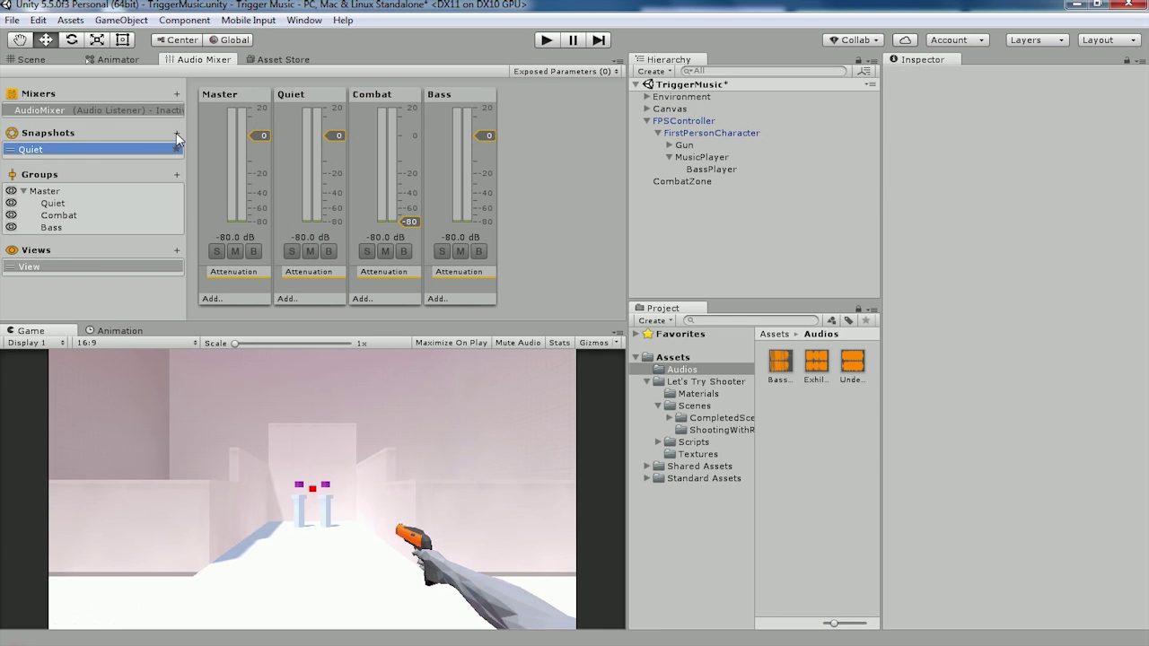
click(176, 132)
double_click(93, 163)
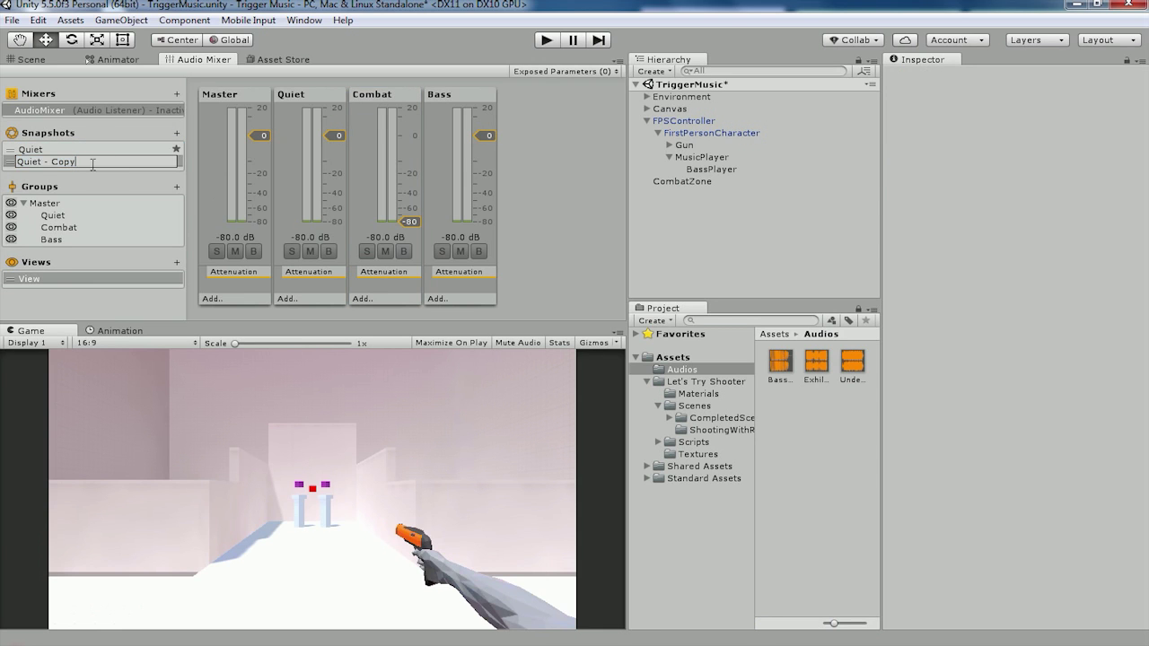
text(Combat)
key(Return)
In the Combat snapshot, raise Combat to 0 dB and drop Quiet to -80 dB
click(117, 149)
click(108, 162)
click(409, 224)
drag(409, 222, 406, 136)
drag(329, 135, 332, 224)
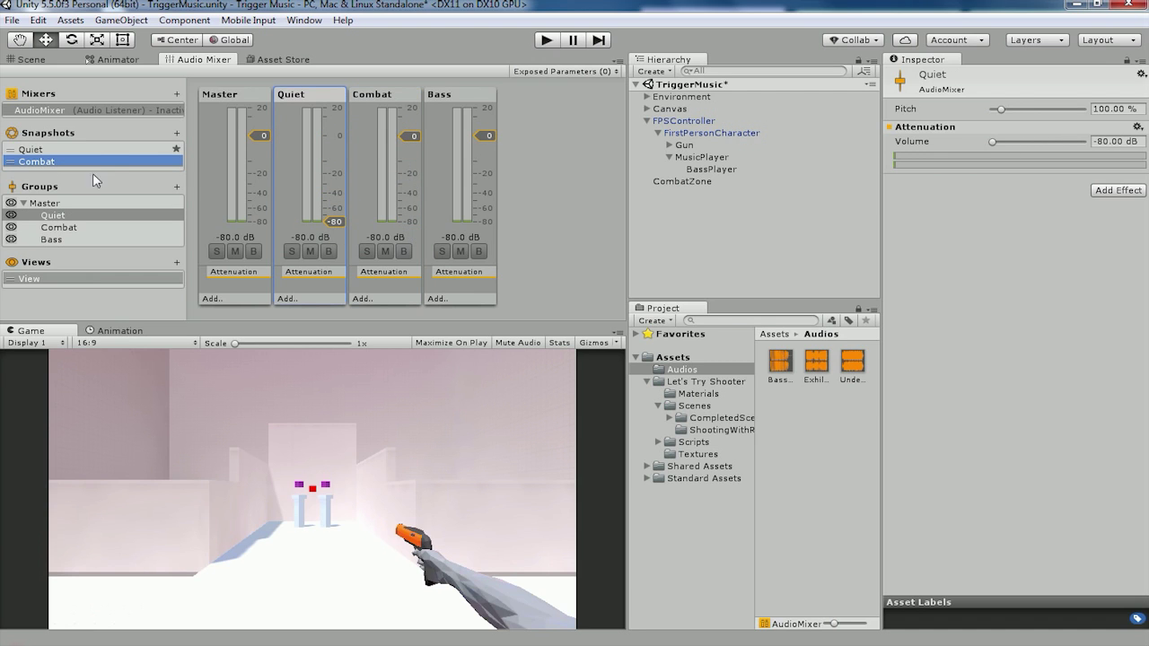
click(72, 149)
click(70, 163)
click(48, 150)
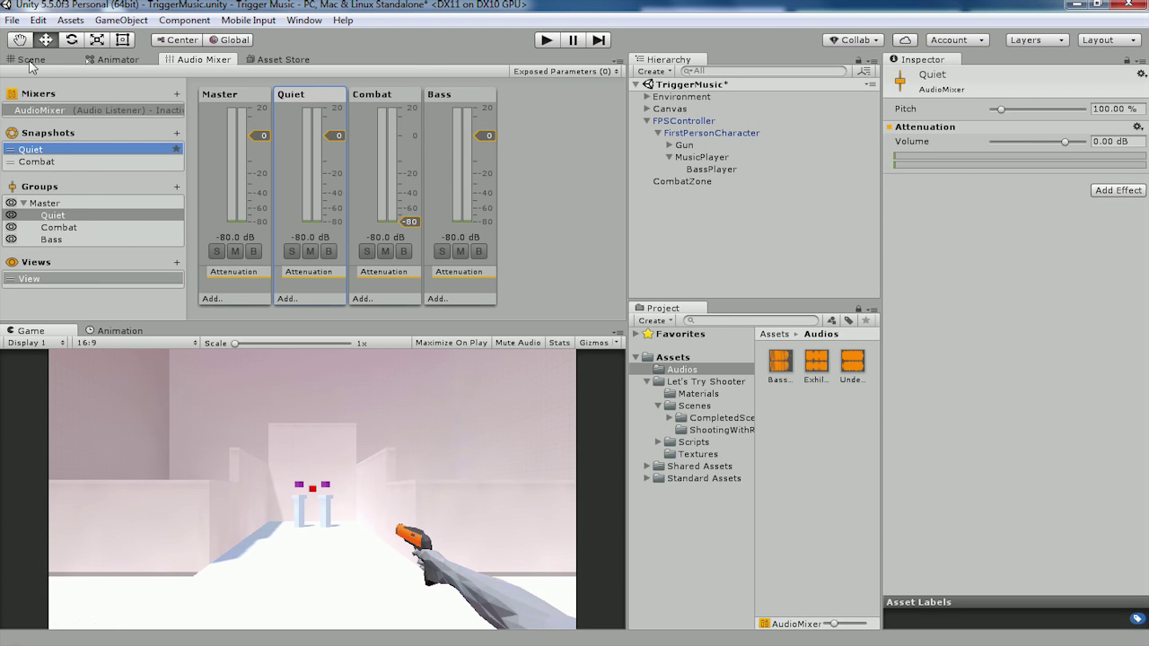
click(31, 61)
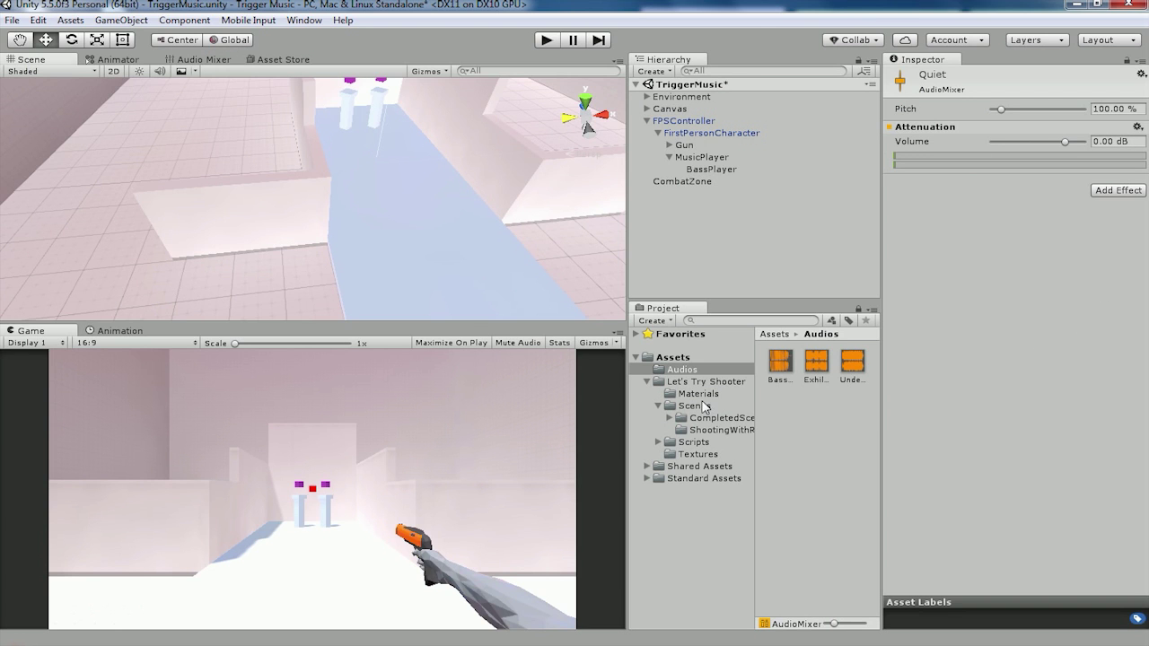
Create a new material named TriggerMaterial in the Materials folder
click(704, 407)
click(698, 394)
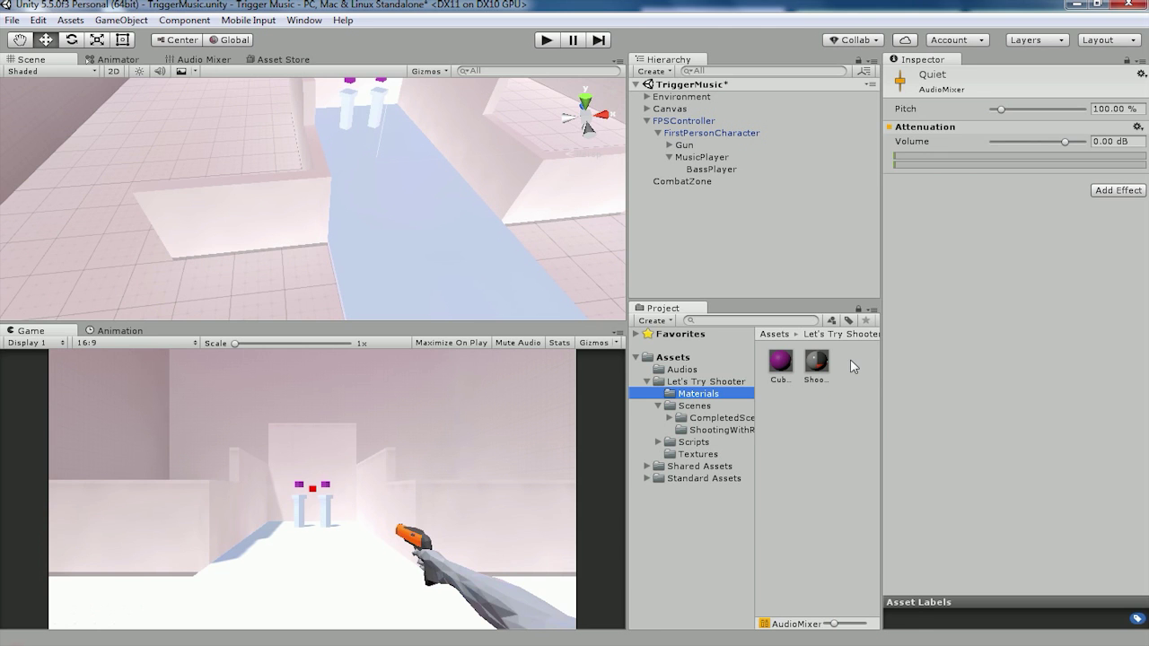
right_click(849, 362)
mouse_move(898, 84)
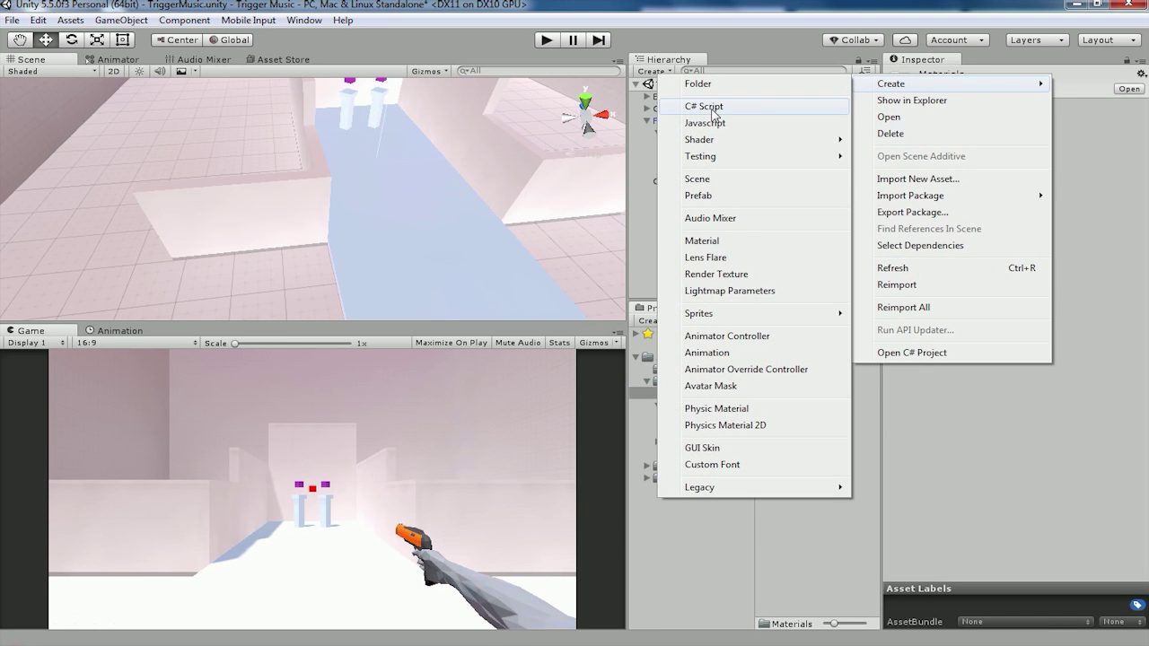
click(720, 240)
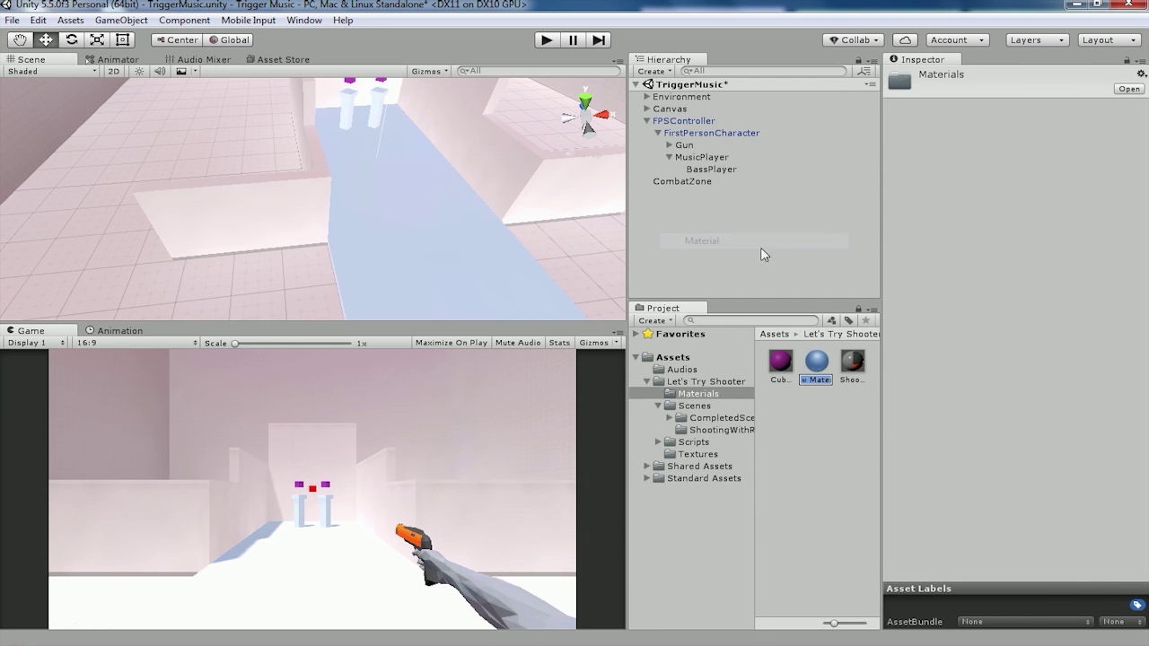
text(TriggerMaterial)
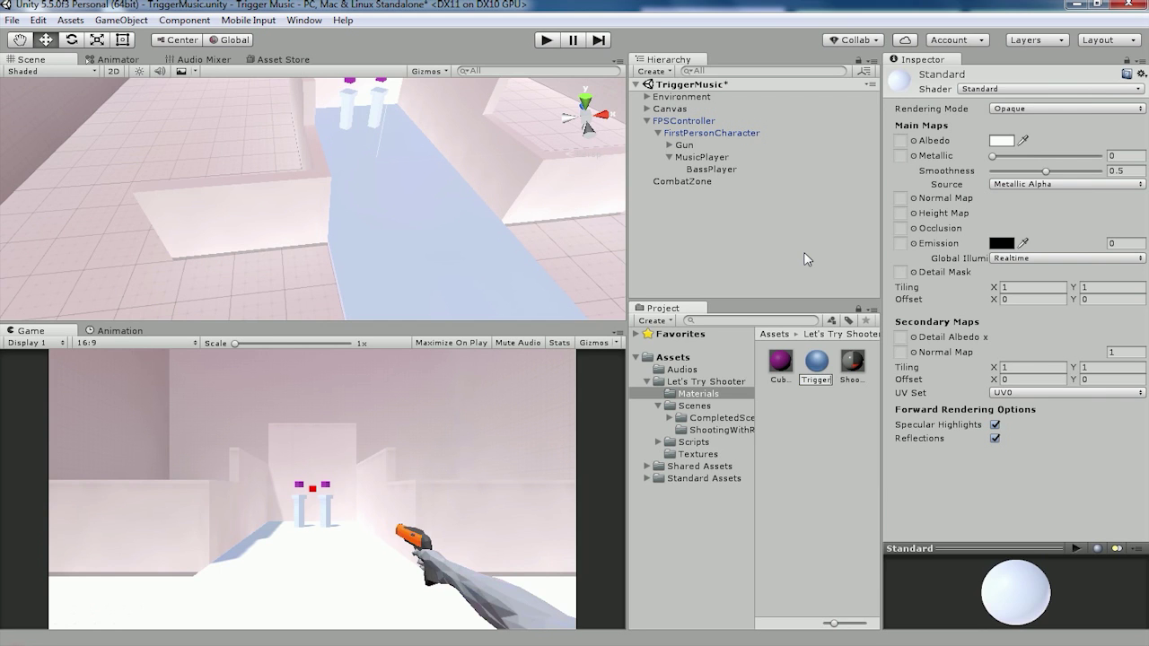
key(Return)
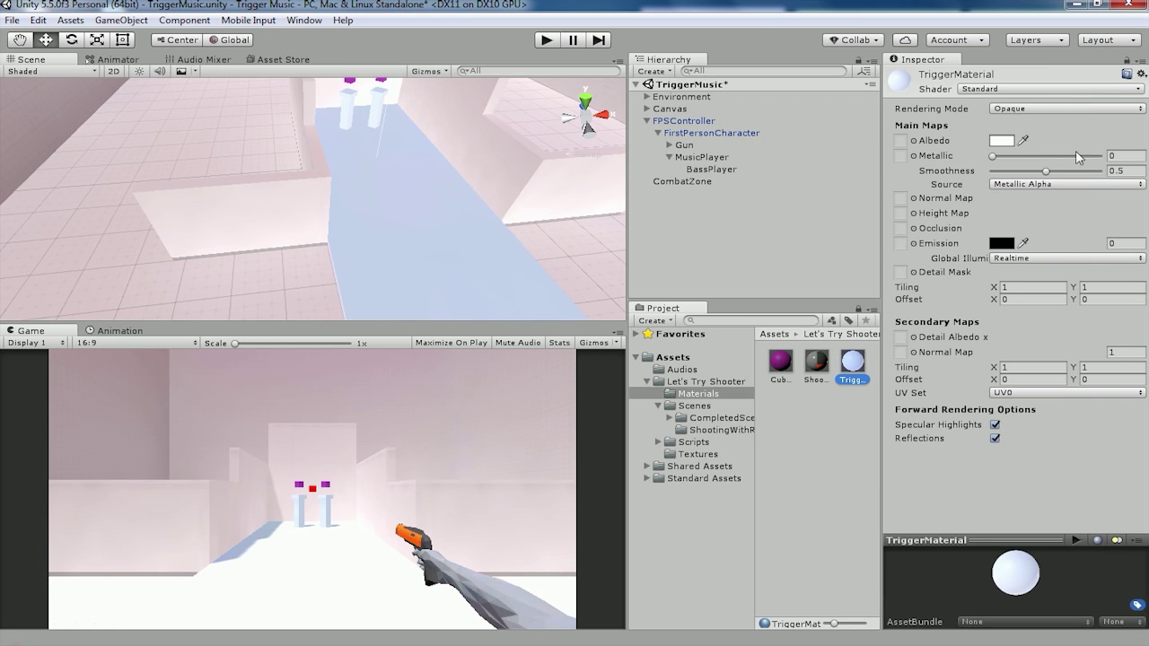
Give TriggerMaterial a red albedo and Transparent rendering mode
click(1002, 141)
drag(115, 93, 142, 65)
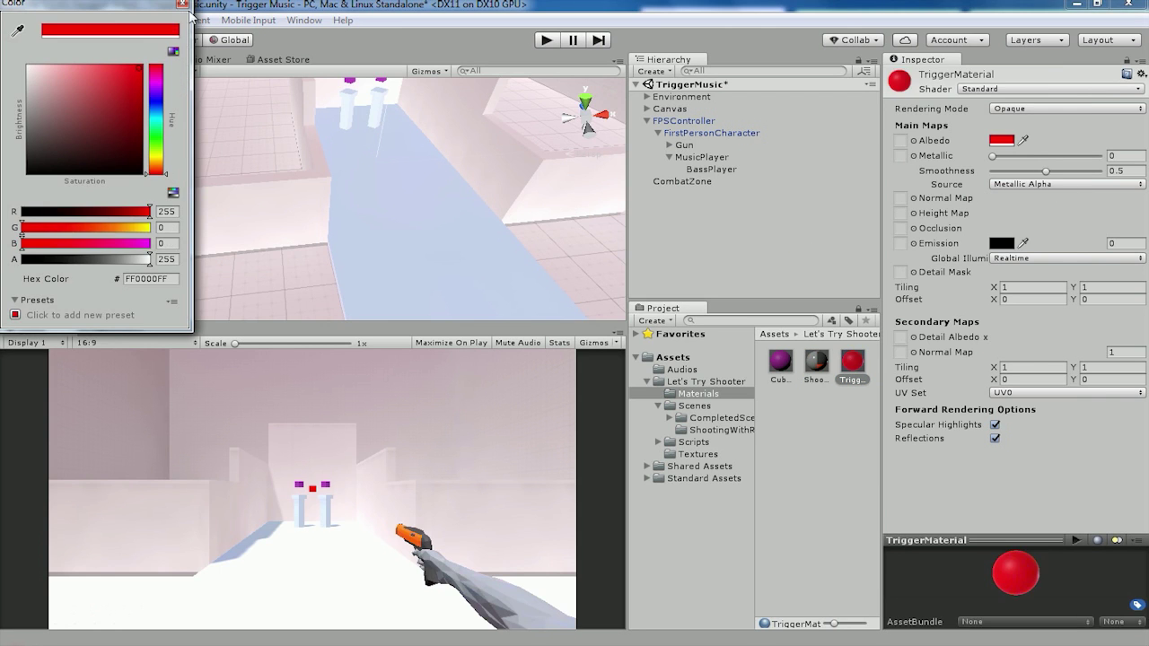
click(183, 3)
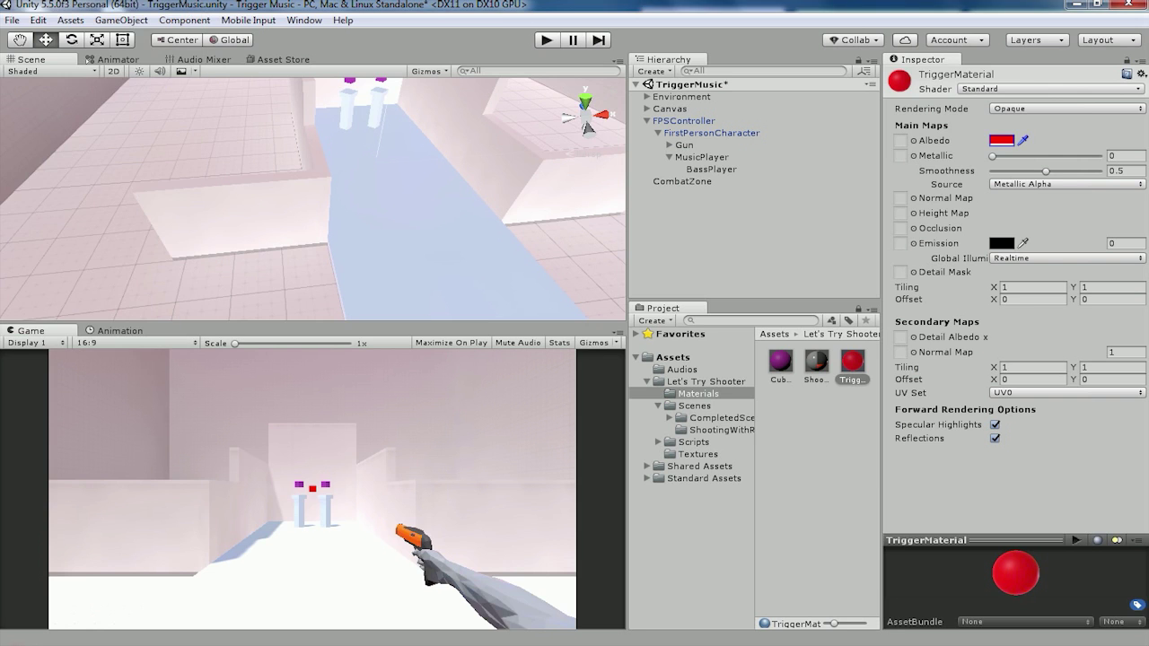
click(1029, 108)
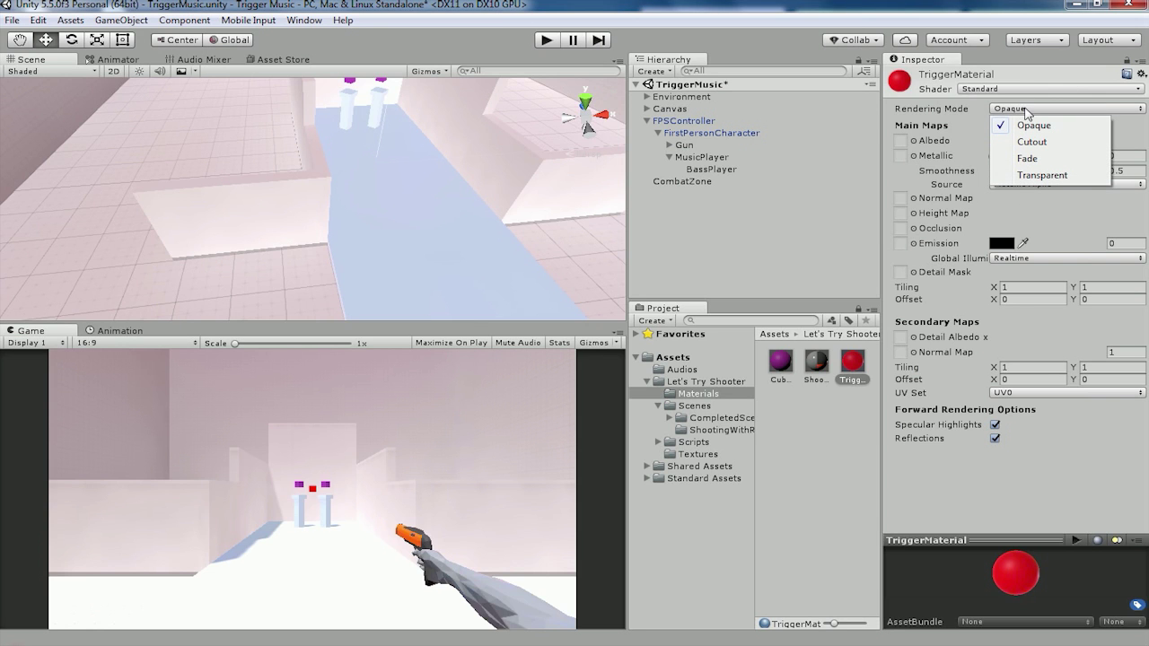
click(1032, 176)
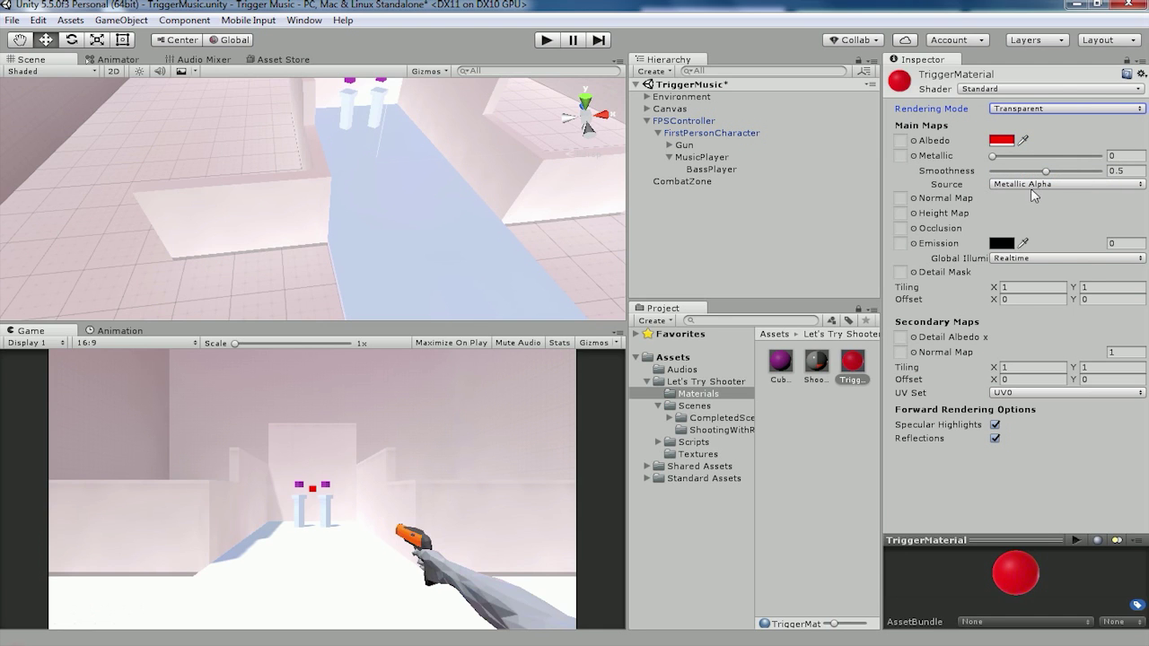
Set the albedo alpha to 70 and apply TriggerMaterial to CombatZone
click(1011, 140)
click(166, 259)
text(70)
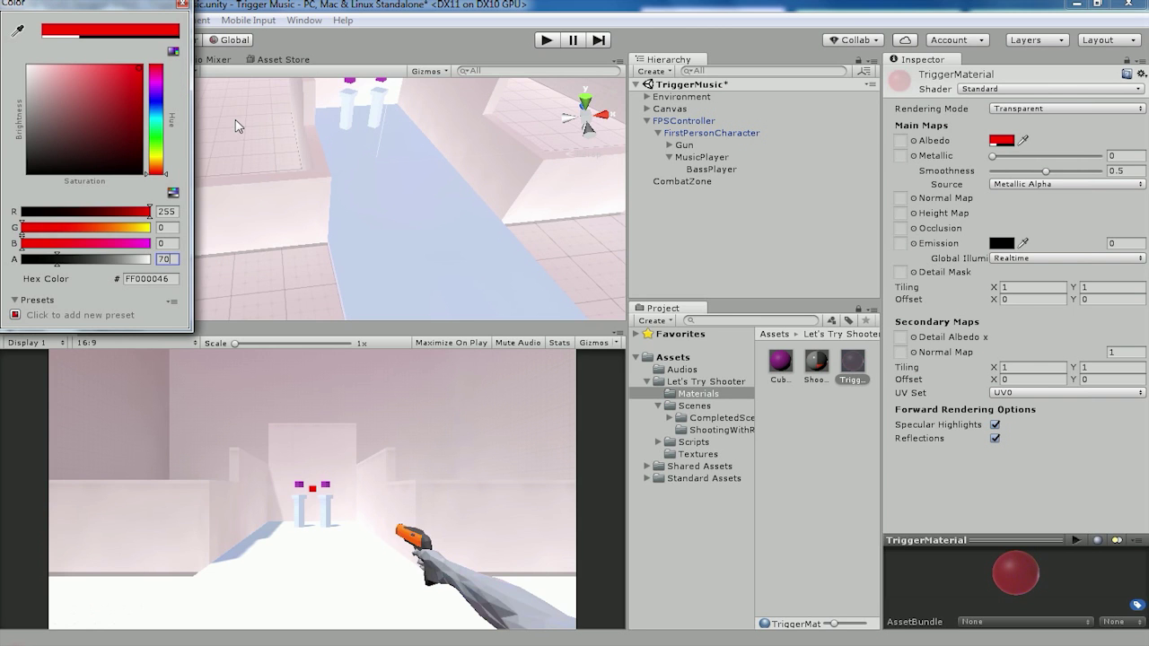
click(182, 3)
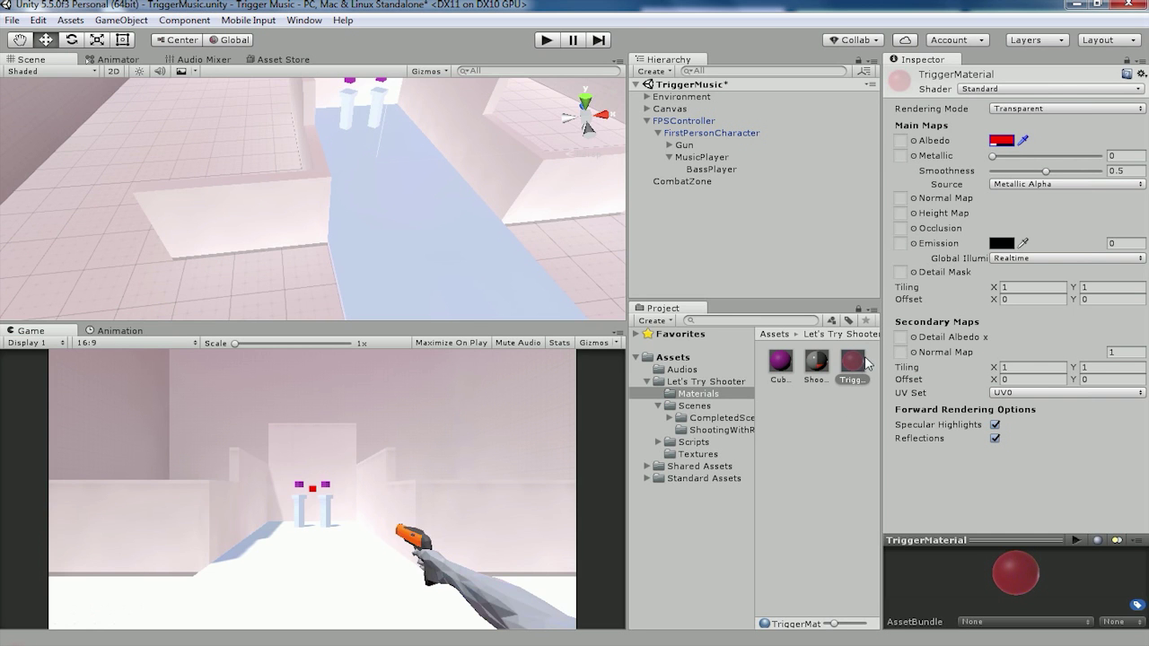
drag(852, 360, 683, 180)
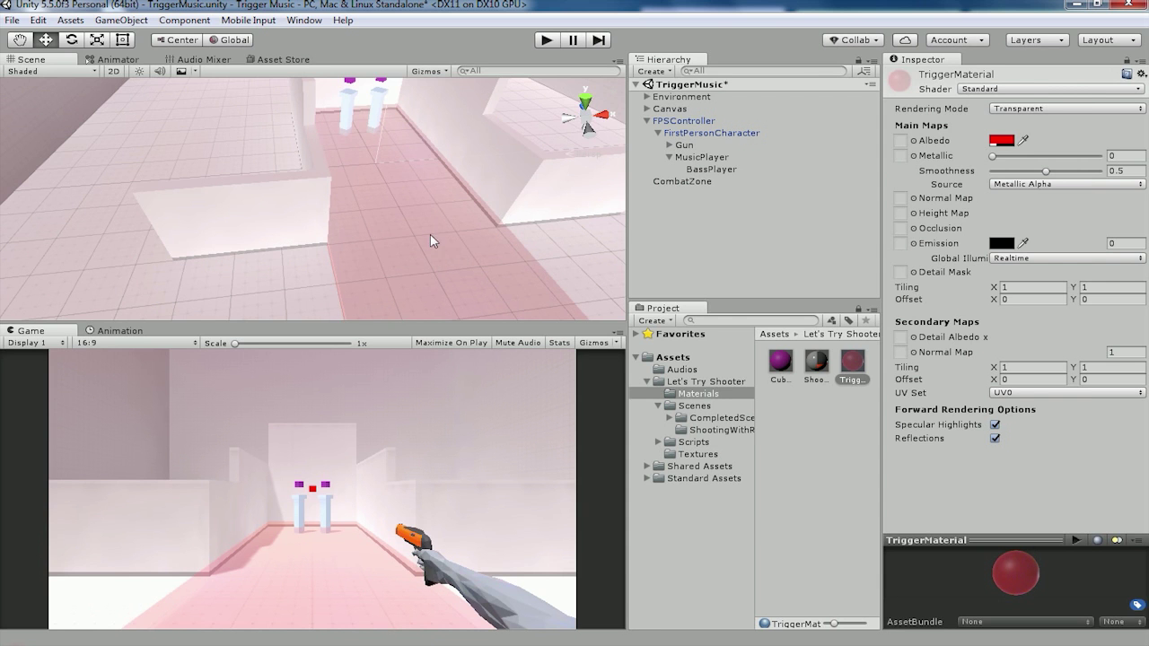
right_drag(434, 240, 422, 246)
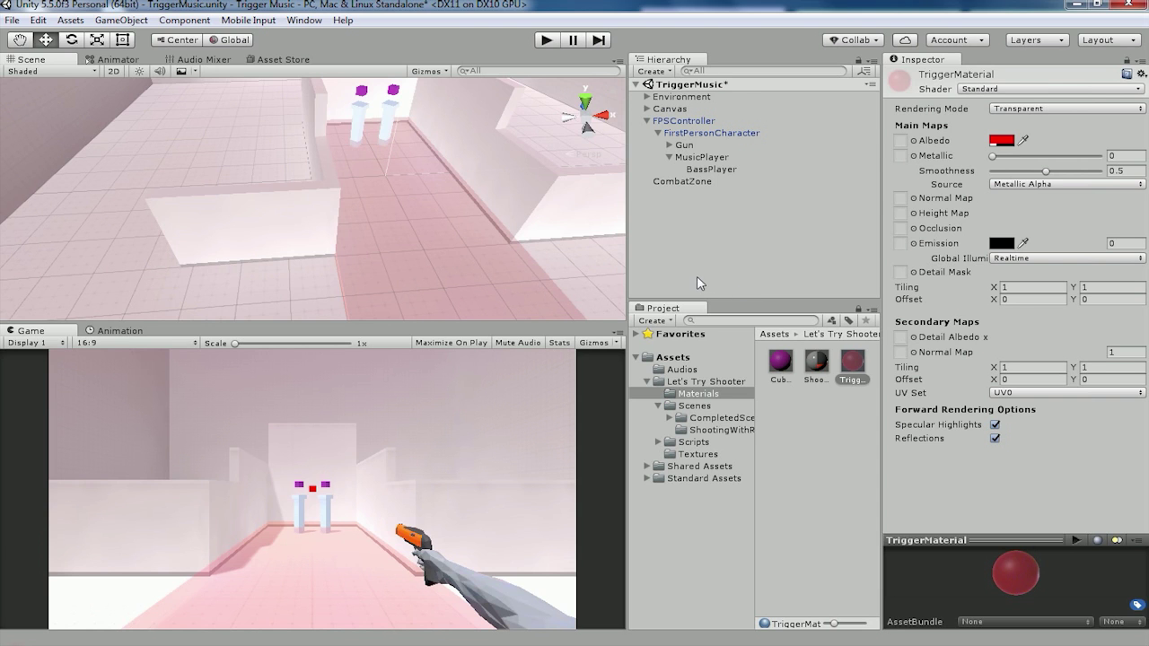
Create a MusicControl C# script in the Scripts folder and open it in Visual Studio
click(695, 442)
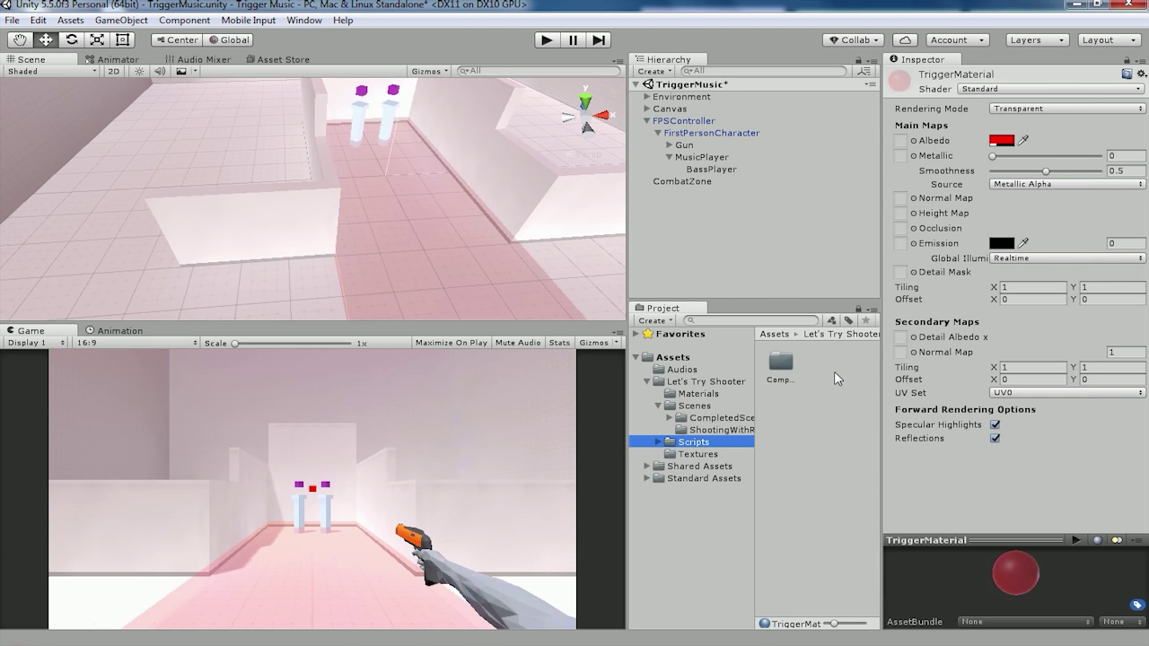
right_click(834, 370)
mouse_move(875, 92)
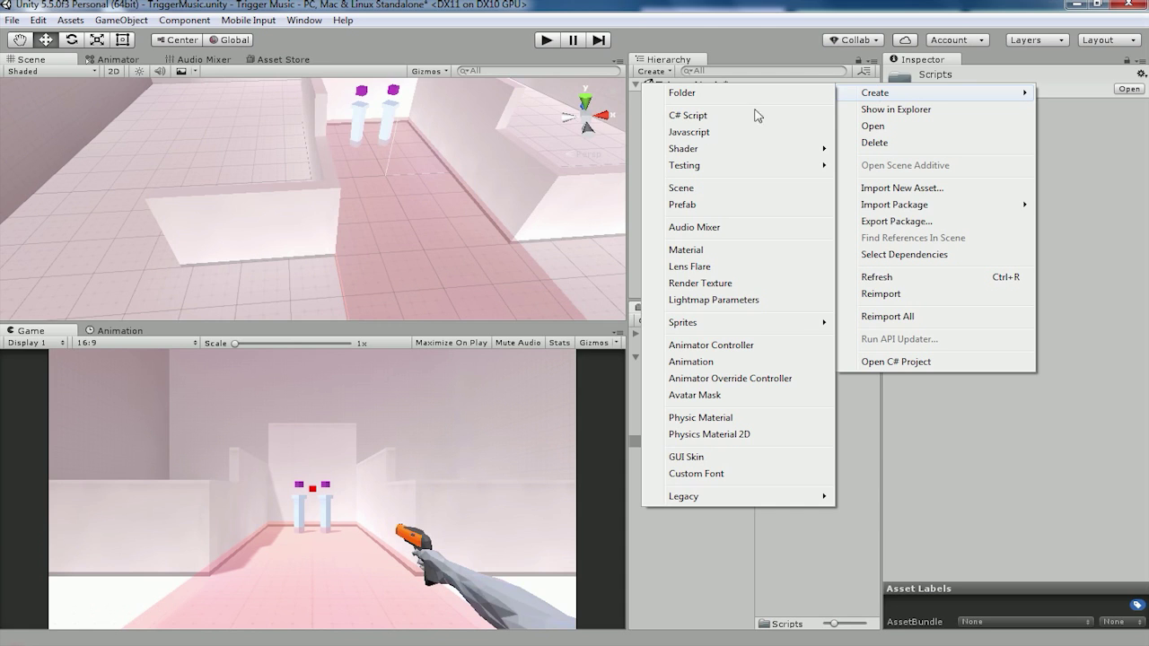
click(703, 118)
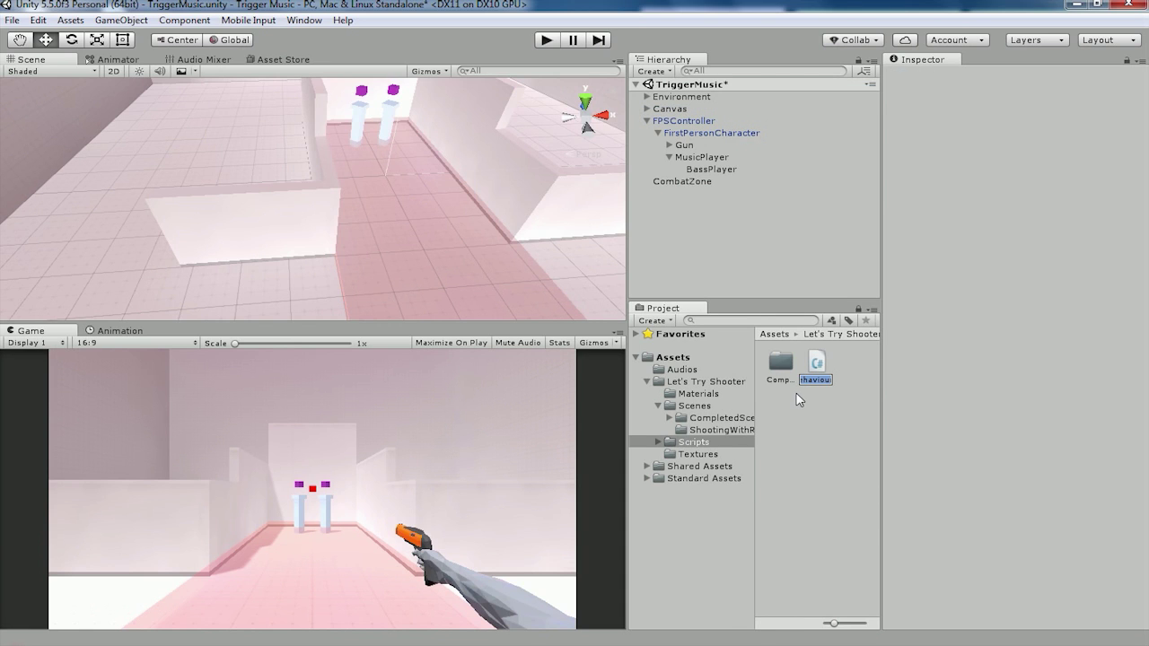
text(Music)
text(Control)
key(Return)
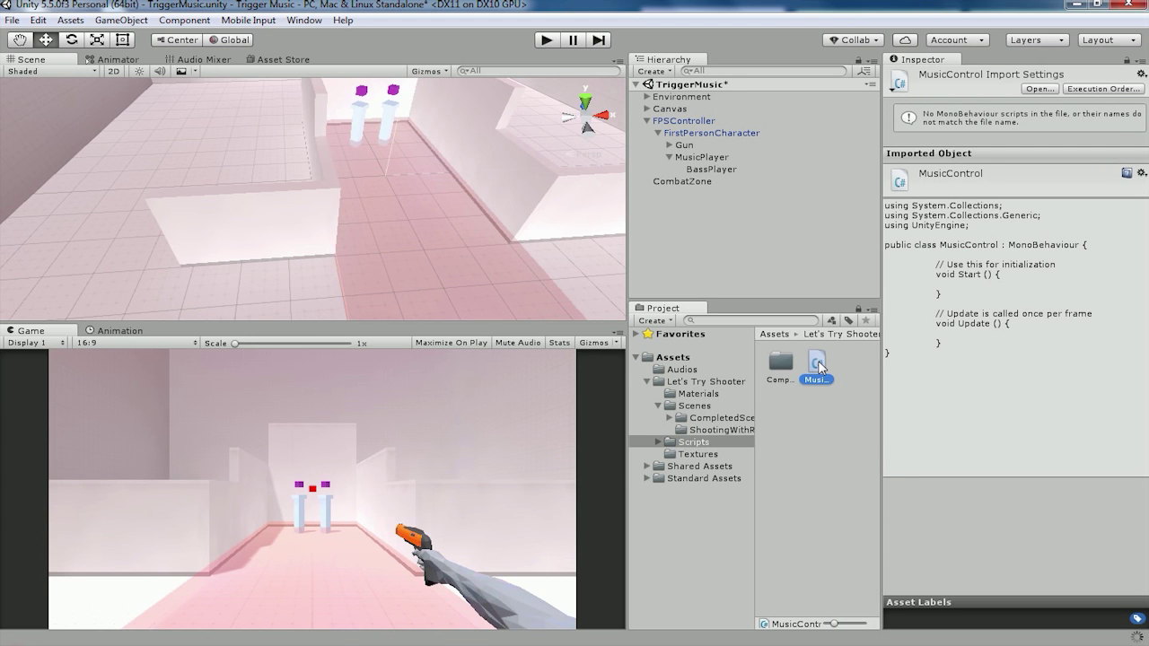
double_click(818, 364)
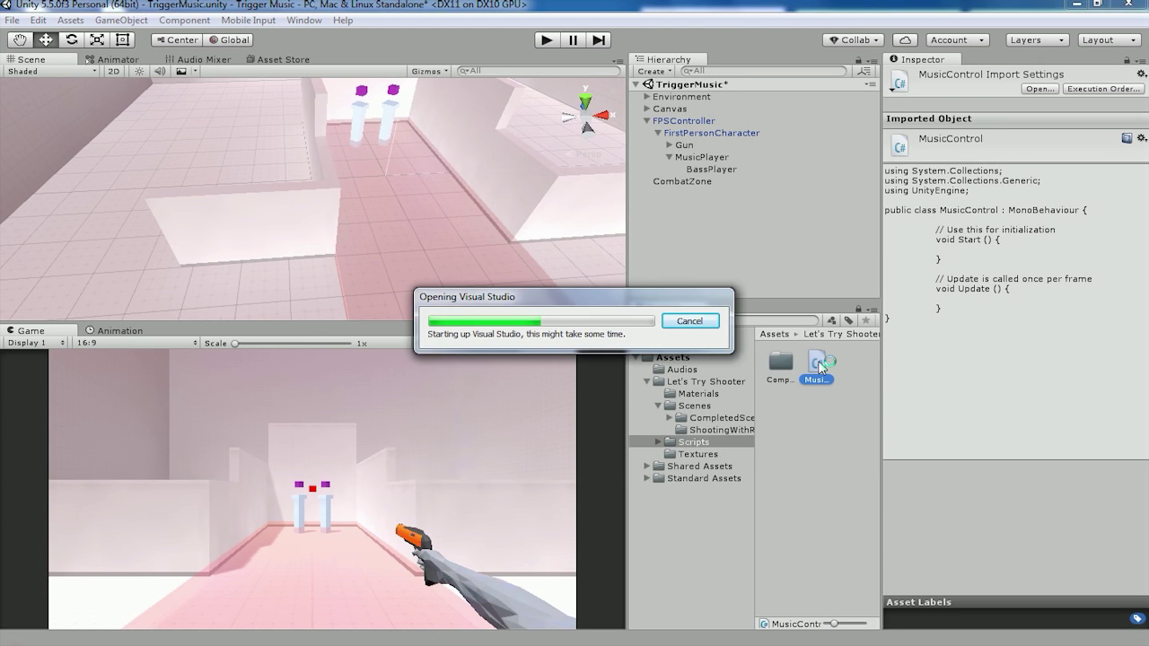
Start a public audio mixer field inside the class, then erase it
key(Return)
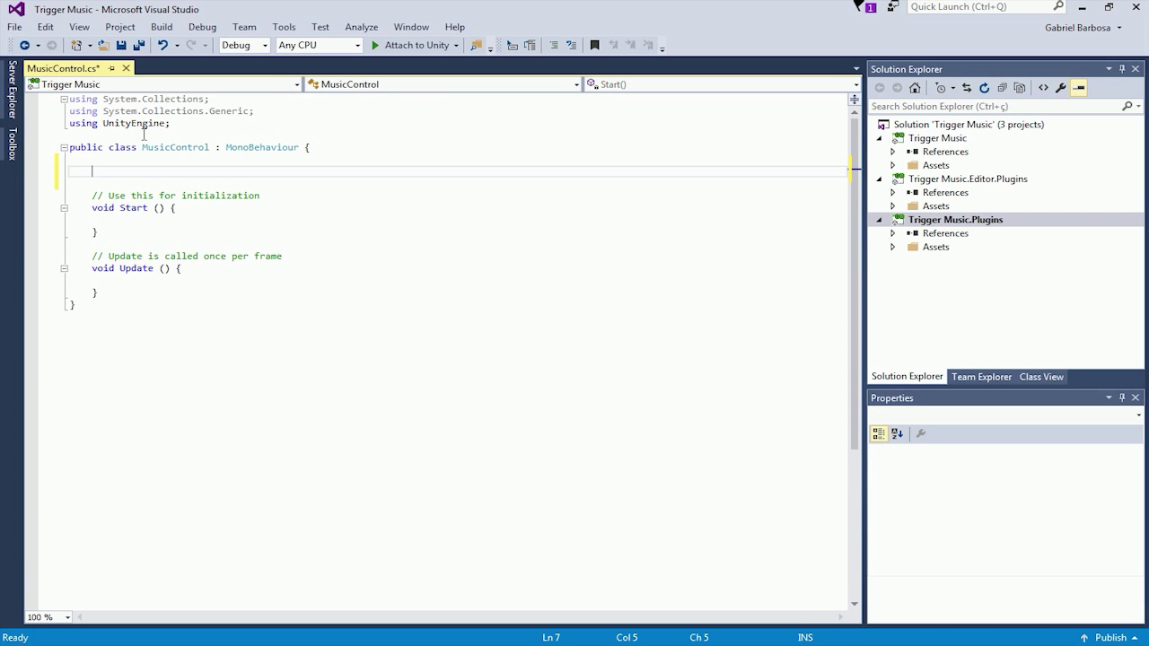
text(pub)
key(Tab)
text(audio)
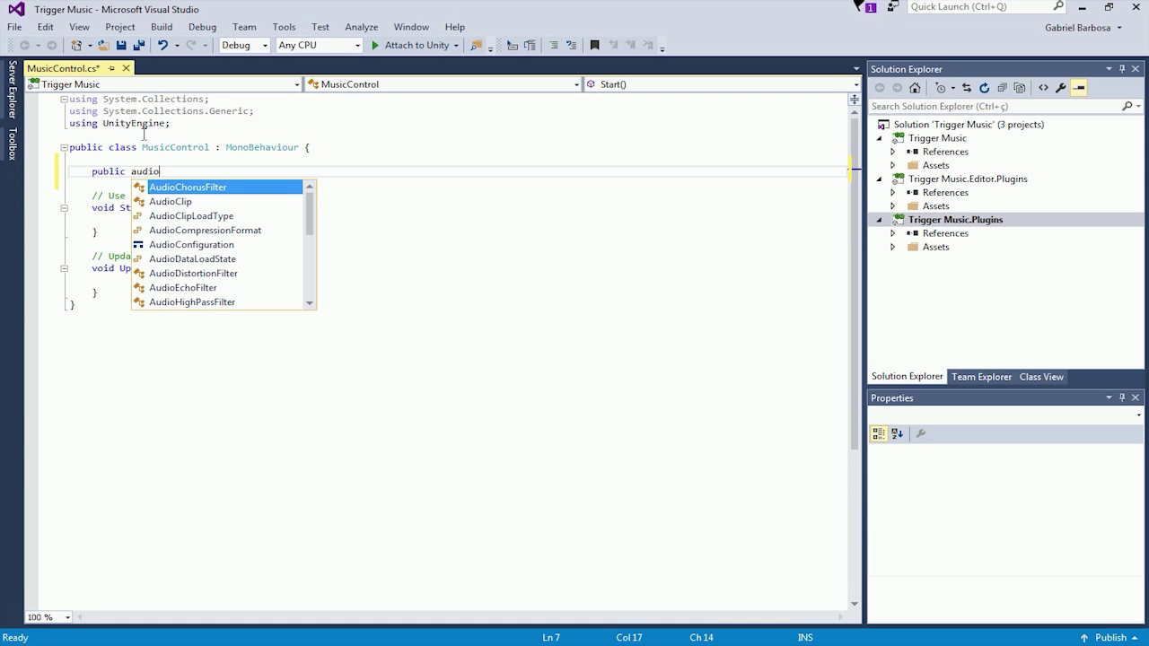
text(mi)
key(BackSpace)
key(BackSpace)
key(BackSpace)
key(BackSpace)
key(BackSpace)
key(BackSpace)
key(BackSpace)
key(BackSpace)
key(BackSpace)
key(BackSpace)
key(BackSpace)
key(BackSpace)
key(BackSpace)
key(BackSpace)
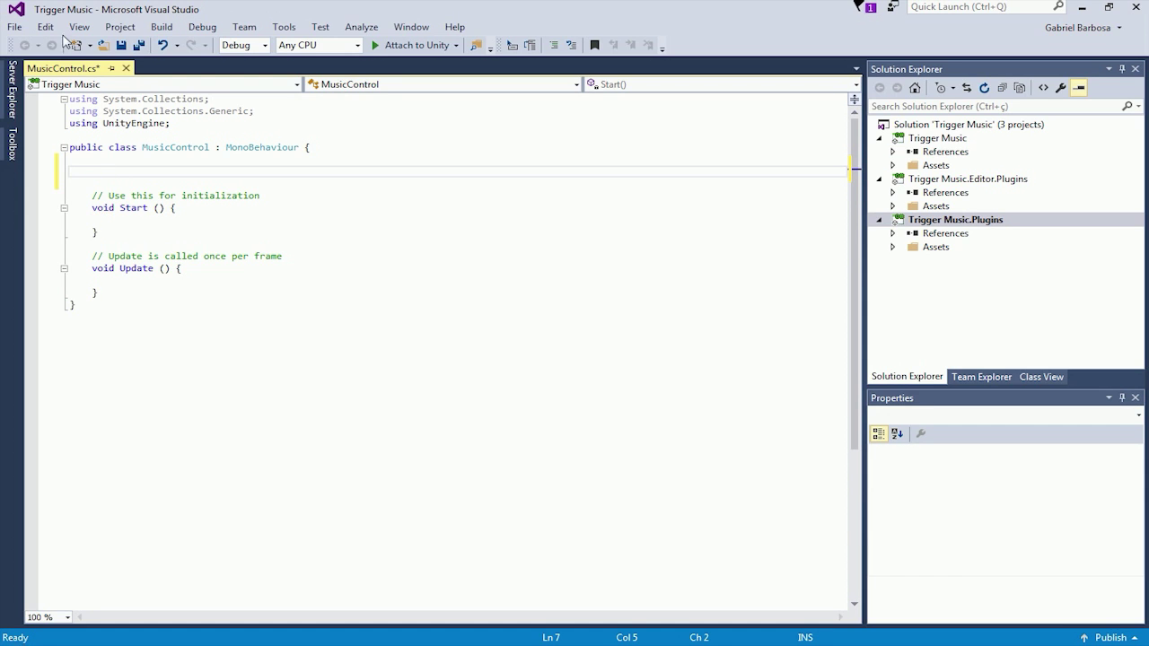
Add 'using UnityEngine.Audio;' below 'using UnityEngine;' and save the script
click(185, 123)
key(Return)
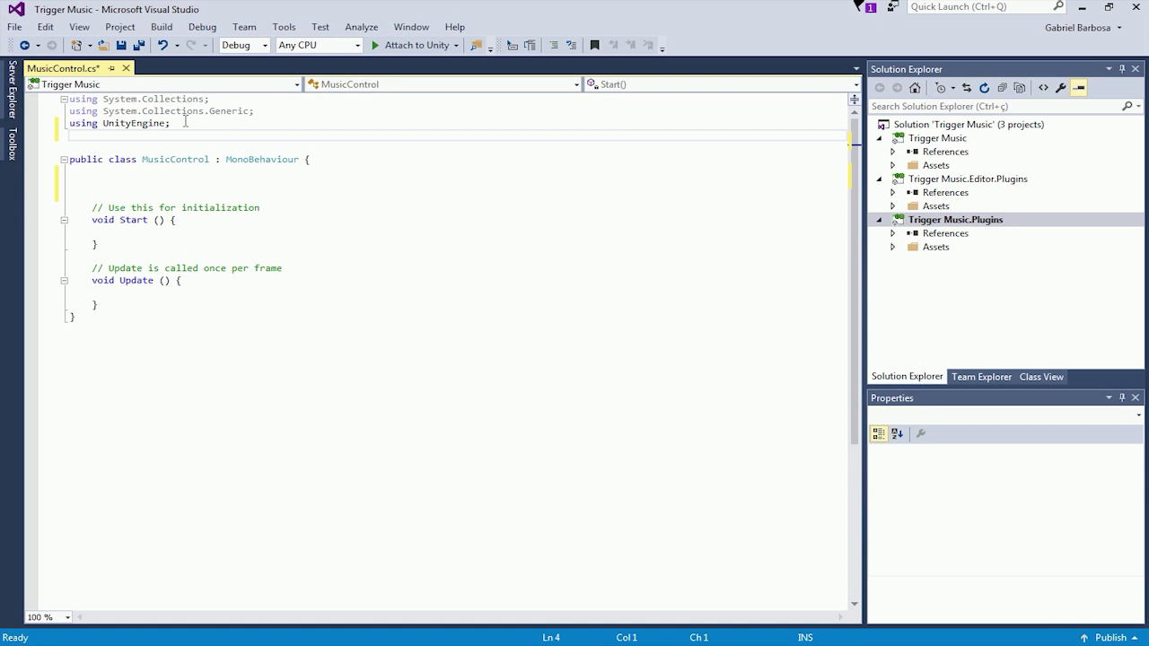
text(usinguni)
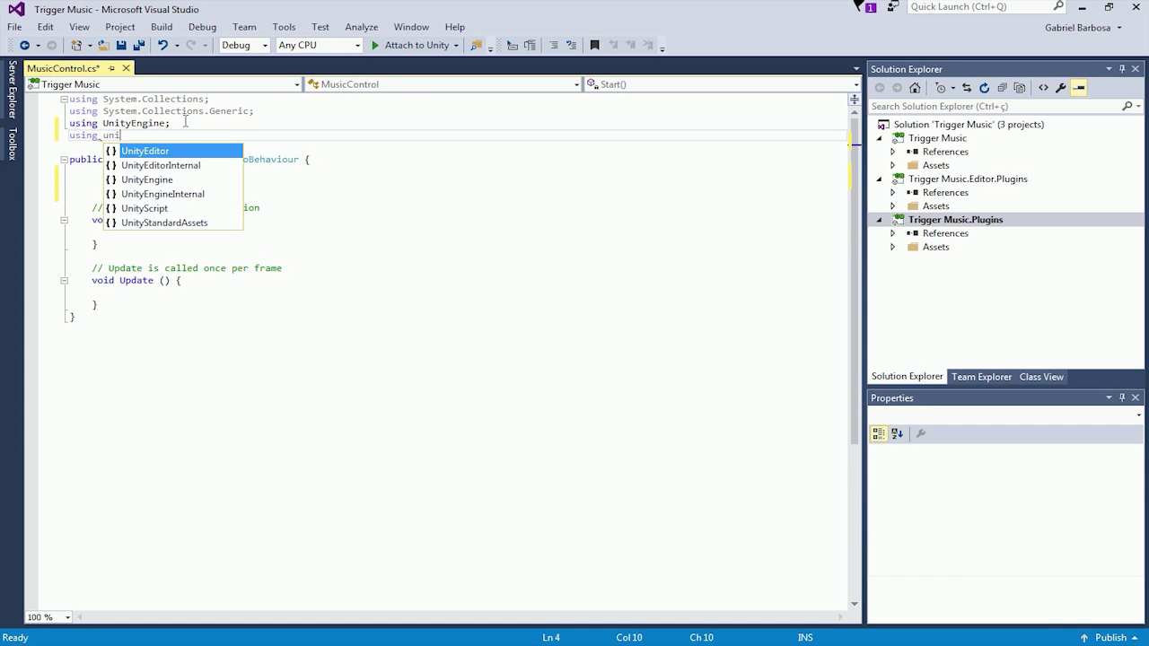
text(n)
key(Tab)
text(.audio)
key(Tab)
text(;)
key(ctrl+s)
click(151, 181)
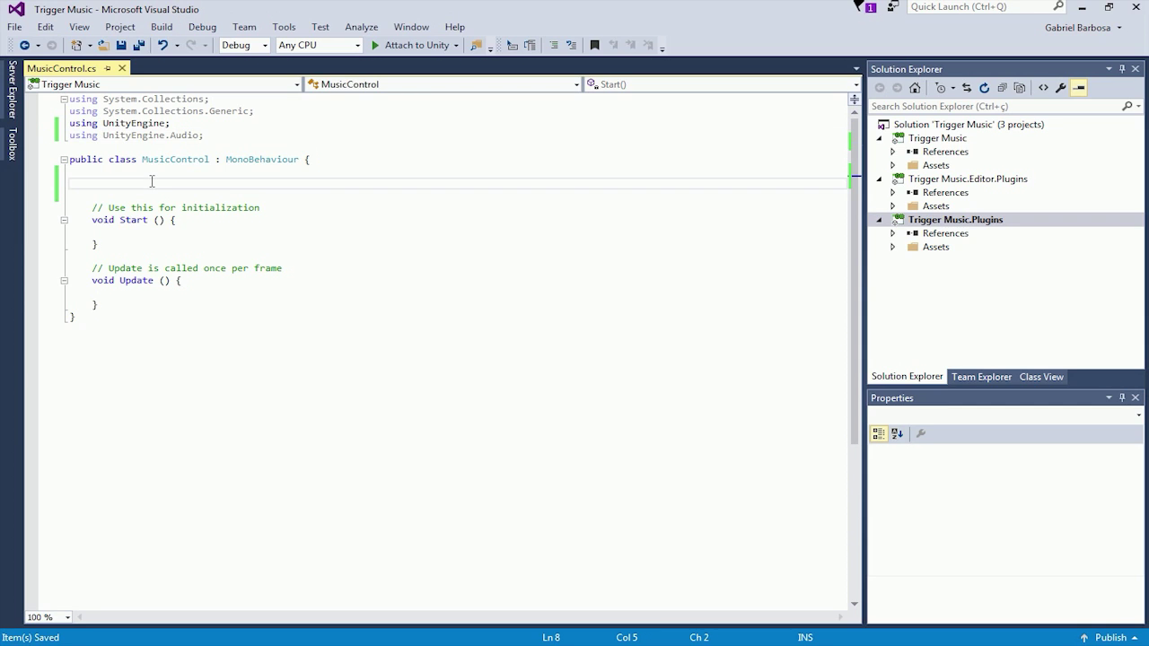
Declare public AudioMixerSnapshot fields outOfCombat and inCombat
text(public )
text(audio)
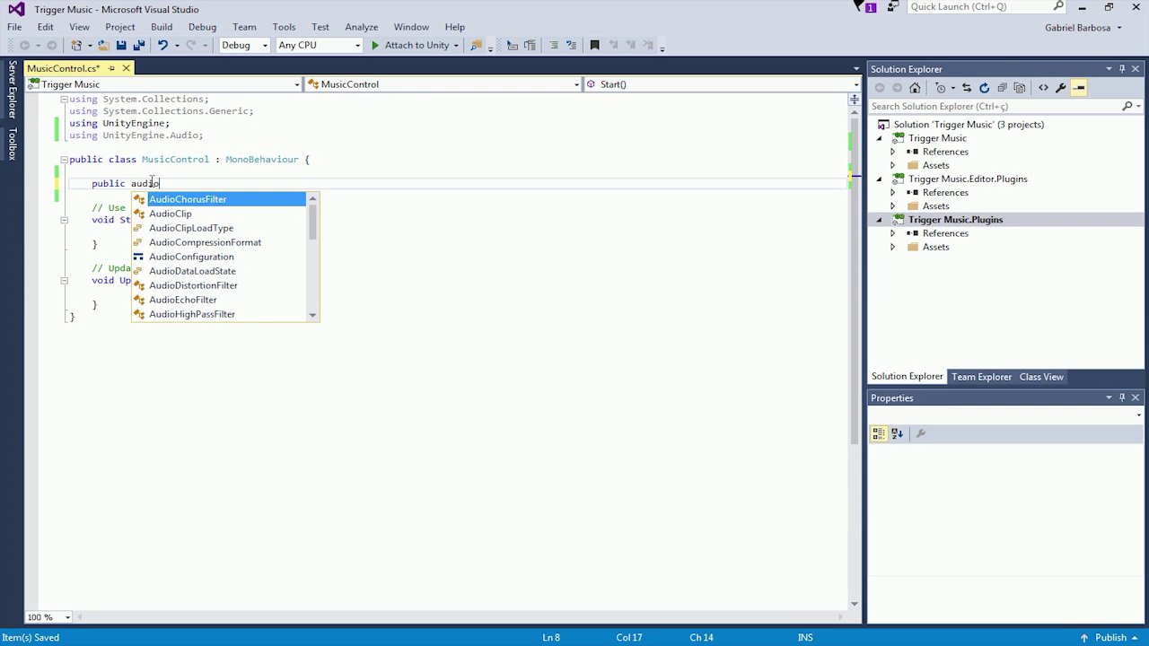
text(mis)
key(Down)
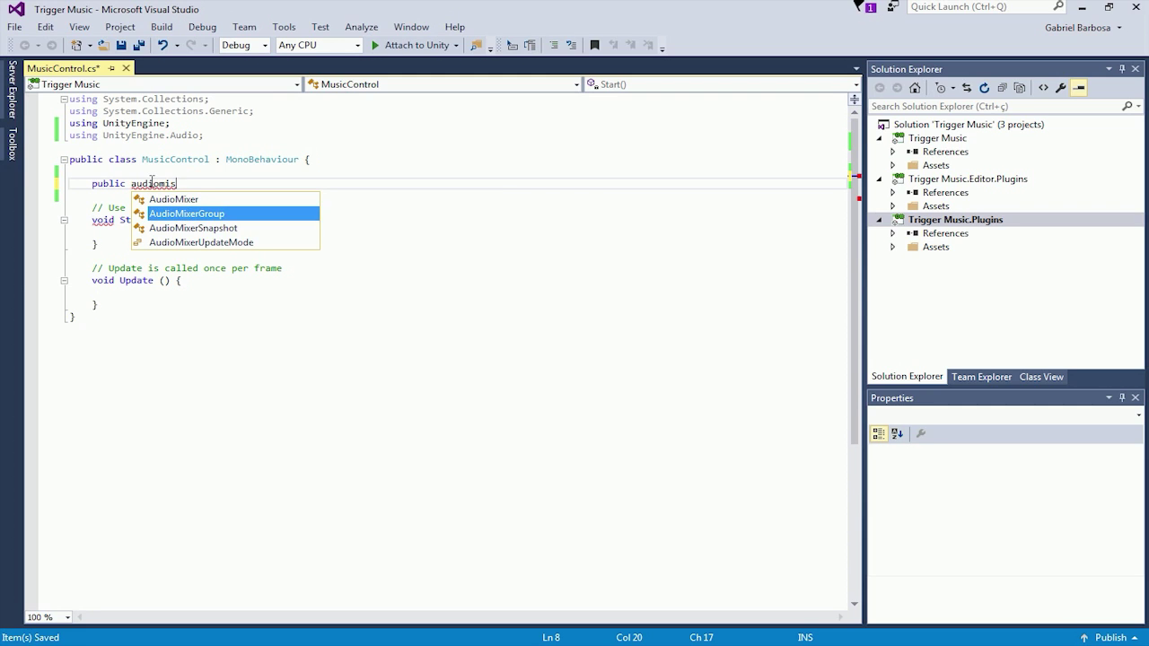
key(Down)
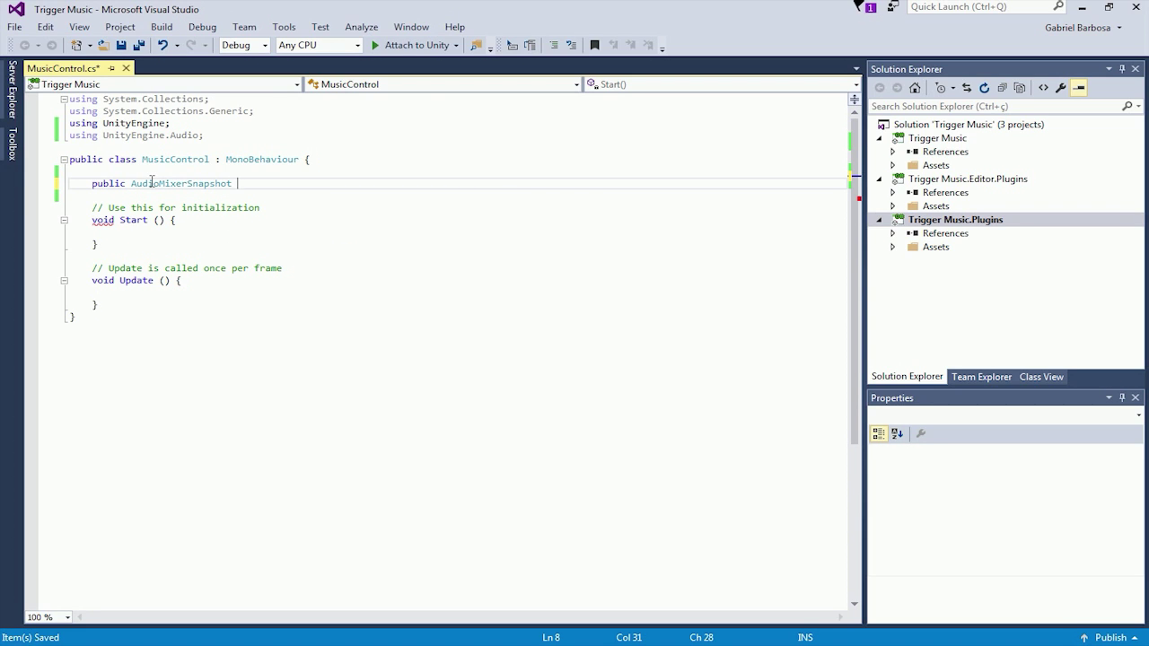
text(outOfCombat, inCombat;)
key(Return)
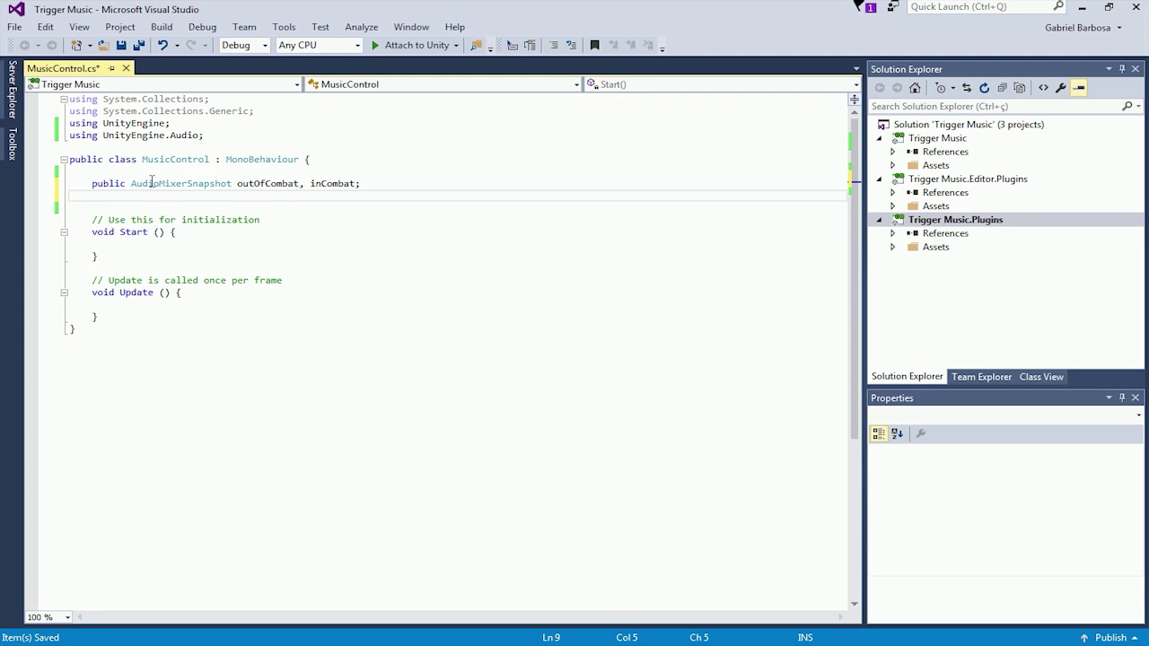
Add a public AudioSource[] audios array and a public AudioSource bassSource field
text(public audioso)
key(Tab)
text([])
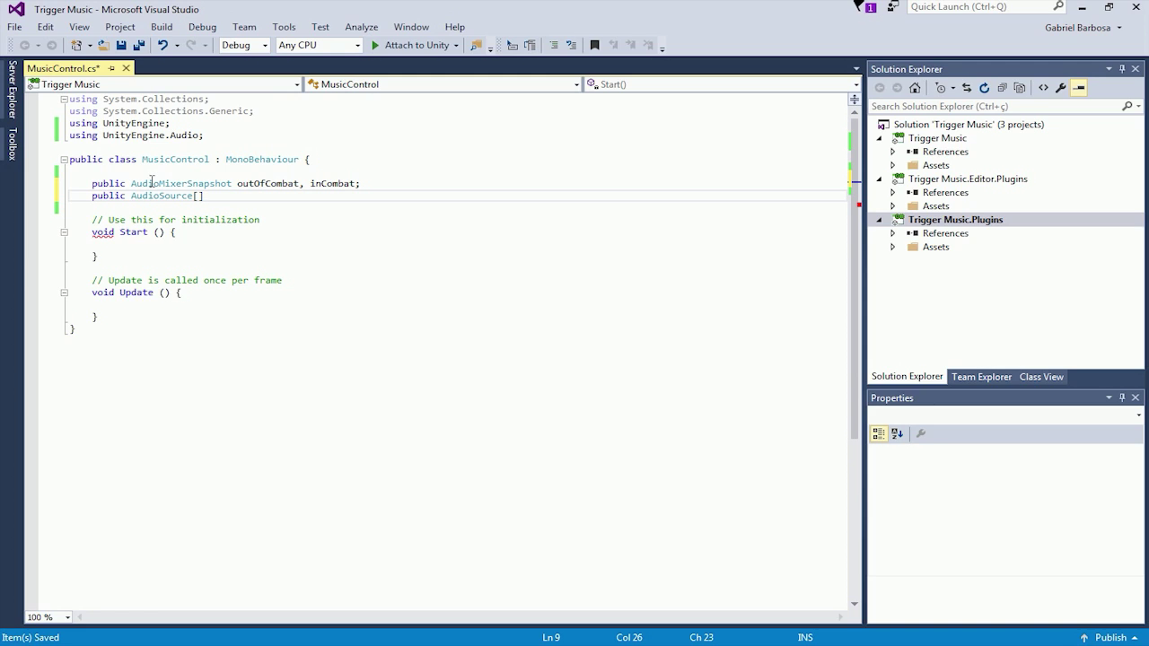
text(audios;)
key(Return)
text(public audioS )
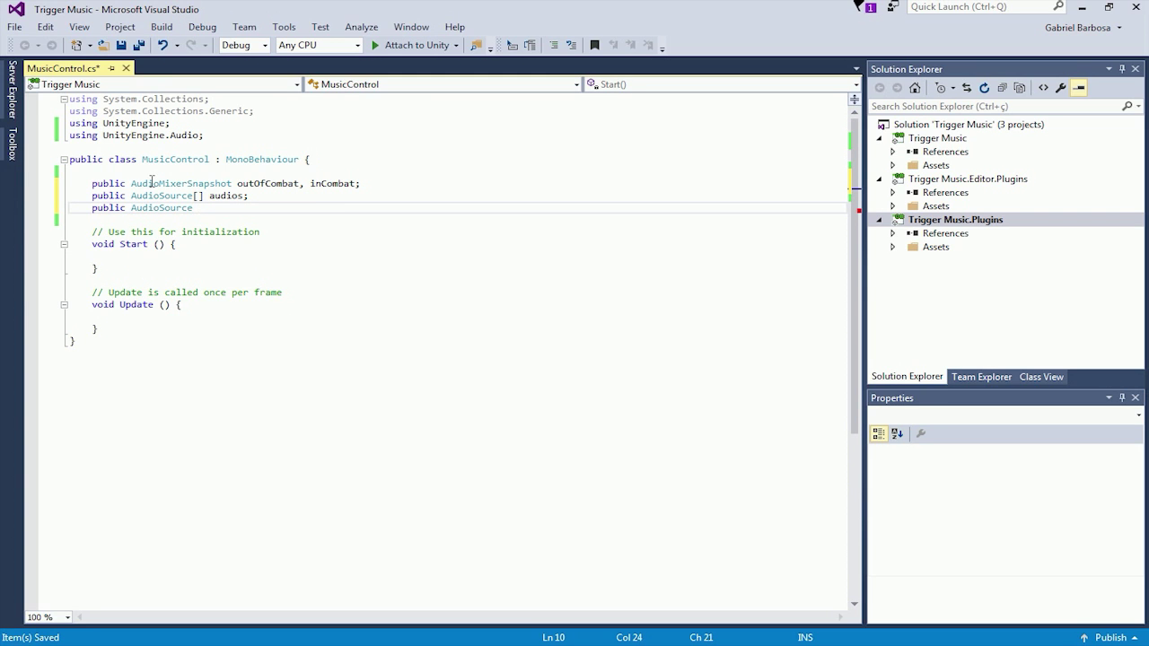
text(bass)
text(Source;)
key(Return)
key(Return)
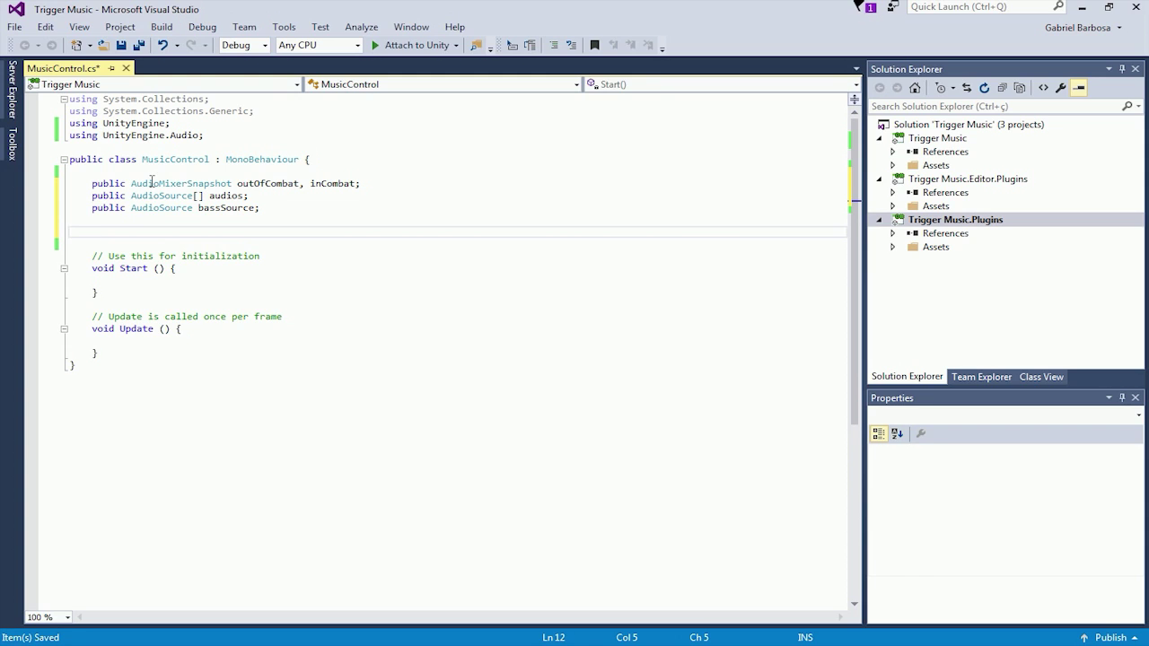
Declare public float fields transitionIn and TransitionOut
text(public )
text(float )
text(transition)
text(T)
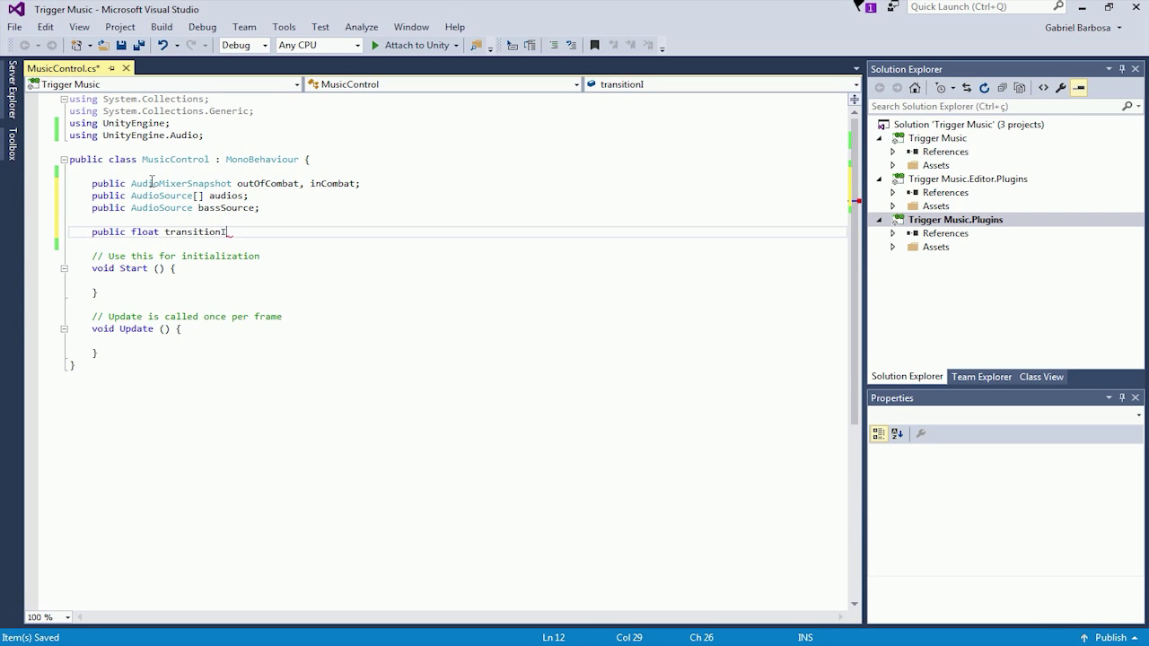
text(n, TransitionOut;)
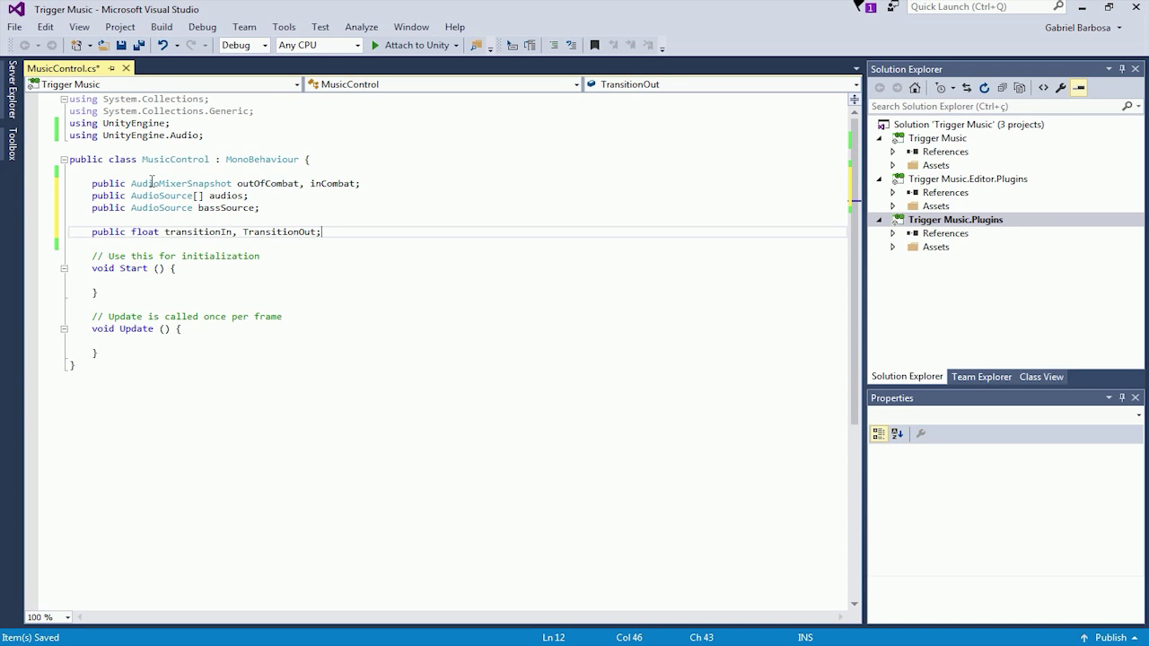
mouse_move(227, 232)
mouse_move(310, 233)
key(Return)
key(Return)
Declare 'private bool inCombatBool = false;' in the class
text(priva)
key(Tab)
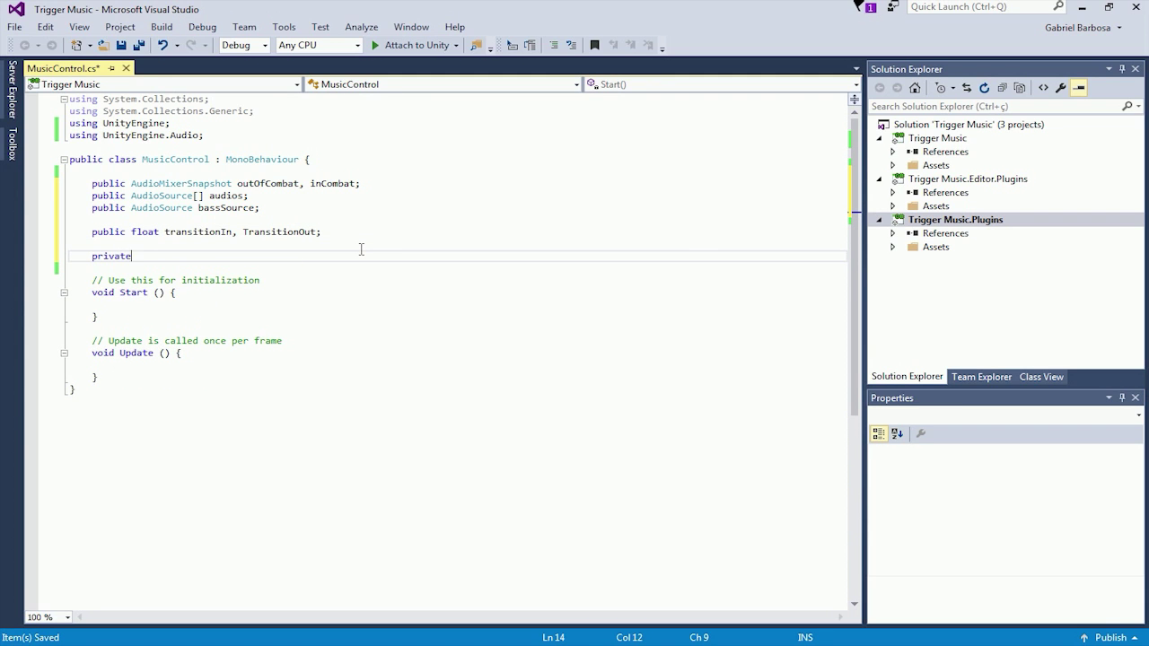
text(bool )
text(inCombatBool = fal)
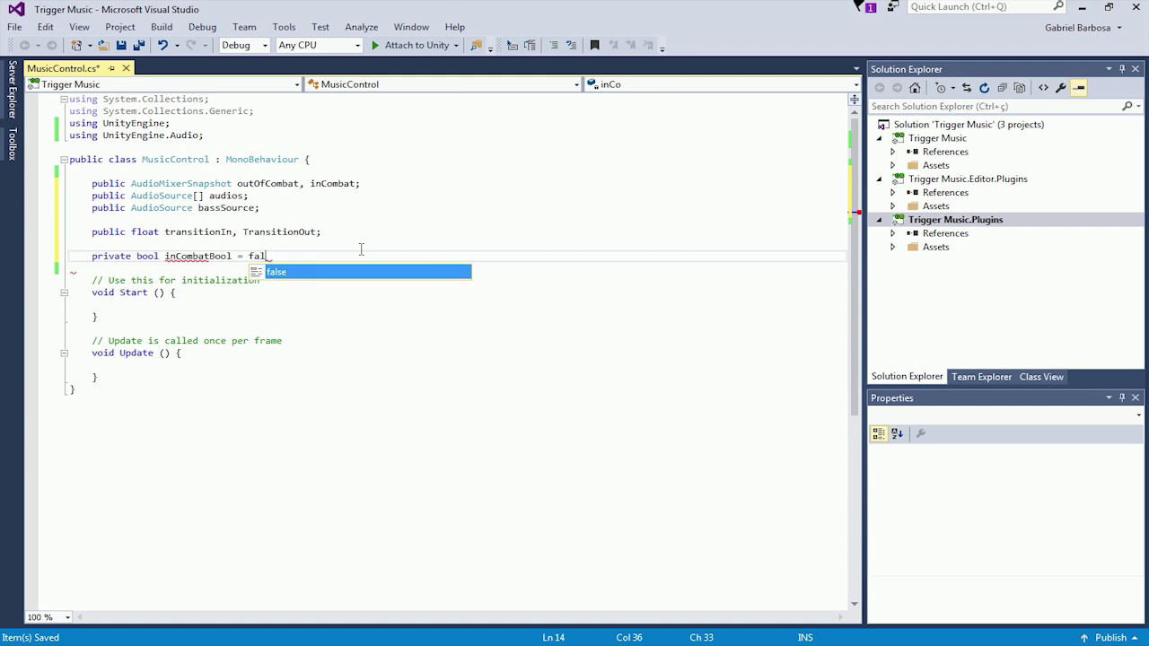
key(Tab)
text(;)
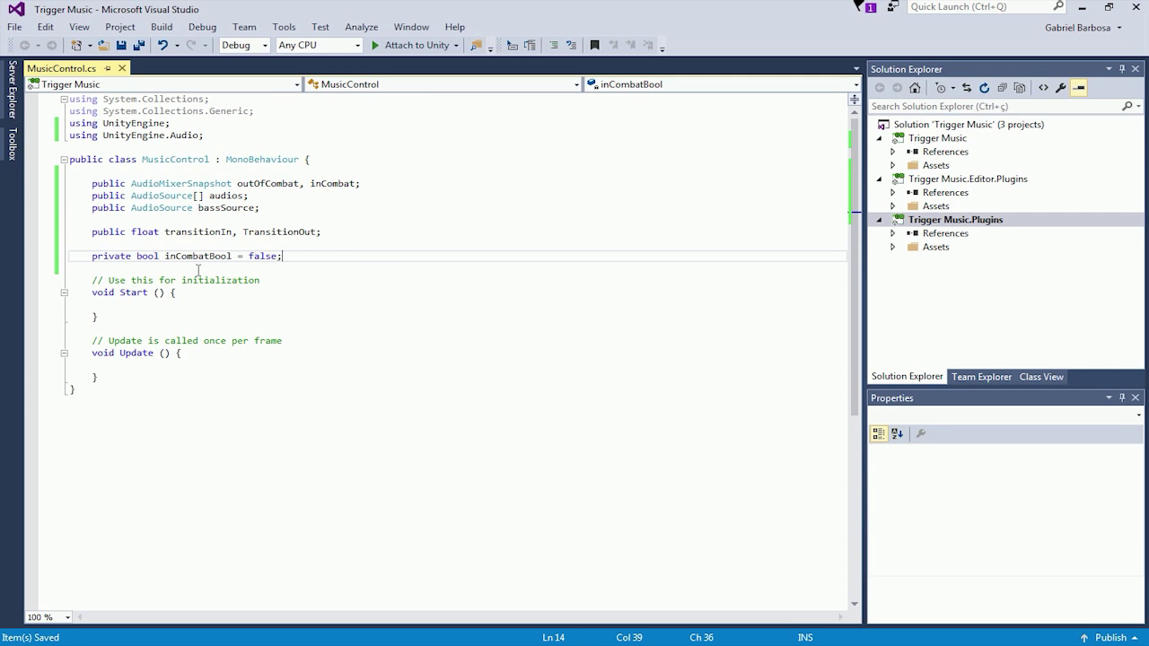
mouse_move(204, 257)
In Start(), write 'audios = GetComponentsInChildren<AudioSource>();'
click(133, 305)
key(Return)
key(Return)
key(Up)
text(audios)
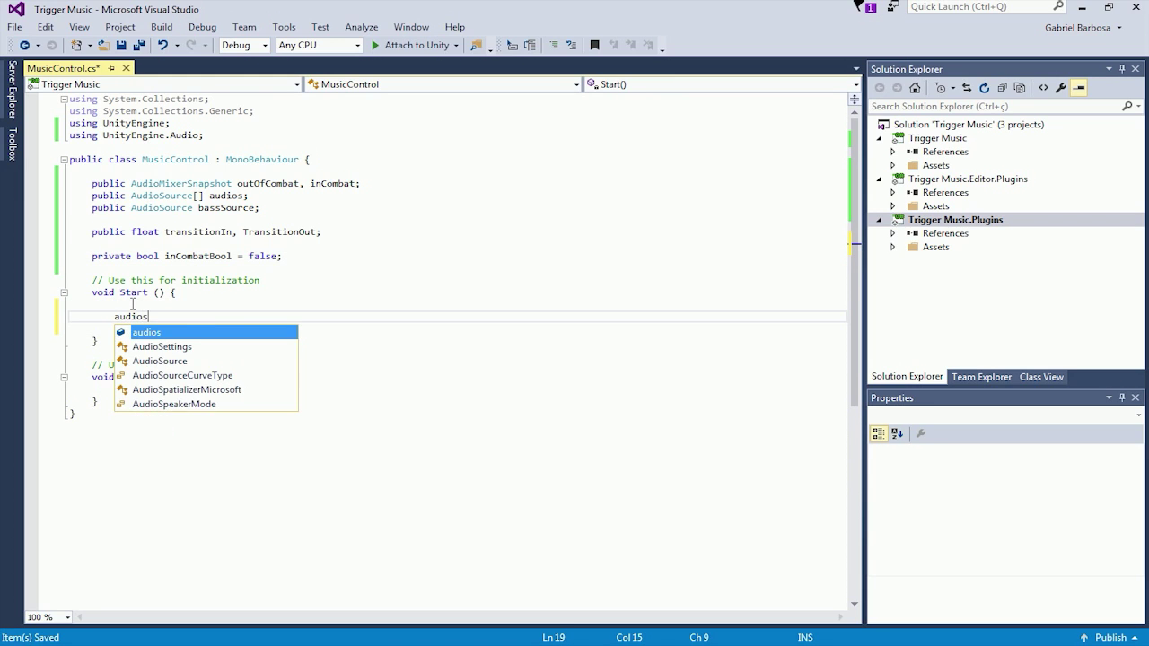
key(Escape)
text( = )
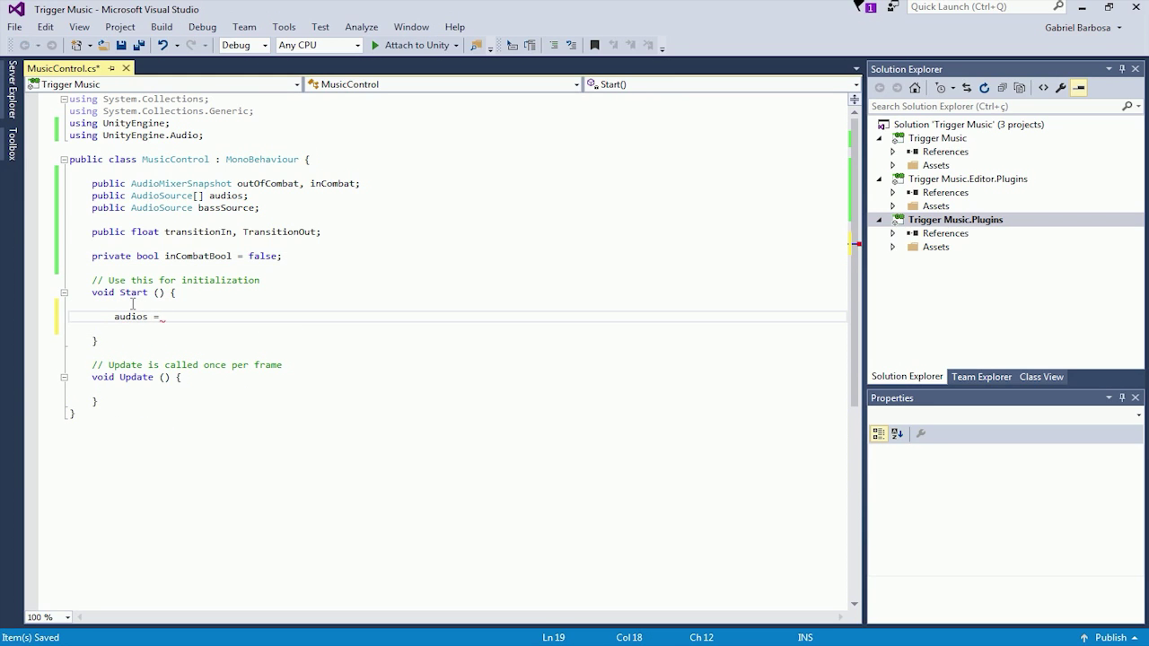
text(g)
text(et)
key(Down)
key(Down)
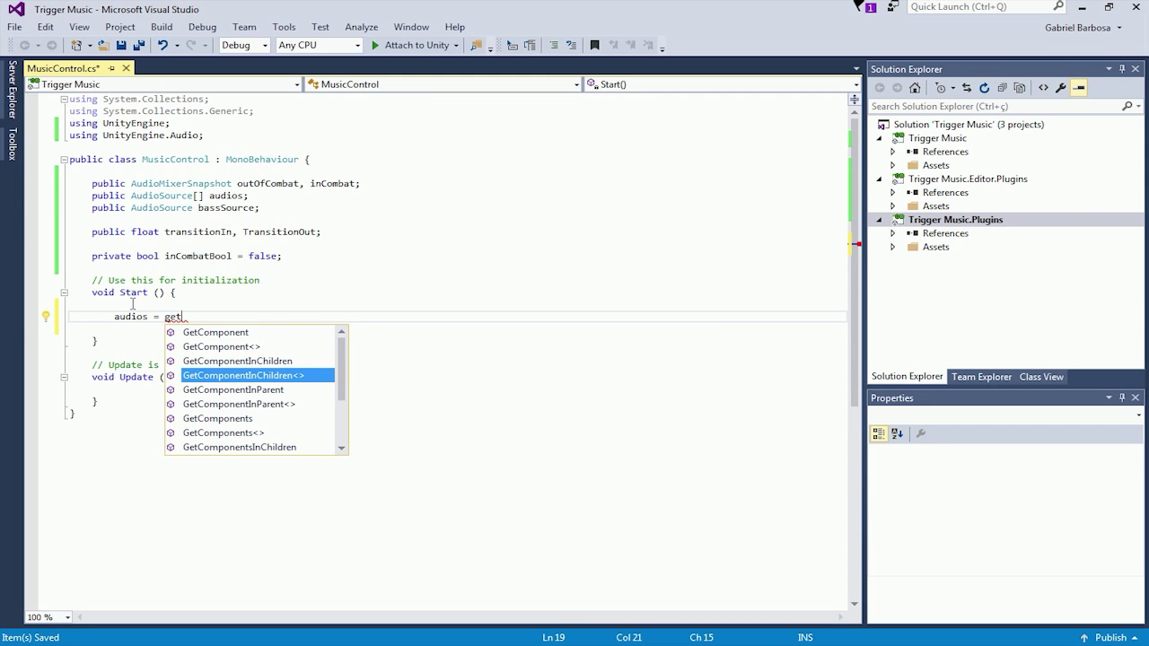
key(Down)
key(Down)
key(Down)
key(Down)
key(Down)
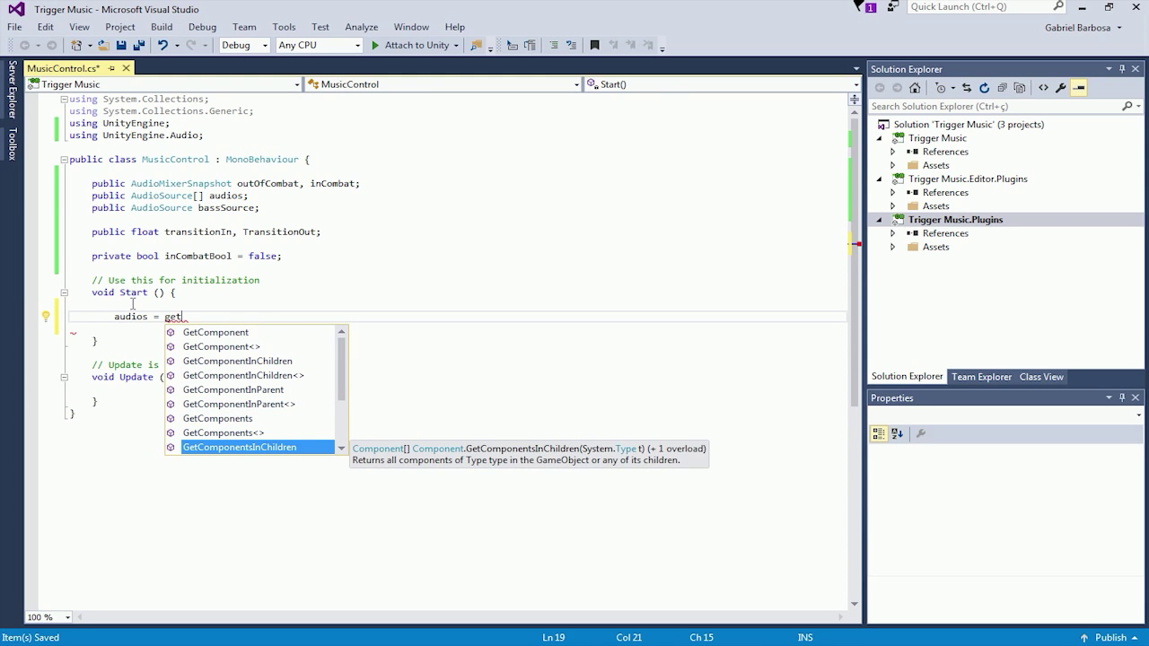
key(Tab)
text(<)
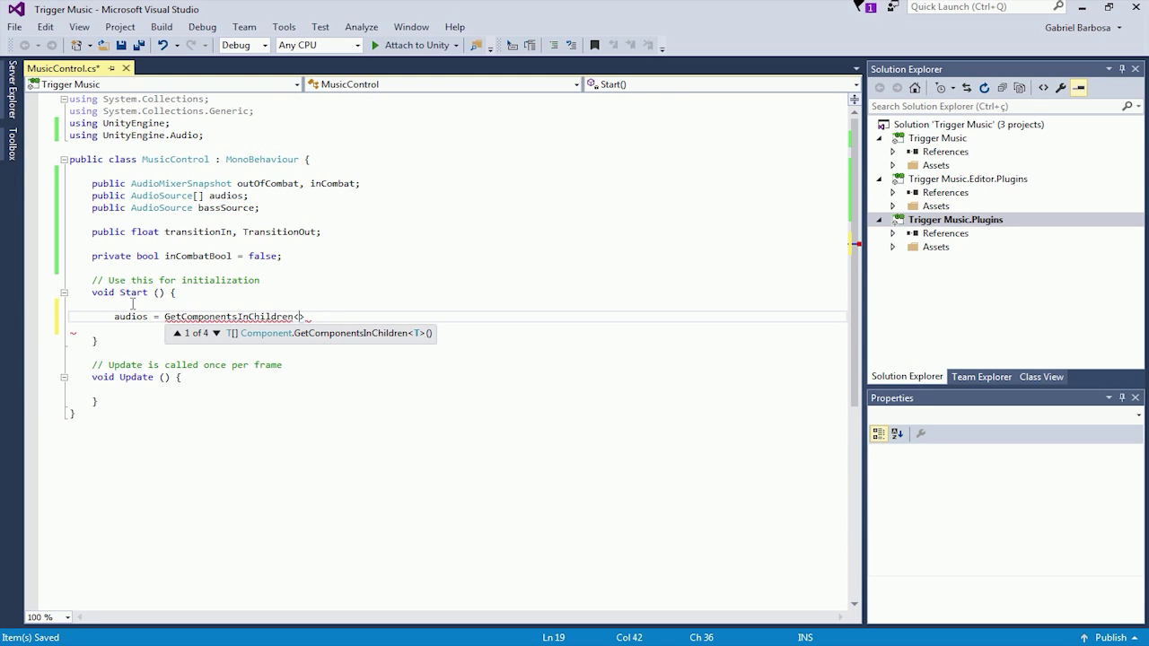
text(AudioSource>();)
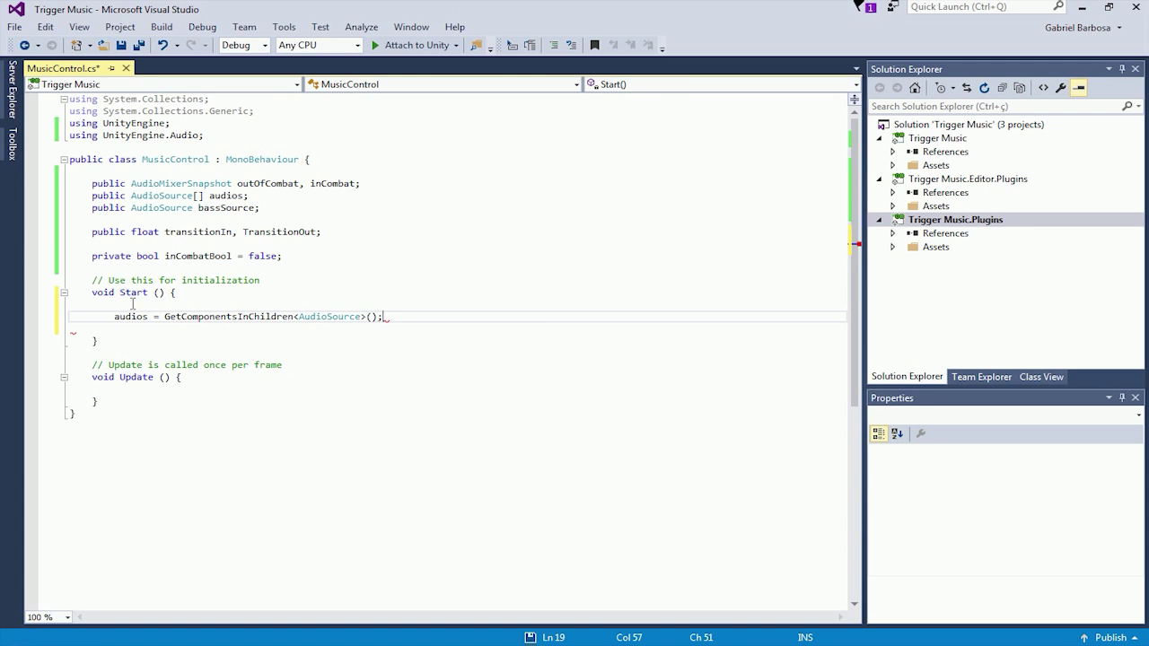
drag(91, 364, 121, 403)
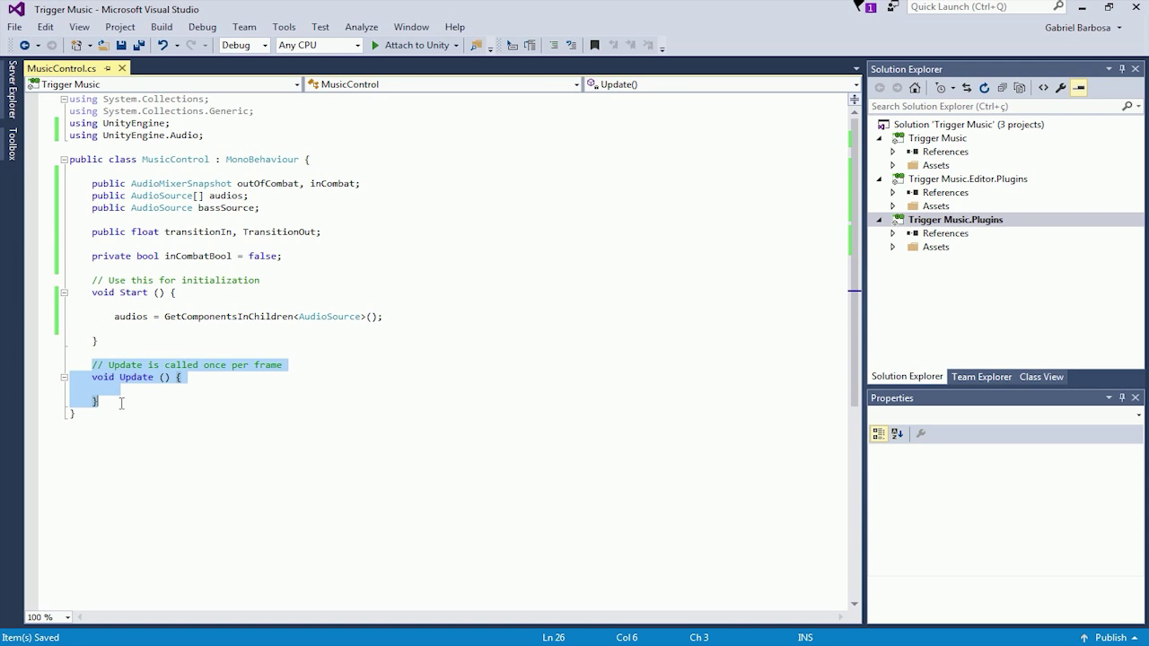
Replace Update with an OnTriggerEnter method whose if checks other.CompareTag("CombatZone")
key(Delete)
text(void OnTrigger)
key(Tab)
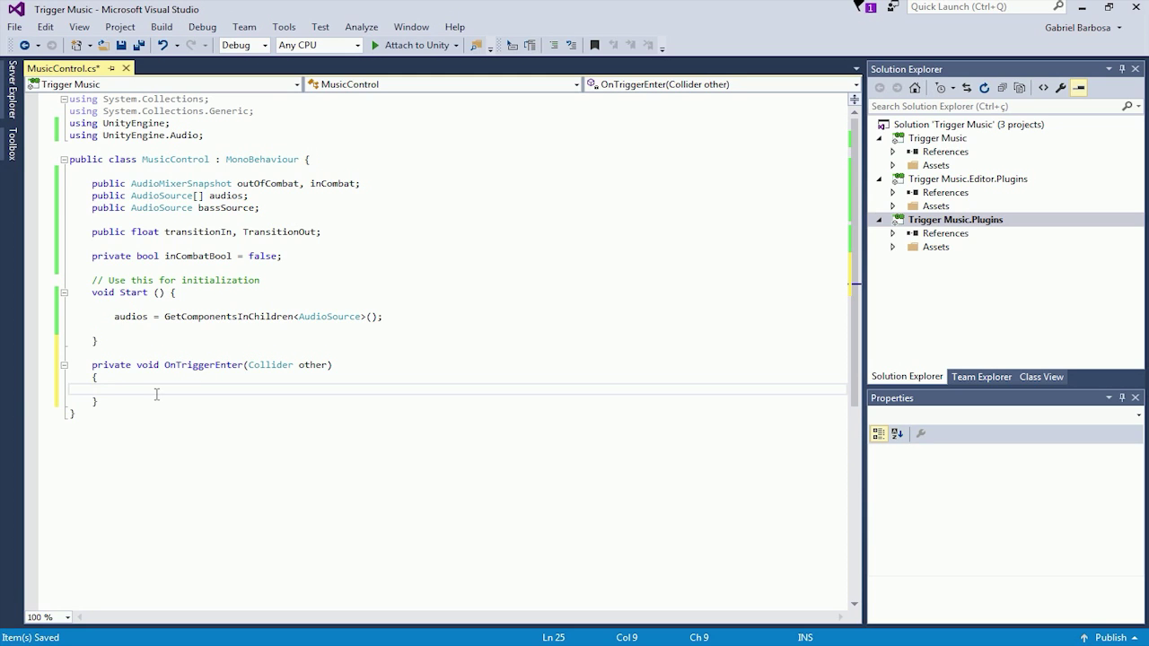
text(if(other)
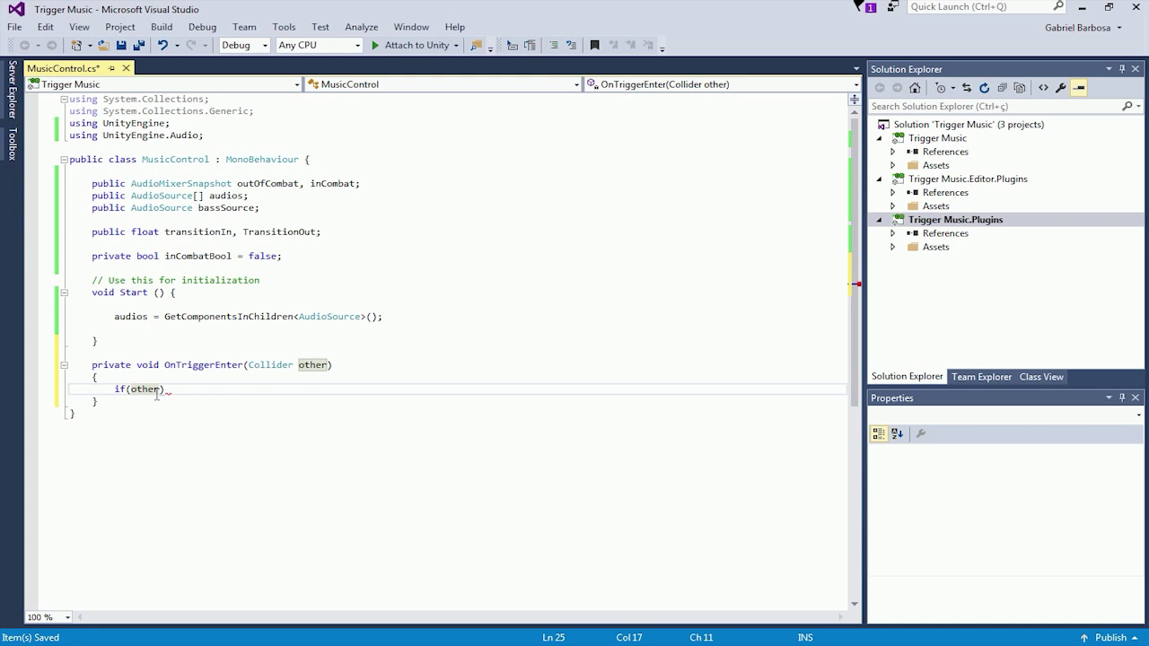
text(.com(")
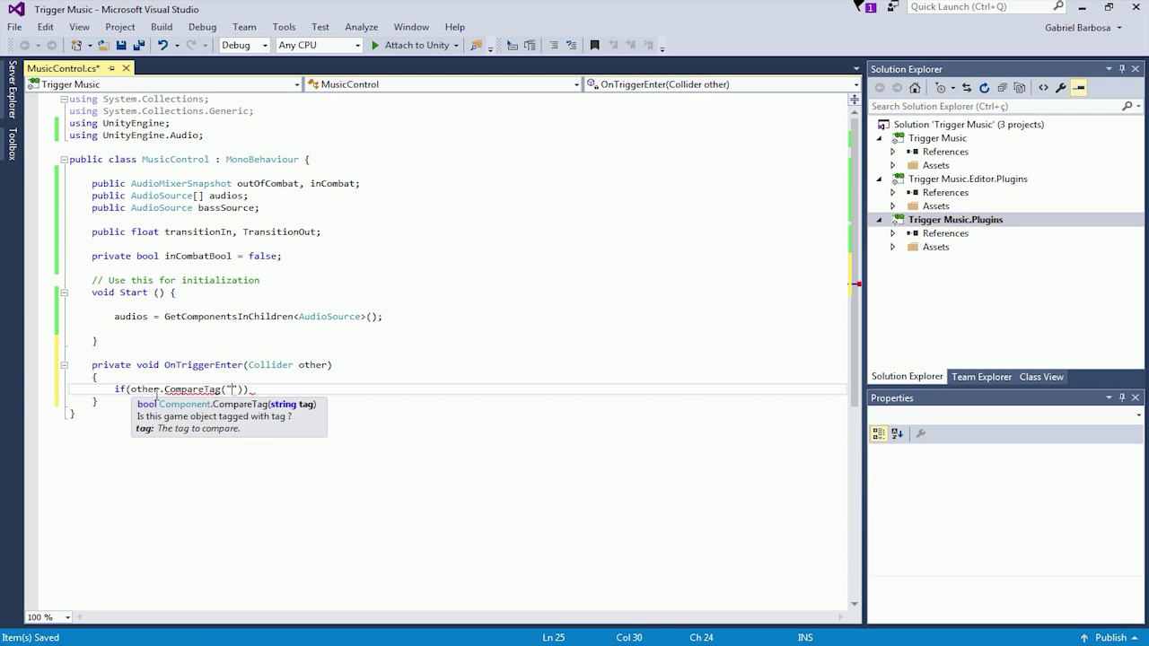
text(Combat)
text(Zone)
text(")) {)
key(Return)
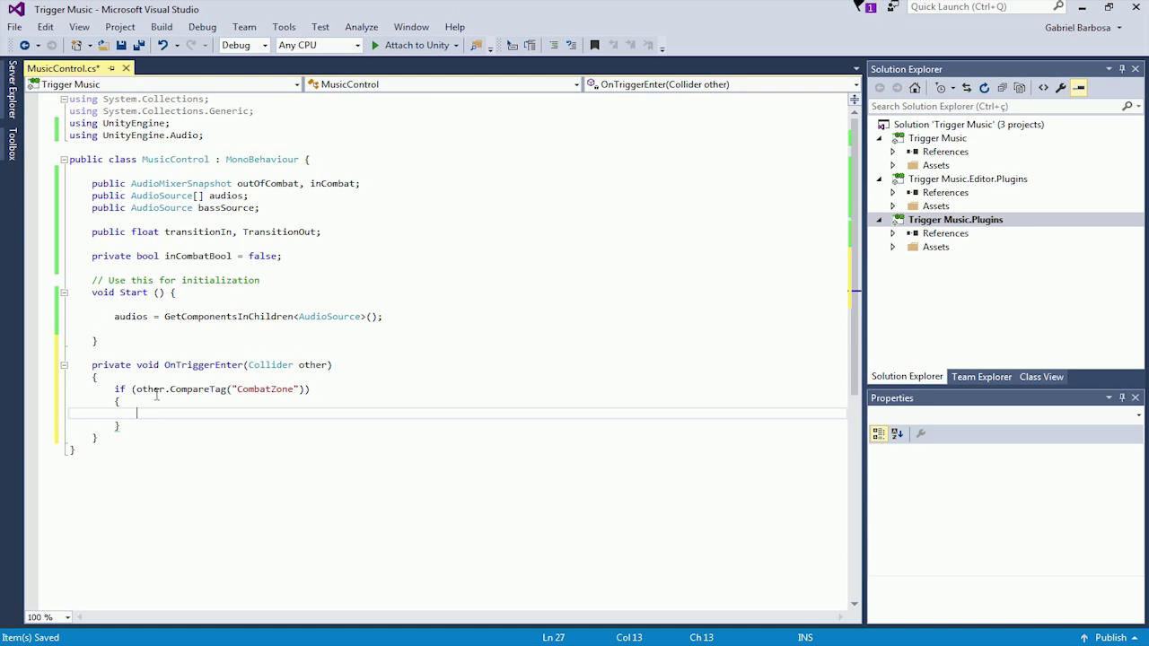
Nest an if testing ShootableBox.numeroDeCaixas > 0 && !inCombat inside the CombatZone block
text(if()
text(shoota)
key(Tab)
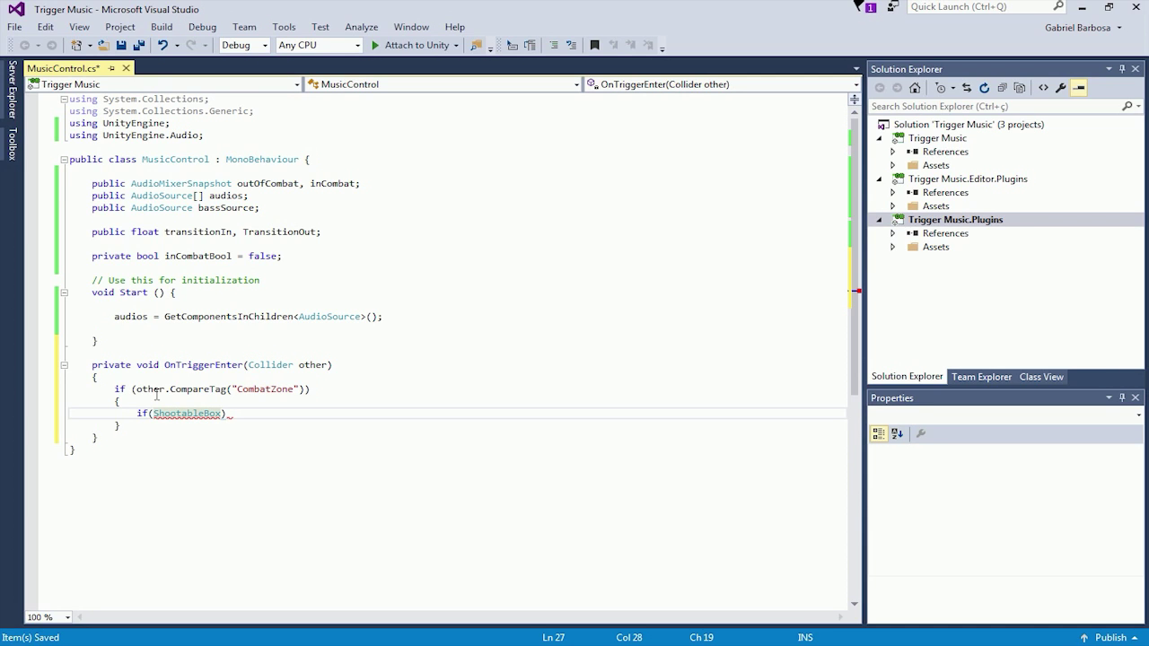
text(.numero)
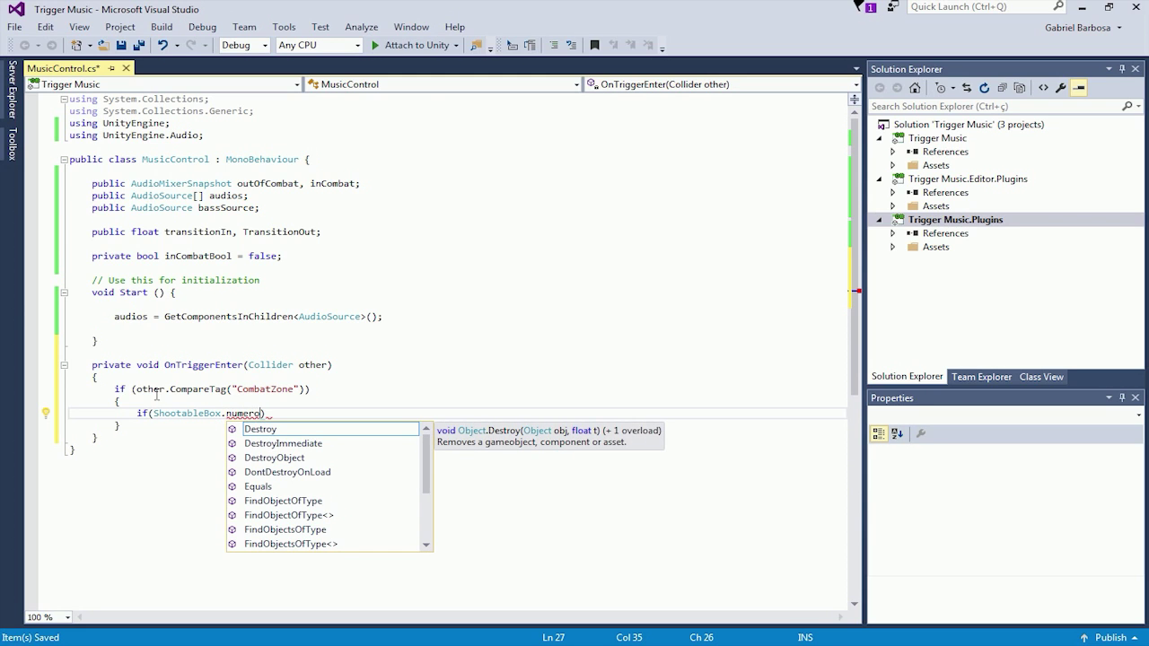
text(DeCaixas)
text( > 0 && )
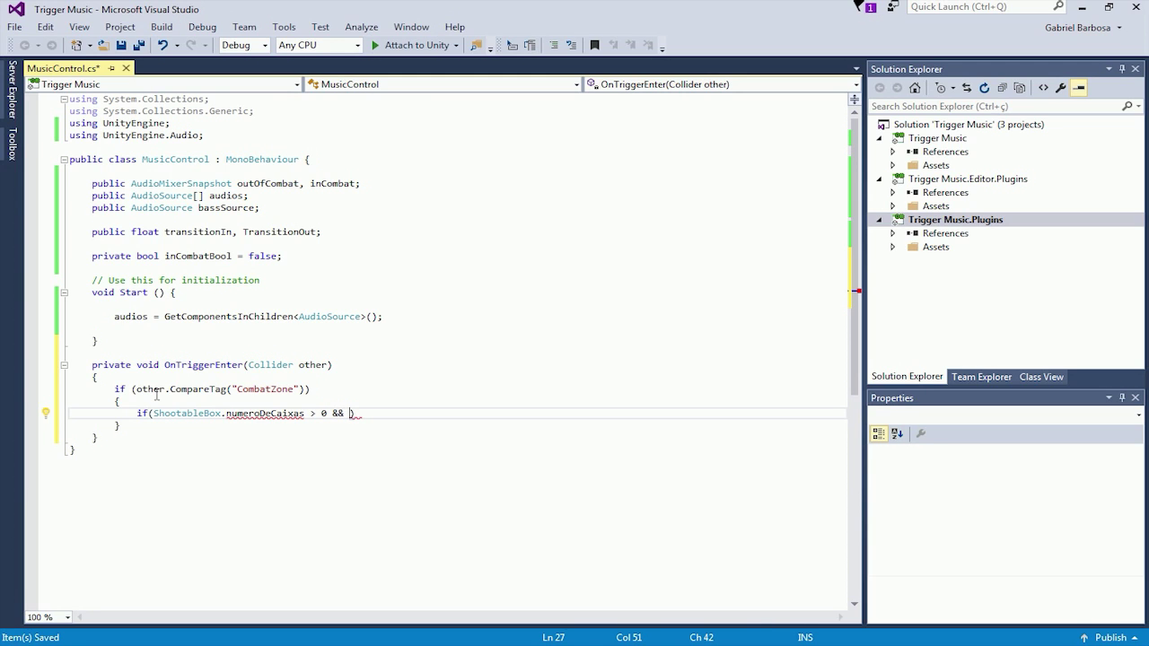
text(!incom)
key(Tab)
key(End)
key(Return)
text({)
key(Return)
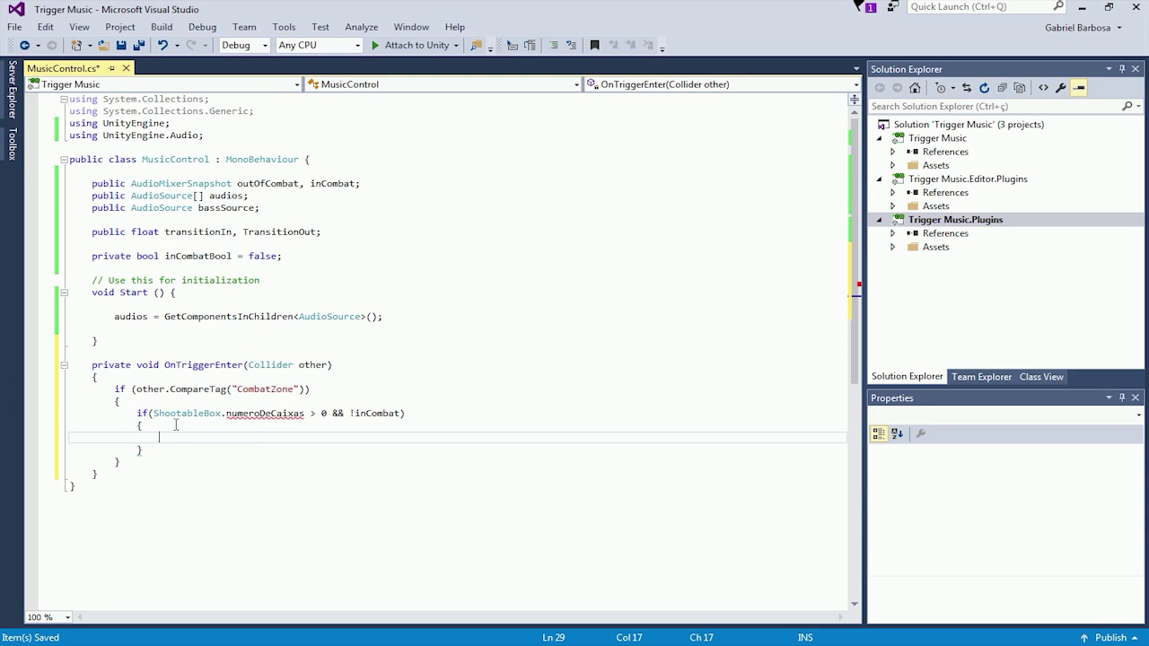
Correct the condition to !inCombatBool and begin the line inCombatBool = true in the block
mouse_move(281, 412)
text(inCombat)
key(ctrl+BackSpace)
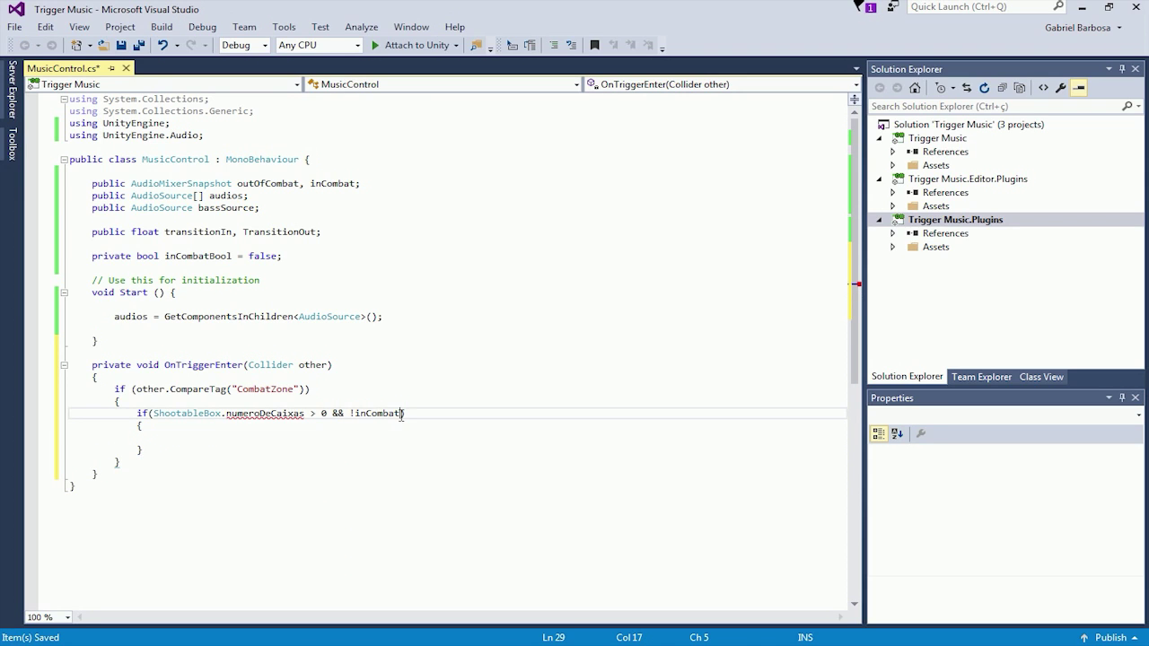
click(404, 415)
text(Bool)
key(Down)
key(Down)
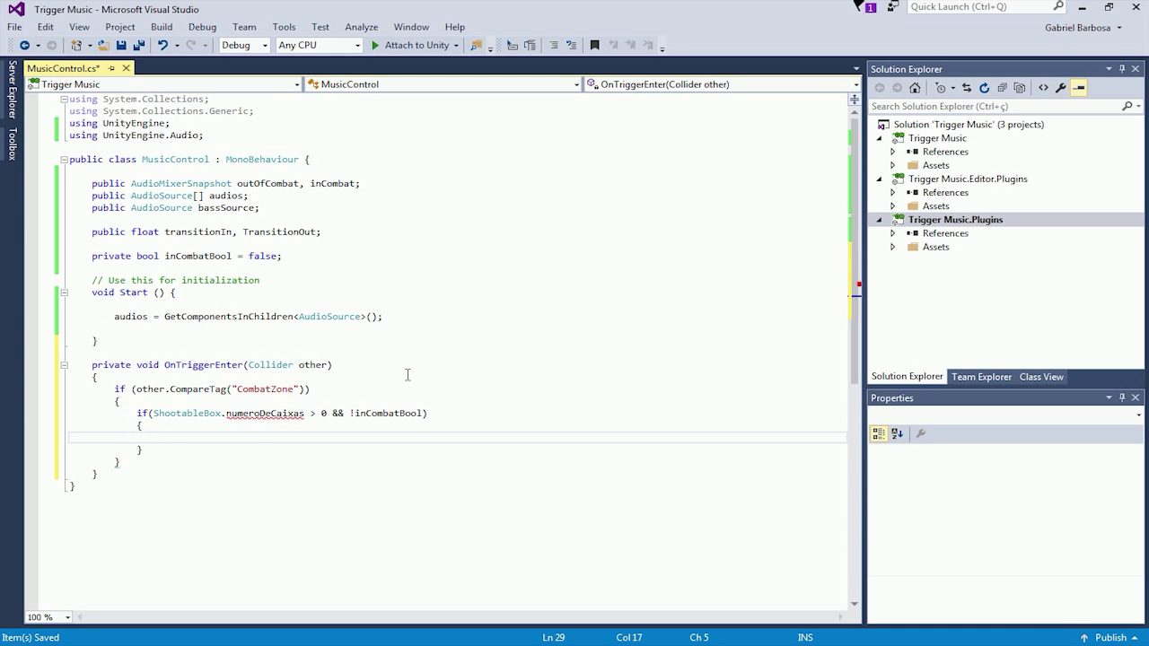
text(inComb)
key(Down)
key(space)
text(atBool = t)
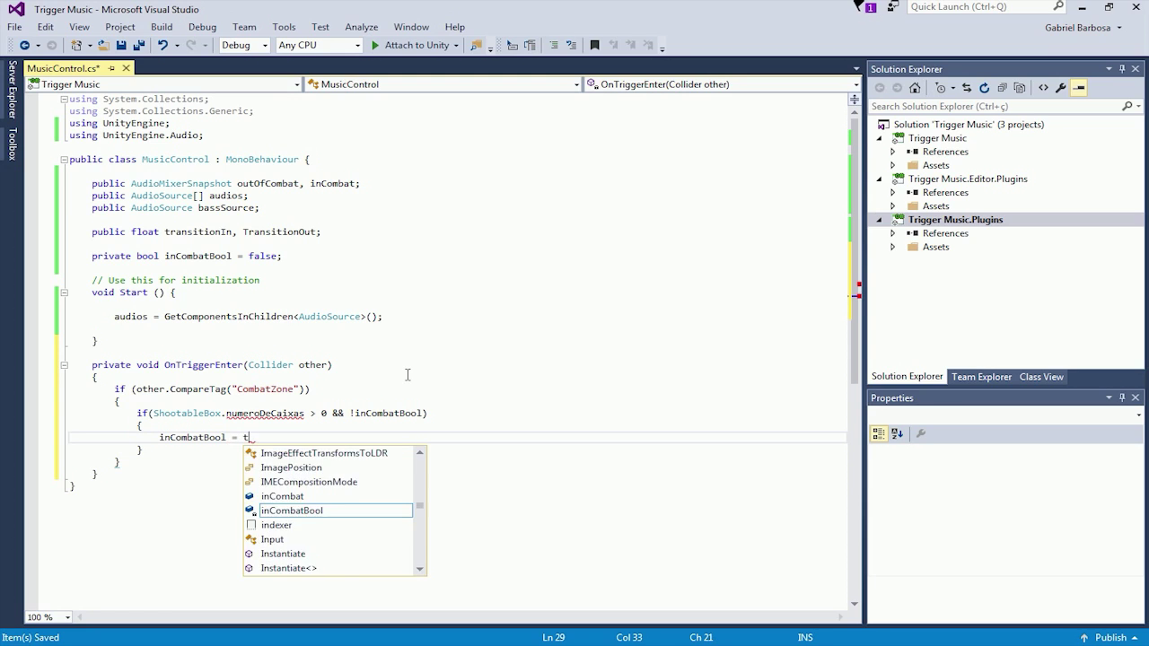
text(ru)
Finish inCombatBool = true; and add audios[3].Play(); in the combat branch, saving the script
key(Tab)
text(;)
key(ctrl+s)
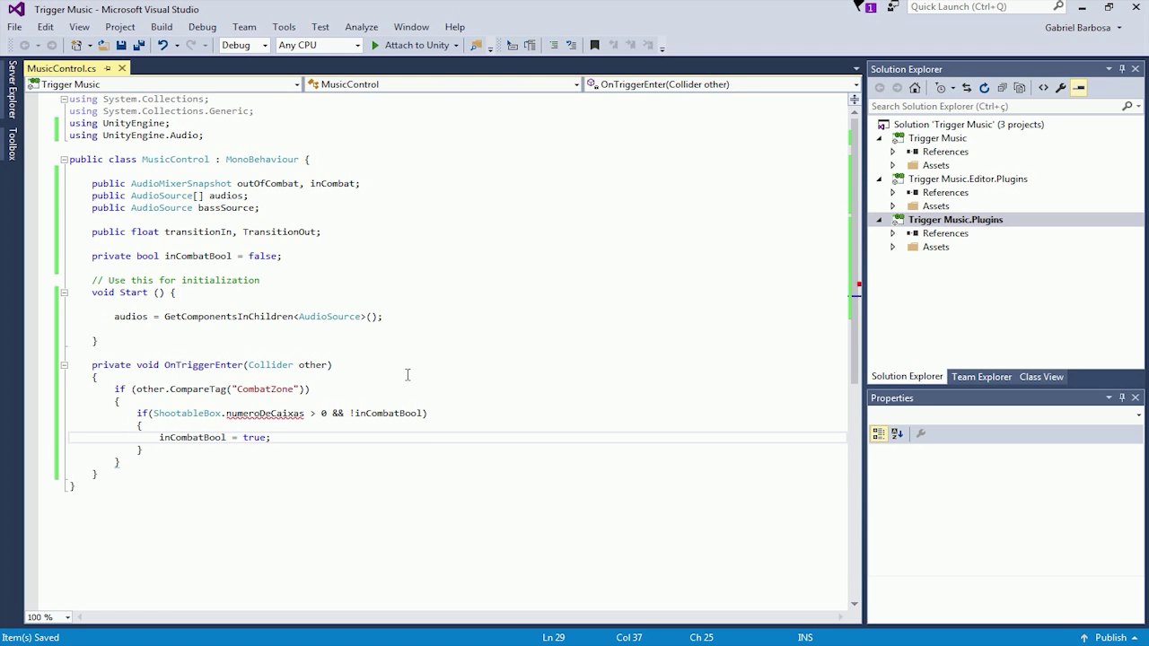
key(Return)
text(audio)
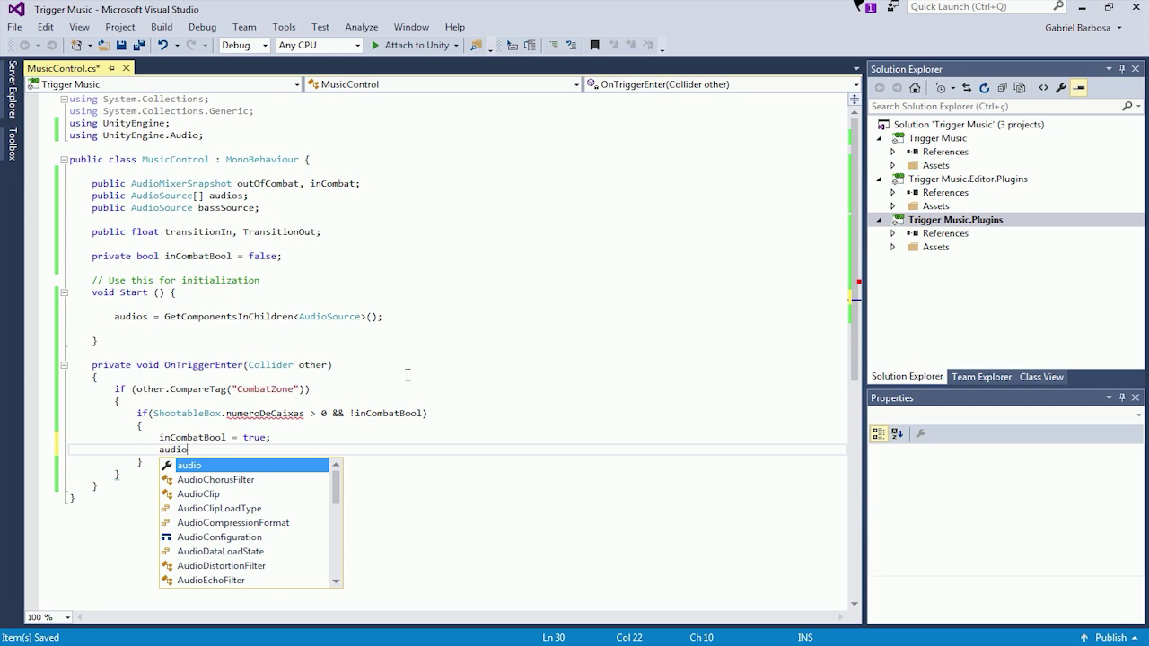
text(s[3])
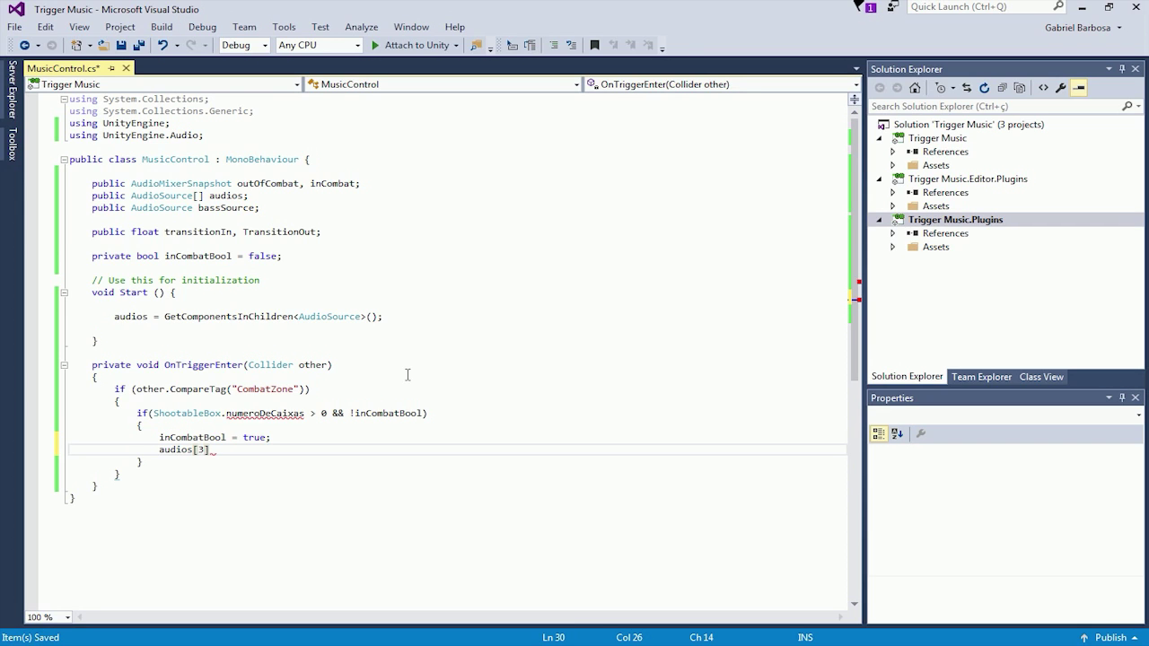
key(Left)
key(Right)
key(Right)
key(Right)
text(.pla)
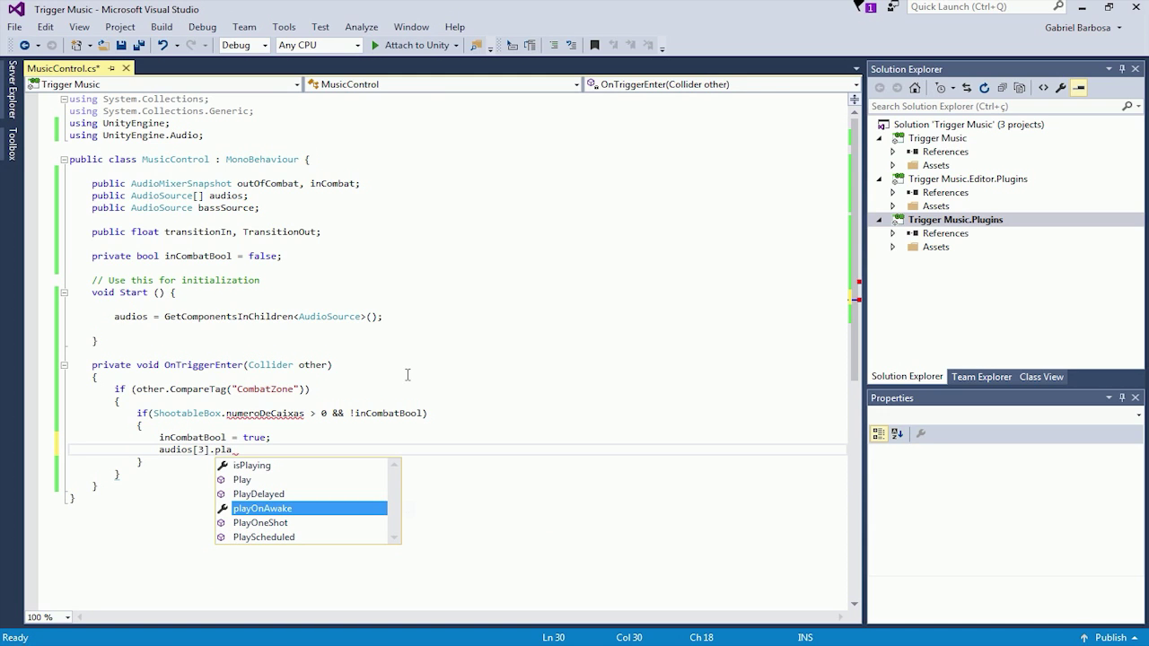
text(y)
key(Tab)
text(();)
key(ctrl+s)
Add inCombat.TransitionTo(transitionIn); to the combat branch and save MusicControl.cs
key(Return)
text(incom)
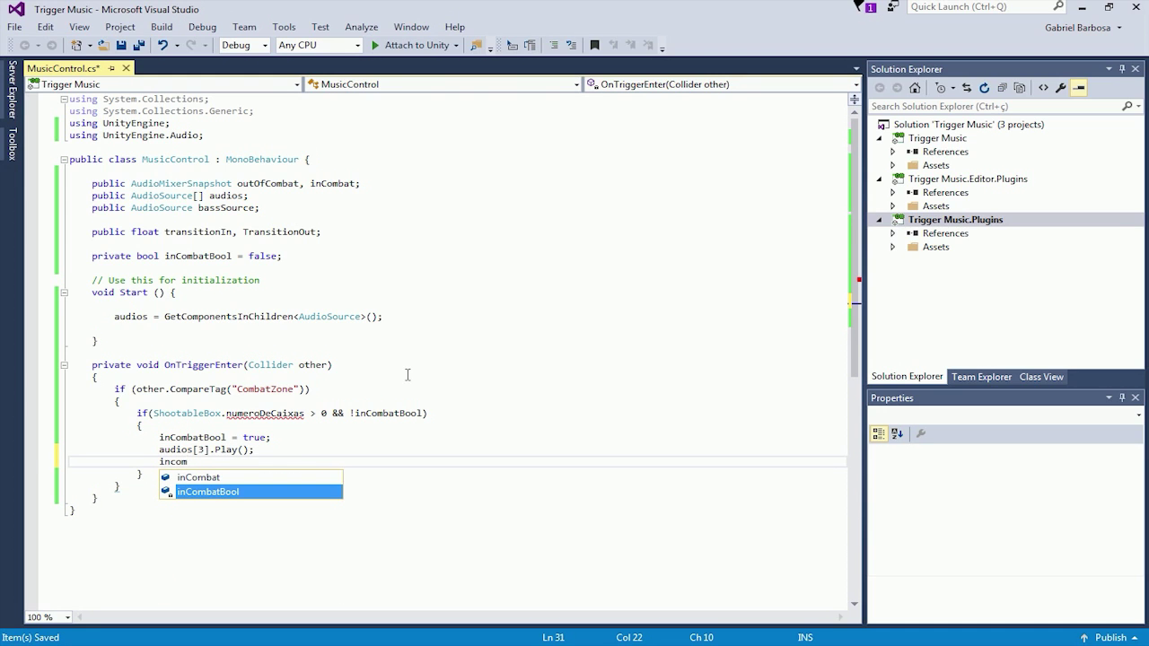
key(Tab)
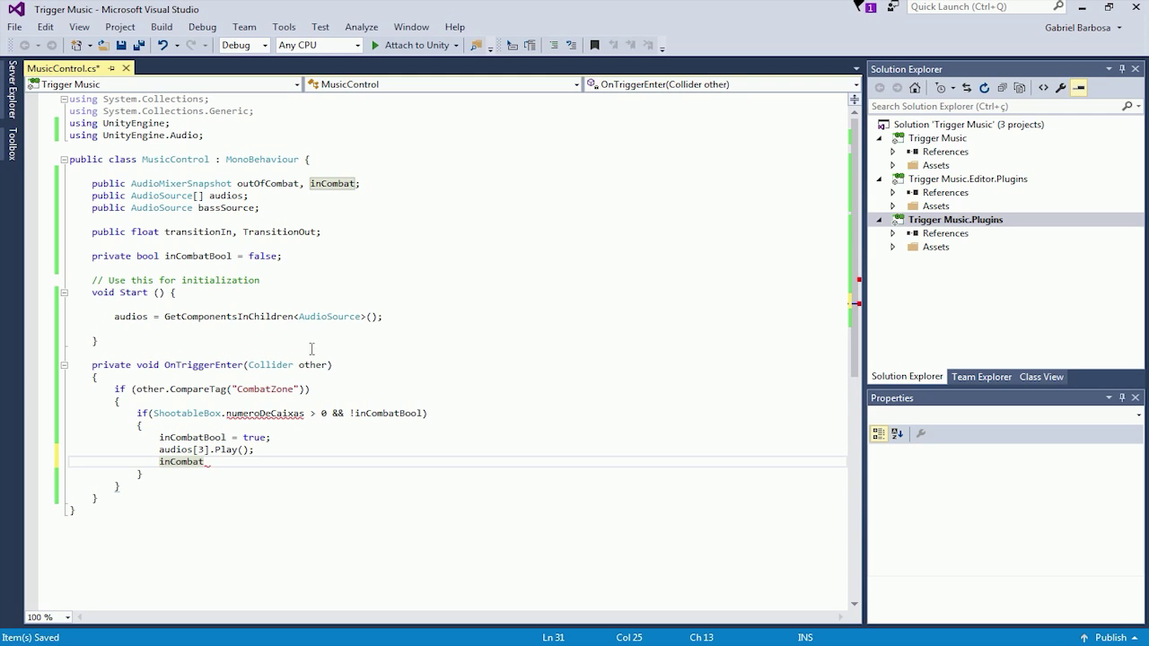
mouse_move(209, 462)
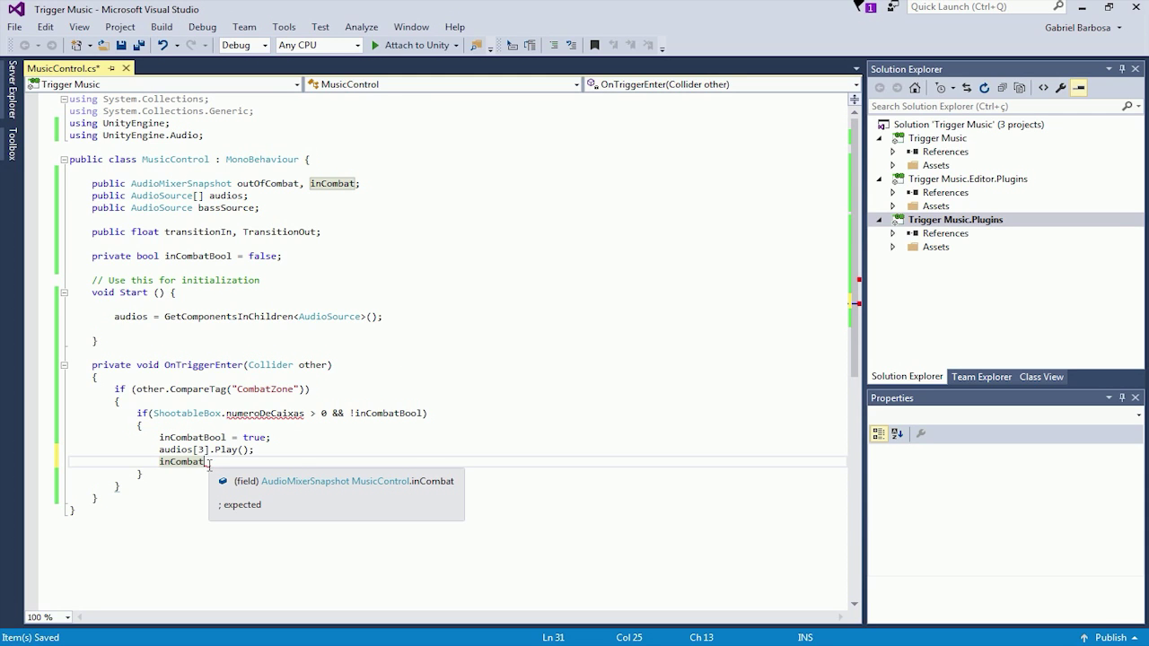
text(.)
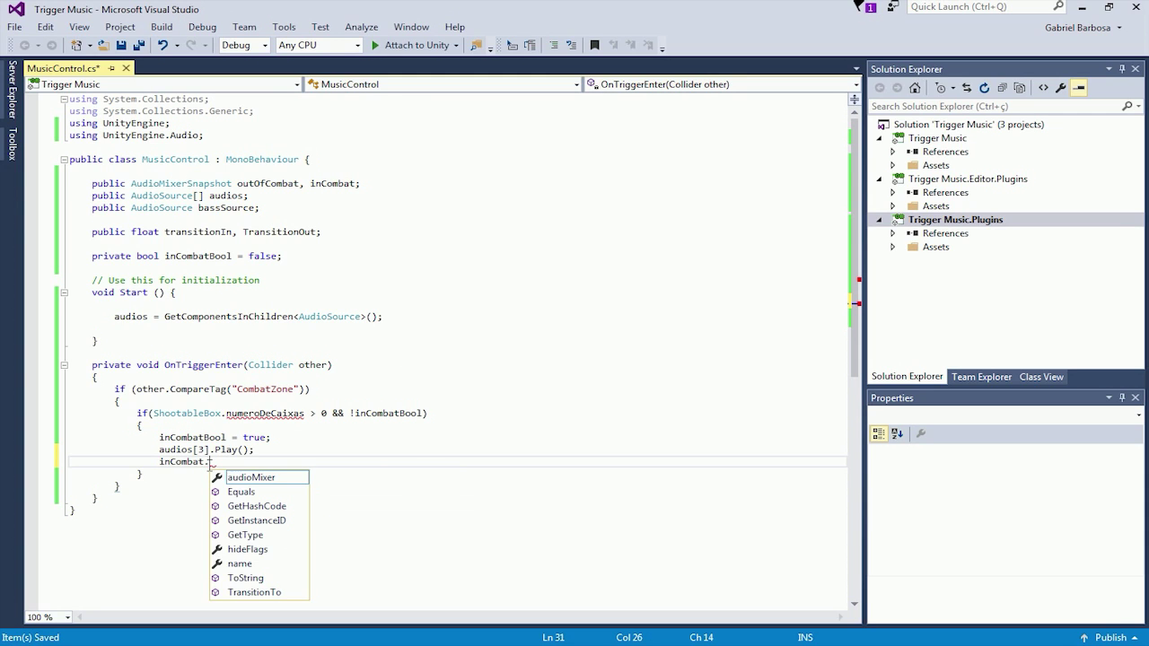
text(tra)
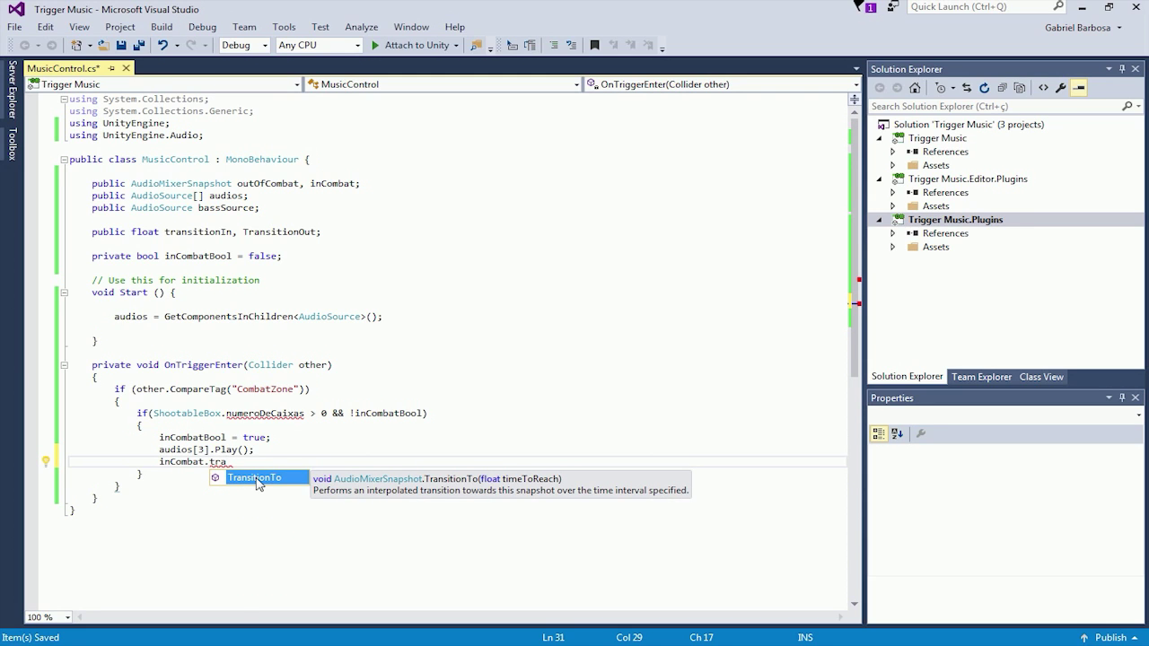
double_click(242, 481)
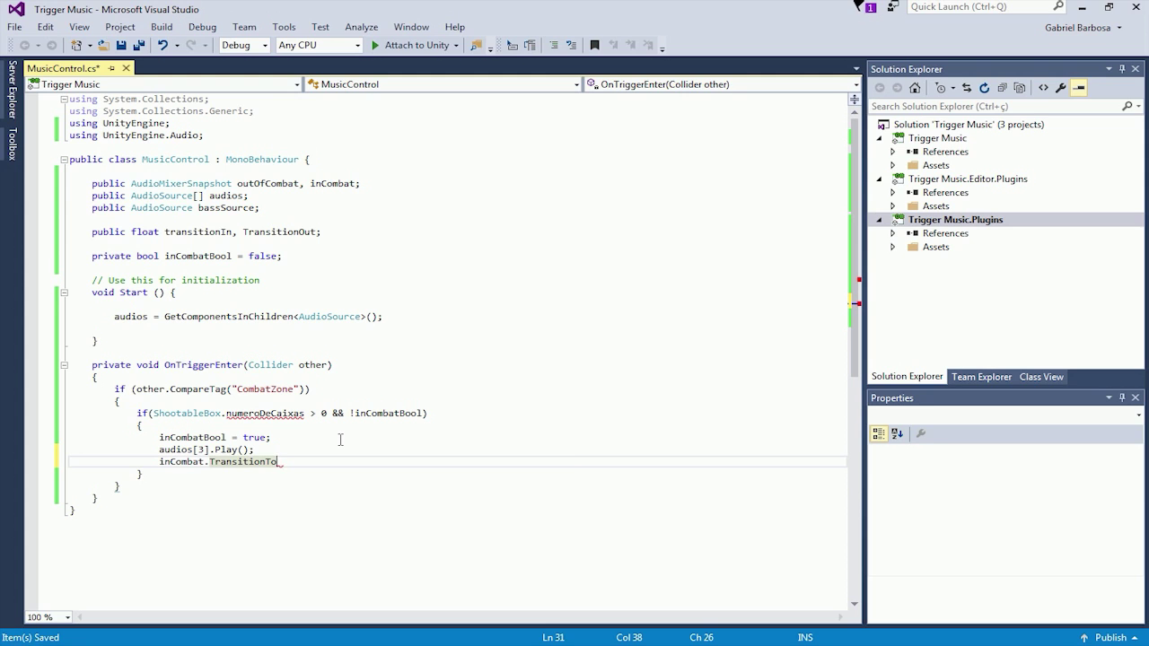
text((transitio)
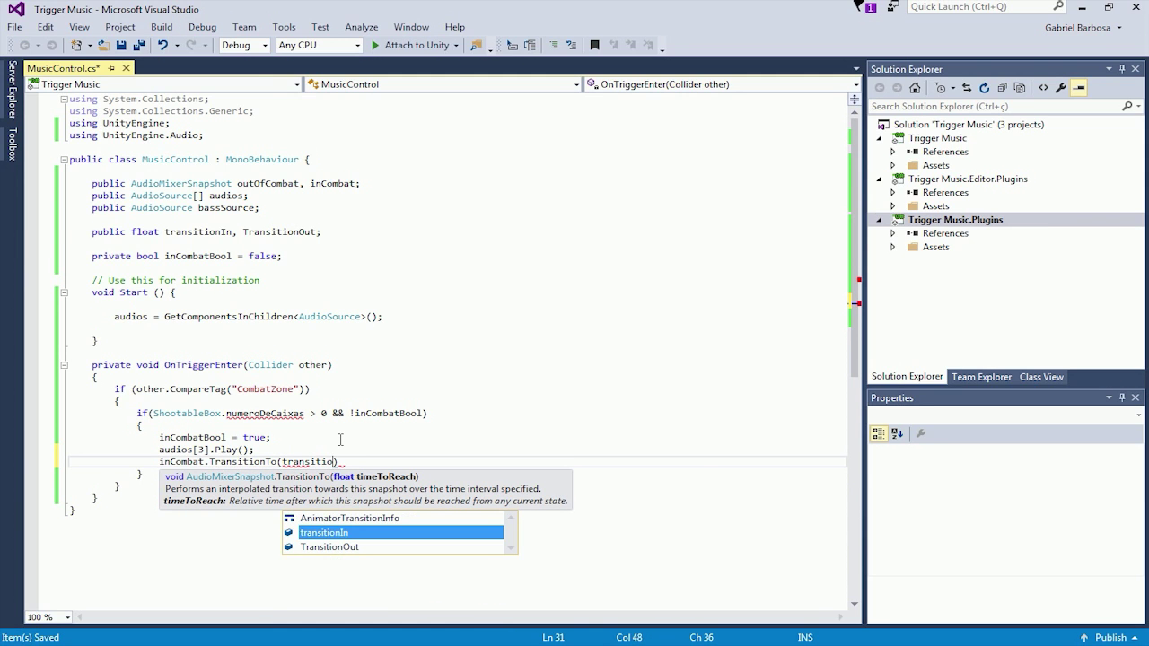
key(Tab)
text();)
key(ctrl+s)
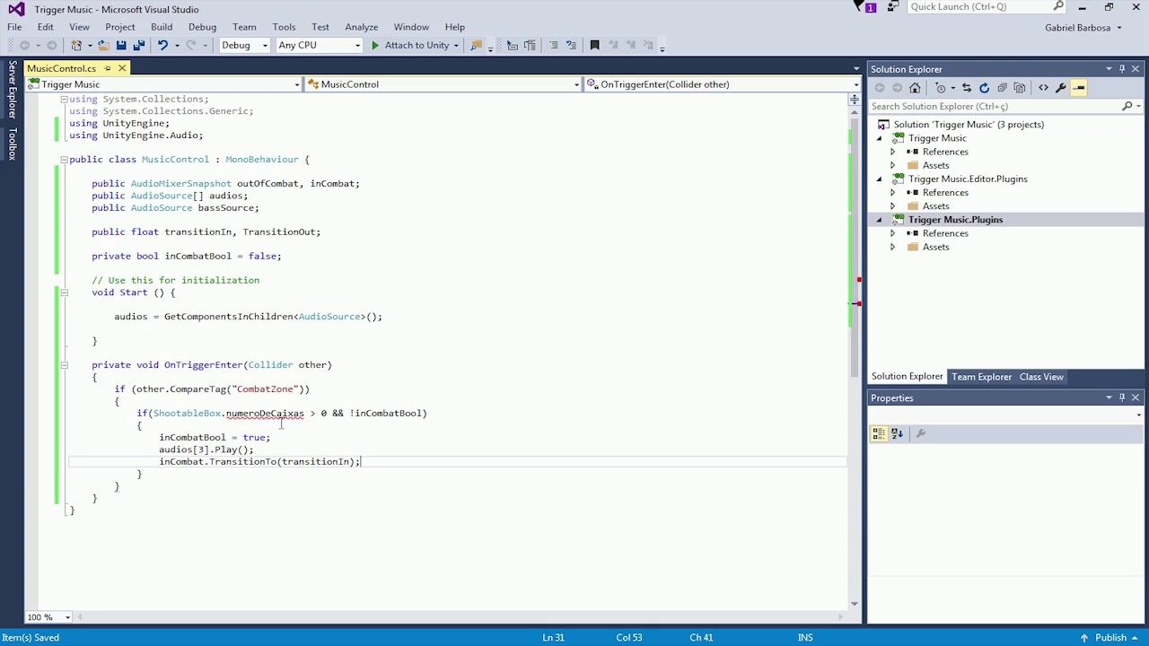
mouse_move(324, 461)
click(108, 500)
key(Return)
key(Return)
Declare public void ForaDeCombate() with inCombatBool = false; as its first line
text(public void )
text(ForaDe)
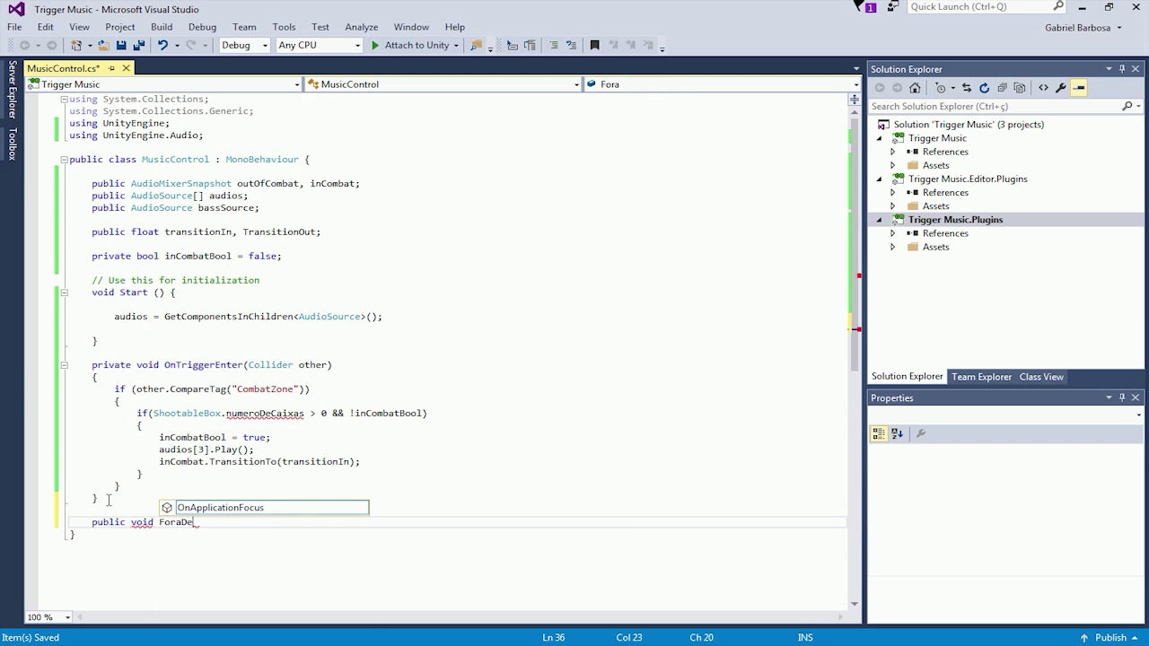
text(Combate)
text(() {)
key(Return)
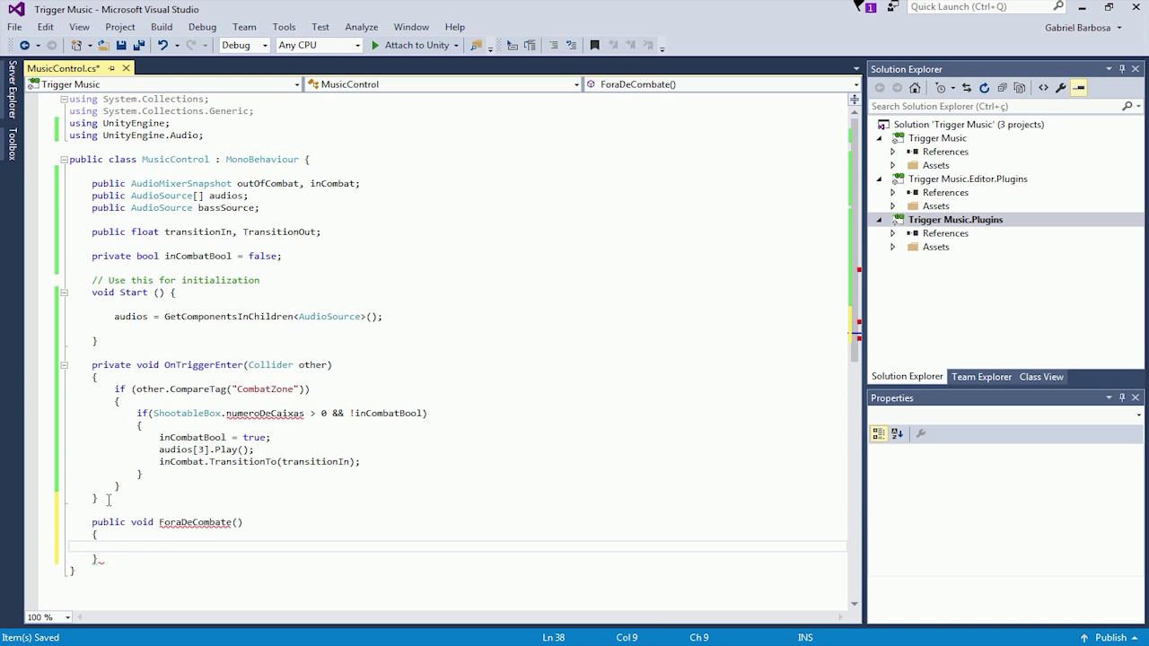
text(inco)
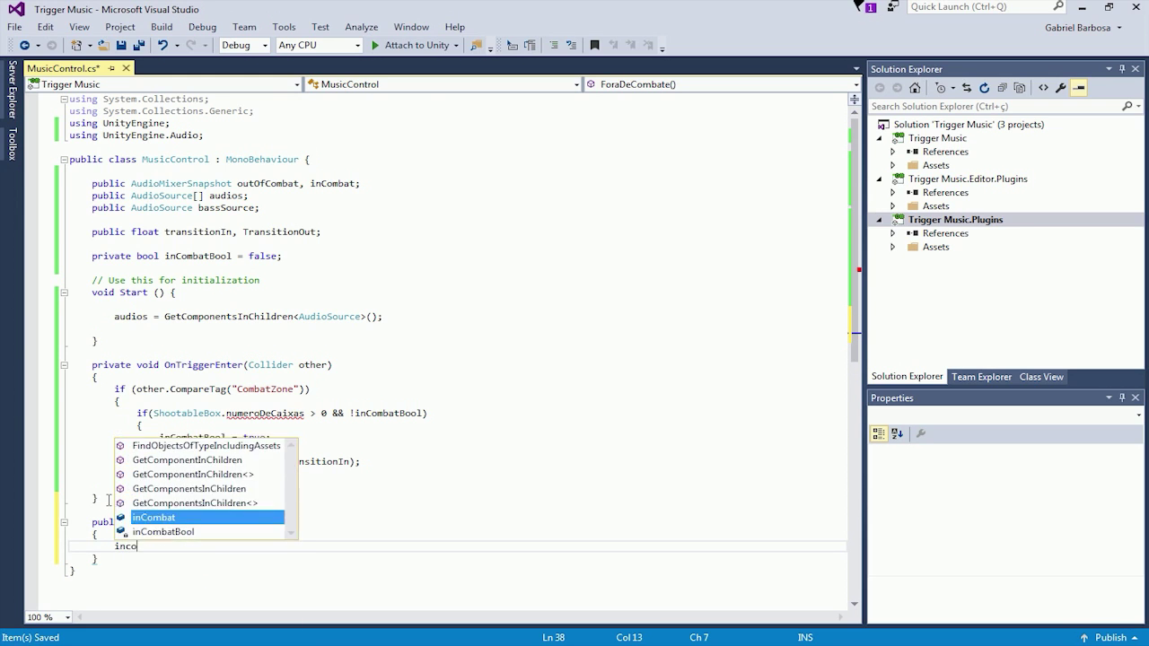
text(m)
key(Down)
key(Tab)
text(= fal)
key(Tab)
text(;)
Add bassSource.Play(); to ForaDeCombate and save the script
key(Return)
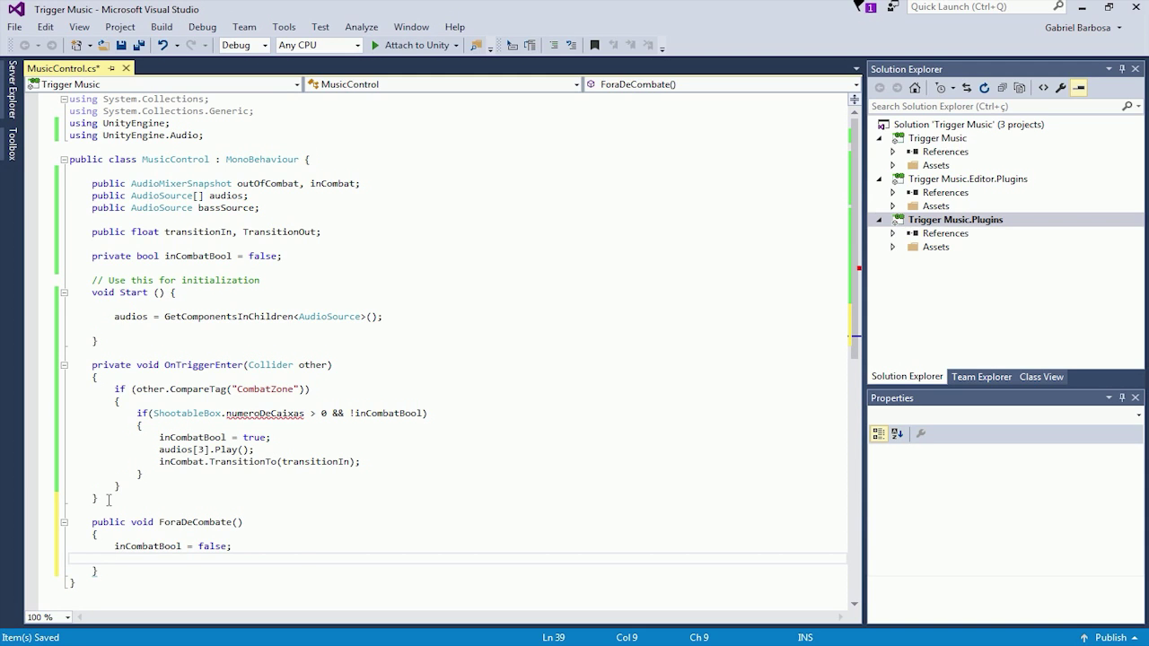
text(bas)
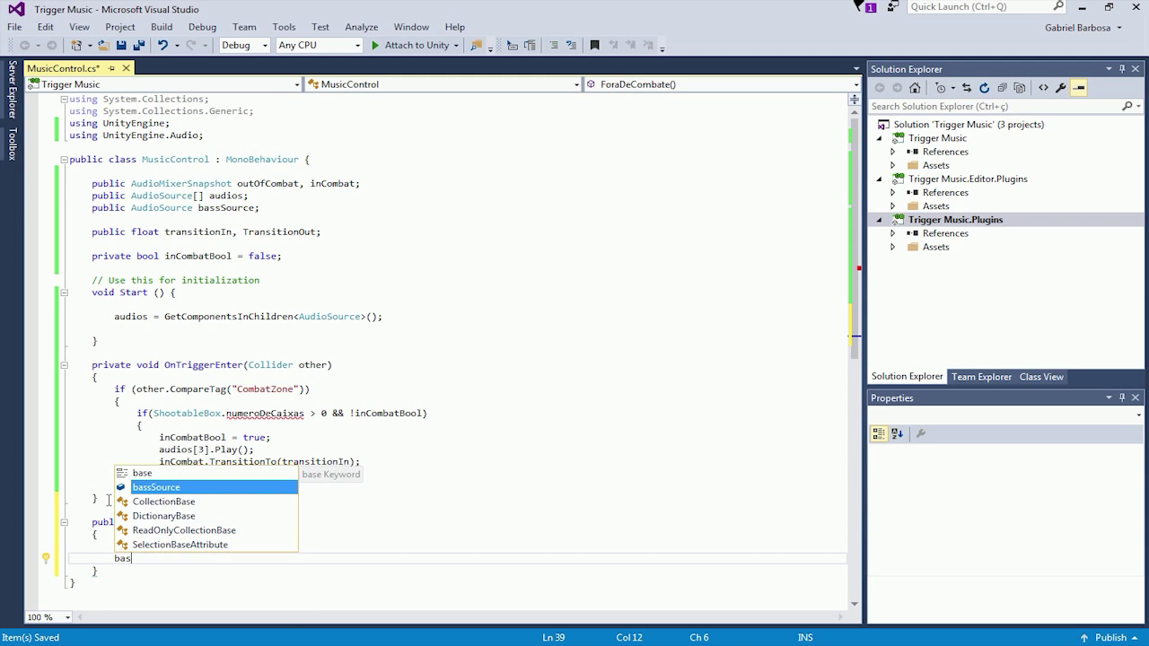
key(Tab)
text(.pla)
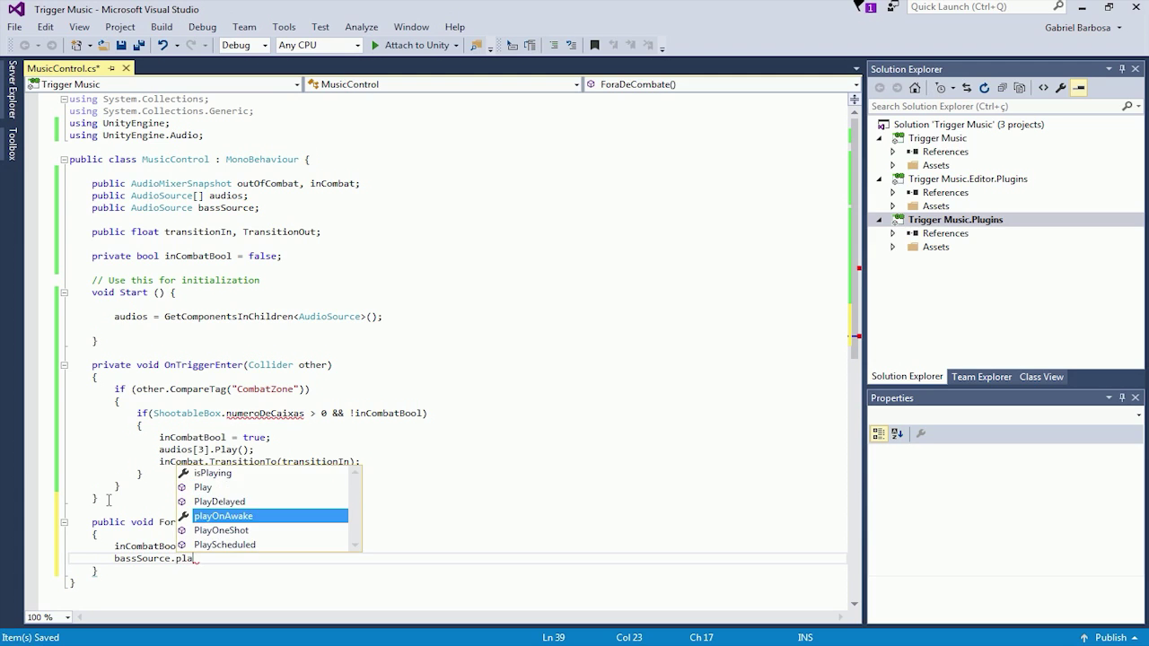
key(Up)
key(Tab)
text(();)
key(ctrl+s)
Finish ForaDeCombate with outOfCombat.TransitionTo(TransitionOut);
key(Return)
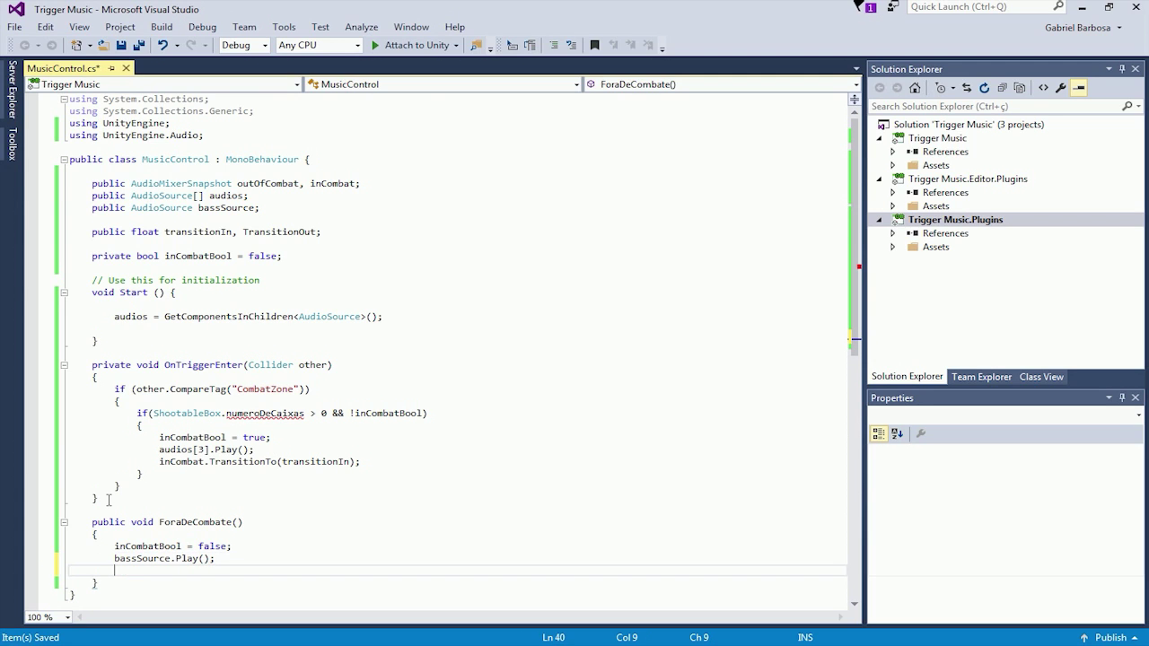
text(ou)
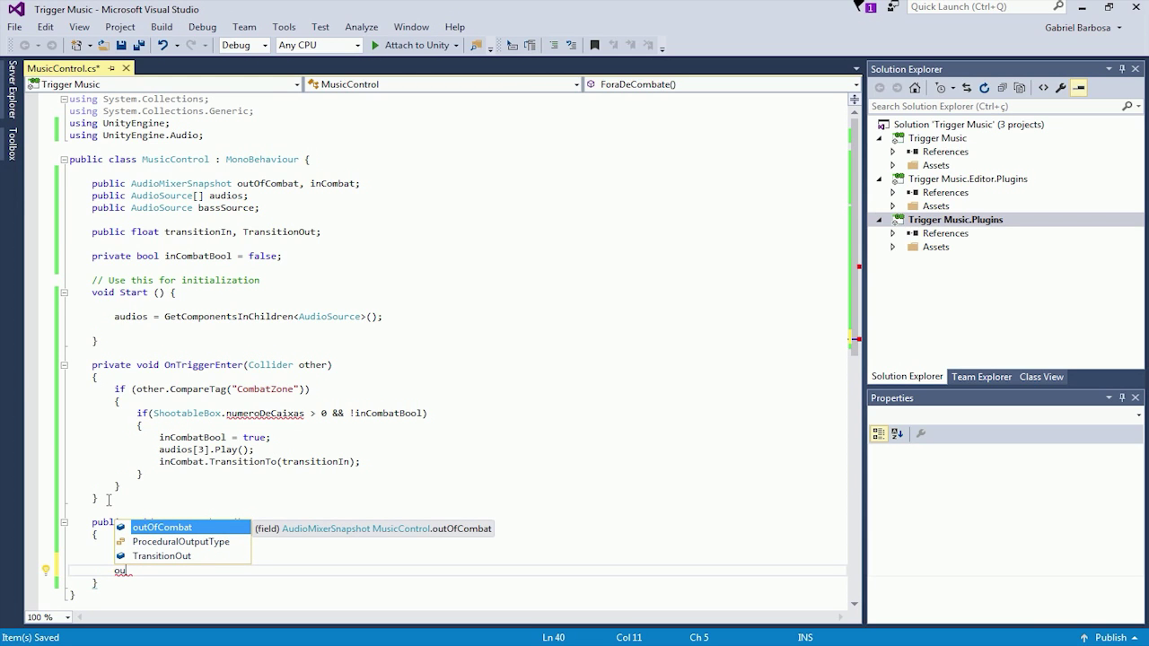
key(Tab)
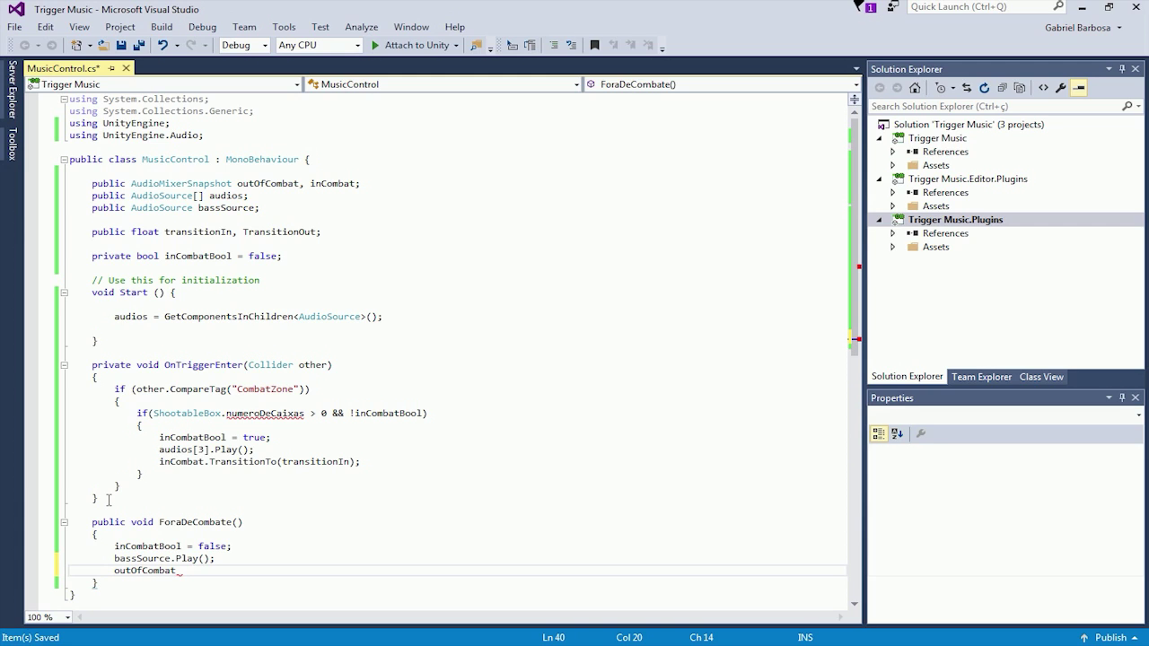
text(.tran)
key(Tab)
text(()
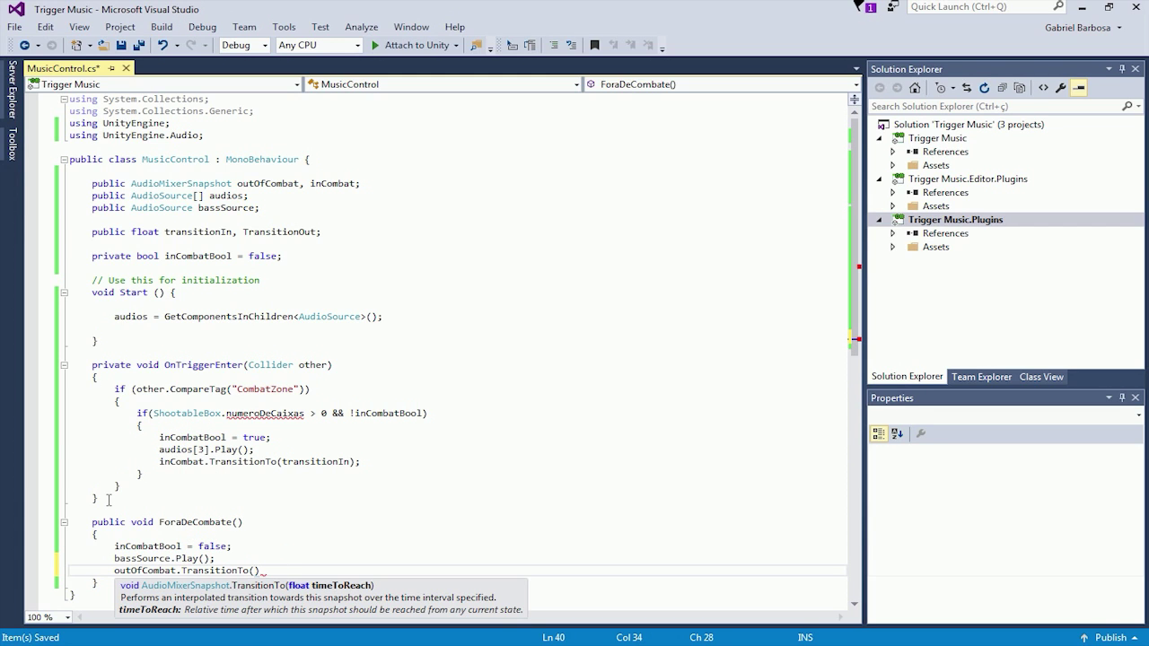
text(tra)
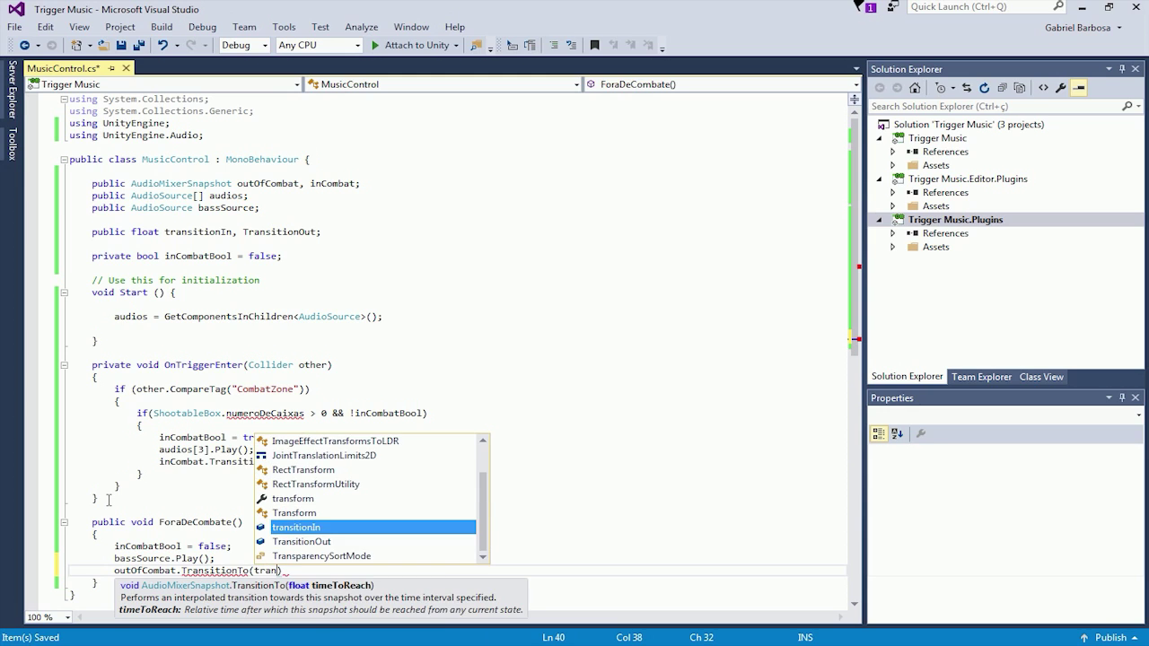
text(n)
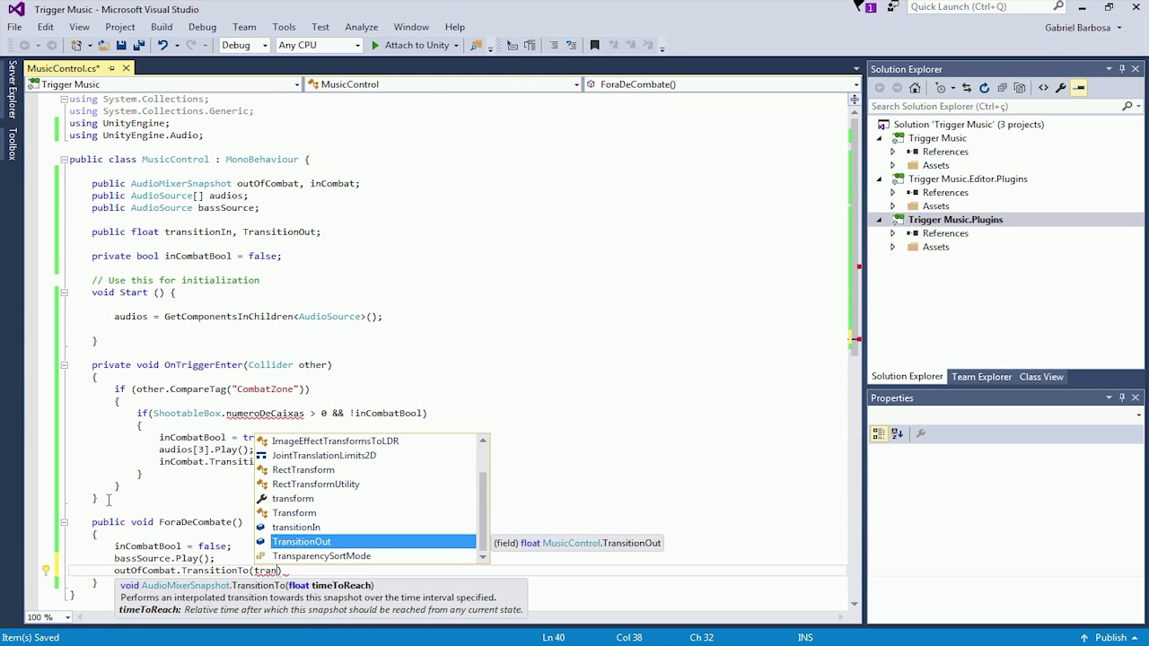
key(Tab)
text())
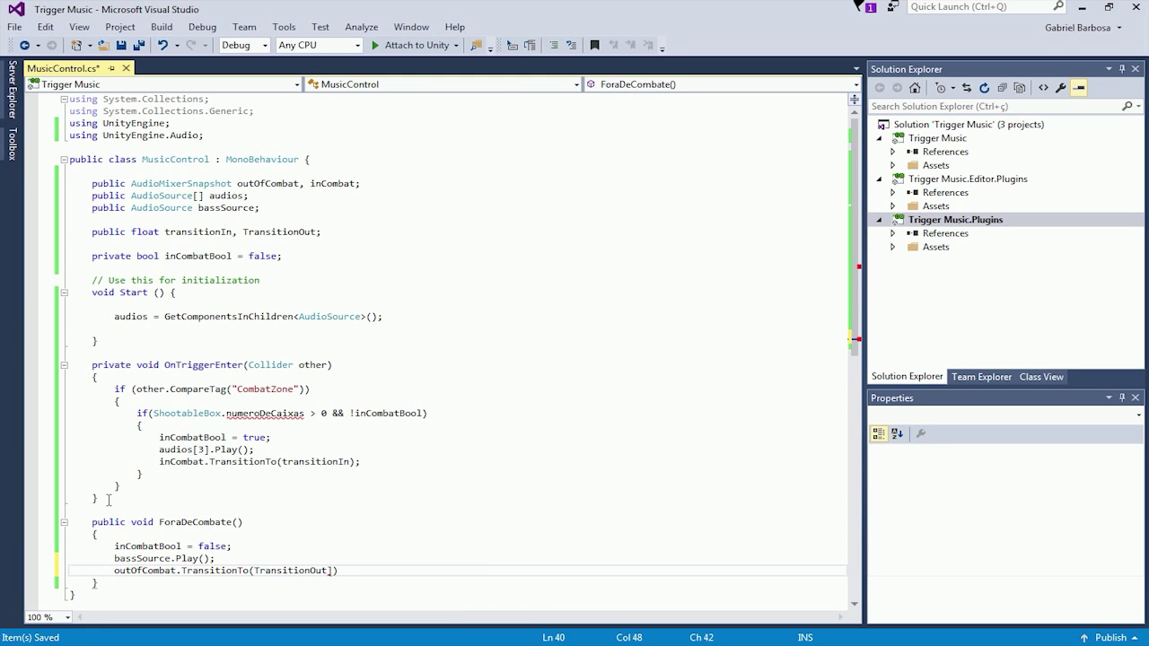
text(;)
key(alt+Tab)
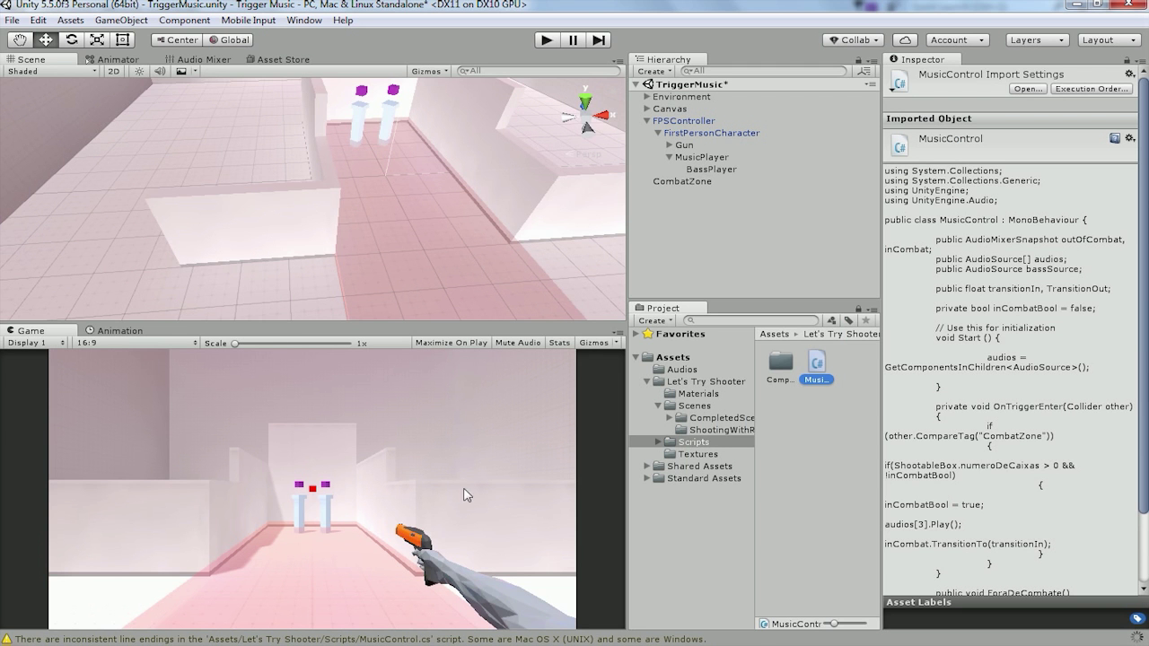
Open ShootableBox.cs from the CompletedScripts folder in Visual Studio
double_click(779, 364)
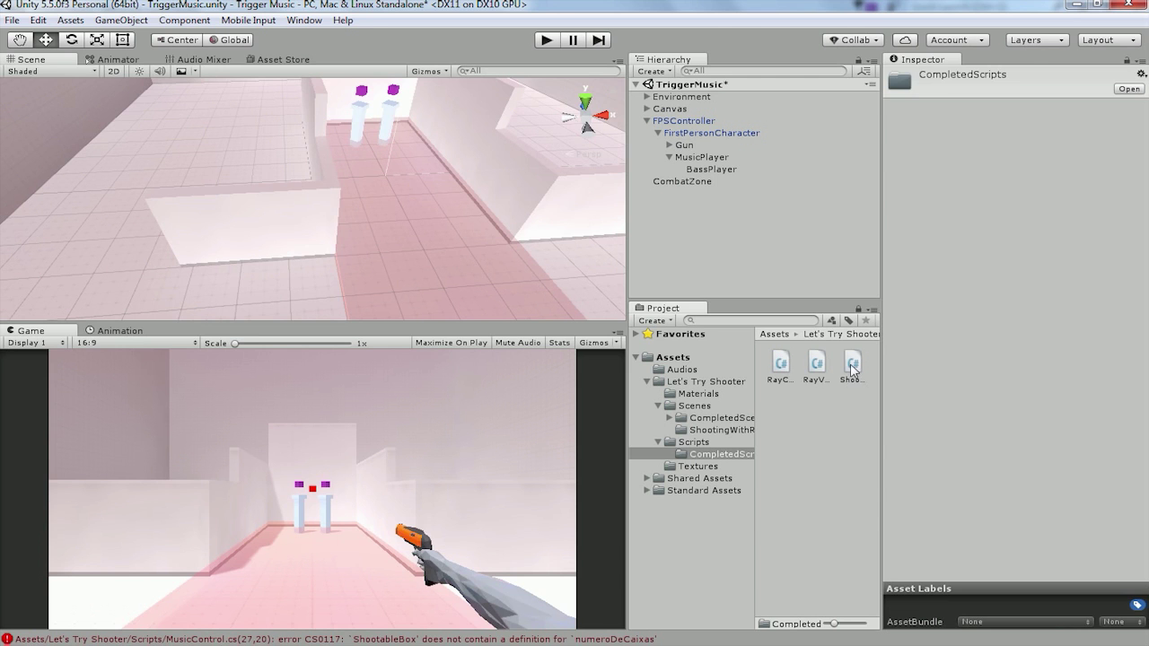
click(851, 367)
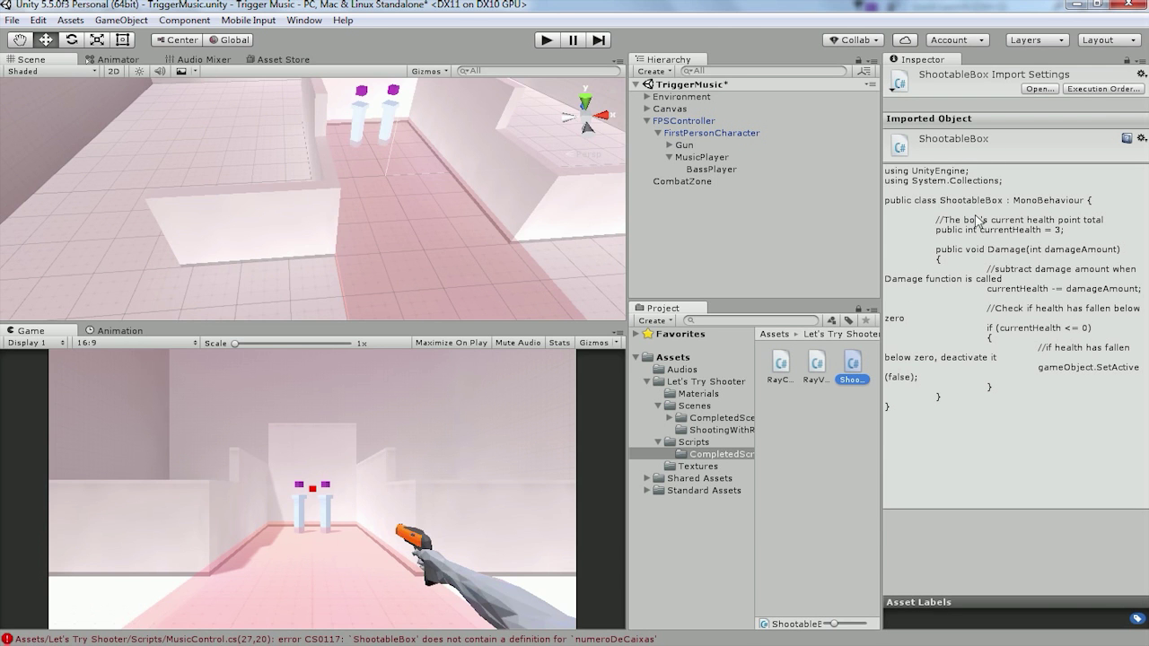
double_click(851, 368)
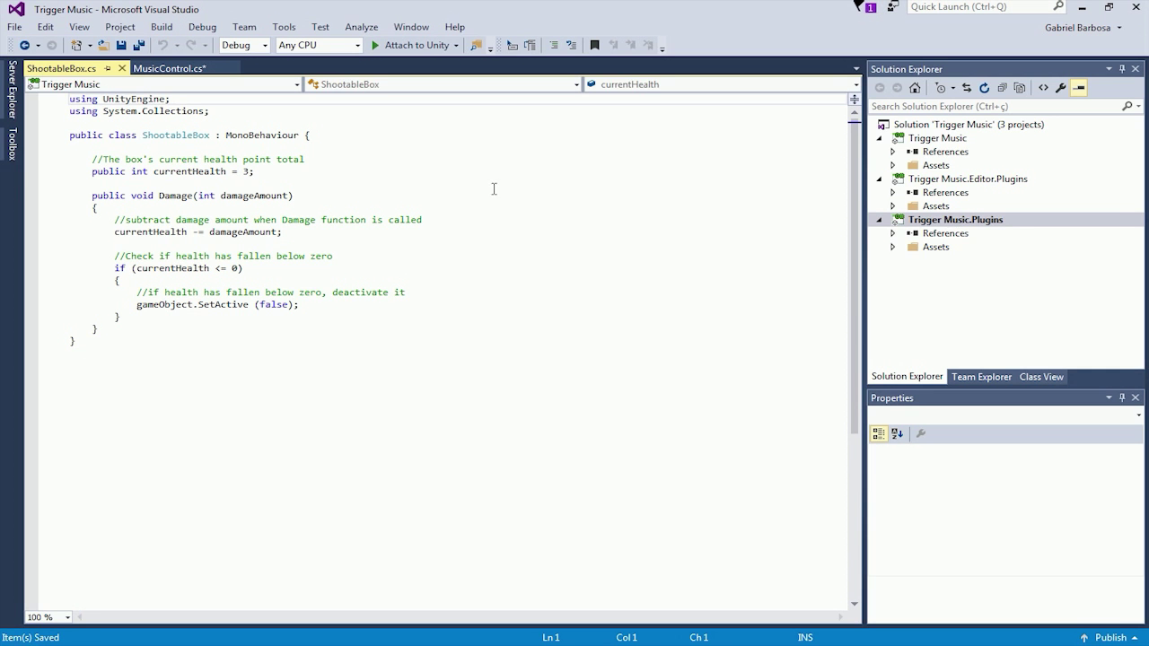
Declare public static int numeroDeCaixas; below the currentHealth field
click(278, 180)
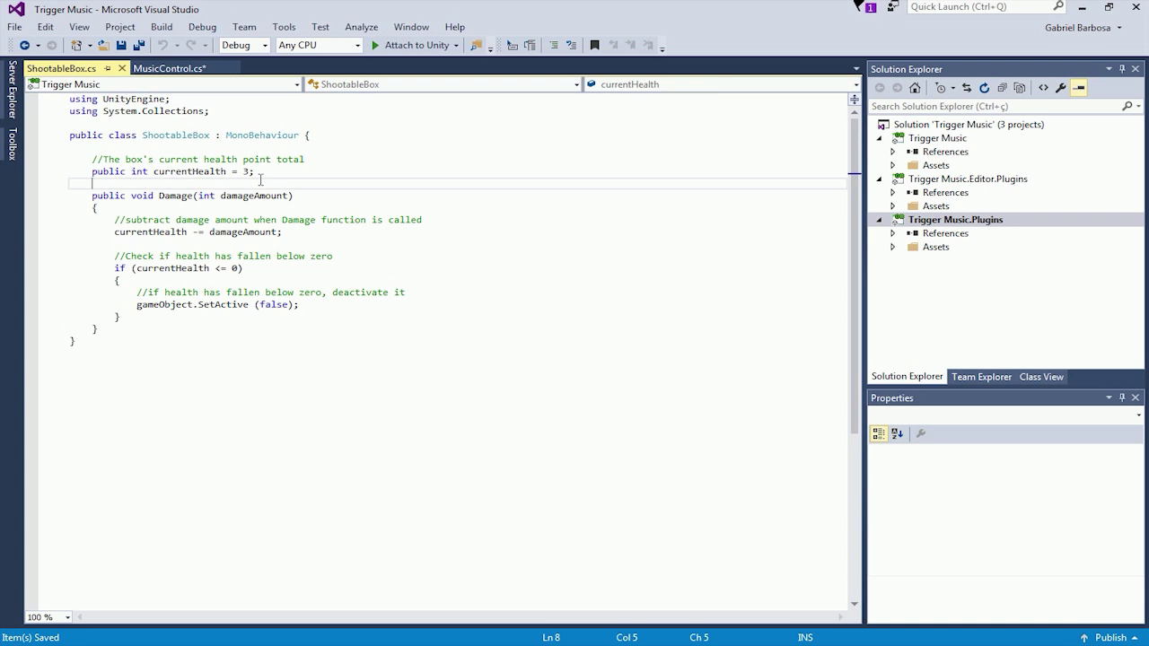
key(Return)
key(Return)
key(Up)
text(public static int numeroDeCaixas)
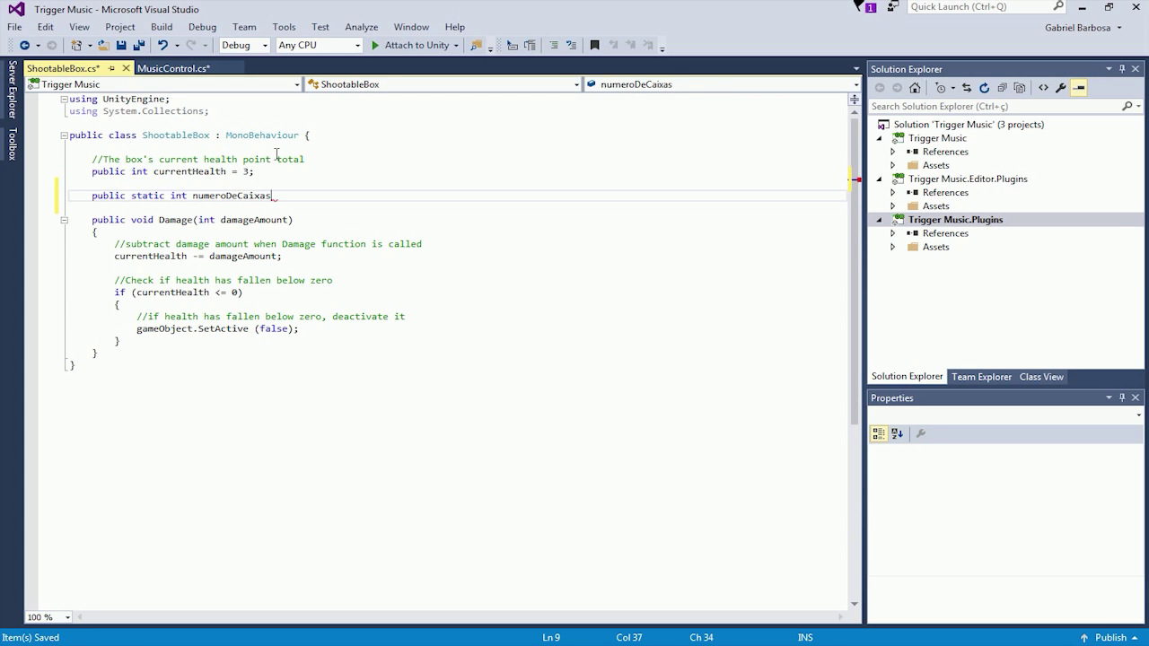
text(;)
Add a Start() method and begin incrementing numeroDeCaixas inside it
key(Down)
key(Return)
key(Return)
key(Up)
text(void Start)
key(Return)
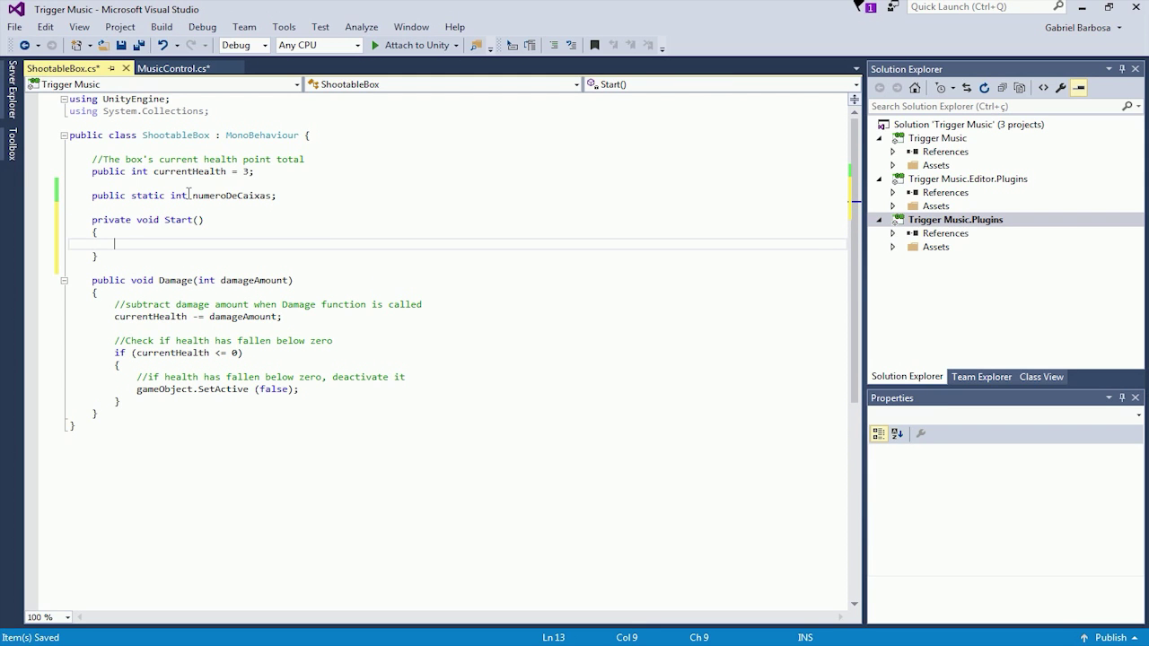
text(num)
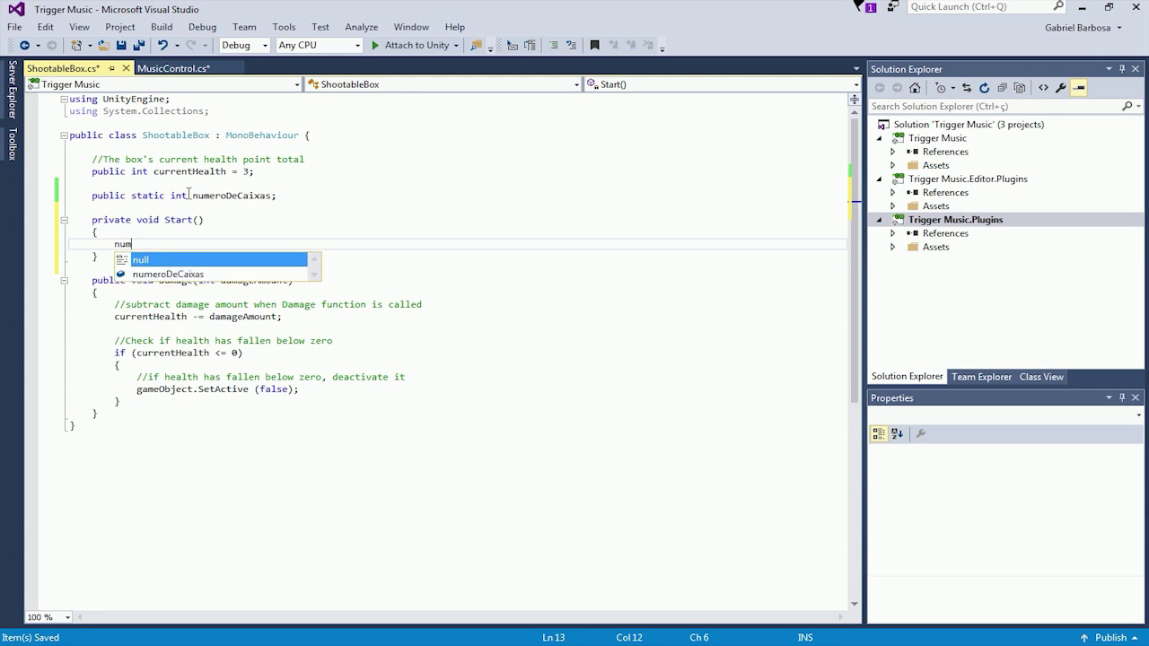
key(ctrl+space)
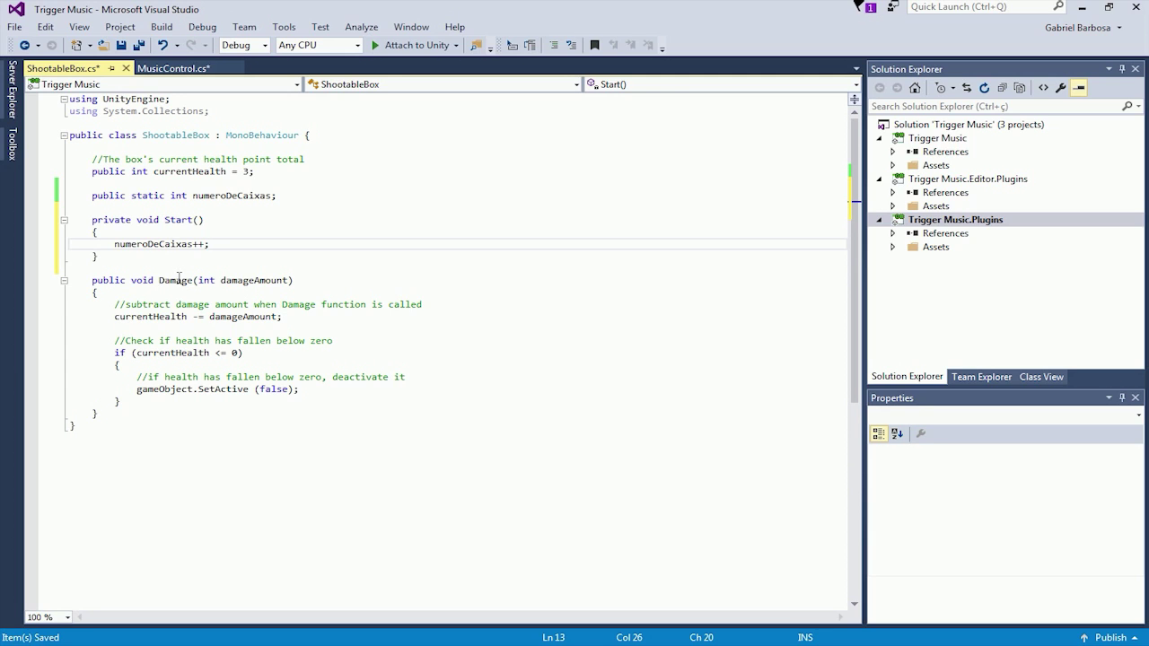
Add a numeroDeCaixas decrement after the SetActive call in ShootableBox's Damage function
click(307, 392)
key(Return)
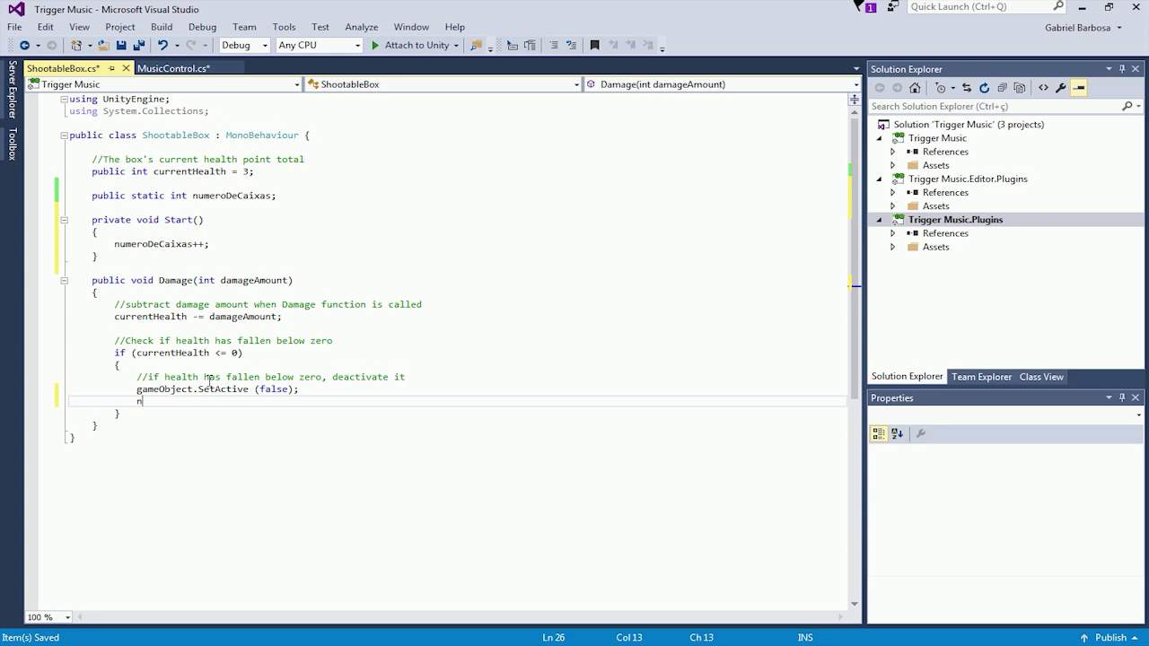
text(um)
key(Tab)
Add if (numeroDeCaixas <= 0) FindObjectOfType<MusicControl>().ForaDeCombate(); below the decrement
key(Return)
text(if()
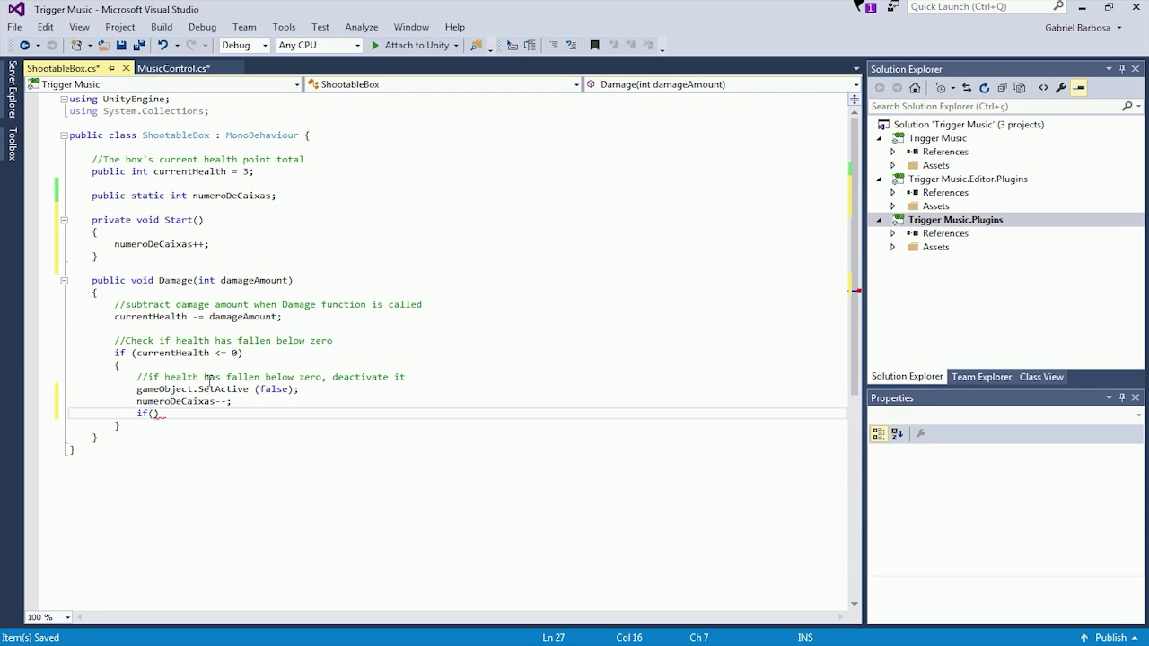
key(Tab)
text(<= 0))
key(Return)
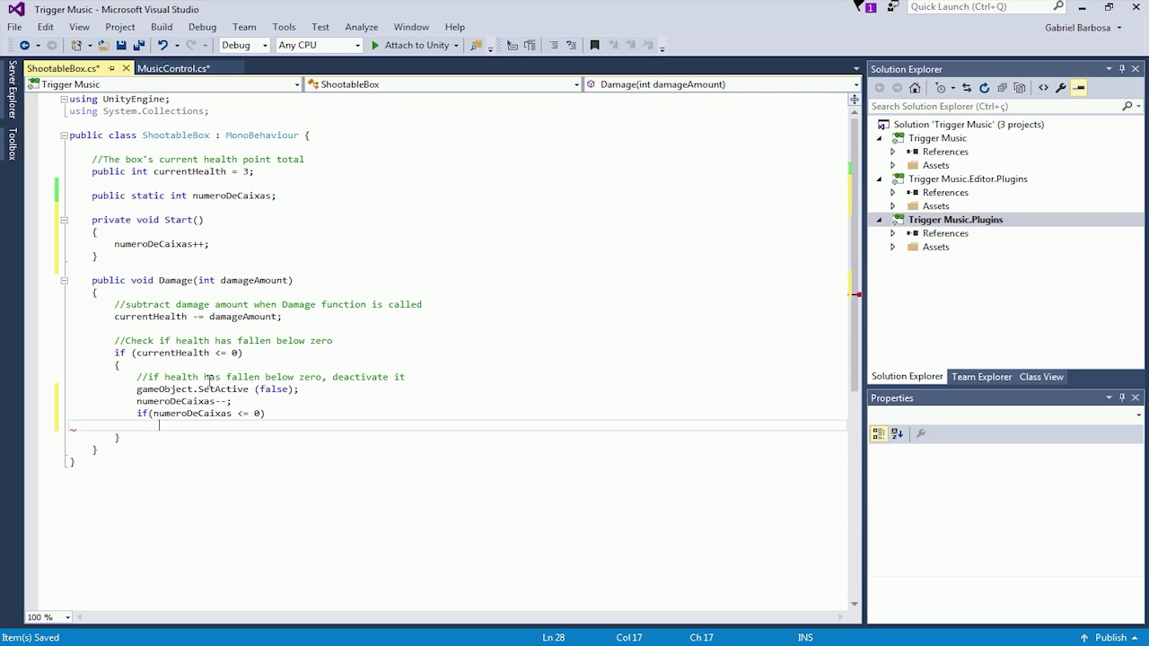
text(find)
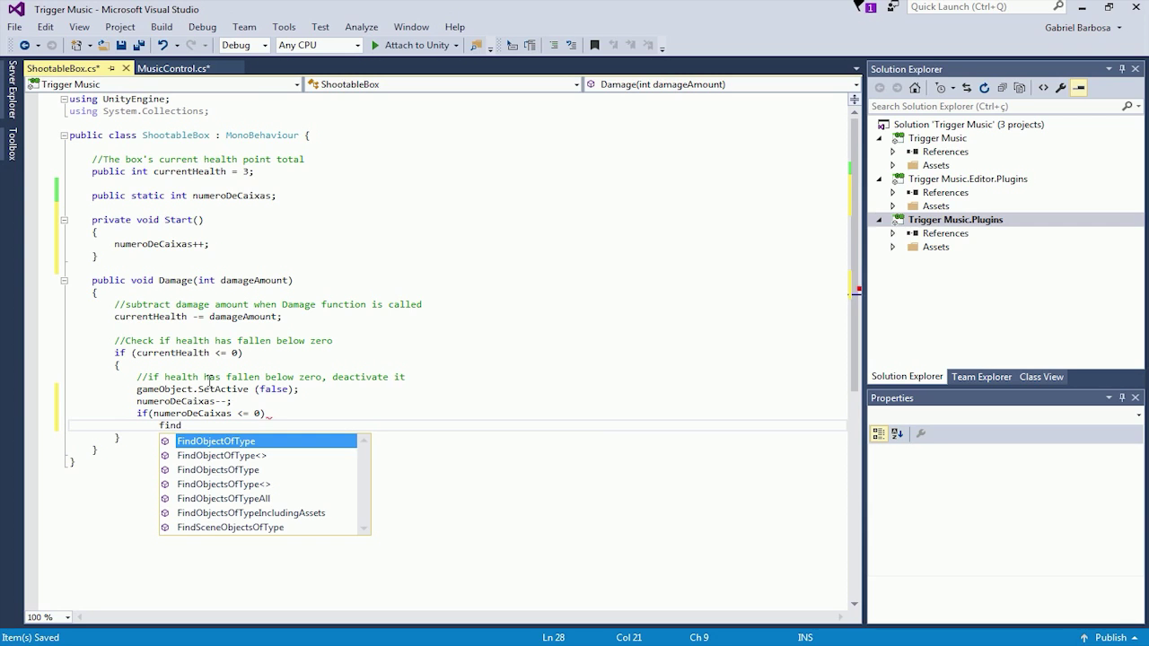
key(Tab)
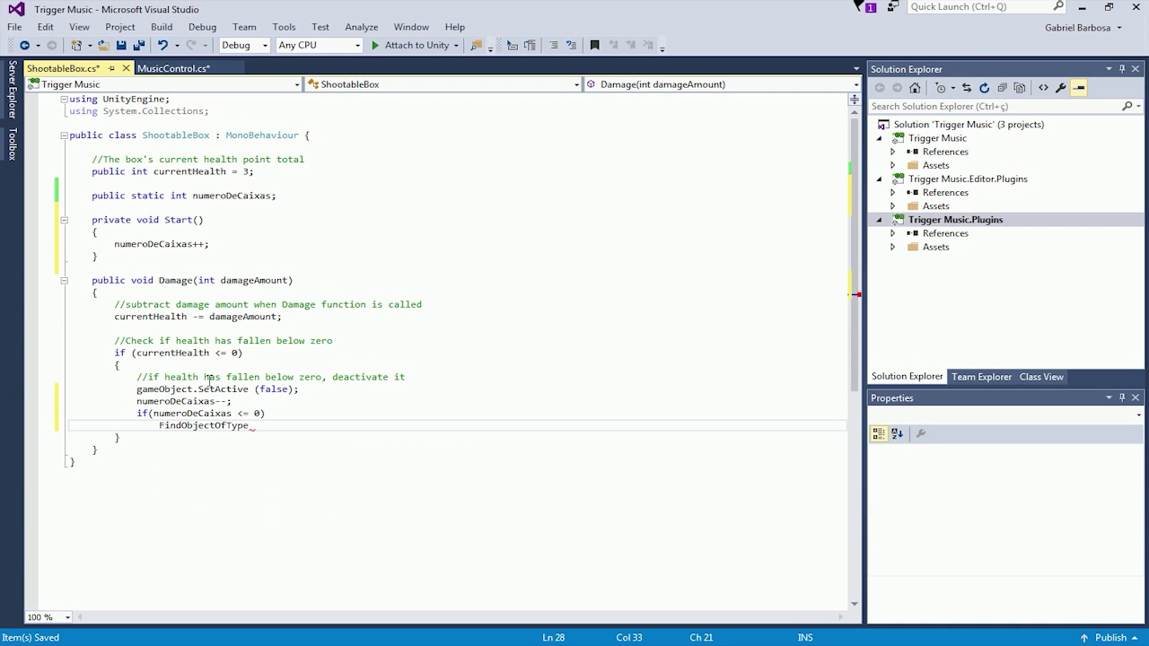
text(<Mu)
key(Tab)
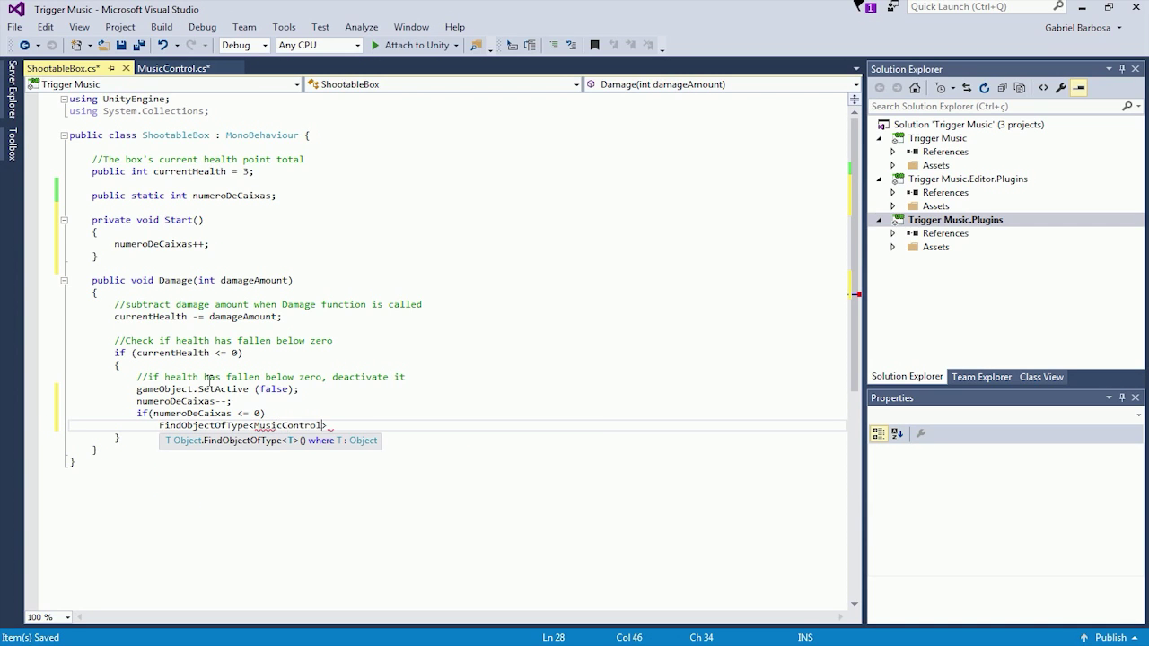
text(>().)
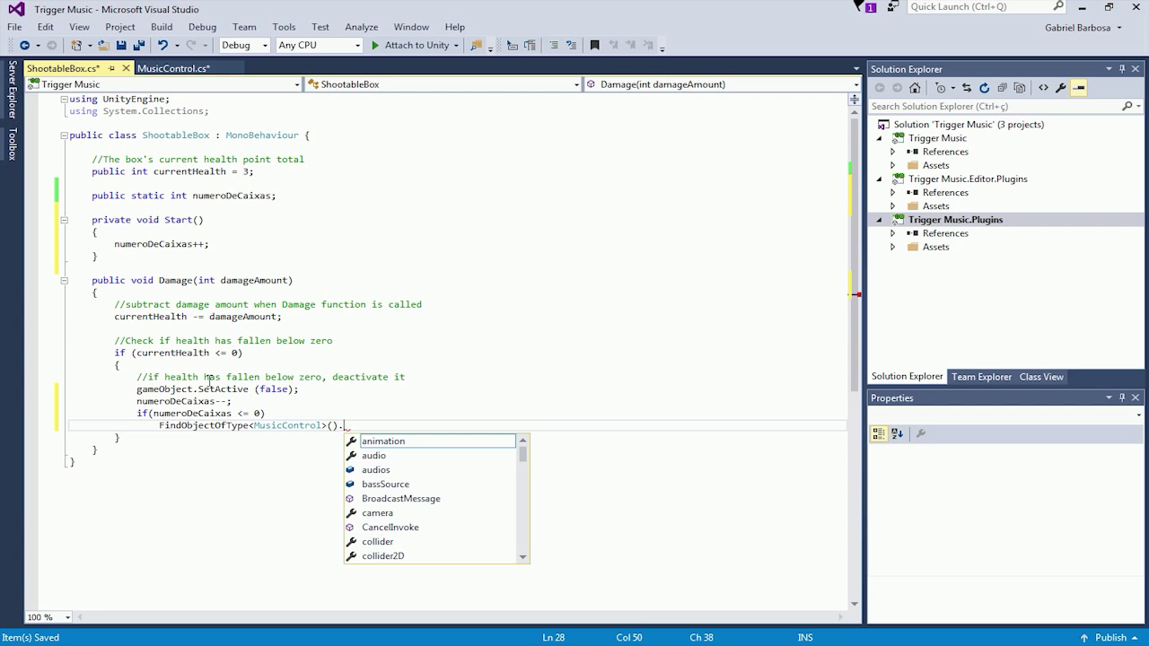
text(Fo)
key(Tab)
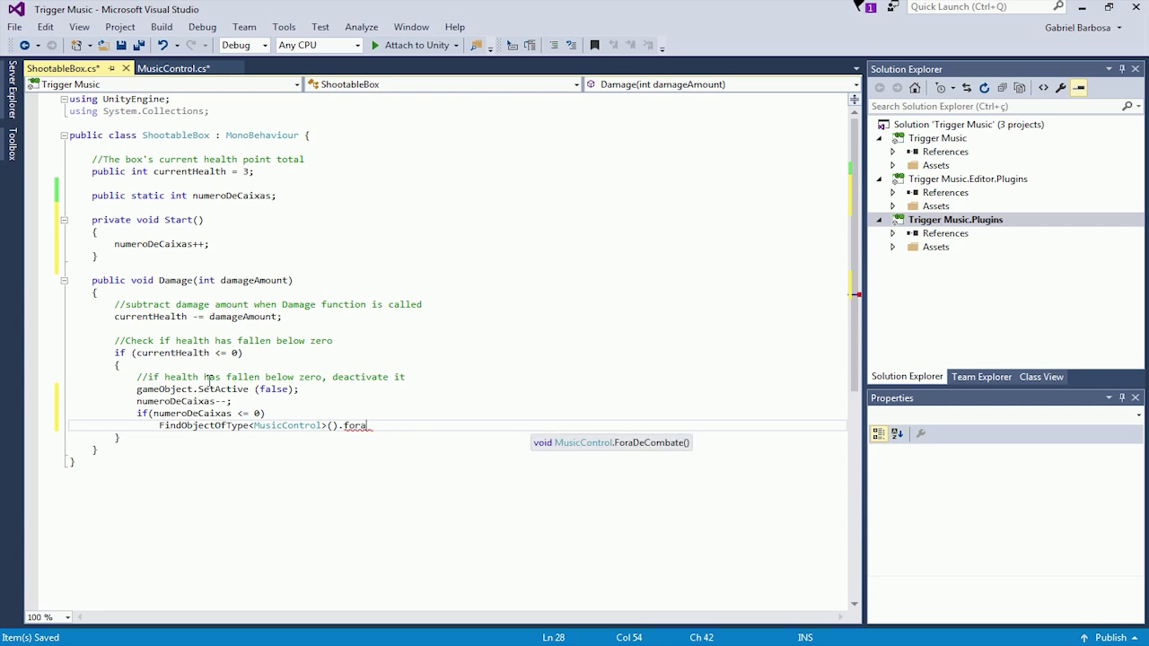
text(();)
Save ShootableBox.cs, MusicControl.cs and all open files, then return to Unity's FPSController
key(ctrl+s)
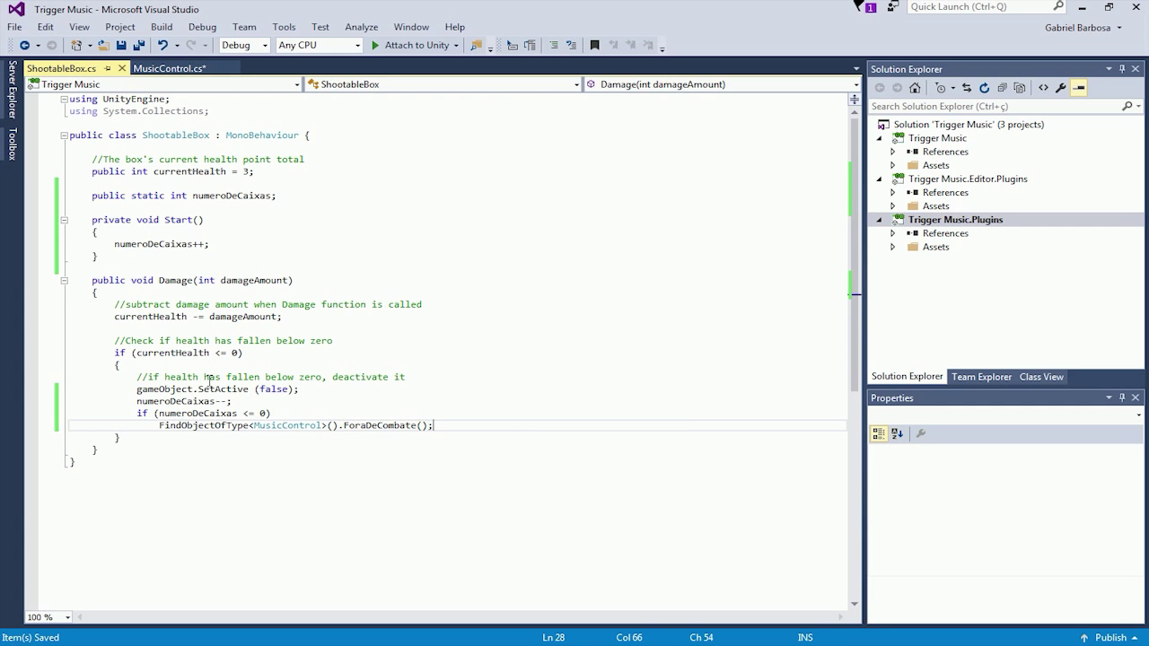
click(166, 68)
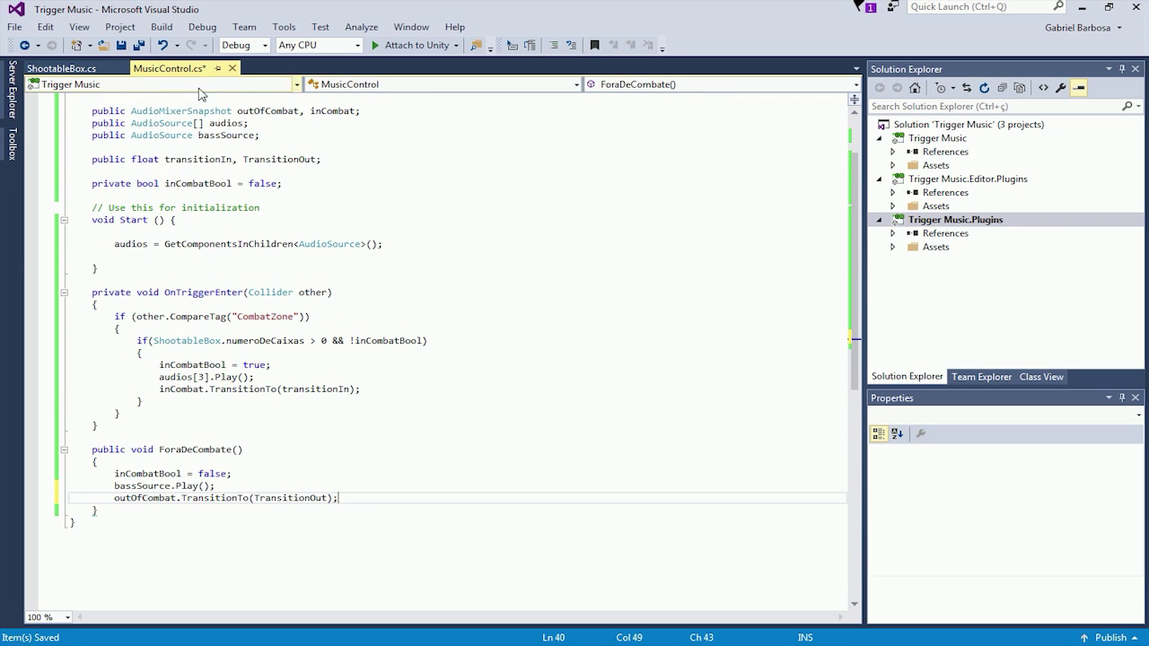
scroll(271, 351, up, 2)
scroll(296, 349, down, 2)
key(ctrl+s)
click(15, 27)
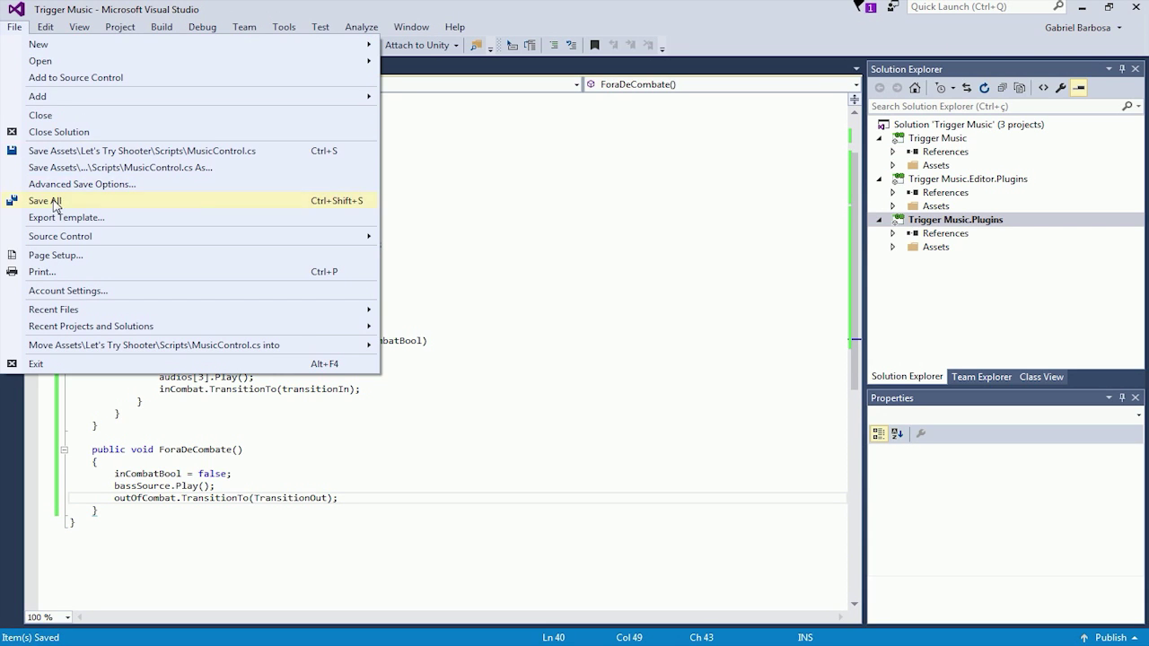
click(59, 201)
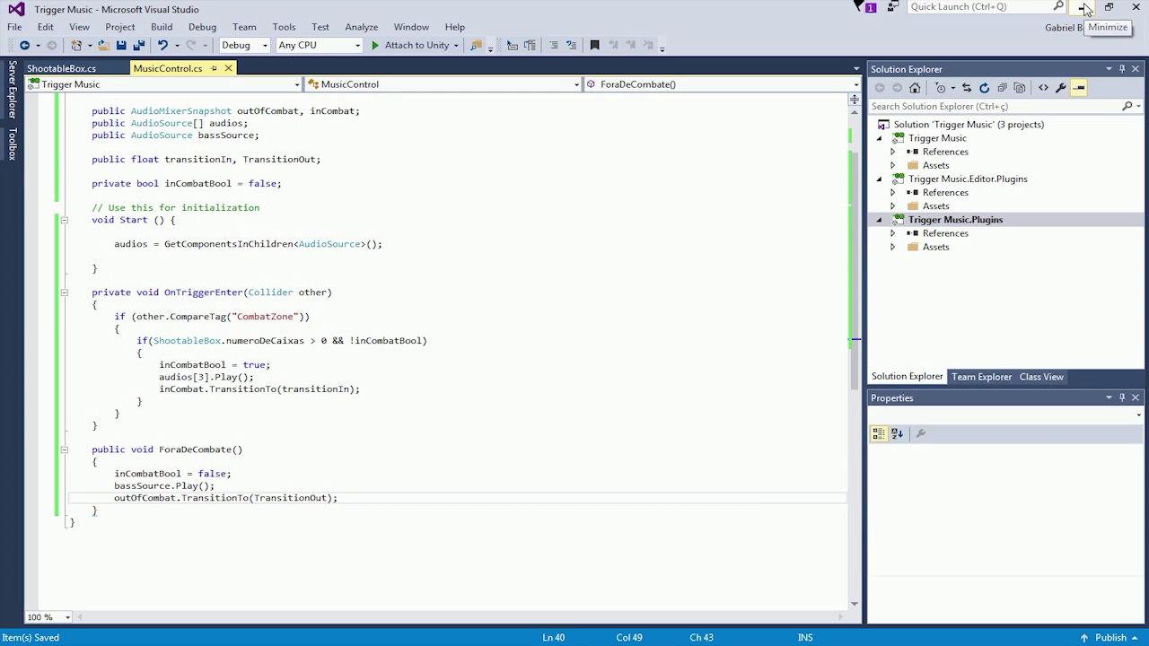
click(1084, 8)
click(690, 120)
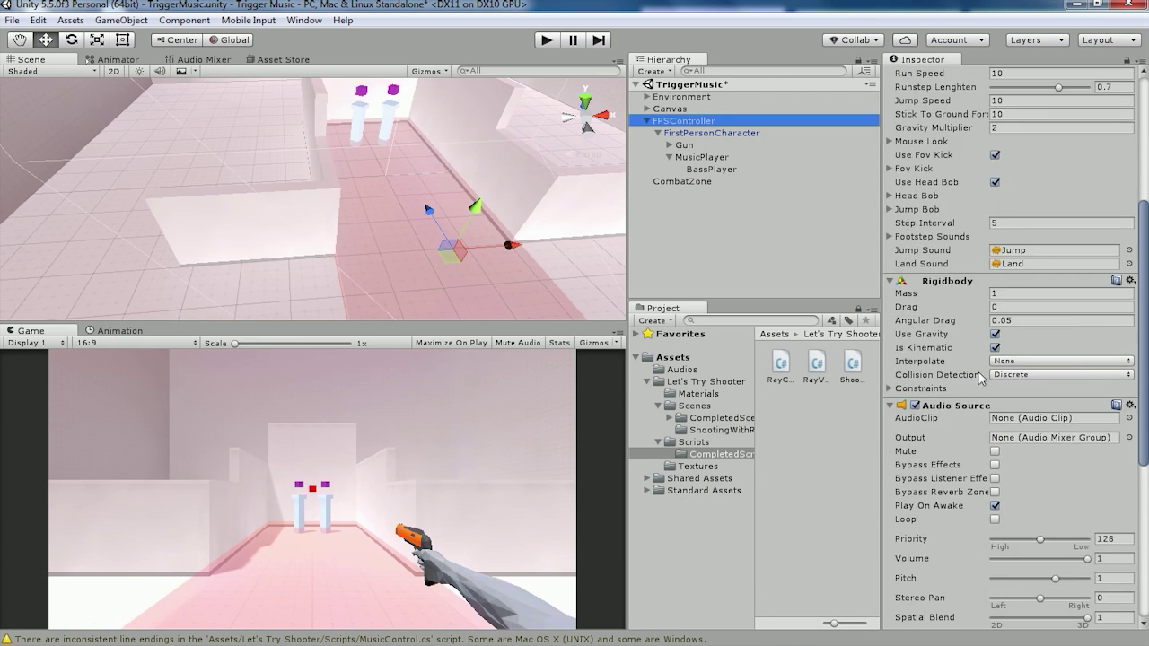
Add the Music Control script component to FPSController
scroll(987, 372, down, 10)
scroll(1019, 437, up, 10)
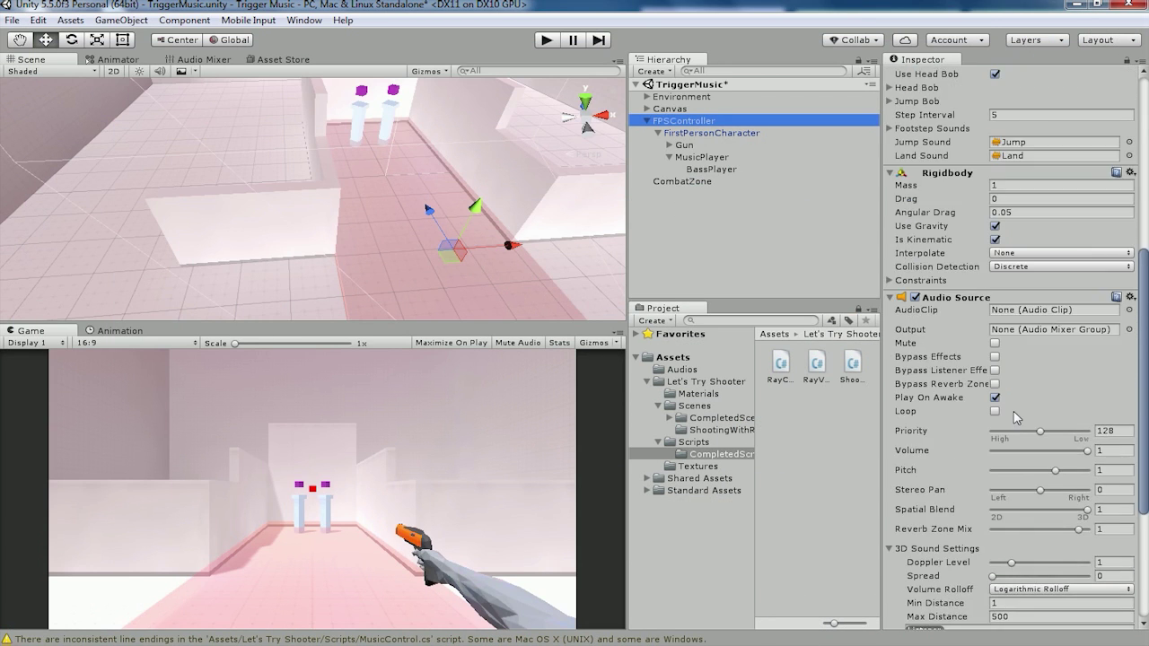
scroll(1005, 404, down, 10)
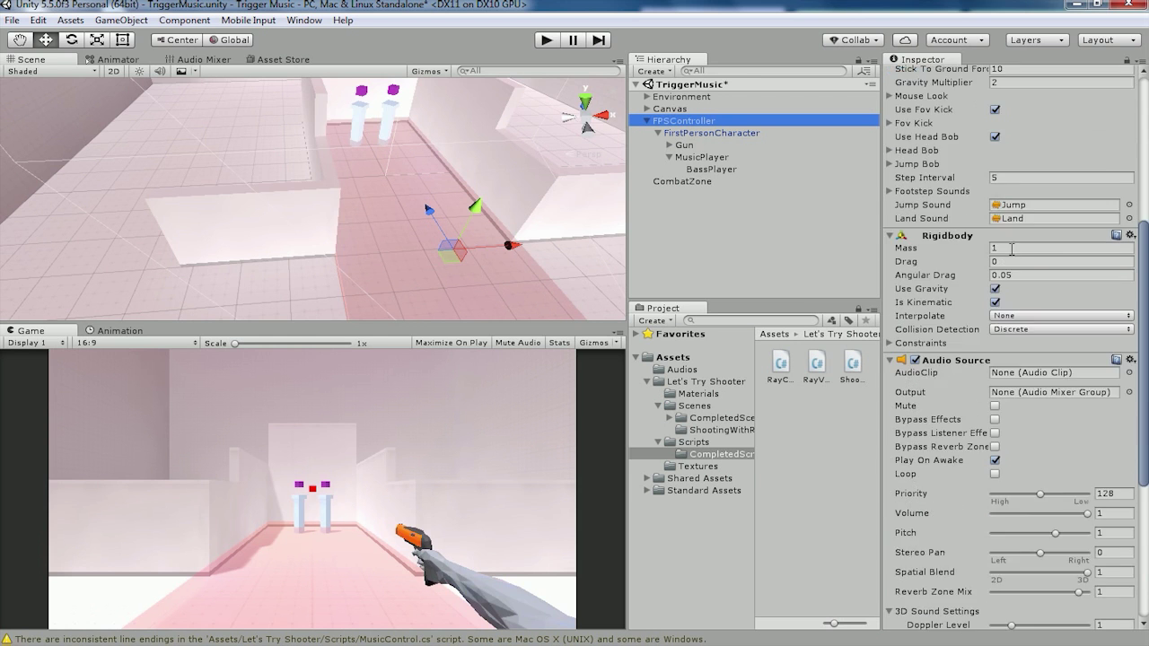
click(998, 608)
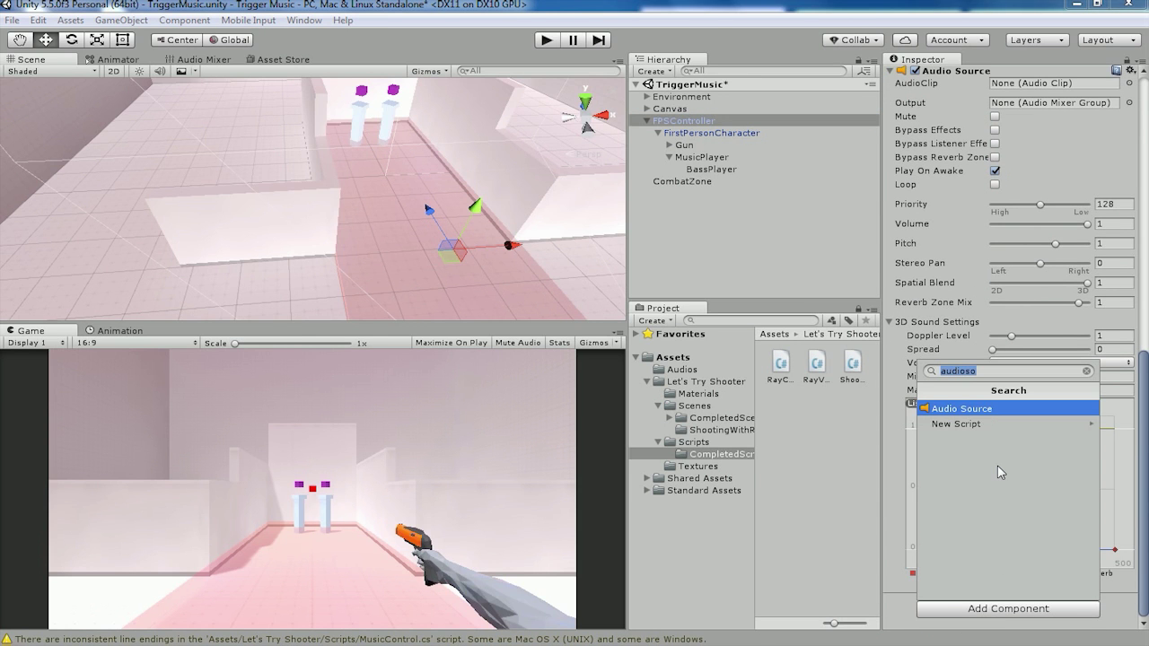
text(music)
click(951, 409)
Set Out Of Combat to the Quiet snapshot and In Combat to the Combat snapshot
scroll(1019, 451, down, 3)
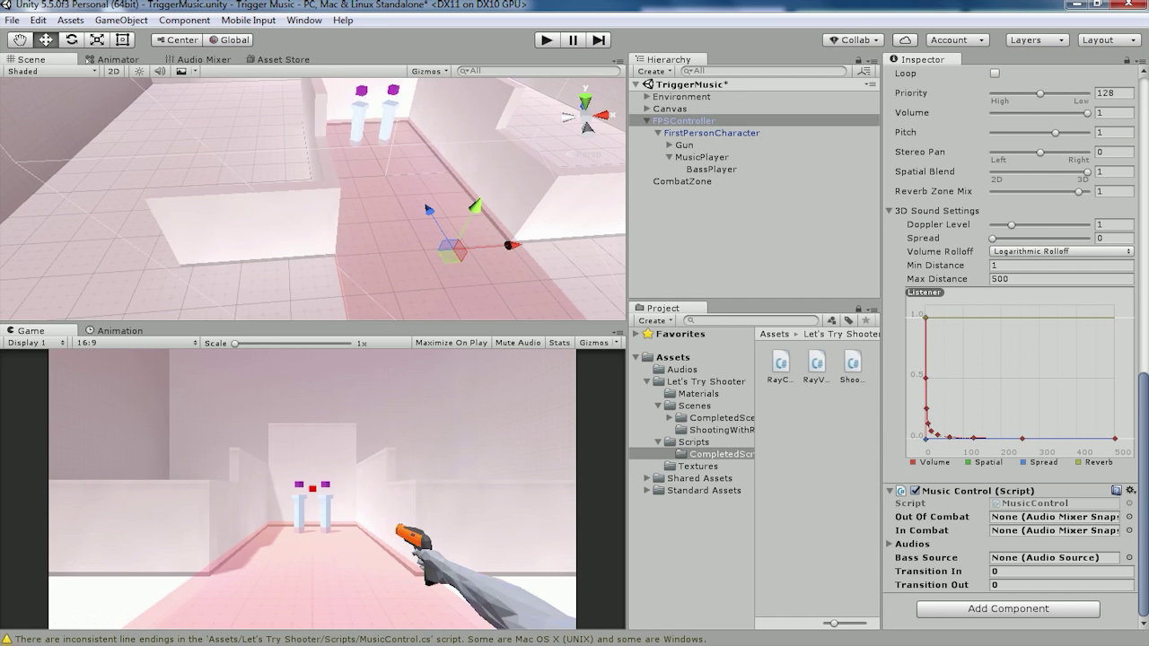
click(1129, 517)
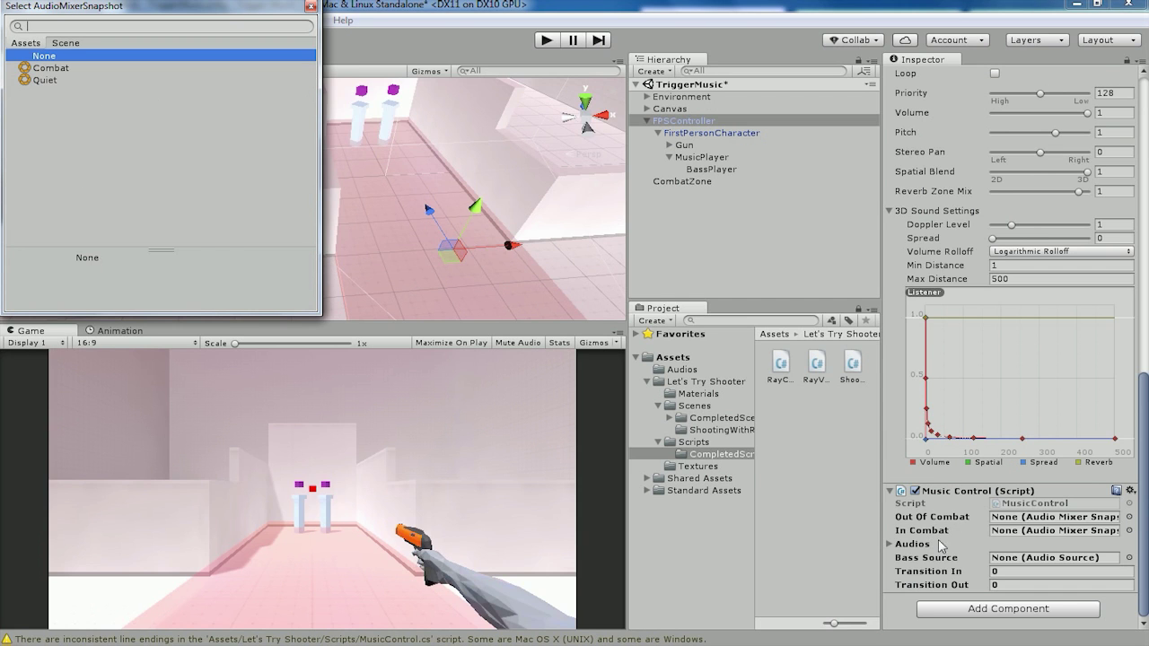
double_click(45, 80)
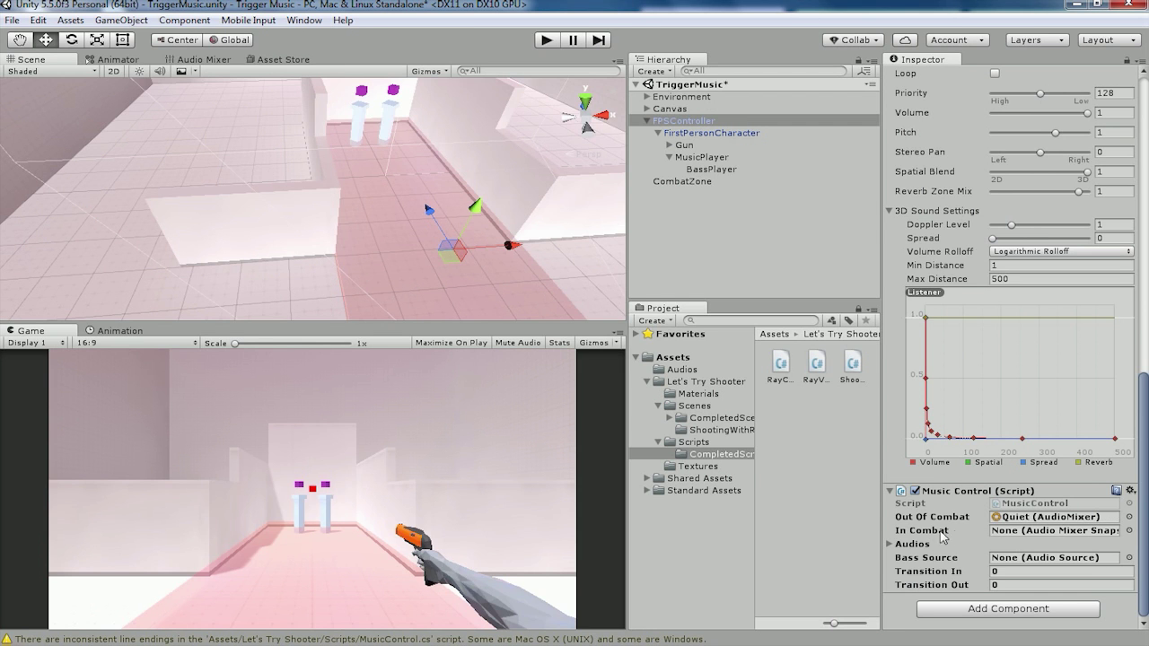
click(1129, 530)
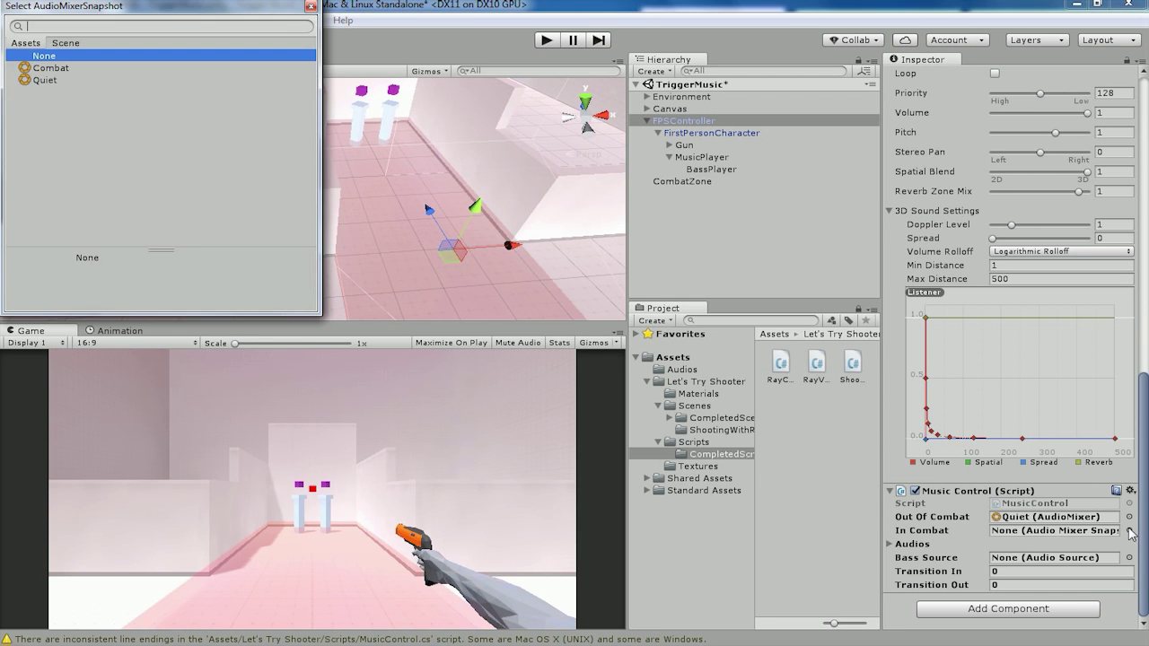
double_click(51, 68)
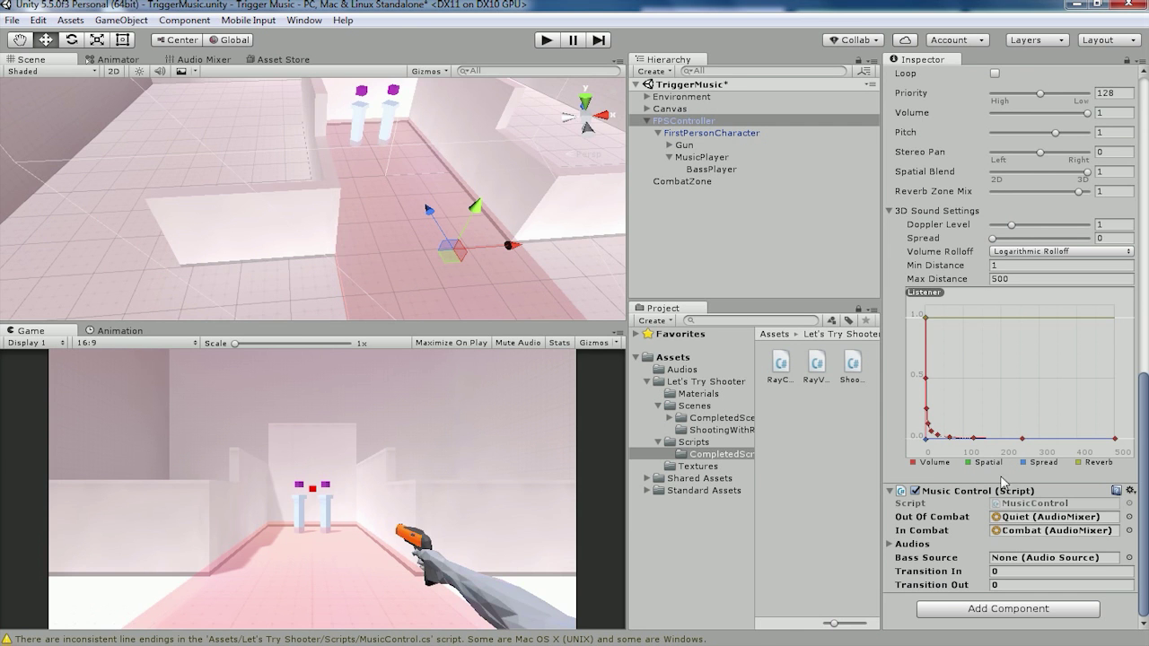
click(891, 544)
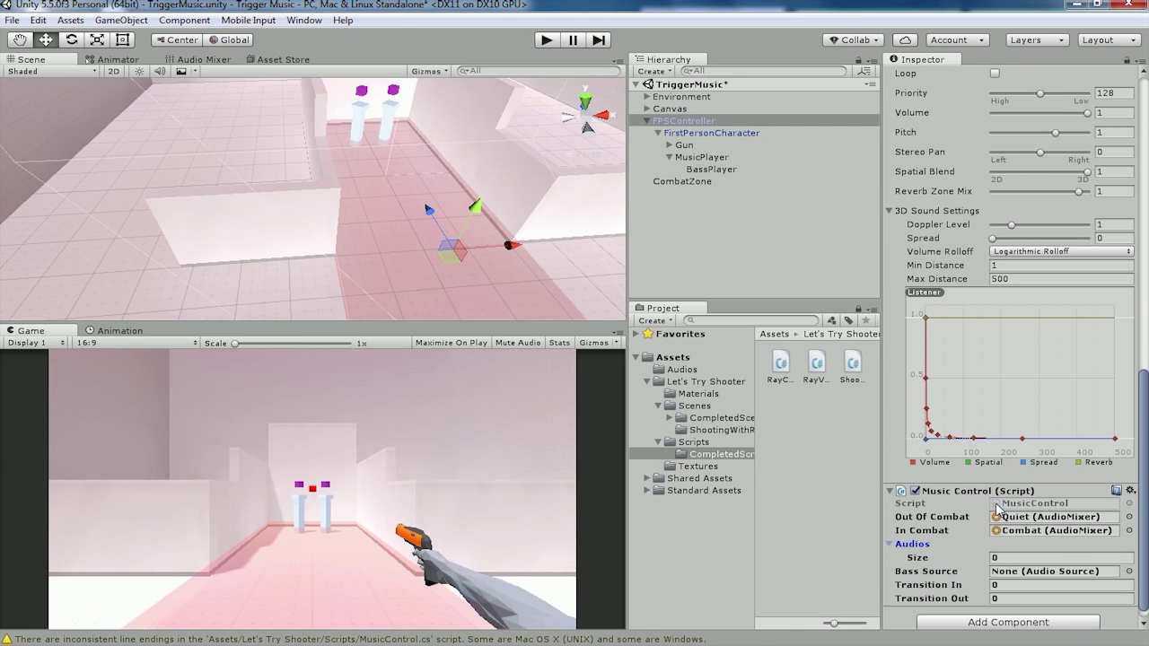
click(891, 530)
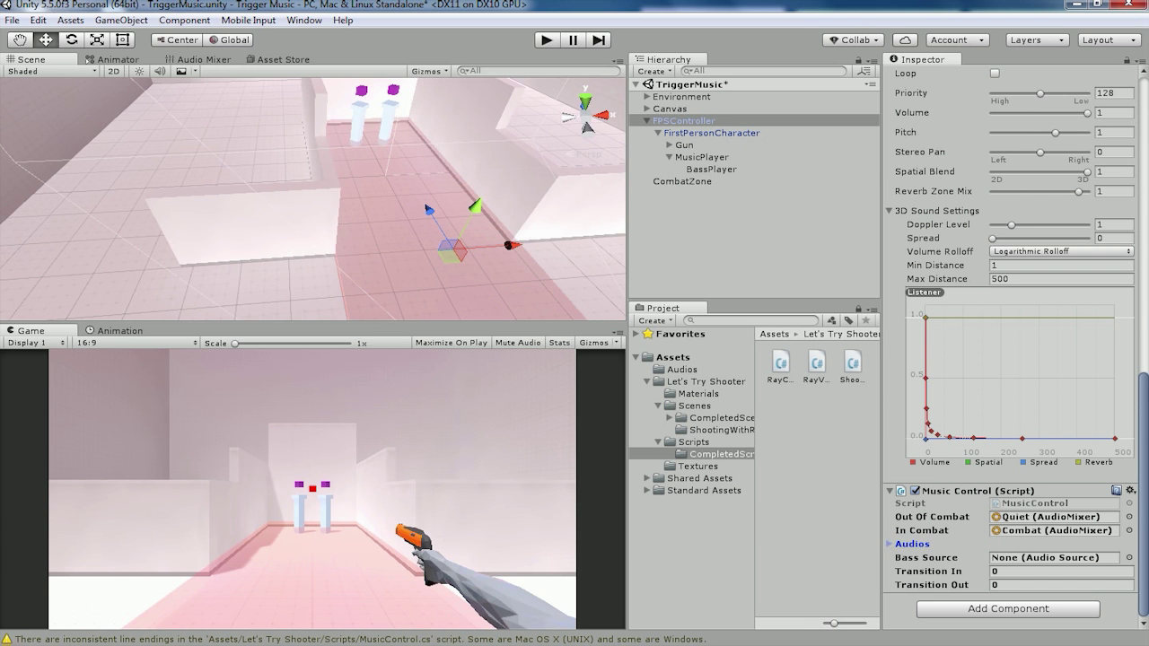
click(706, 538)
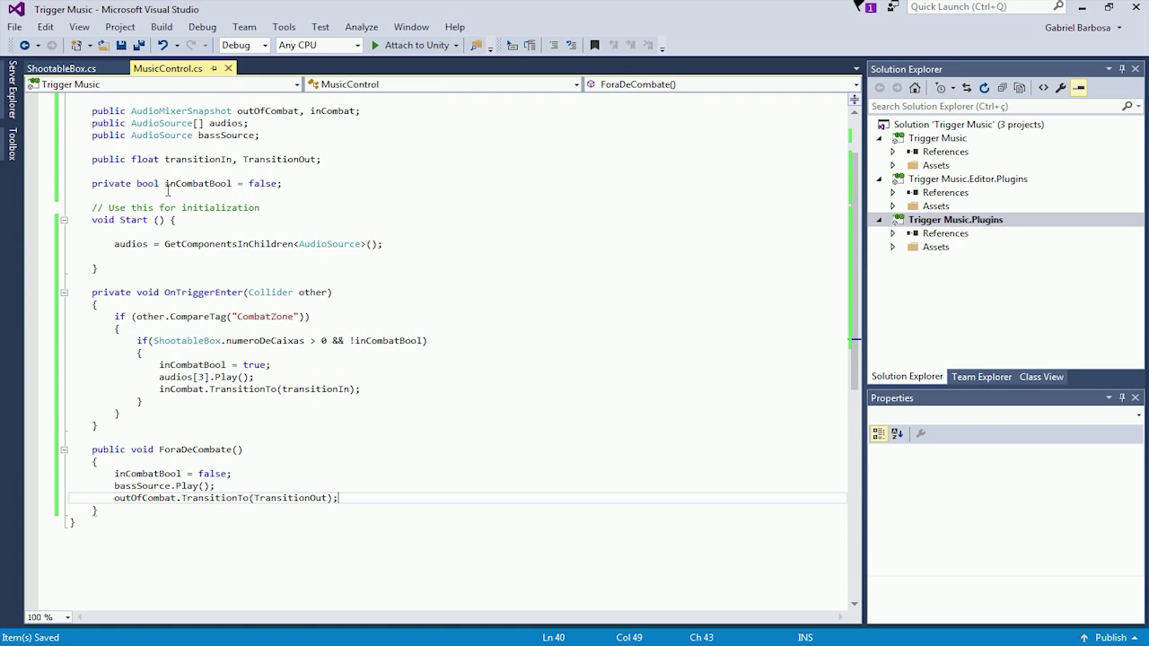
Review the audios and other public field declarations at the top of MusicControl.cs
scroll(316, 220, up, 2)
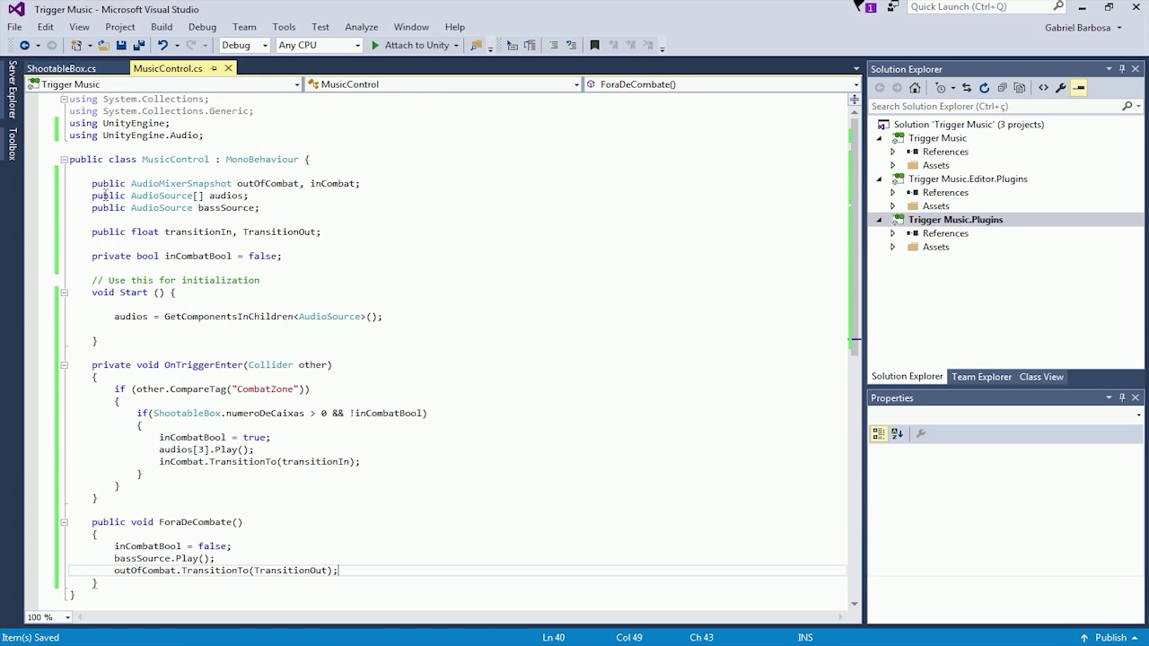
drag(128, 195, 93, 196)
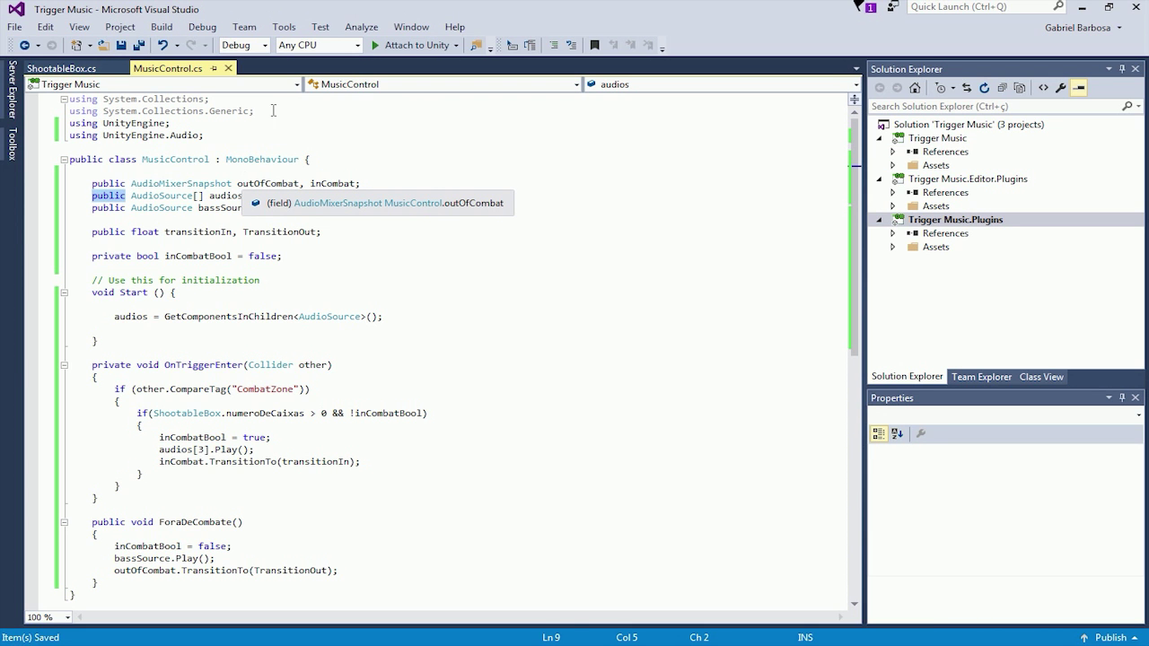
click(1083, 7)
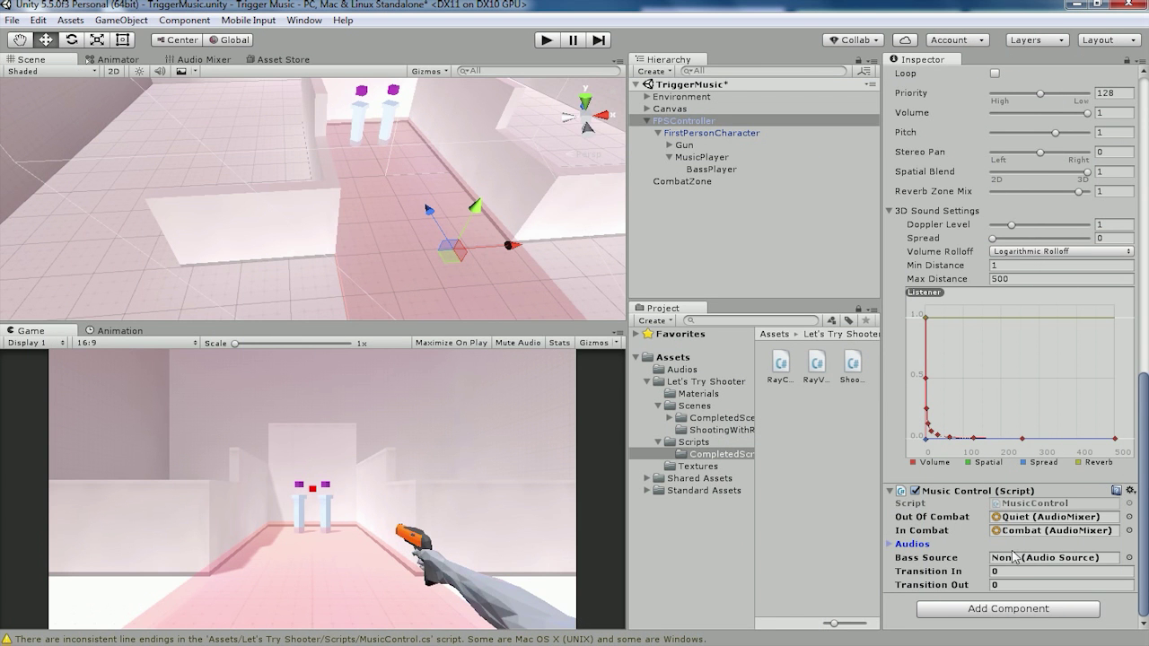
Assign BassPlayer as Bass Source, with Transition In 0.5 and Transition Out 7.5
click(1130, 558)
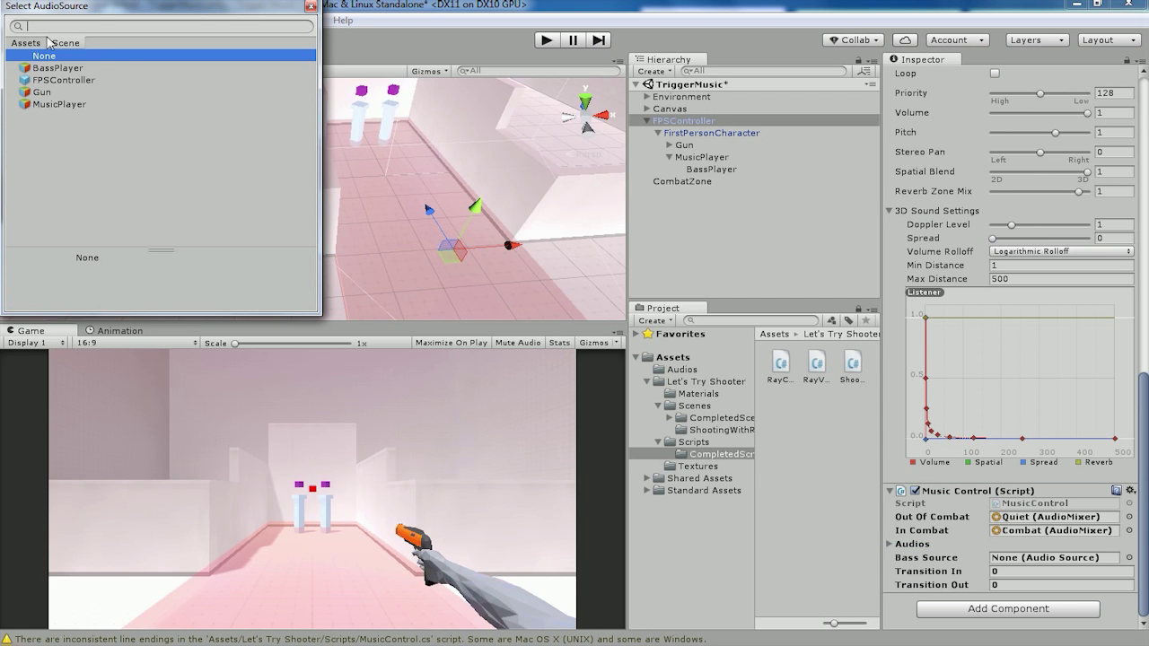
double_click(58, 68)
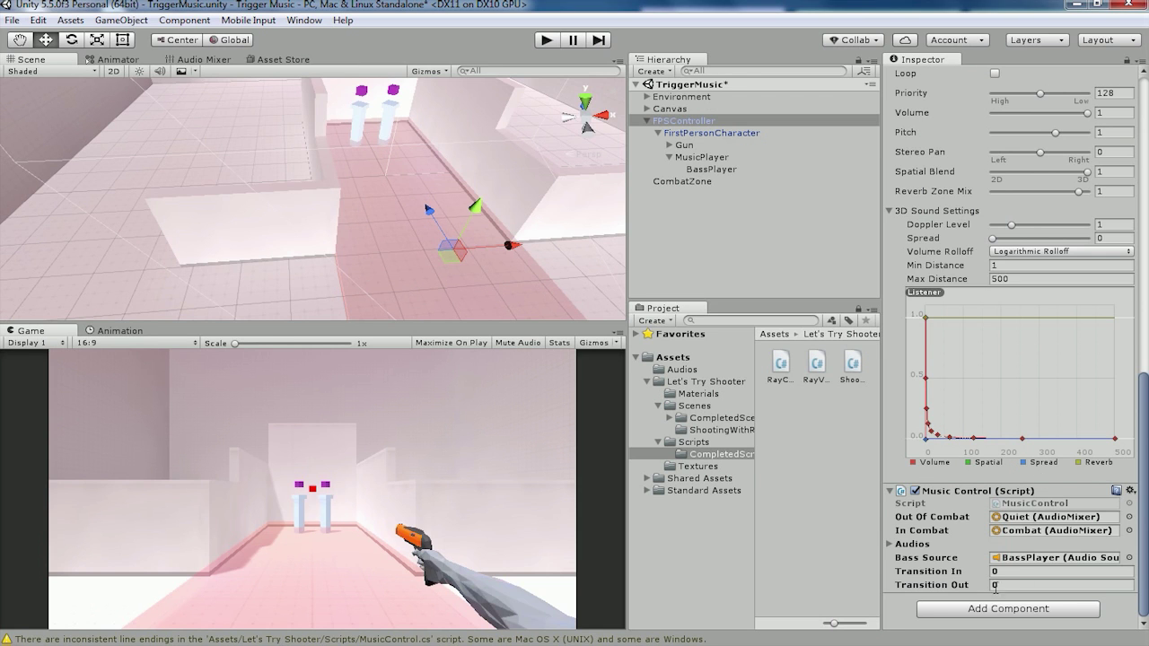
click(1011, 573)
click(1003, 584)
text(7.5)
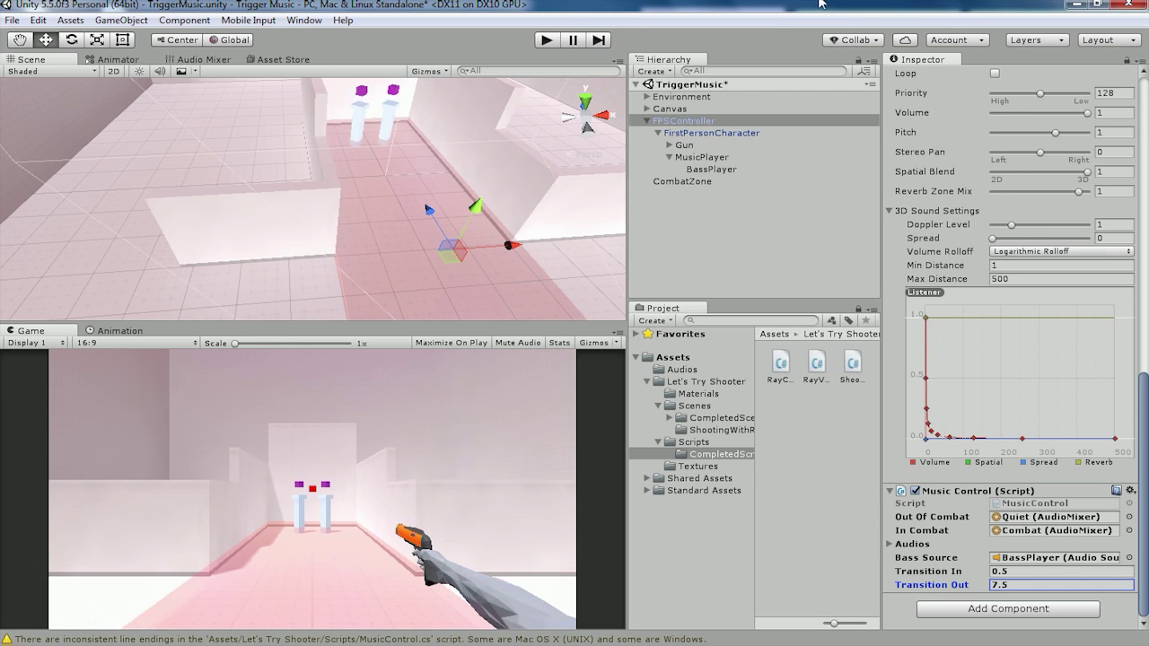
click(647, 120)
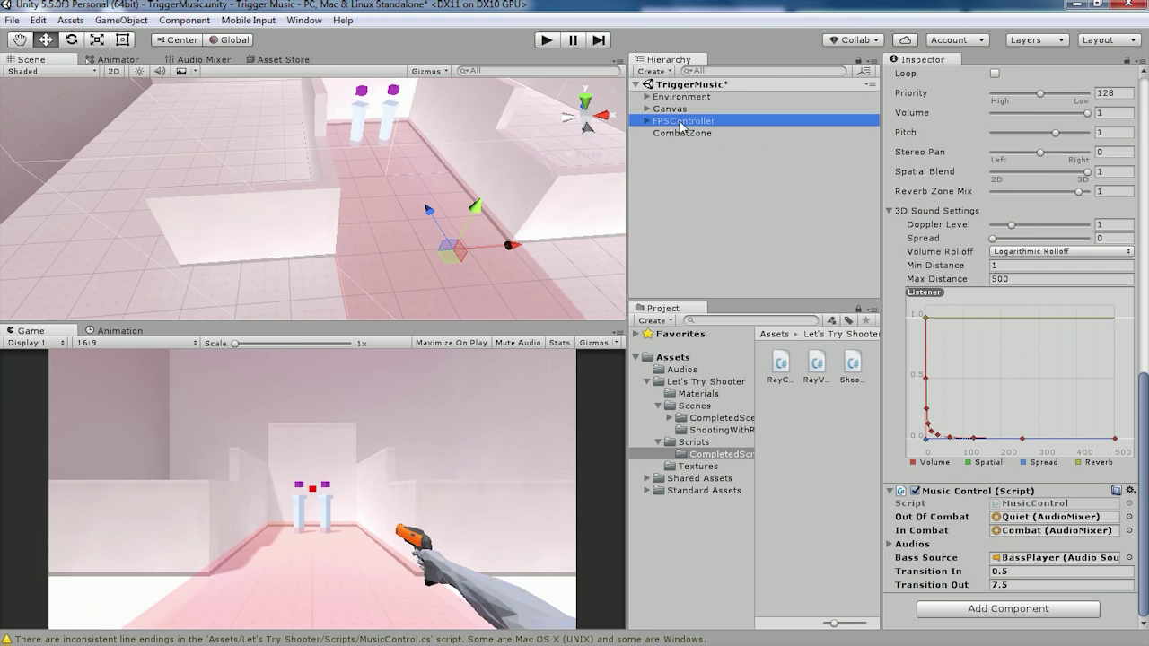
Move the FPSController player leftward along the X axis
click(679, 124)
mouse_move(512, 246)
mouse_down()
mouse_move(213, 253)
mouse_move(28, 227)
mouse_up()
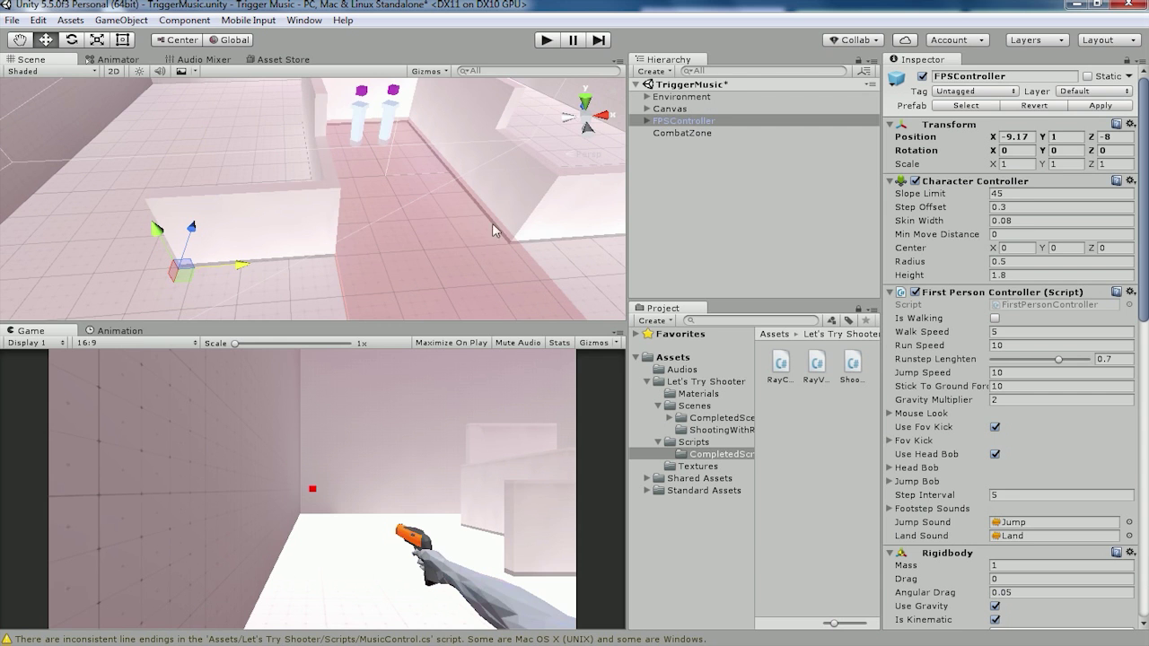
scroll(1081, 430, down, 5)
scroll(1087, 435, up, 4)
scroll(1089, 434, up, 1)
scroll(1076, 429, down, 1)
scroll(1077, 427, down, 1)
scroll(1076, 425, up, 2)
Create a new tag named CombatZone in the Tags list
click(682, 132)
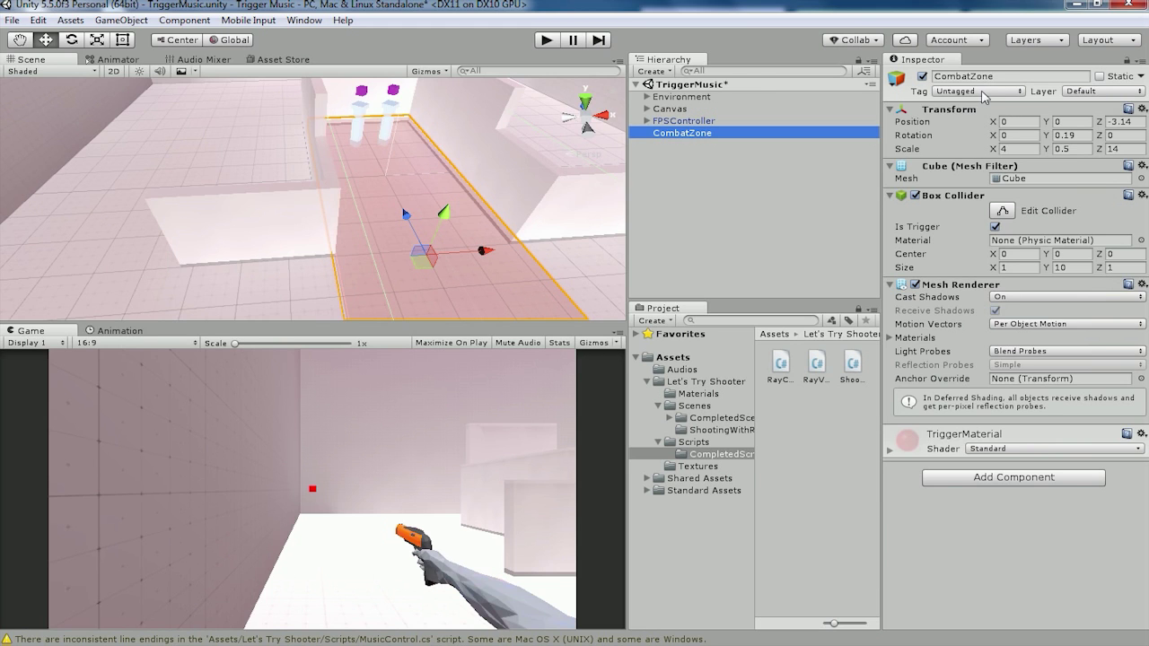
click(984, 94)
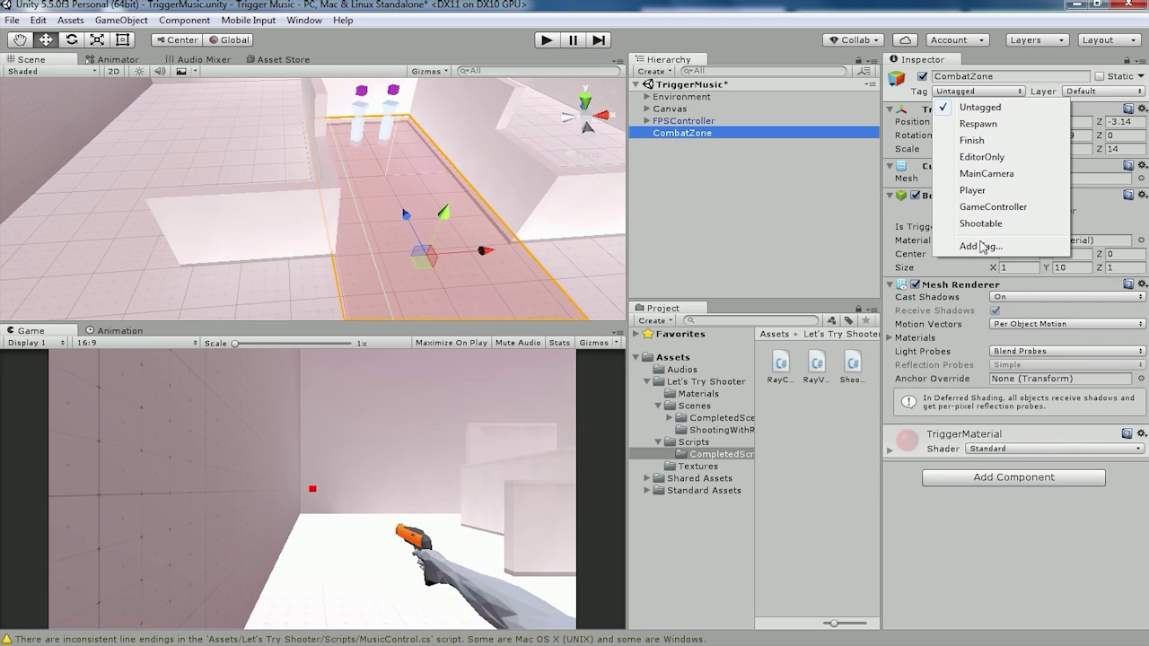
click(981, 246)
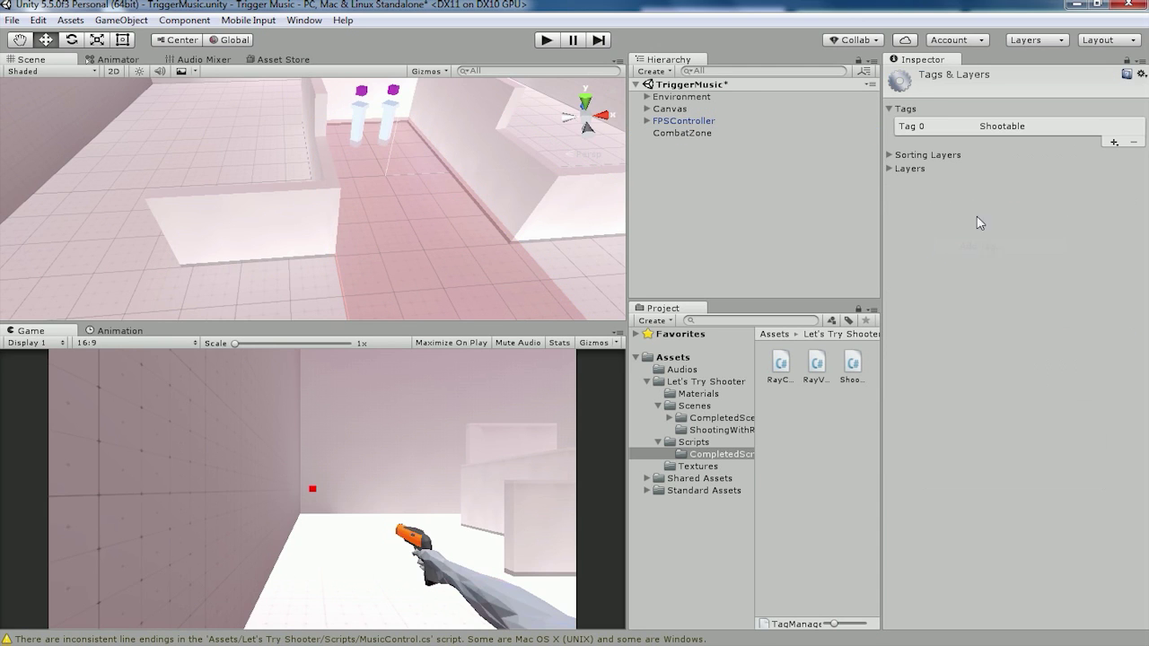
click(1114, 142)
text(CombatZo)
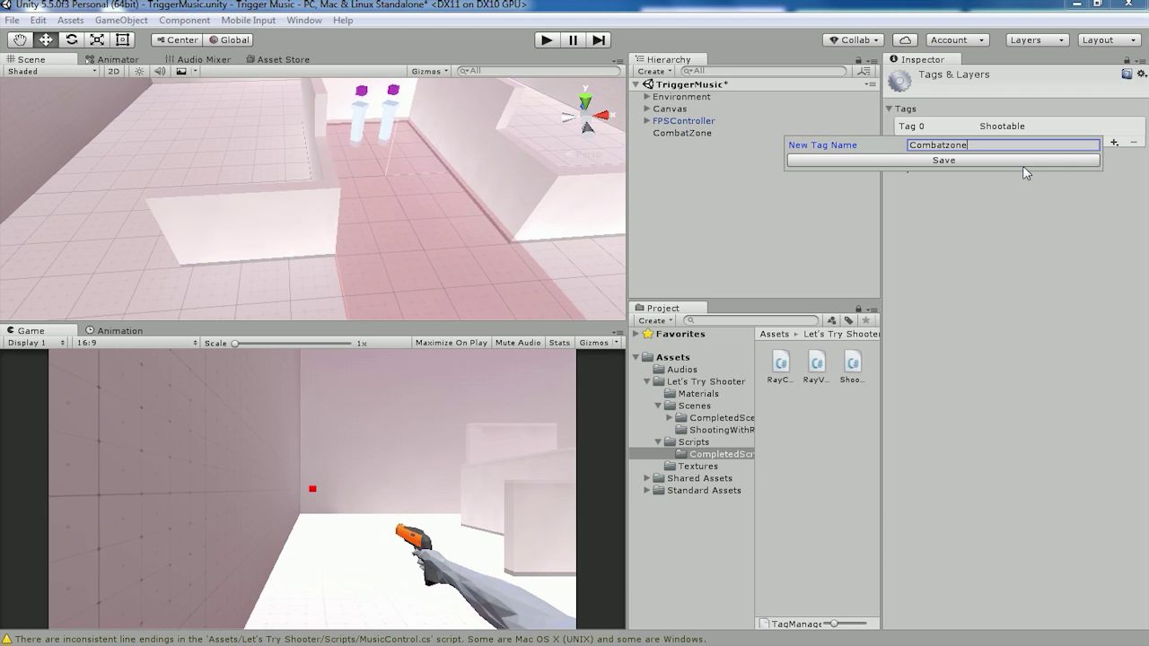
text(ne)
click(1022, 163)
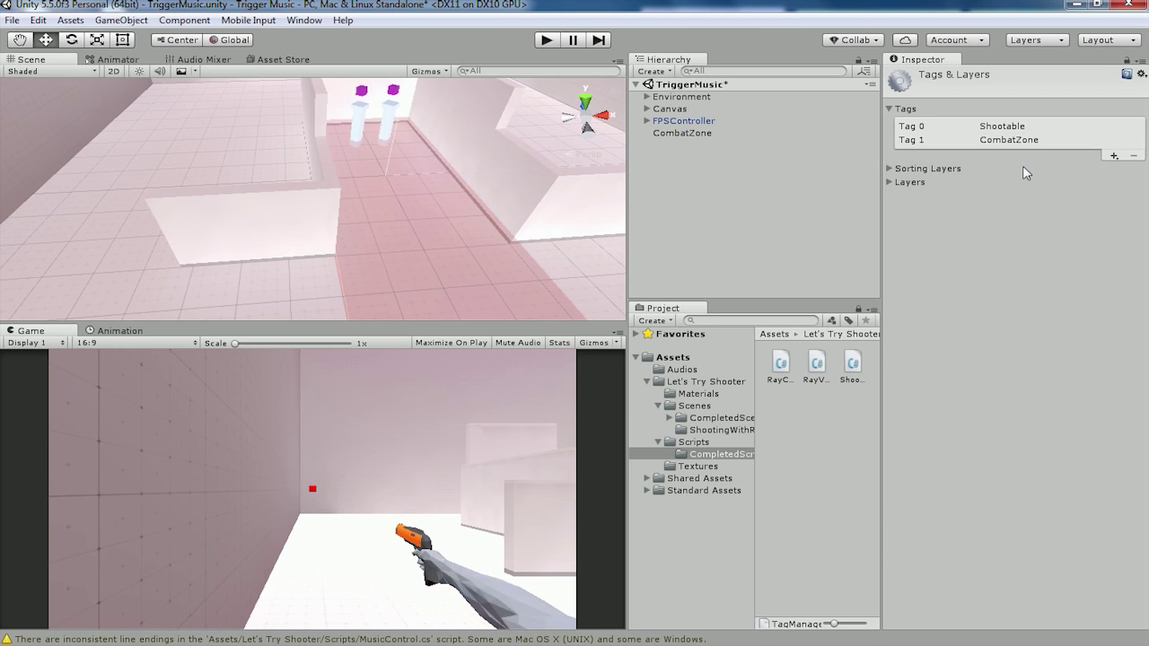
Confirm MusicControl's CompareTag string matches the CombatZone tag name
mouse_move(615, 642)
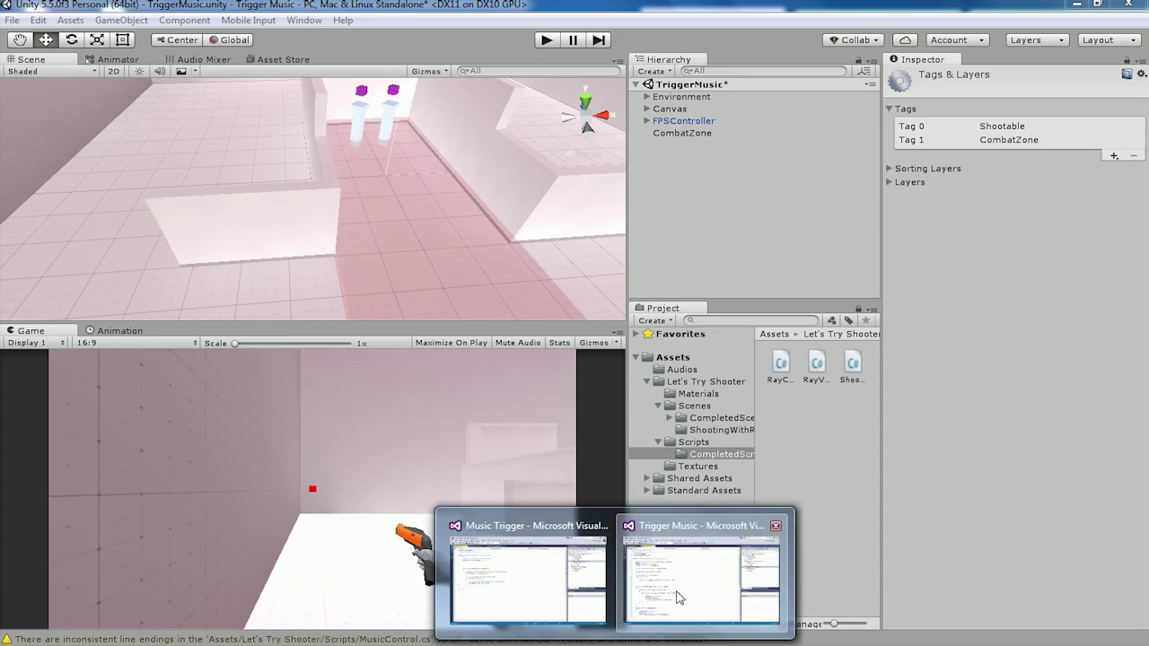
click(709, 566)
double_click(264, 388)
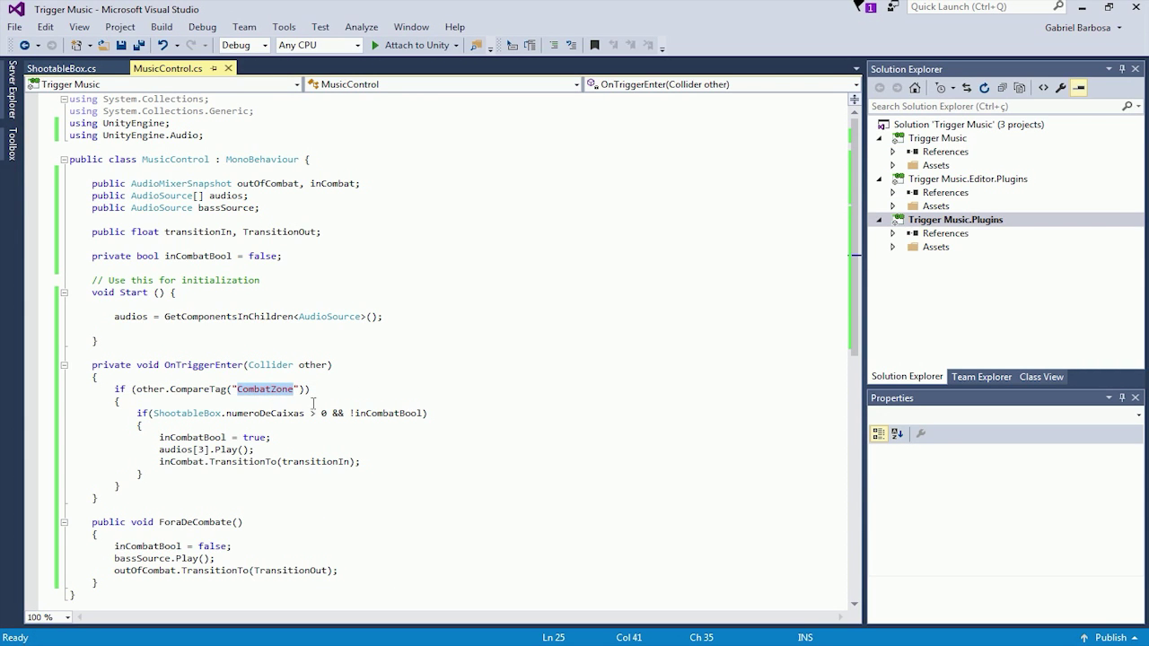
click(1082, 7)
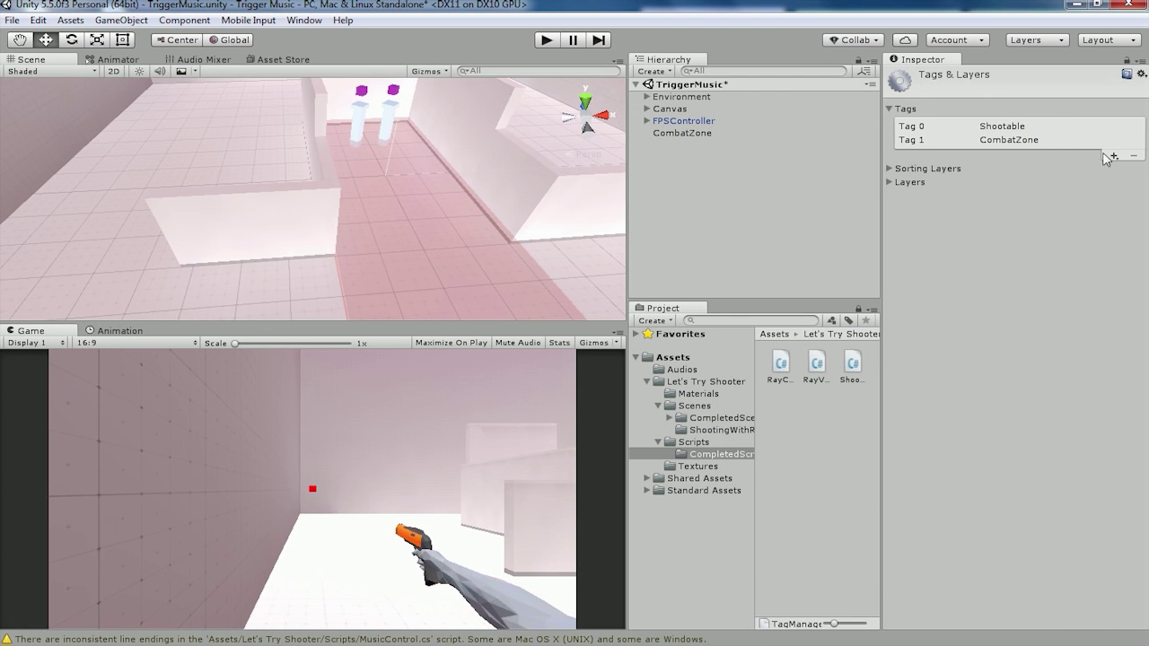
Assign the CombatZone tag to the CombatZone object
click(684, 133)
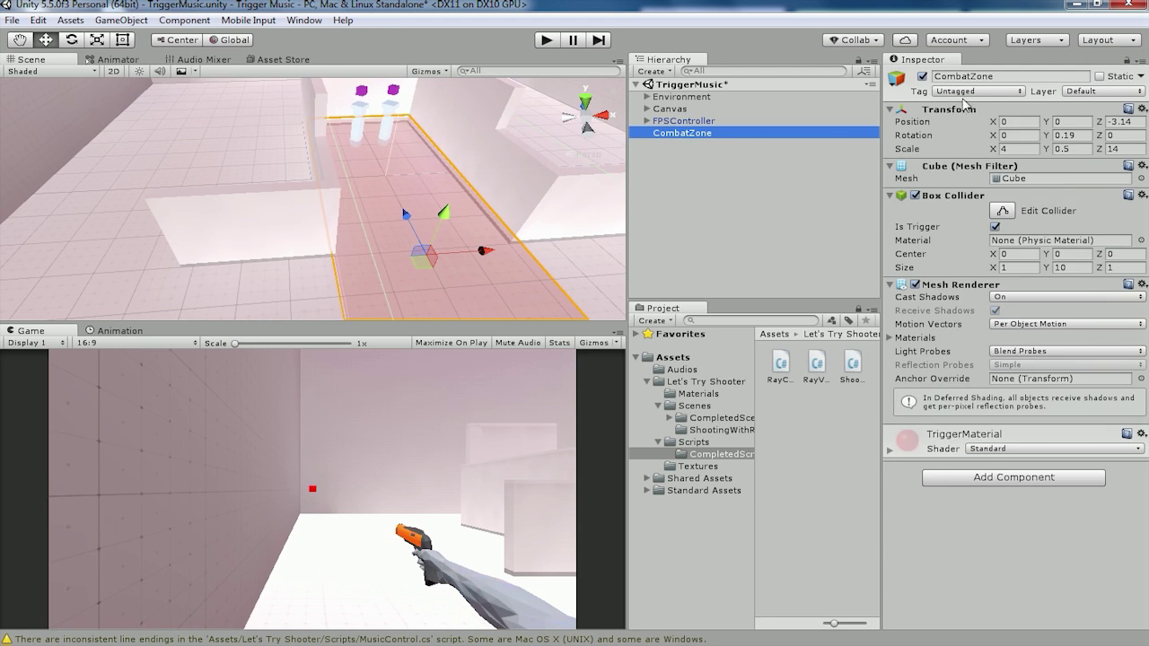
click(974, 90)
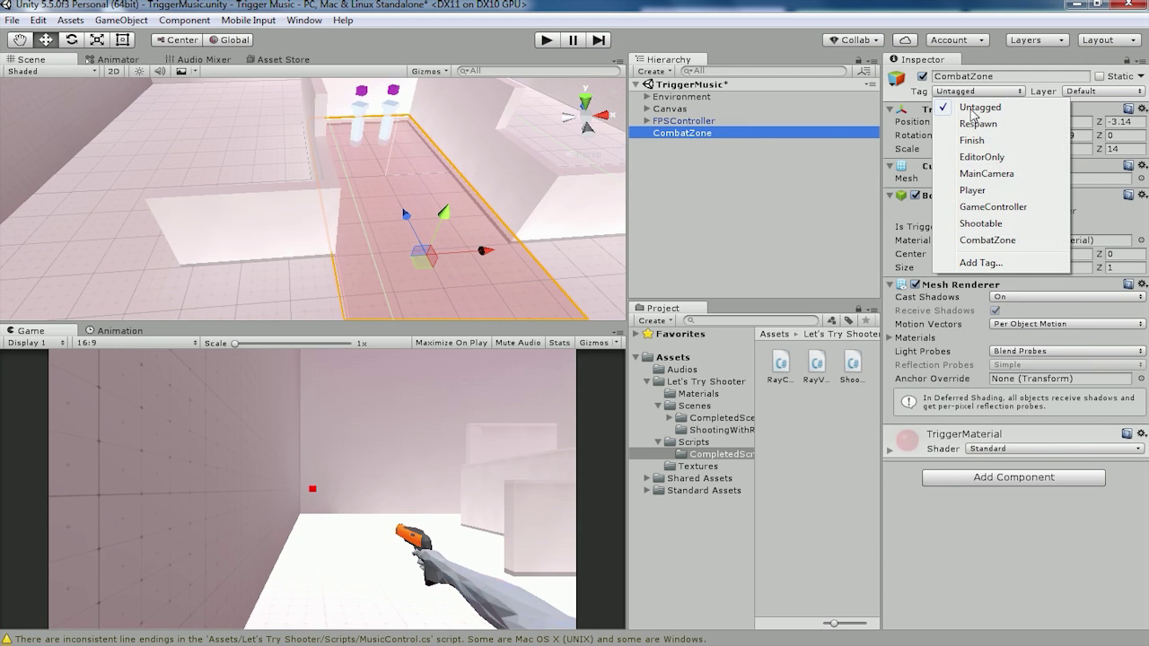
click(987, 240)
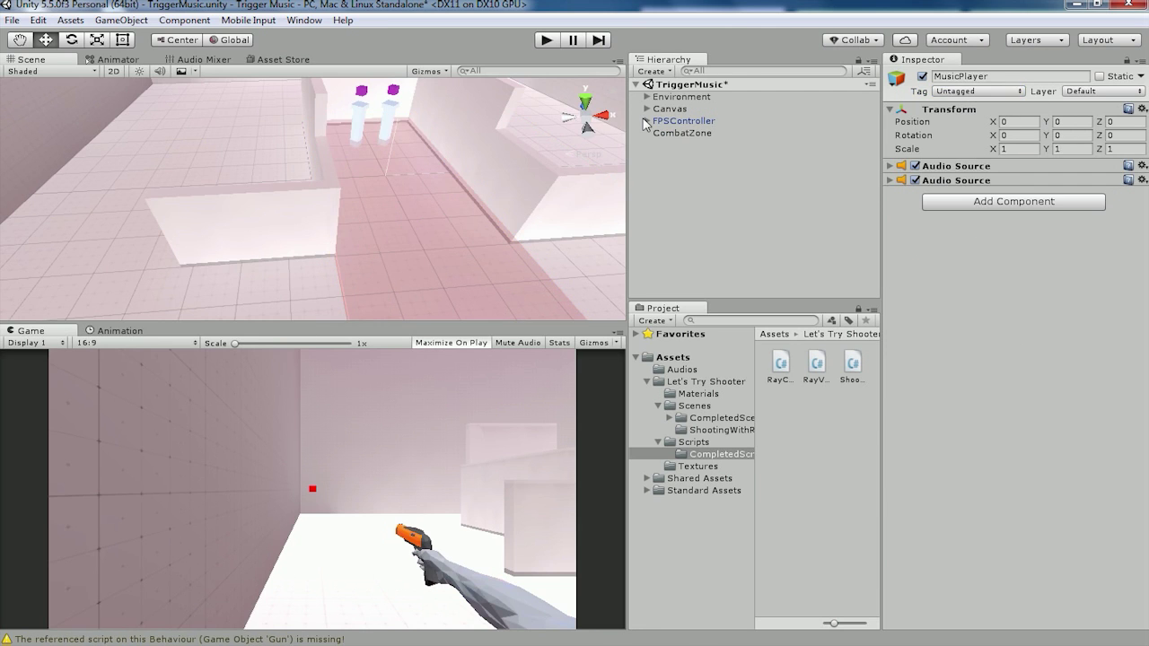
click(546, 41)
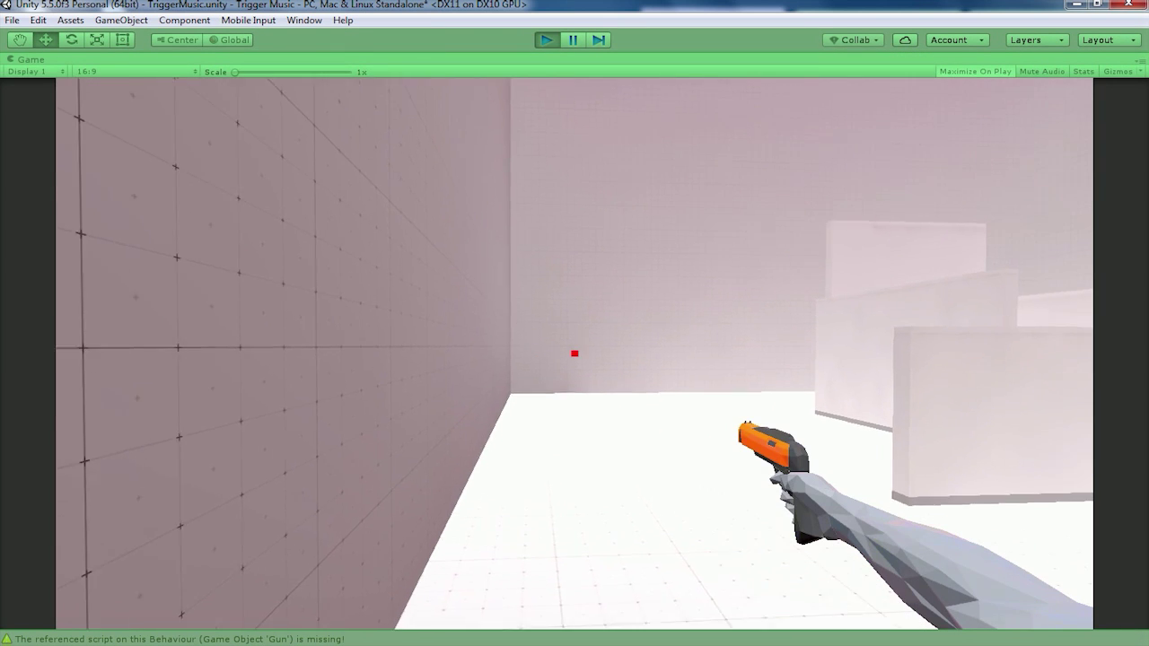
Walk the player forward in Play mode, stop, and read the missing-script warning in the Console
key(w)
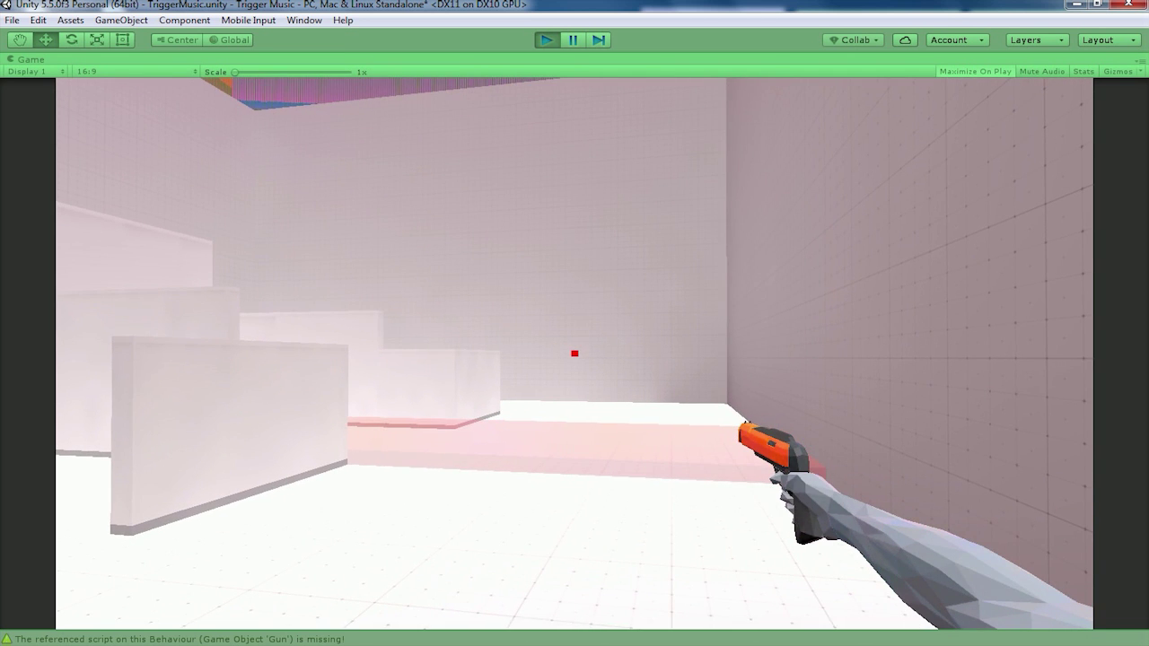
key(w)
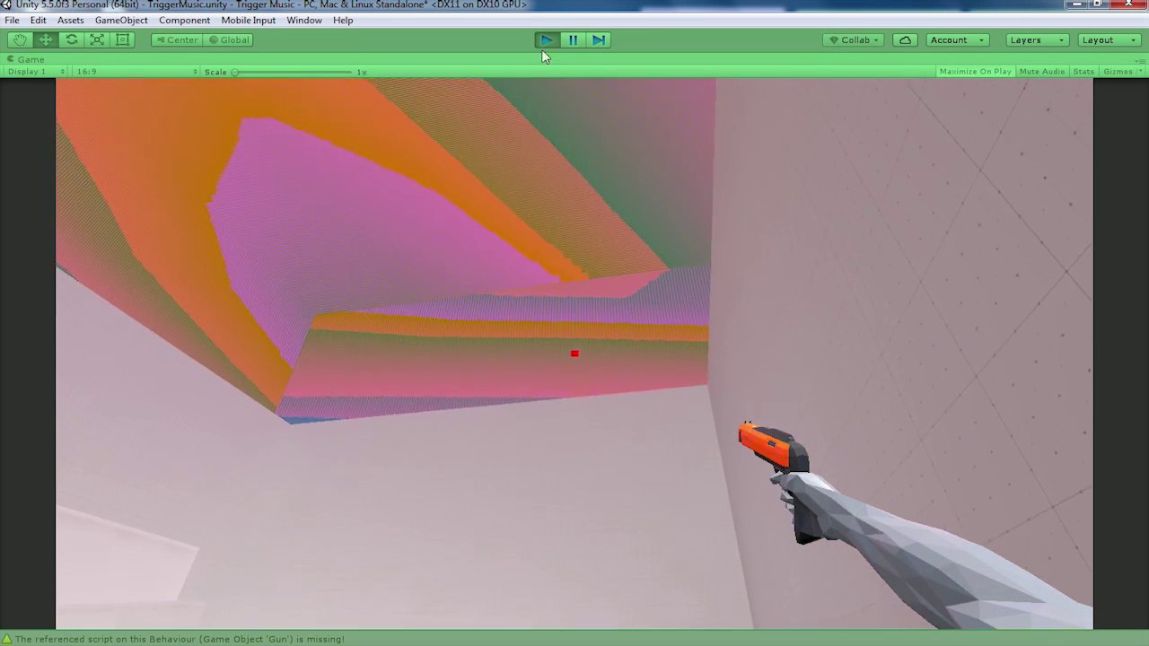
key(ctrl+p)
click(239, 638)
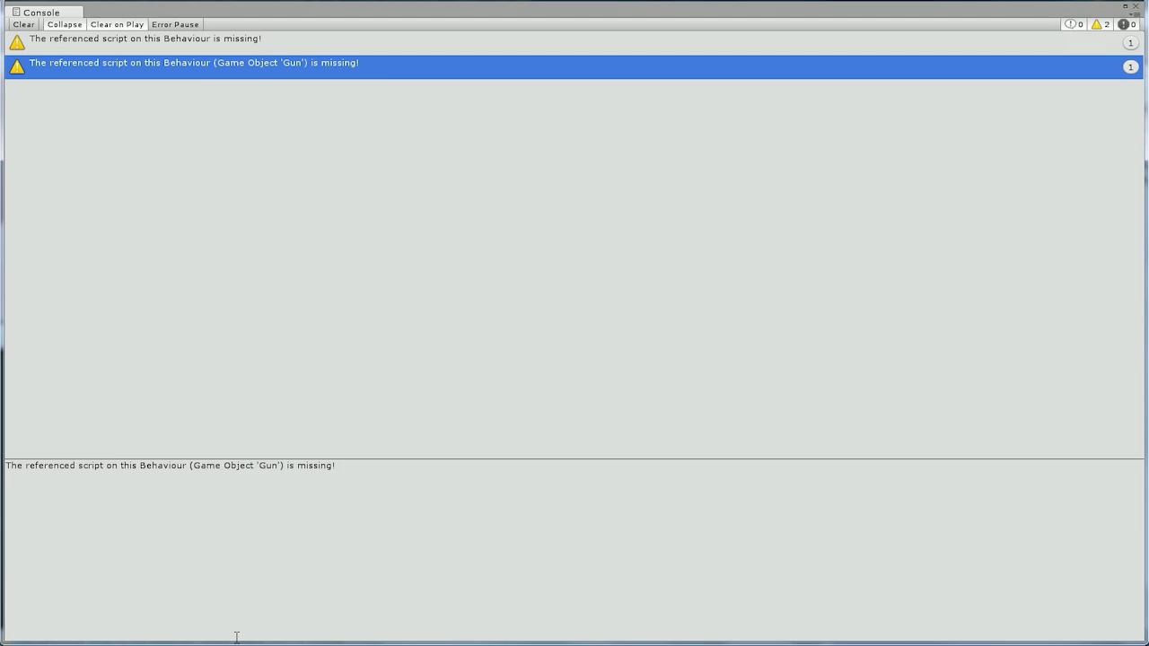
click(1134, 9)
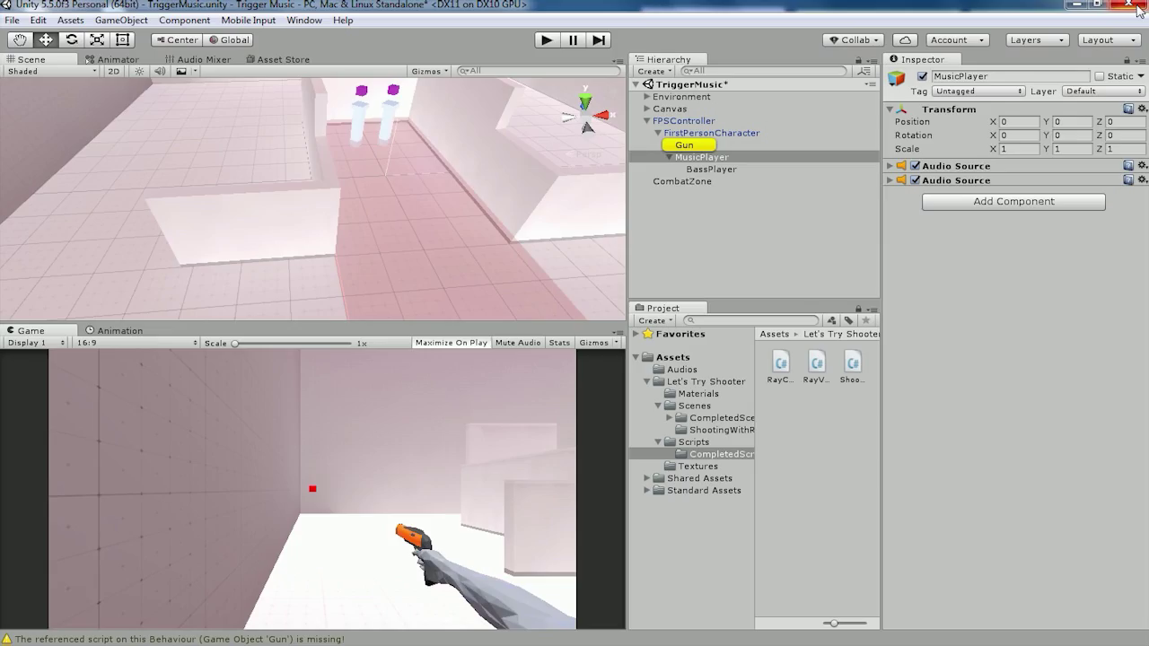
Select the Gun object and open its unloadable Ray Cast Shoot Complete script
click(696, 169)
click(684, 144)
scroll(969, 368, down, 3)
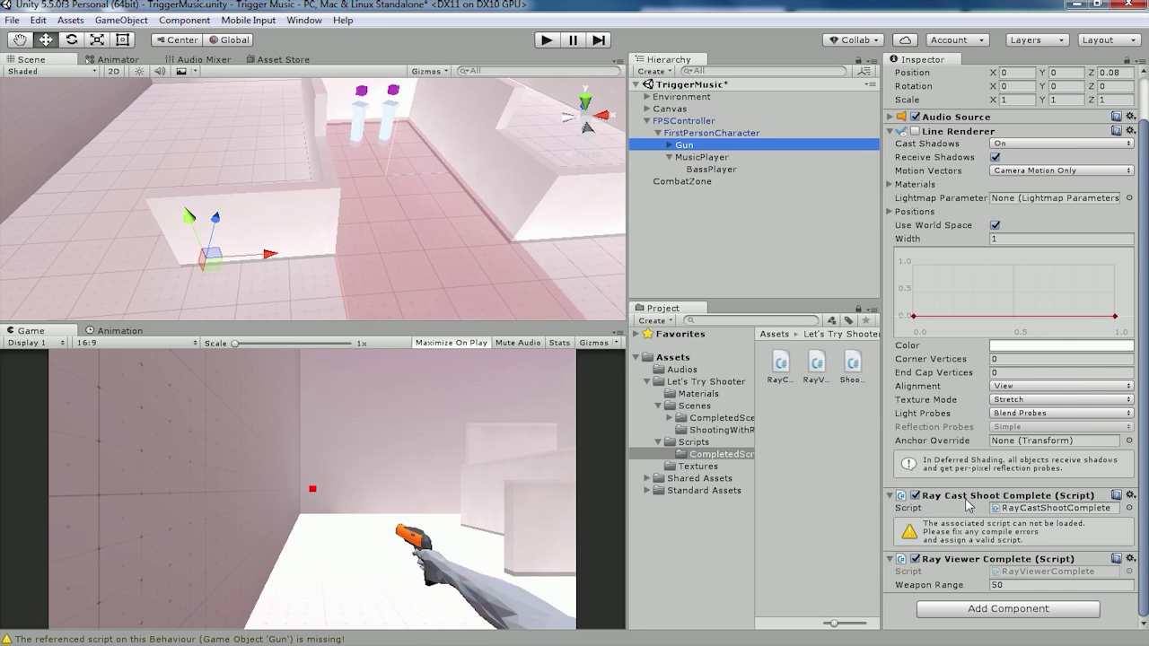
double_click(1032, 509)
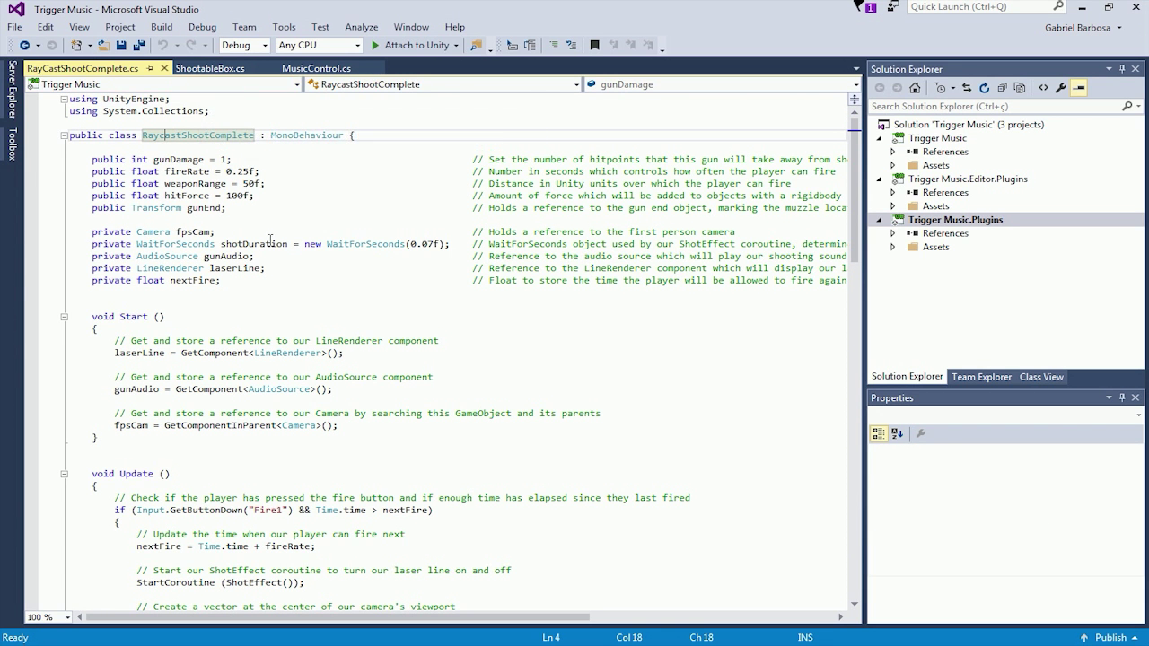
Capitalize the class name to RayCastShootComplete, save the file, and return to Unity
key(BackSpace)
text(C)
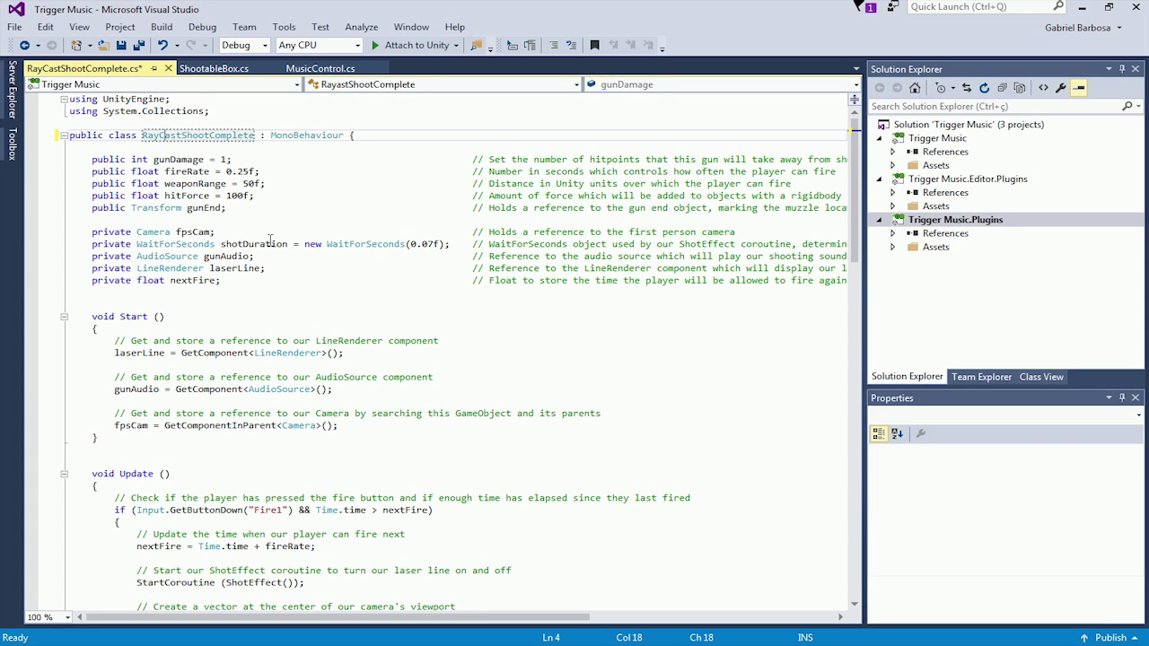
key(ctrl+s)
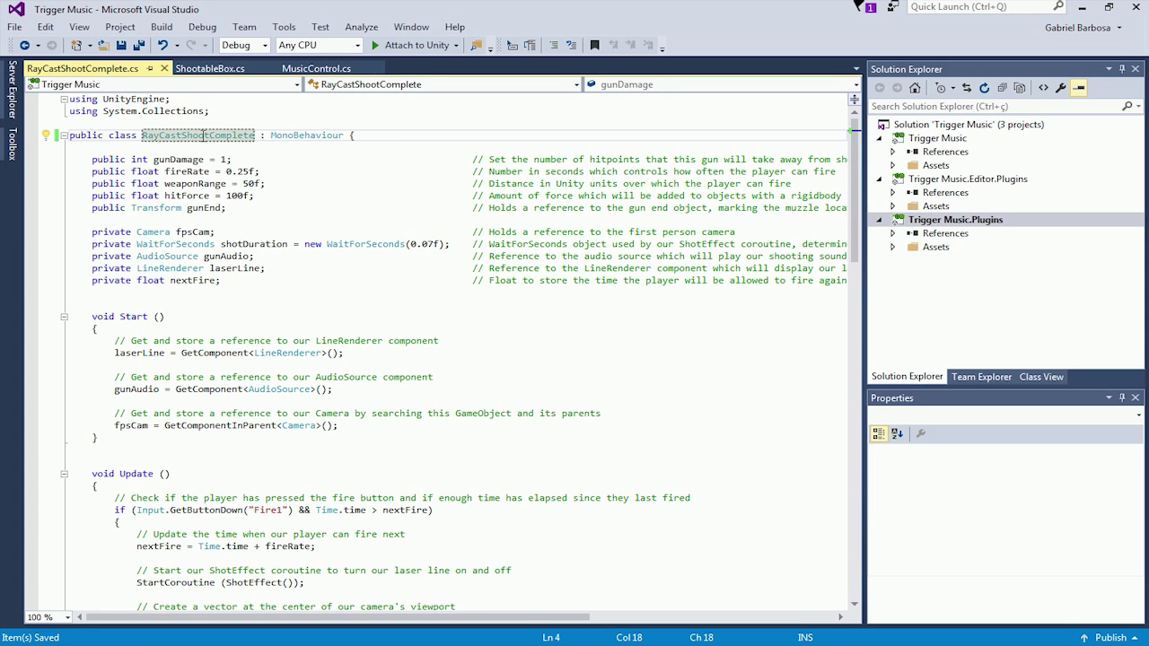
scroll(383, 276, down, 5)
scroll(383, 277, down, 3)
scroll(383, 277, up, 8)
mouse_move(165, 135)
click(1081, 6)
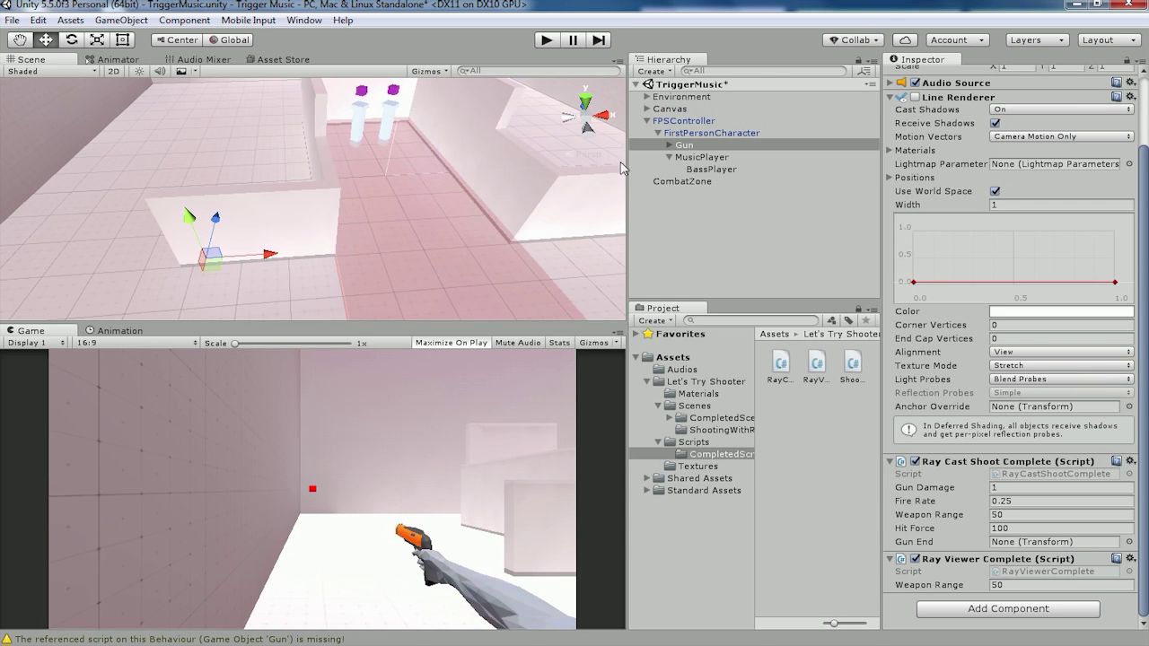
Drag Gun's GunEnd child into the Ray Cast Shoot Complete Gun End field
click(669, 146)
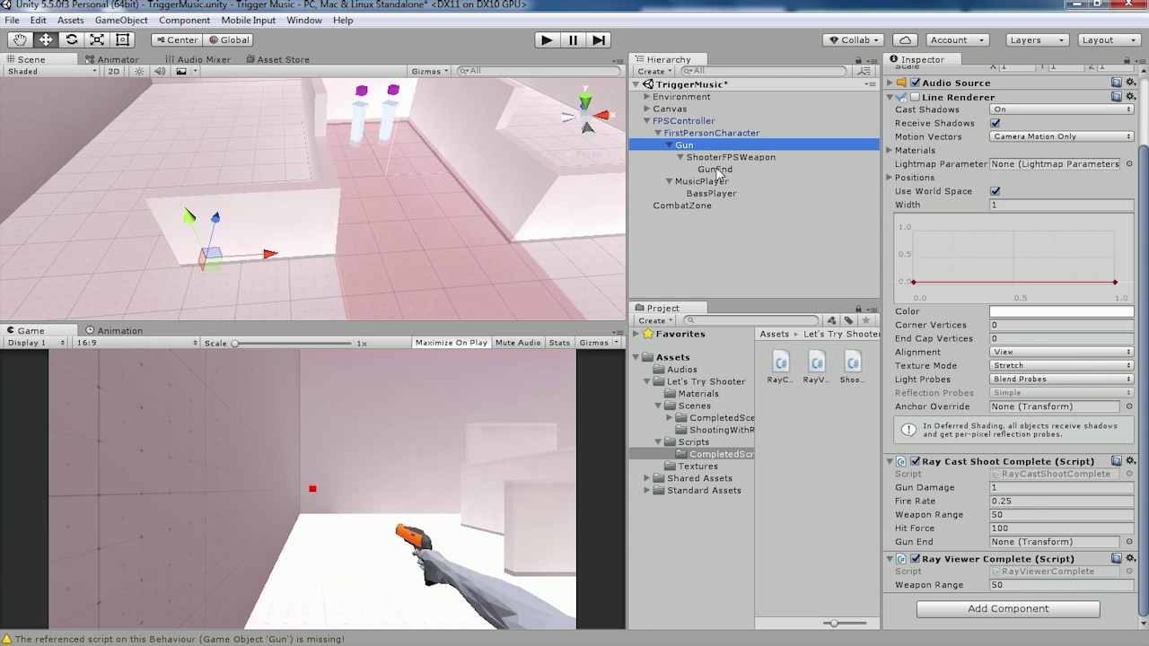
drag(715, 170, 1030, 546)
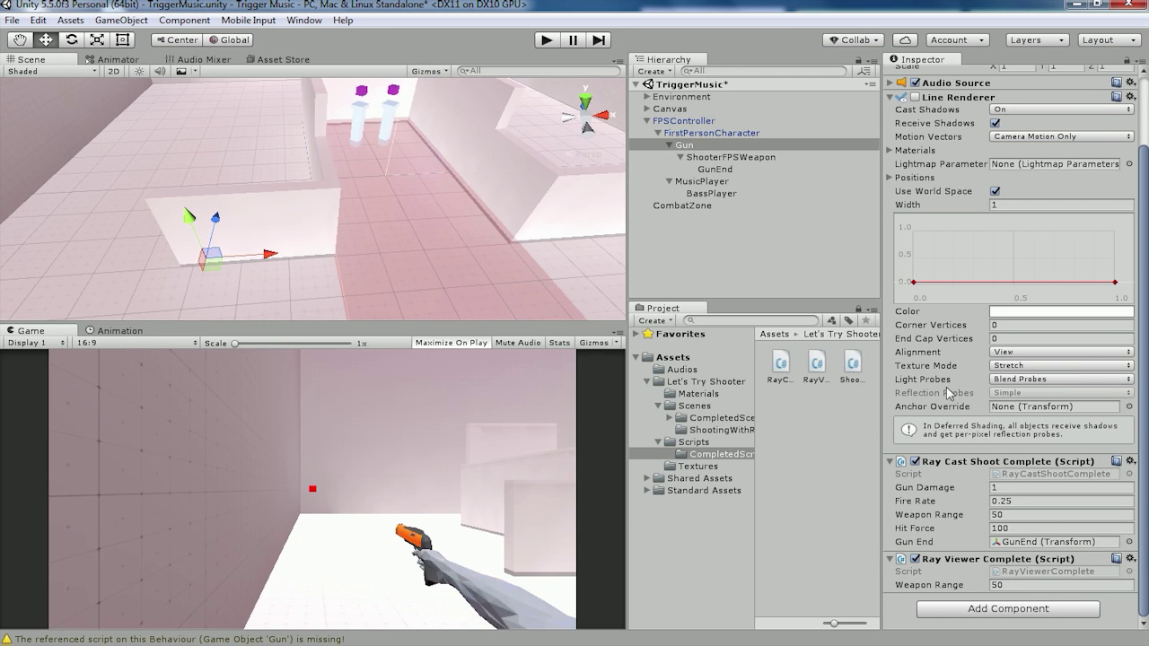
click(647, 122)
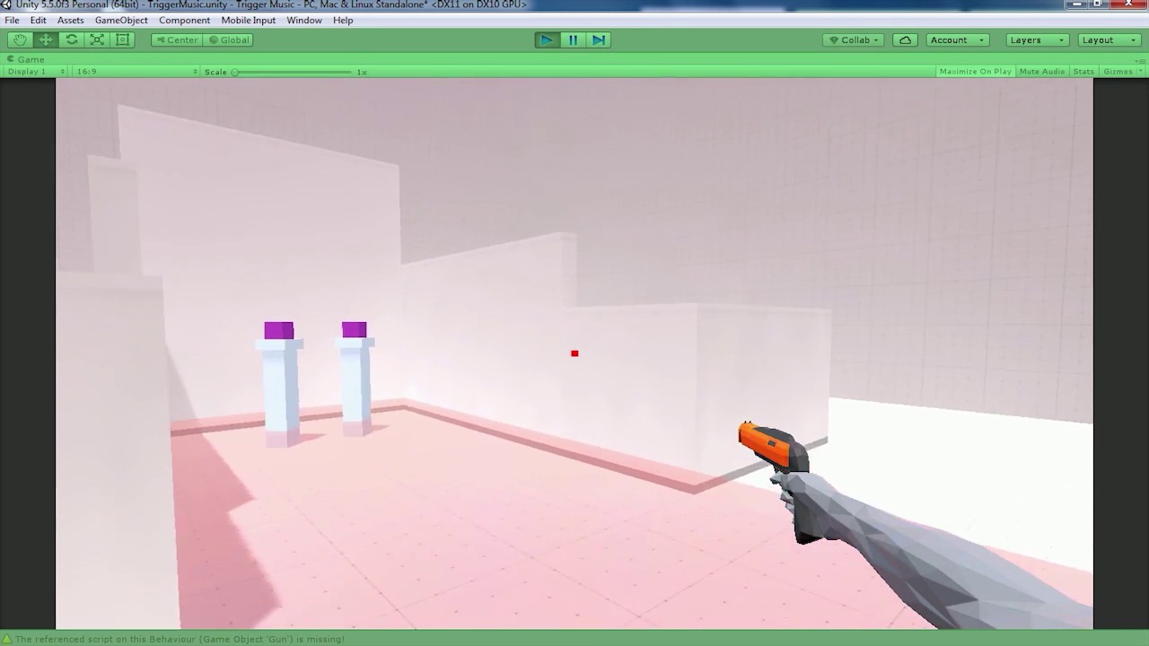
Shoot the right and left cubes off their pillars, walk back, and stop Play mode
key(w)
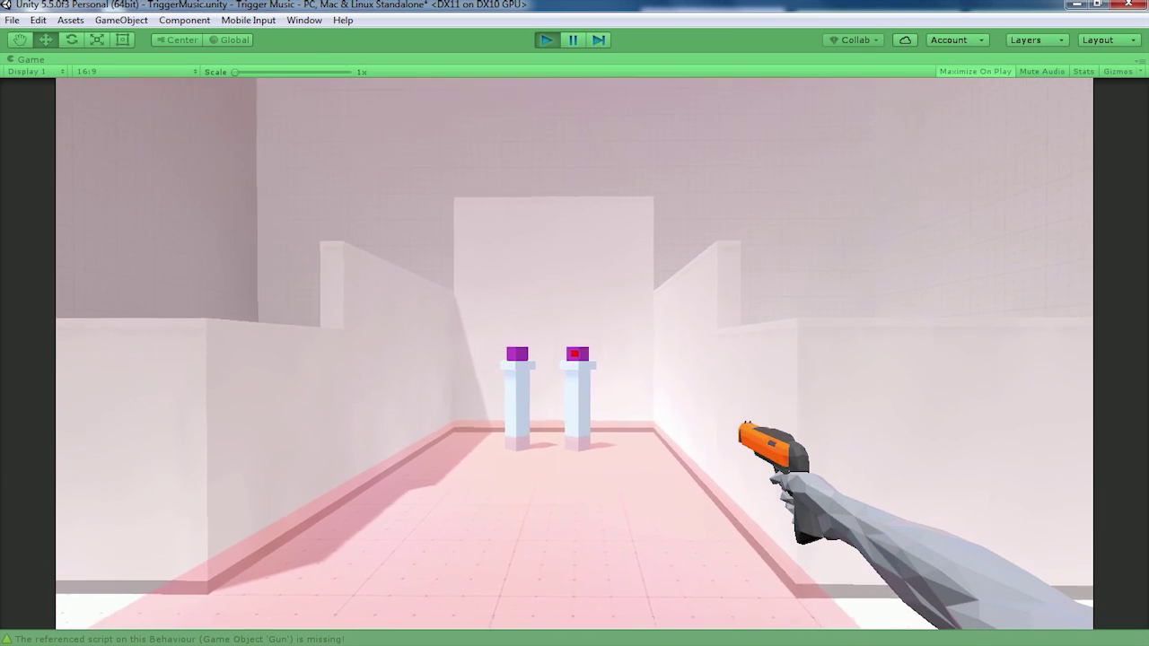
click(574, 352)
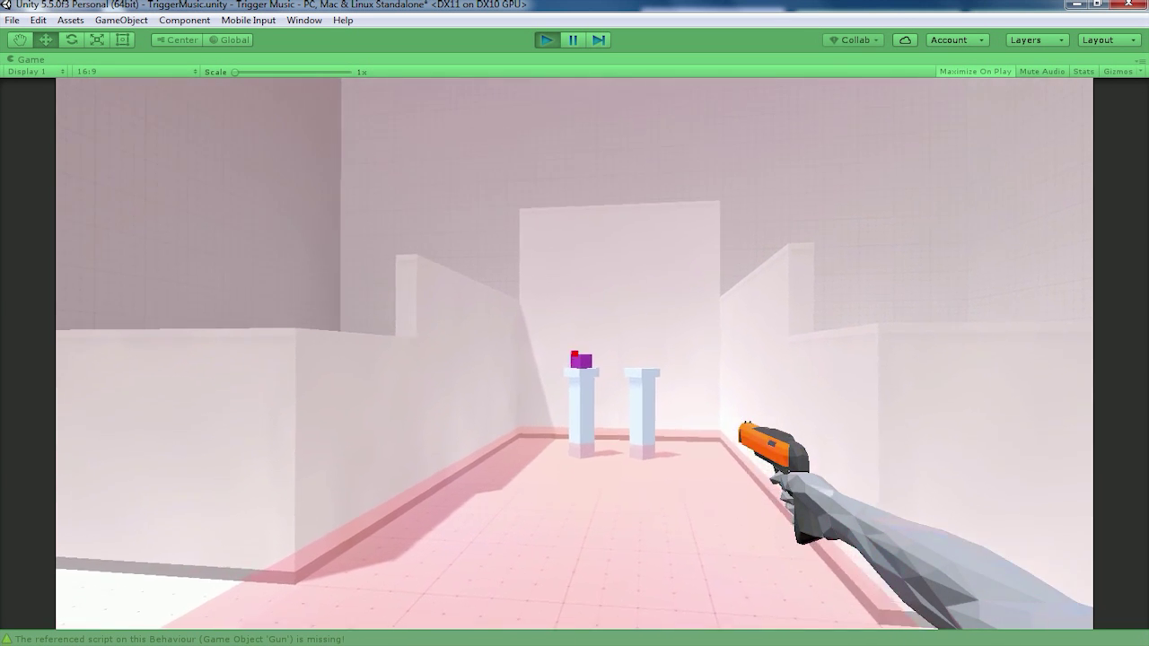
click(574, 353)
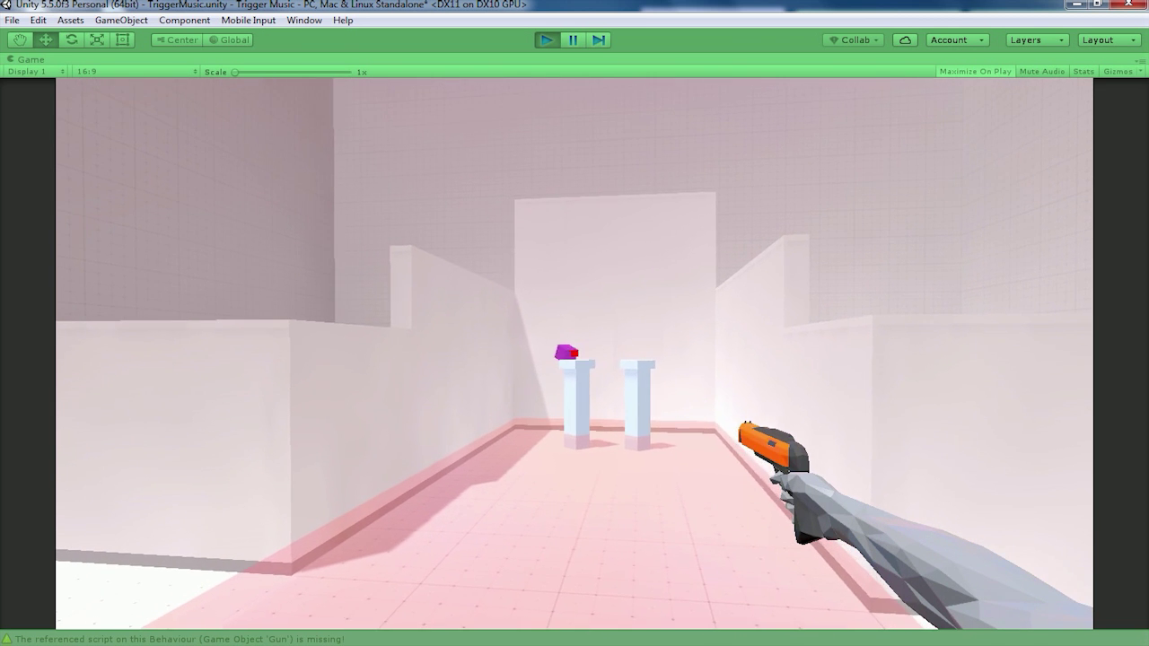
key(s)
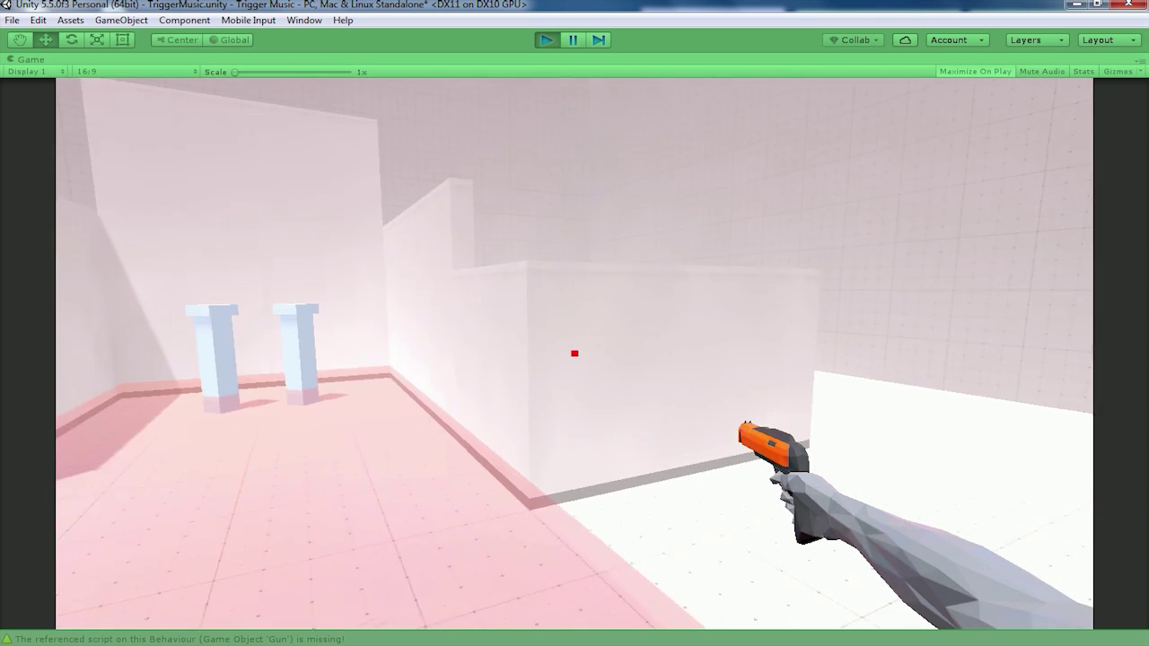
key(ctrl+p)
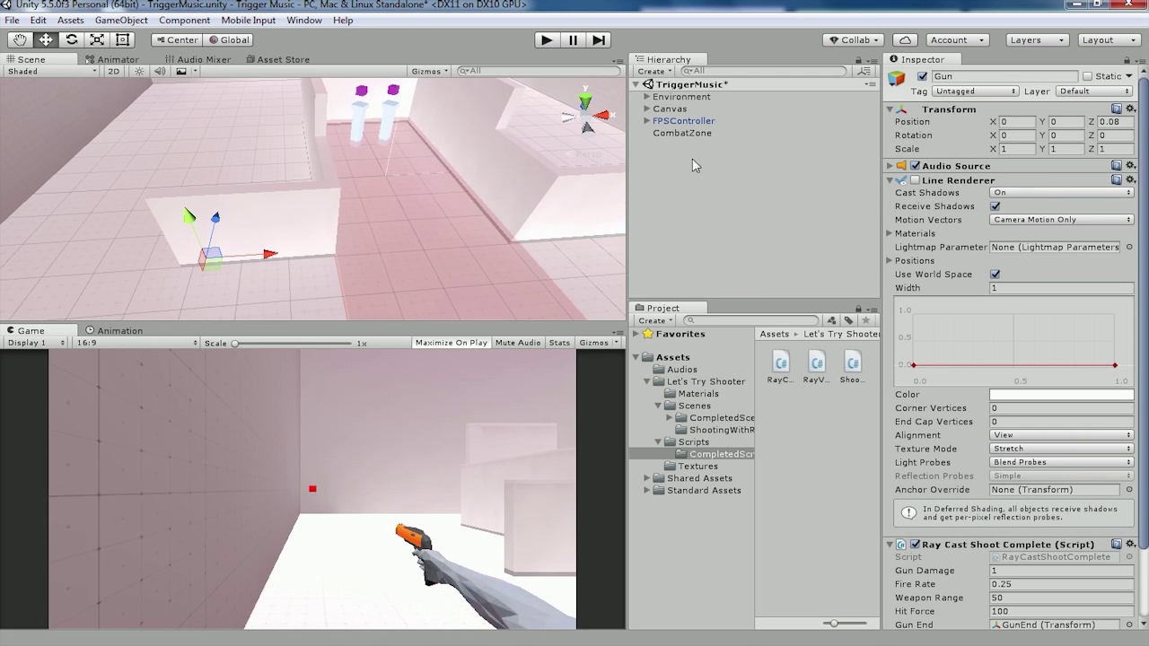
Set CombatZone's layer to Ignore Raycast and run the scene in Play mode
click(677, 134)
click(674, 122)
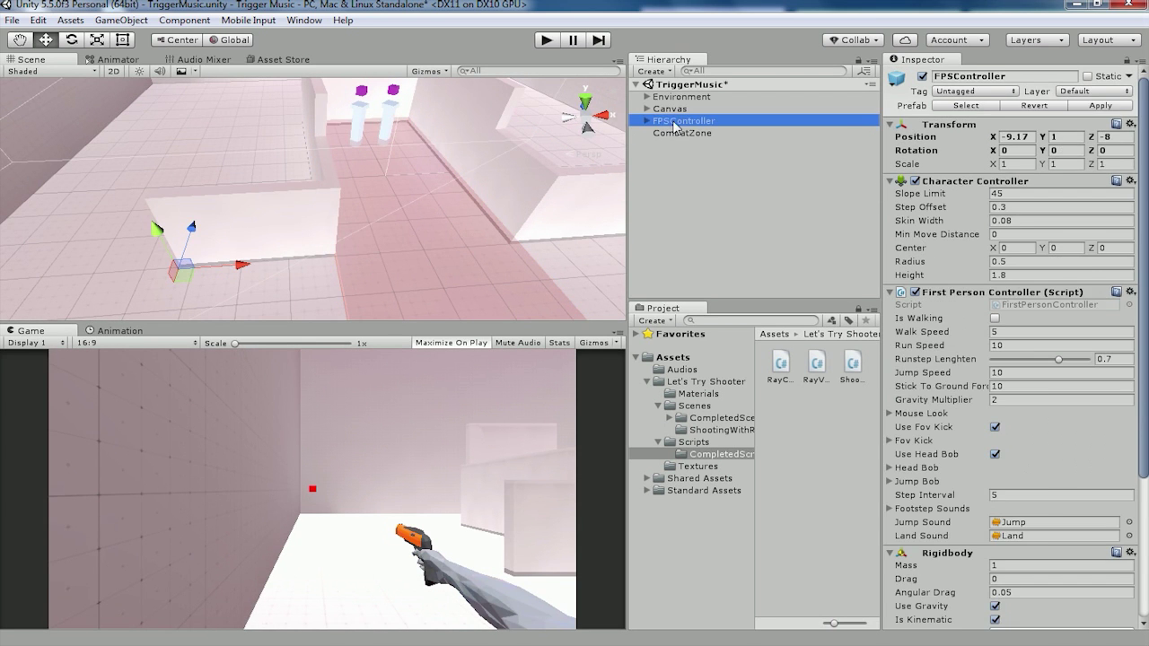
click(709, 132)
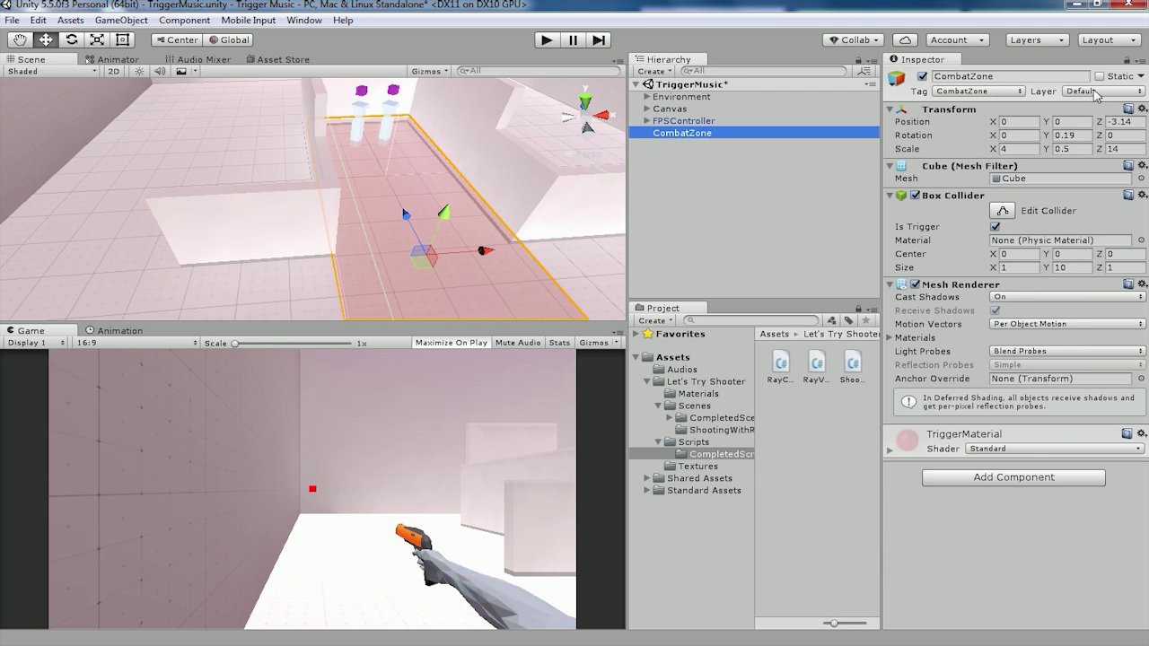
click(1094, 92)
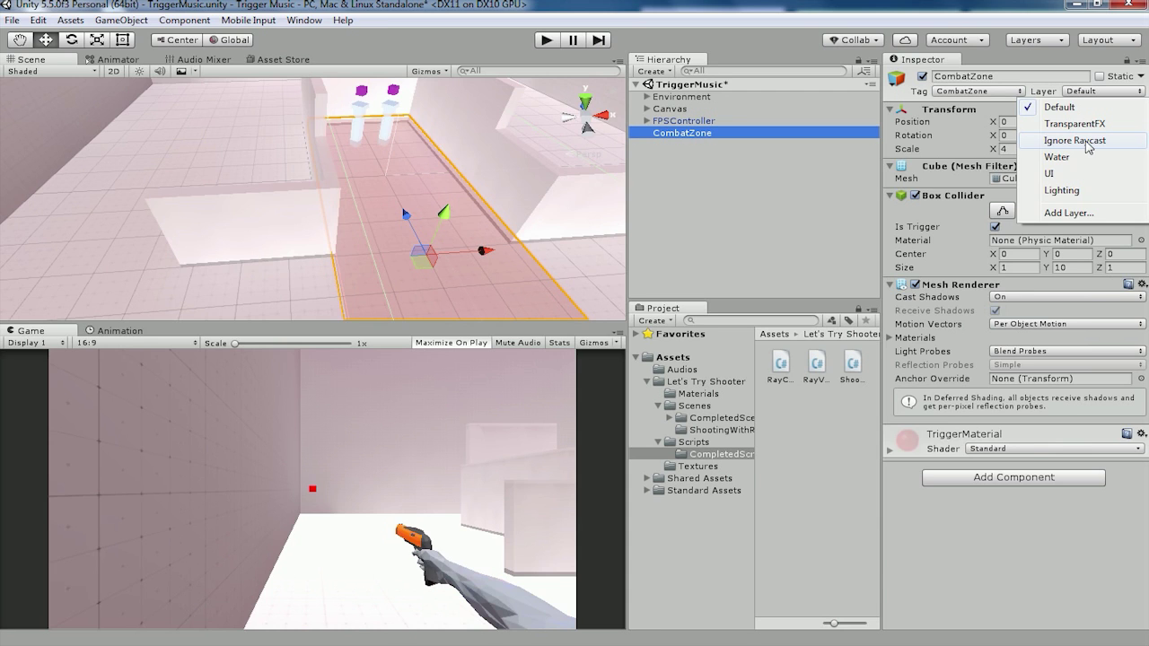
click(1077, 141)
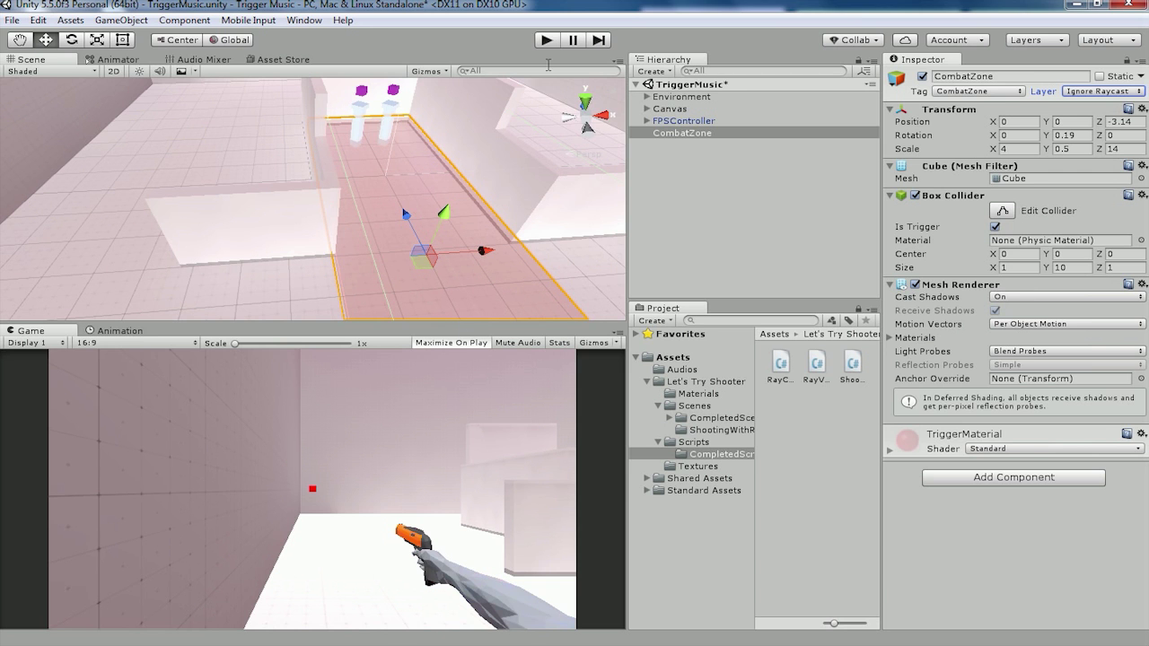
click(545, 40)
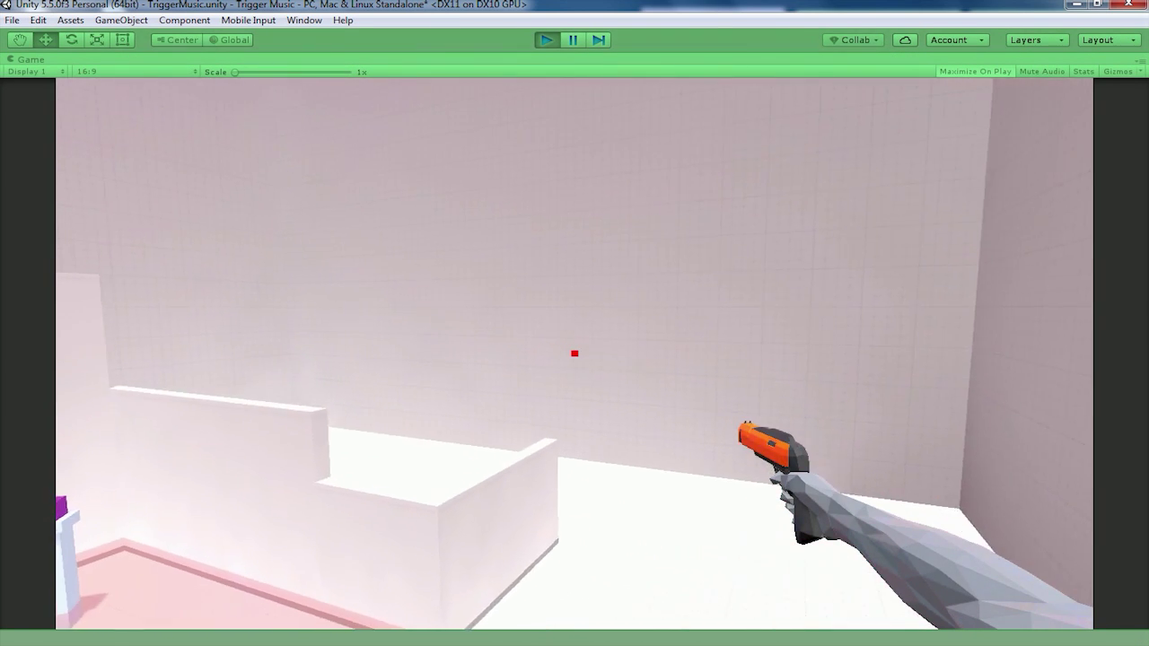
Walk into the target room, shoot the purple cubes off their pillars, then exit Play mode
key(w)
click(575, 353)
click(574, 354)
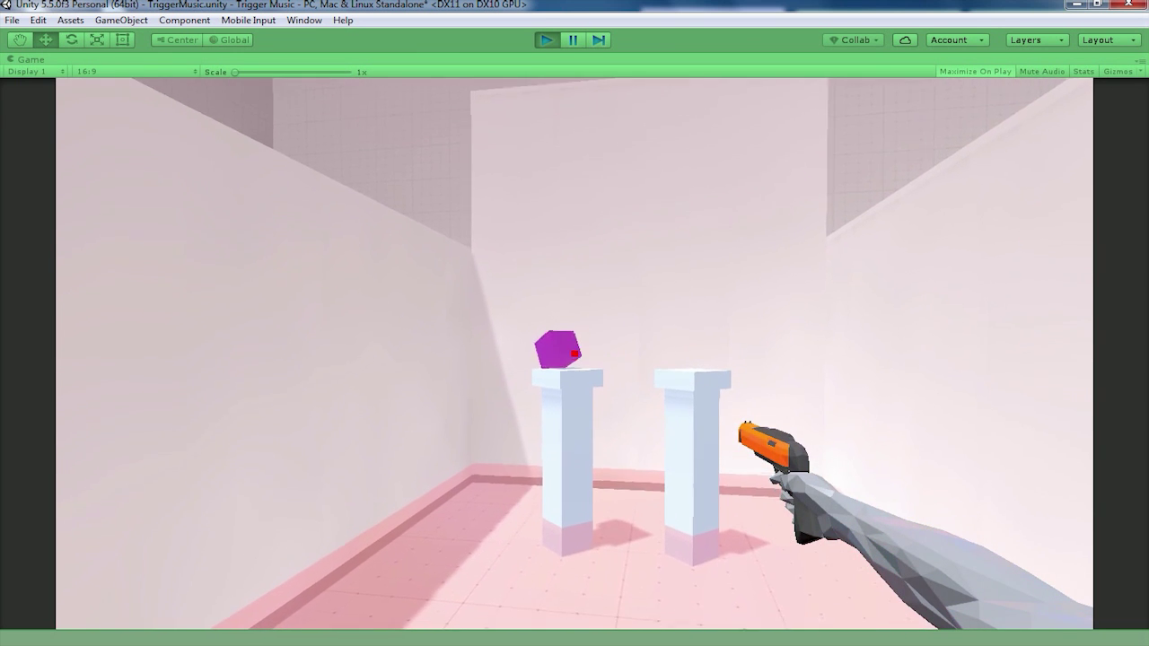
click(574, 353)
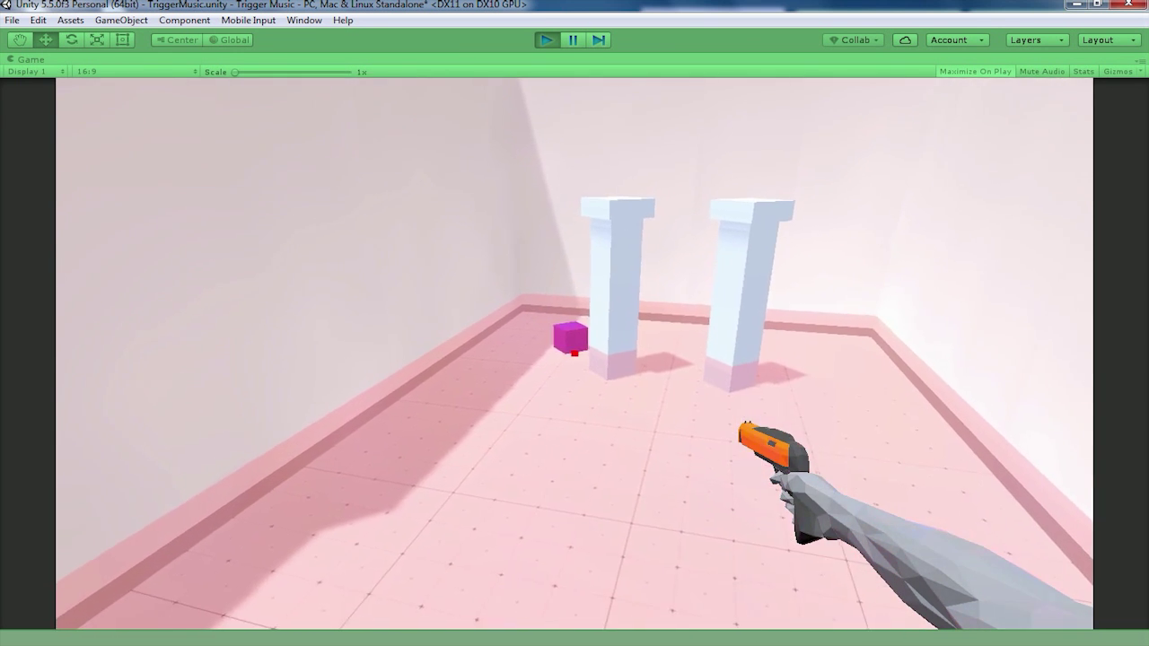
click(574, 354)
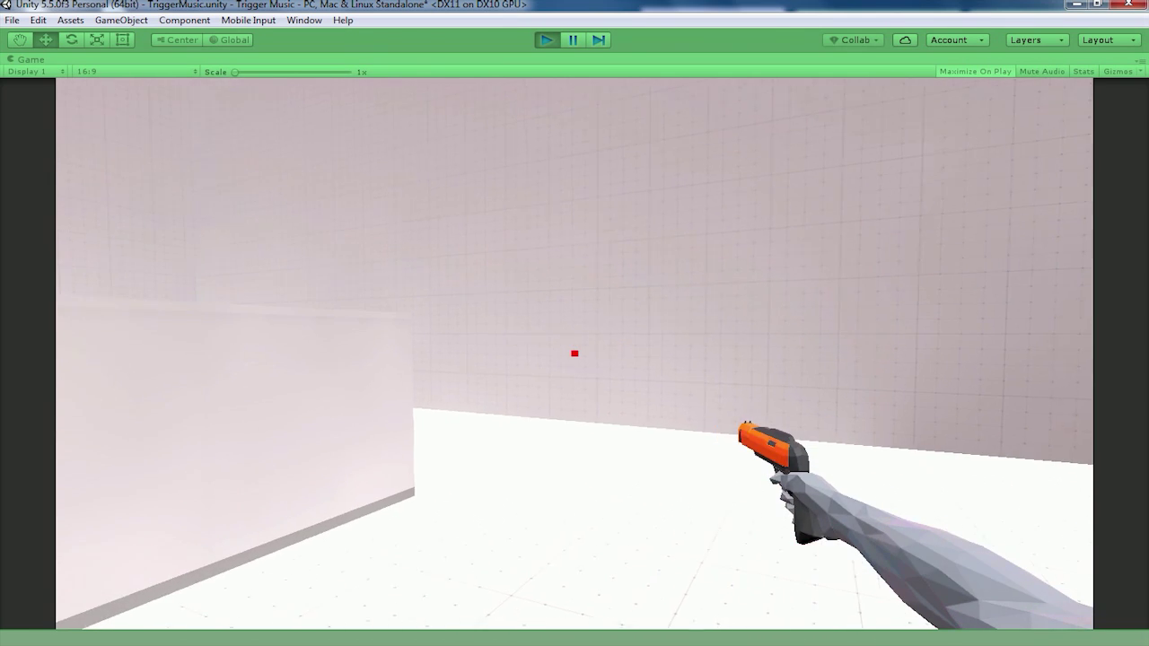
key(Escape)
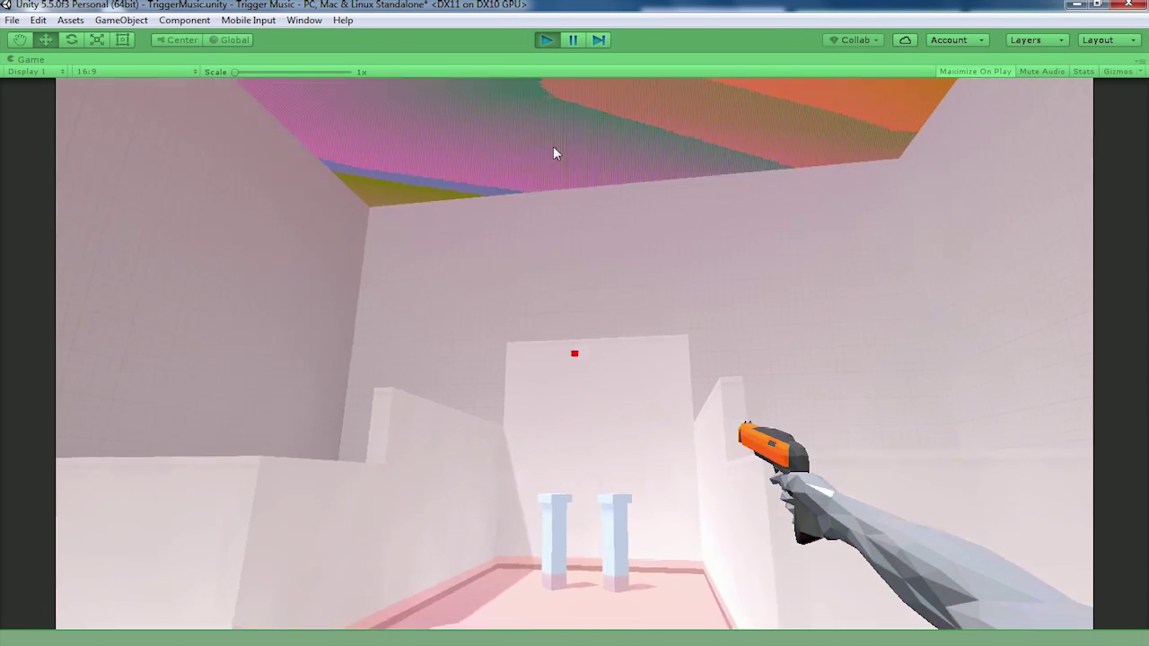
click(546, 39)
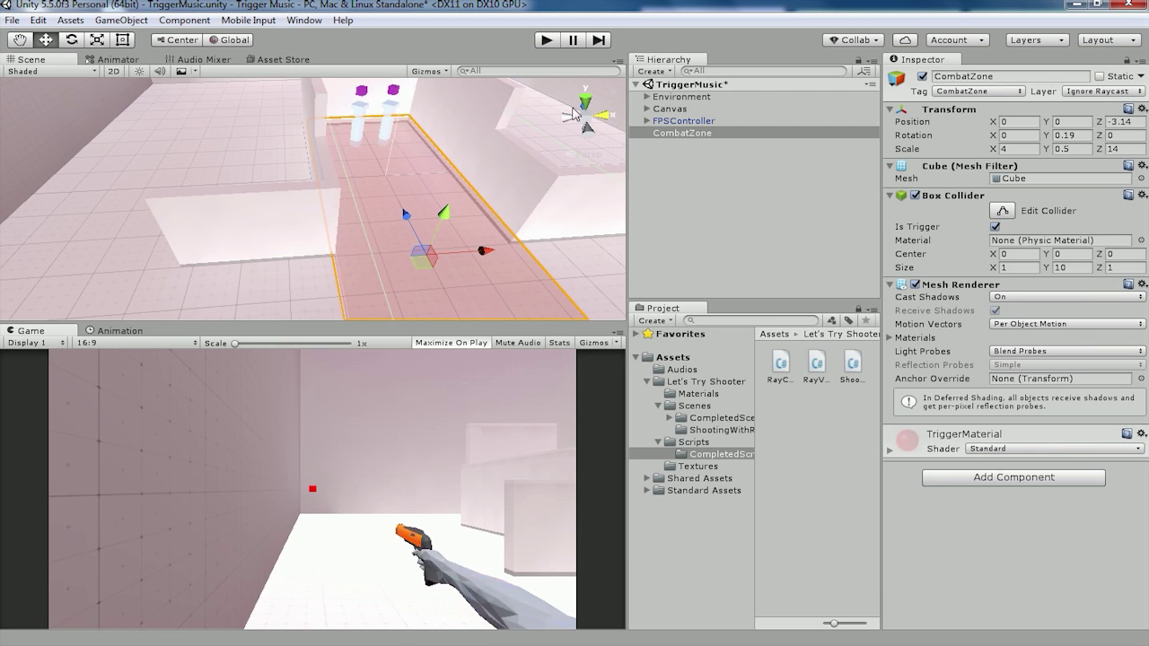
Duplicate Target Box with Ctrl+D to create Target Box (1)
click(392, 90)
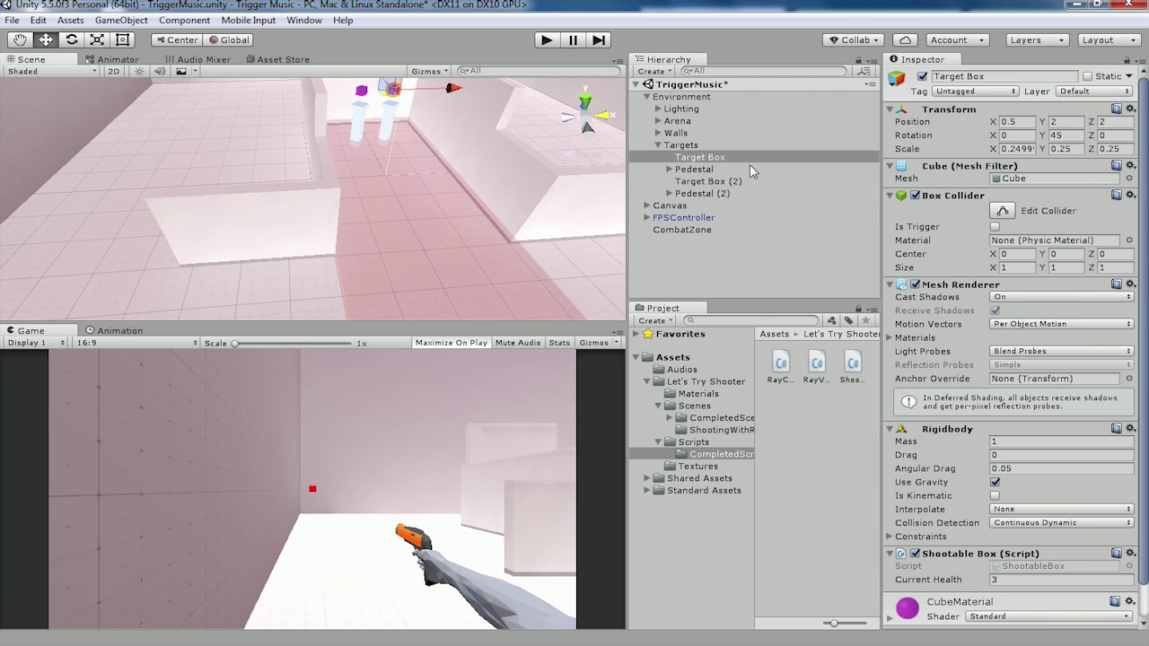
click(697, 159)
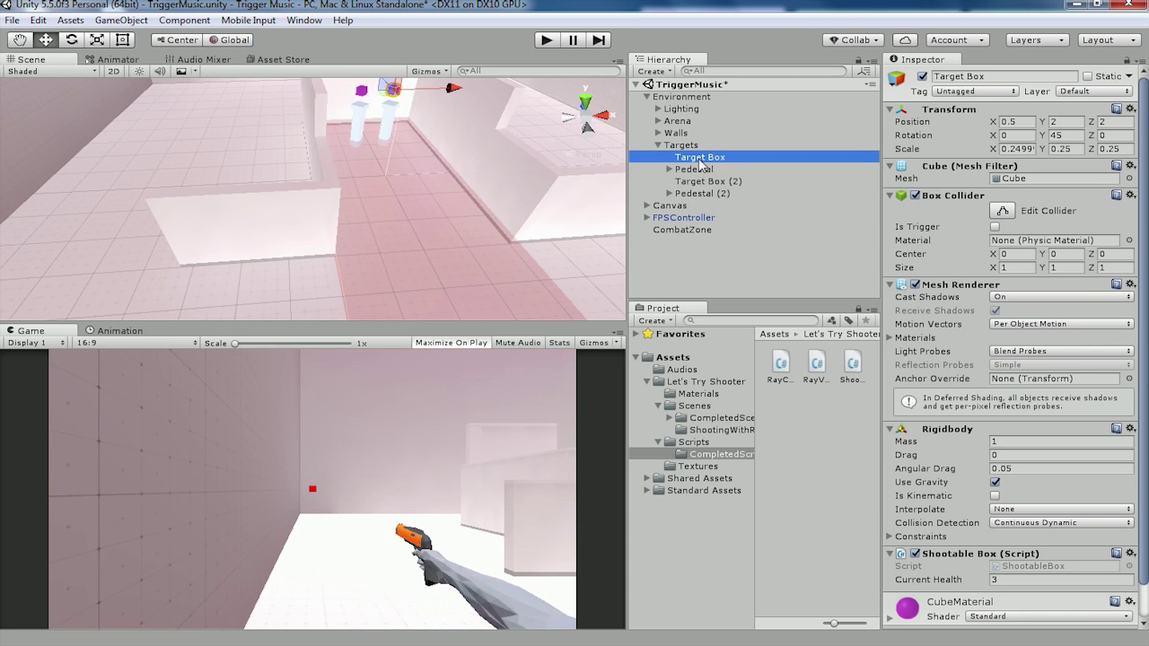
key(ctrl+d)
right_drag(466, 198, 403, 116)
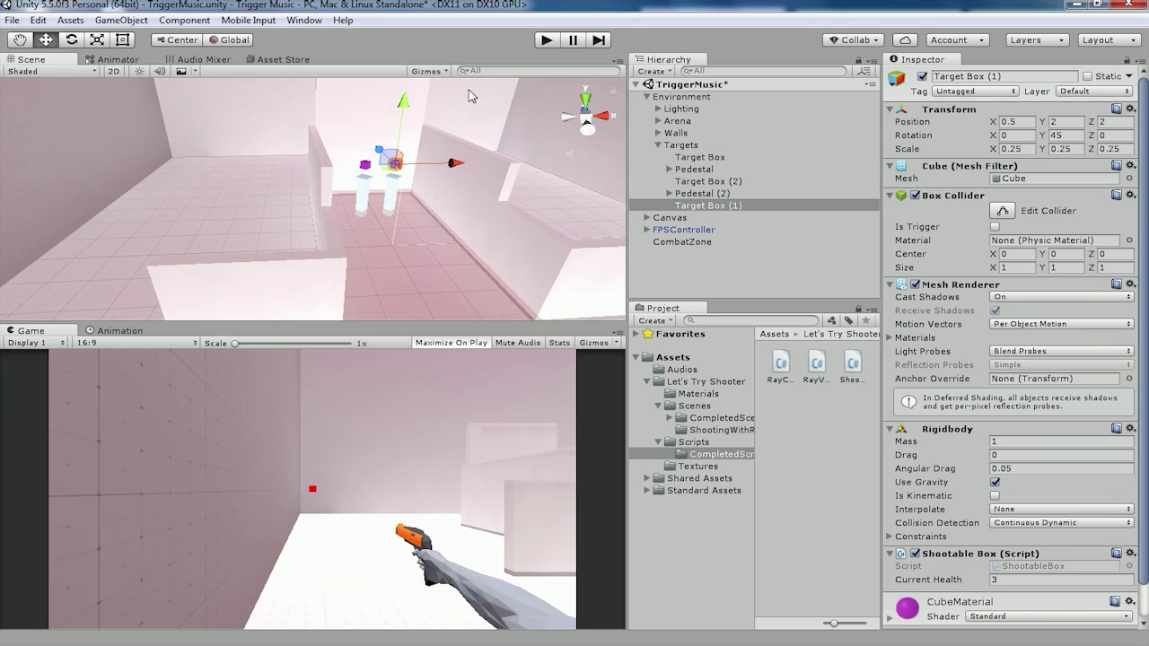
drag(400, 112, 400, 168)
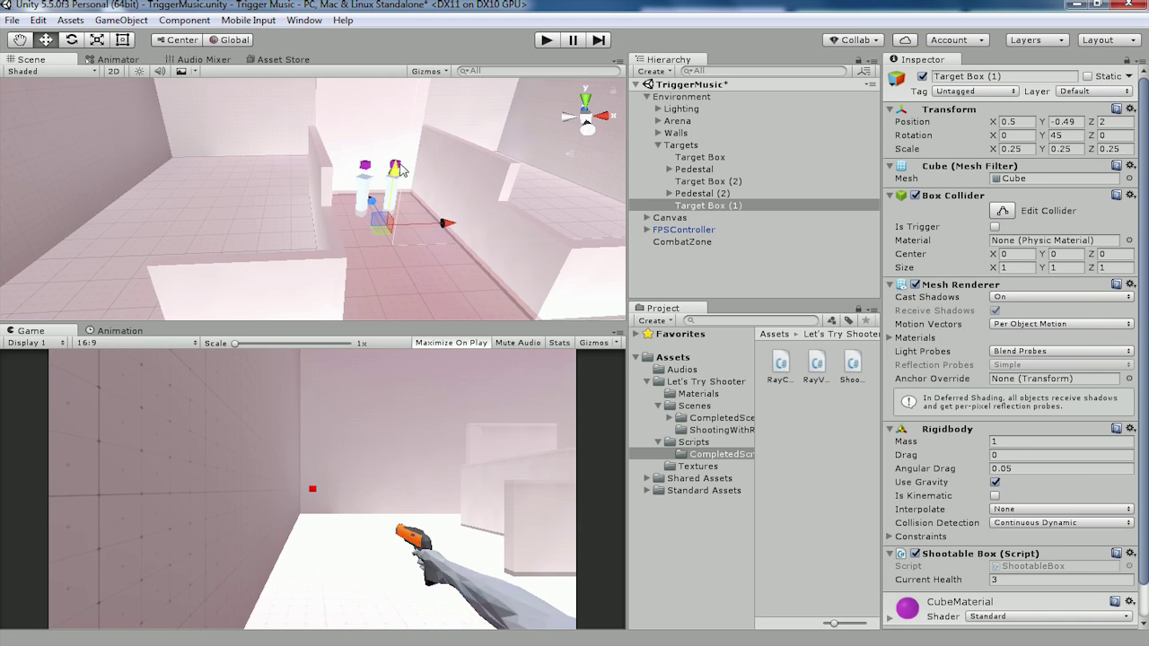
Move Target Box (1) low in front of the pillars to 0.12, 0.82, 0.28, then play
click(699, 158)
double_click(695, 206)
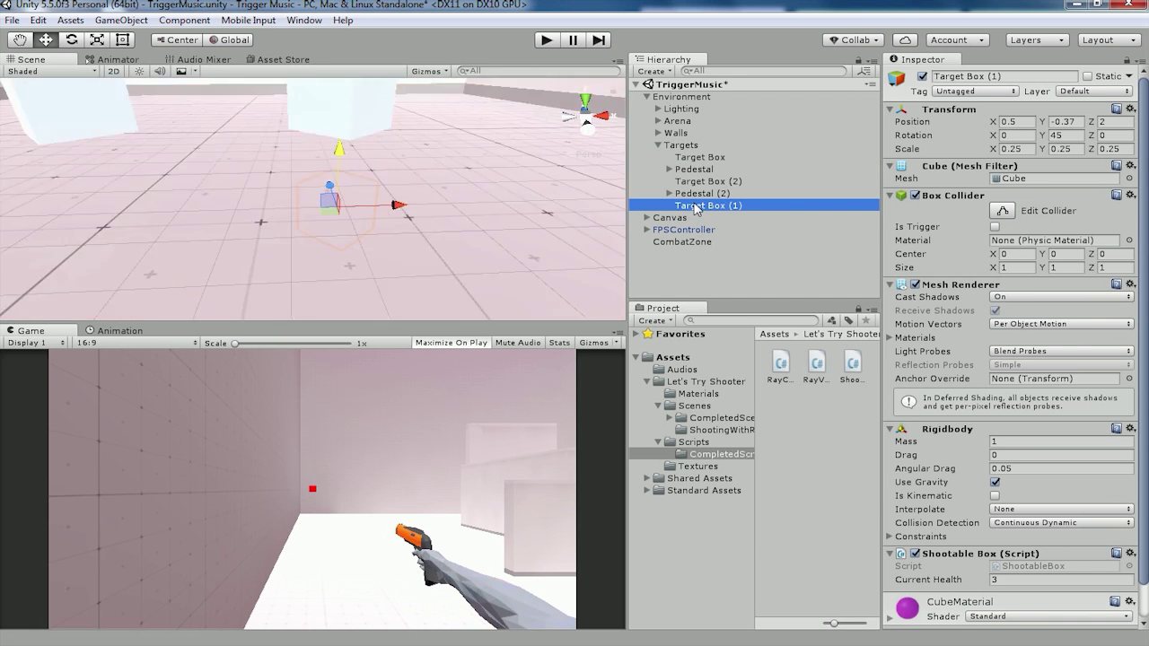
mouse_move(314, 154)
mouse_down()
mouse_move(316, 68)
mouse_move(362, 36)
mouse_move(328, 208)
mouse_move(332, 148)
mouse_up()
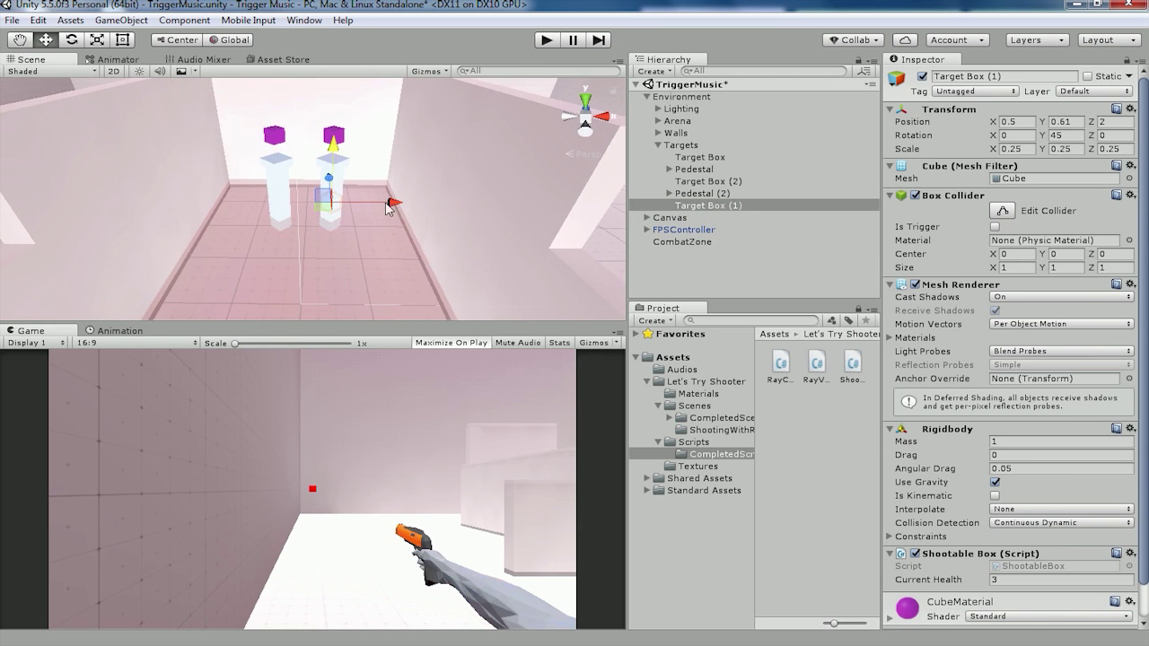
mouse_move(392, 208)
mouse_down()
mouse_move(402, 180)
mouse_move(384, 220)
mouse_up()
drag(463, 264, 379, 266)
drag(308, 216, 309, 203)
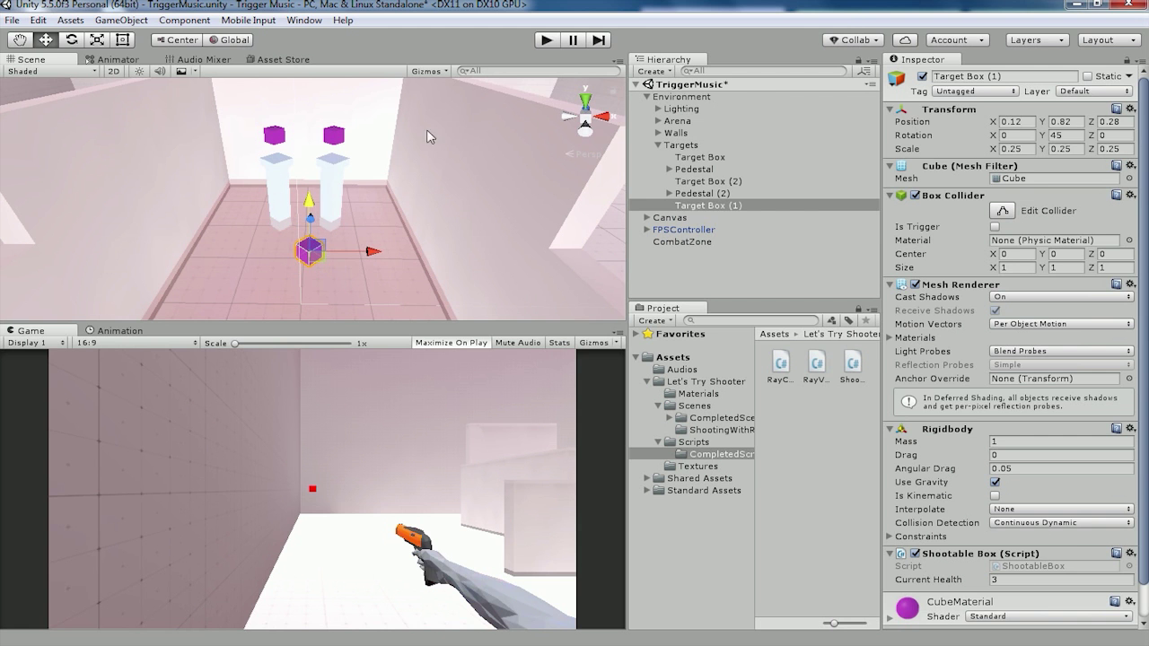
click(549, 40)
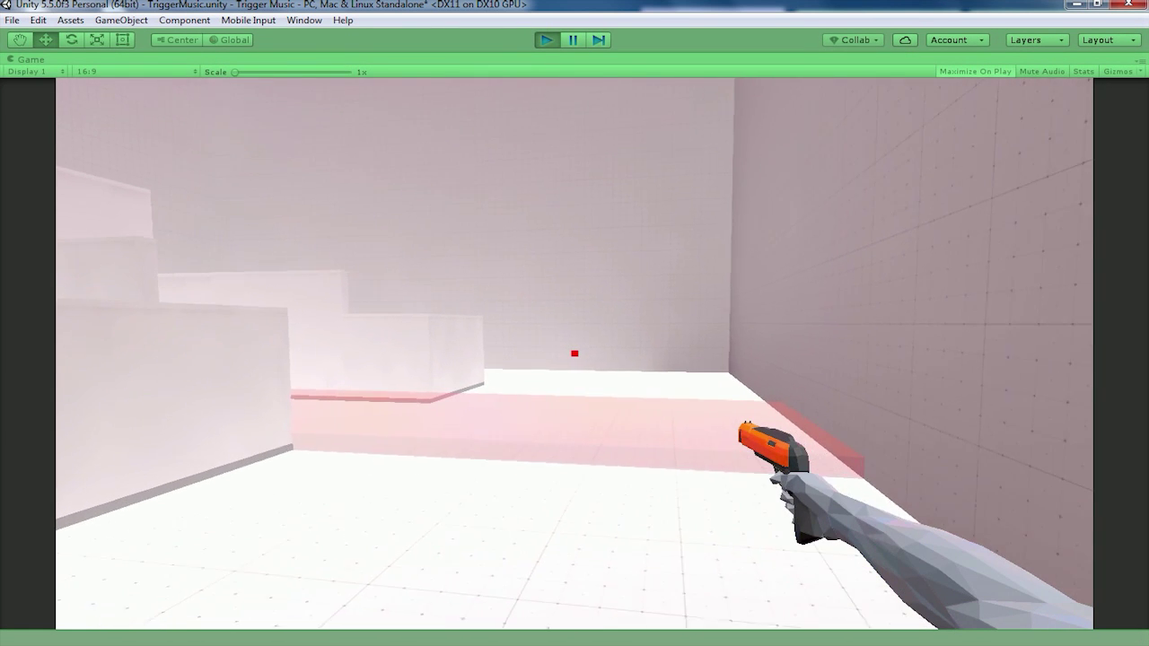
Shoot the cubes off the right and left pillars and the floor cube, then stop playing
mouse_move(575, 353)
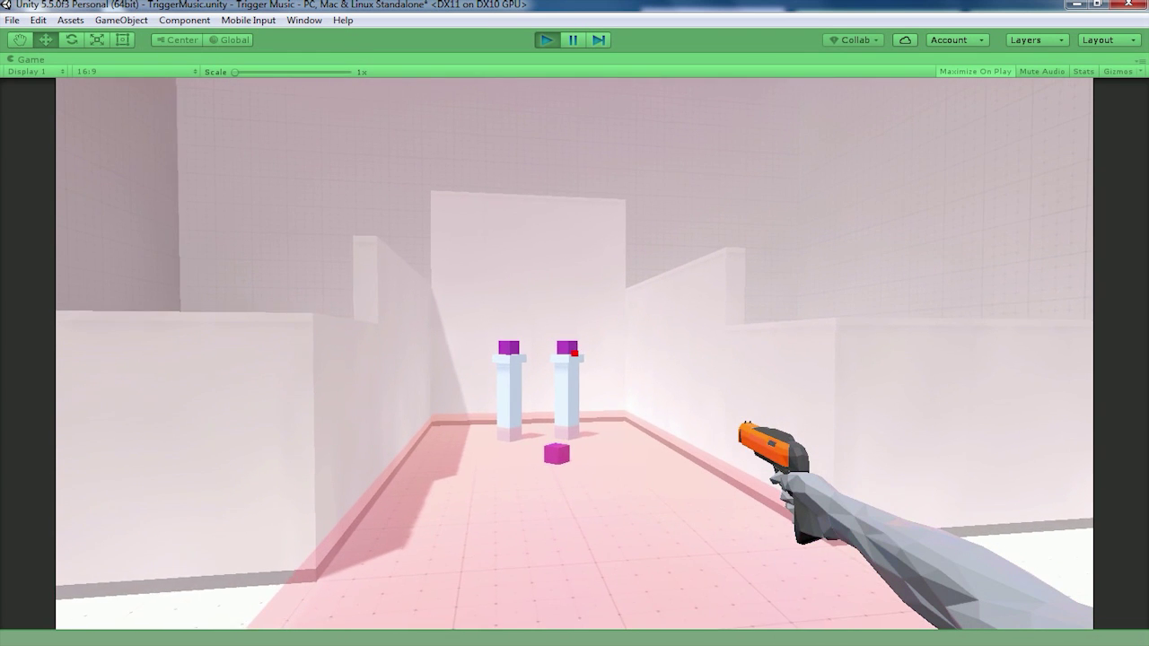
click(575, 354)
key(w)
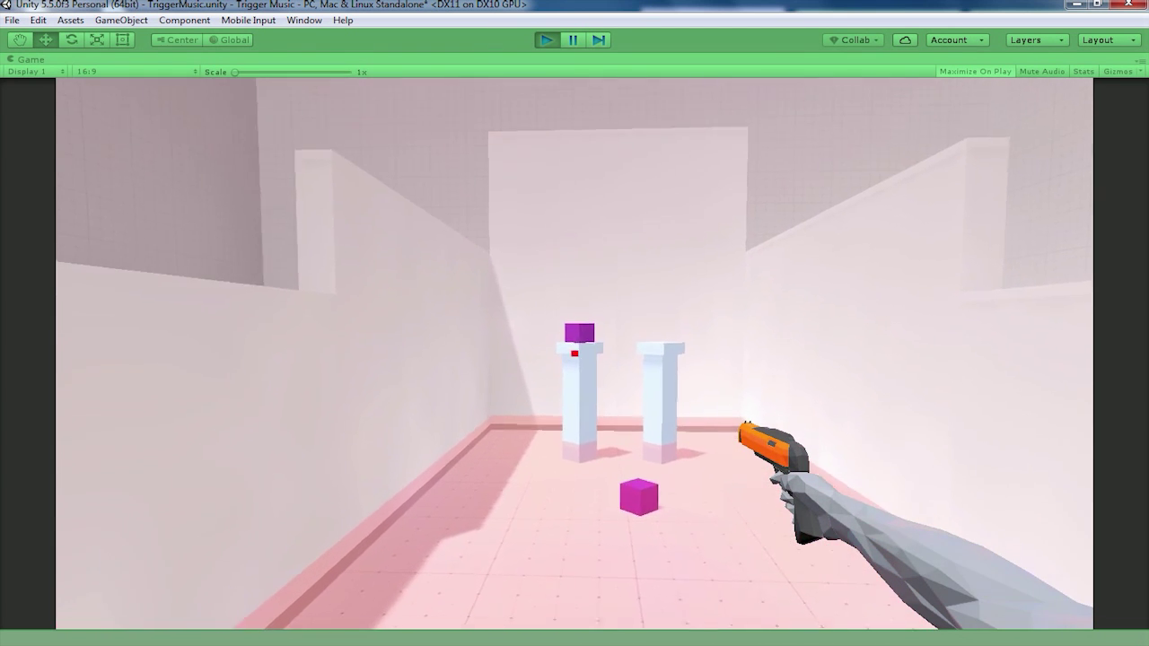
click(574, 353)
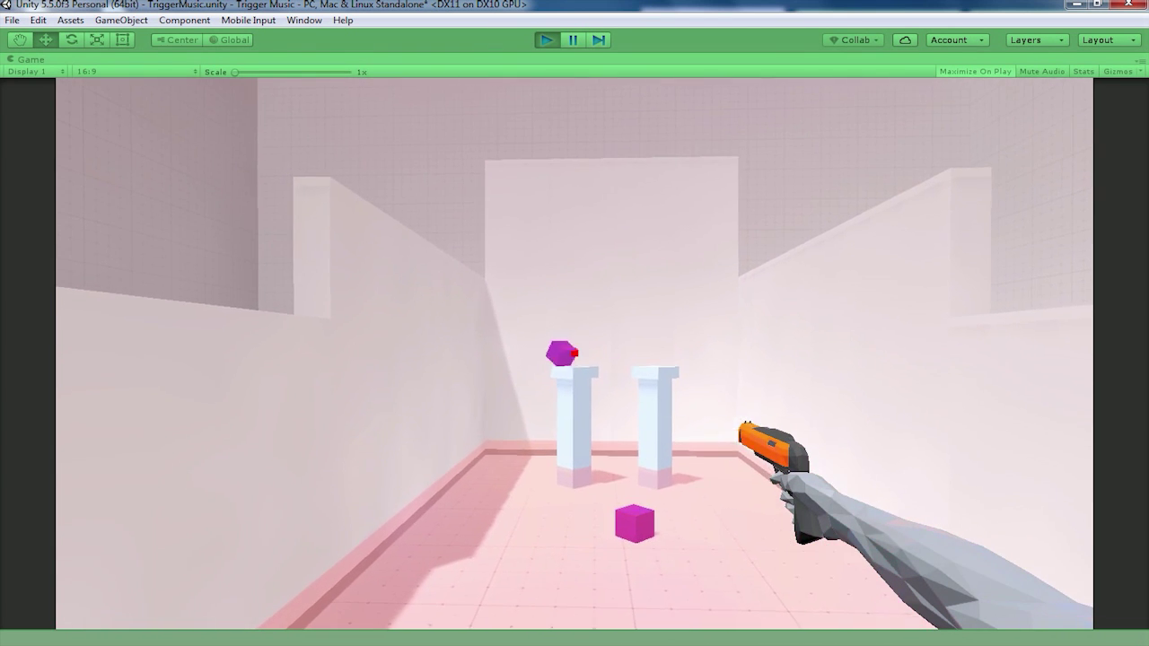
key(s)
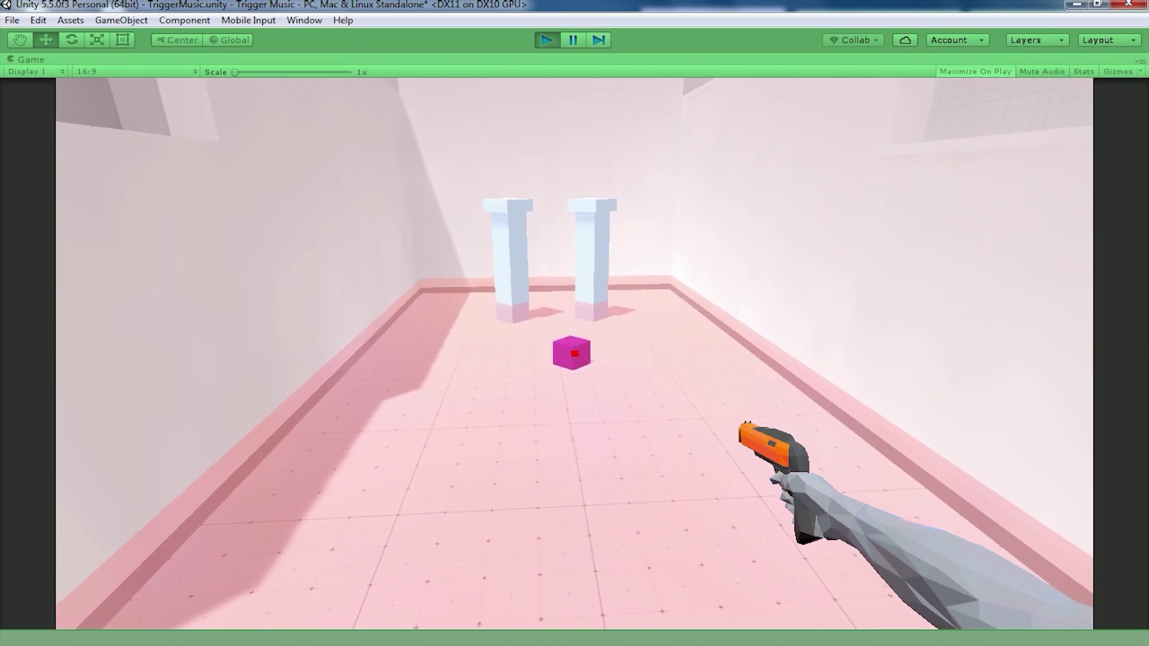
click(574, 353)
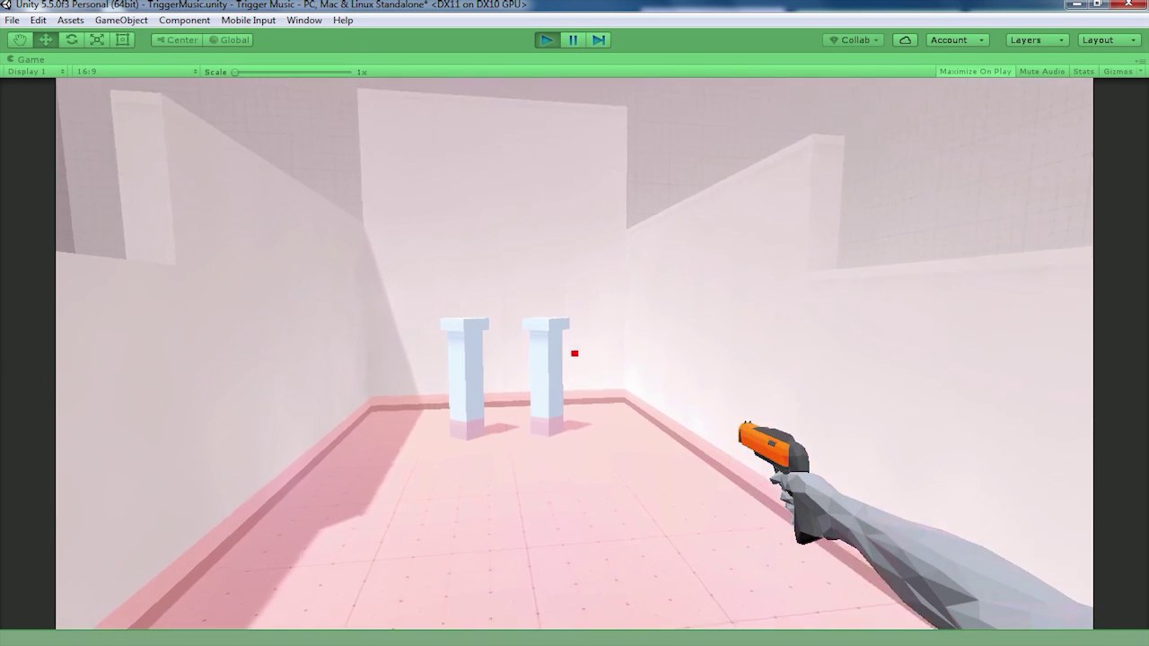
key(w)
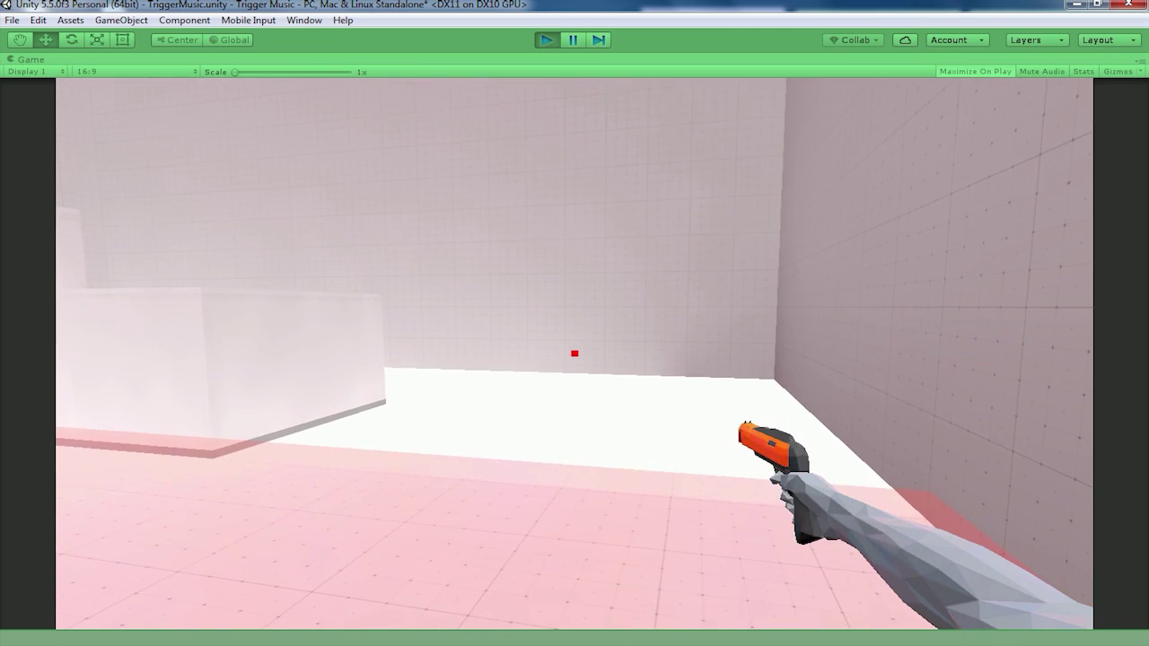
key(Escape)
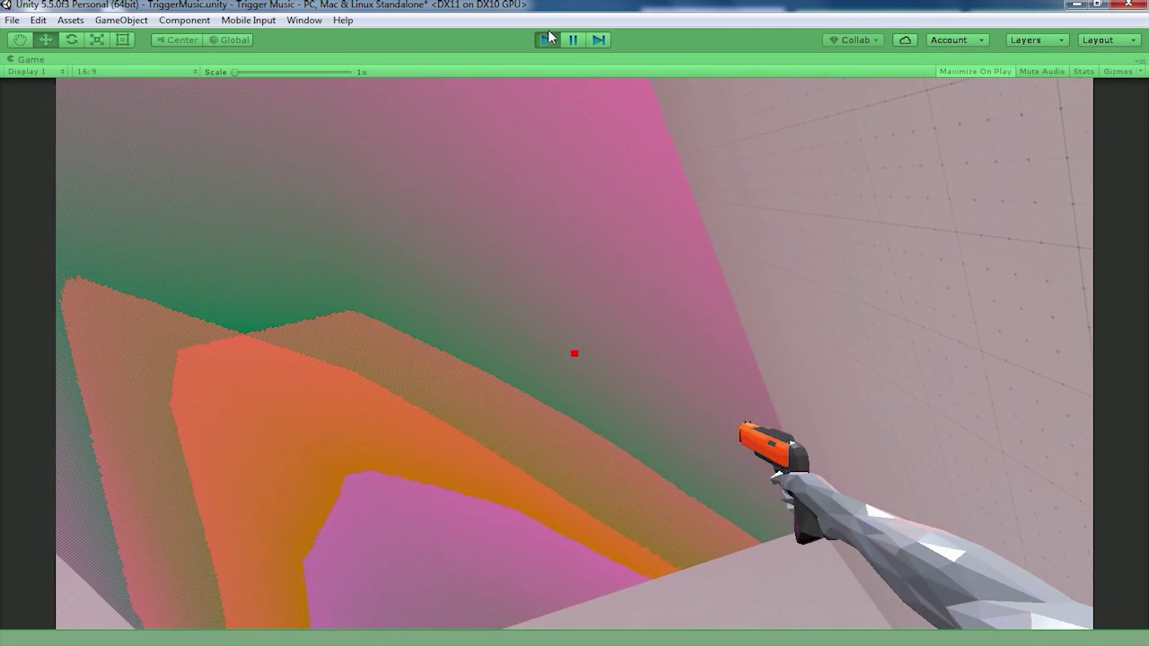
click(546, 39)
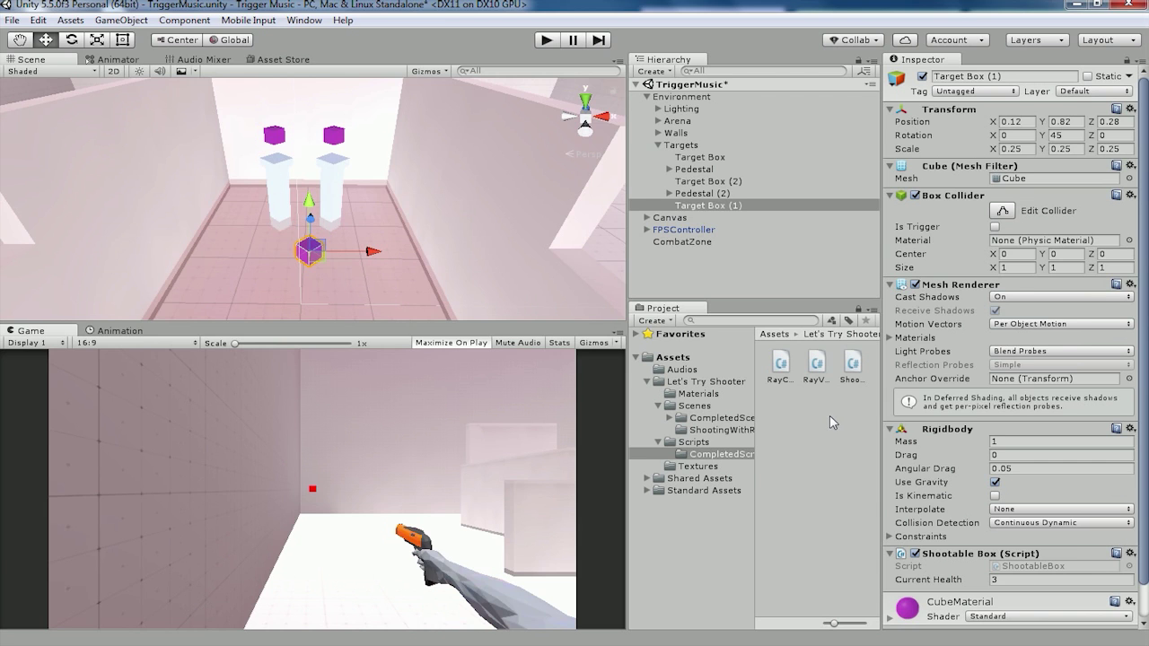
Show the AudioMixer's groups in the Audio Mixer panel and restart Play mode
click(205, 60)
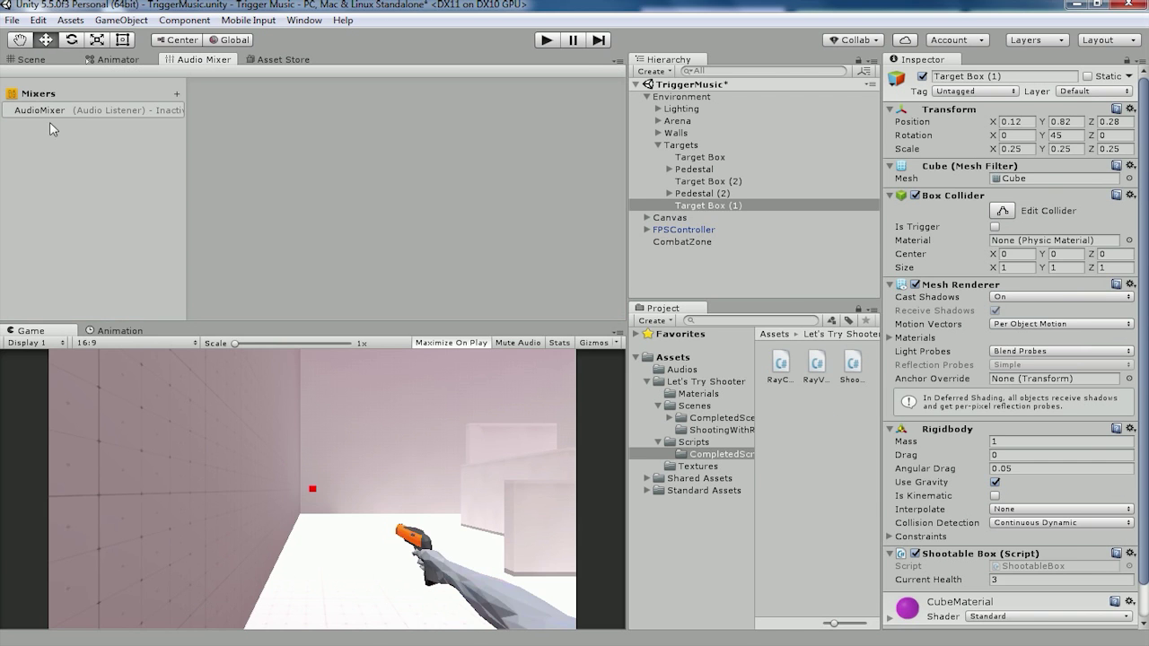
click(70, 112)
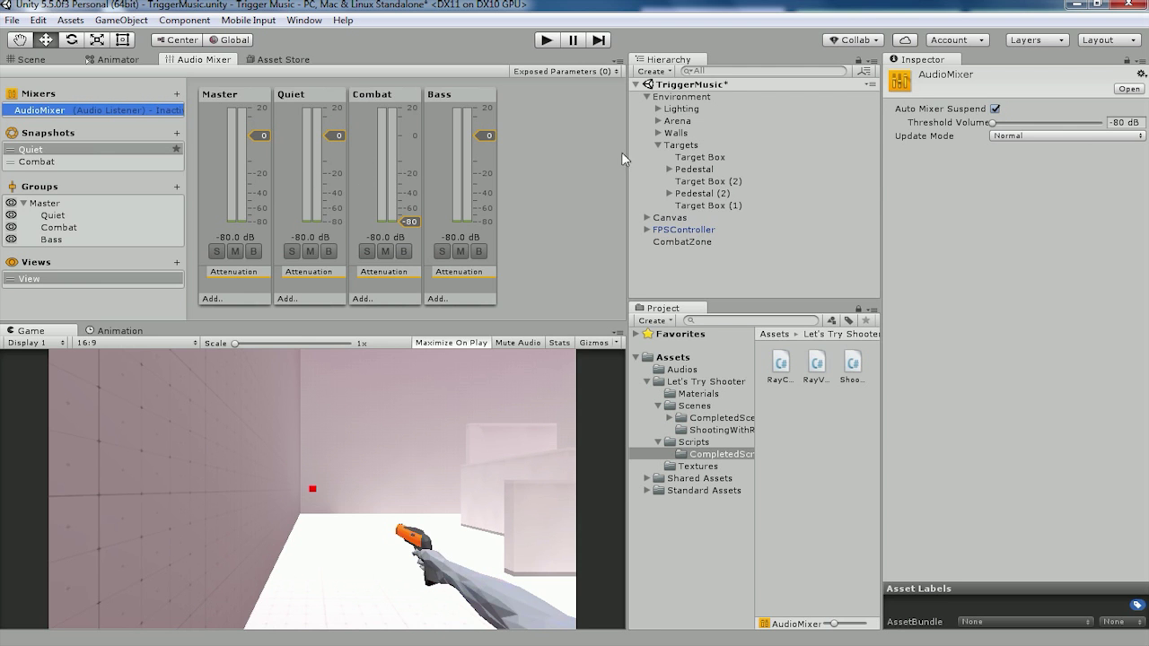
click(546, 40)
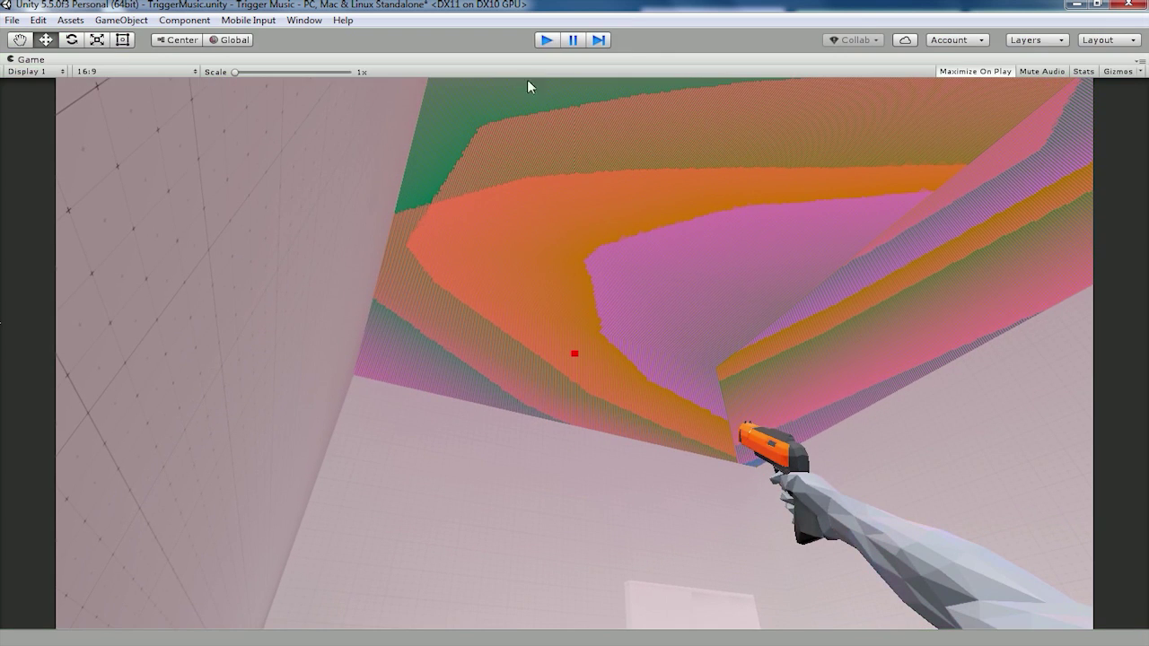
click(546, 40)
click(547, 40)
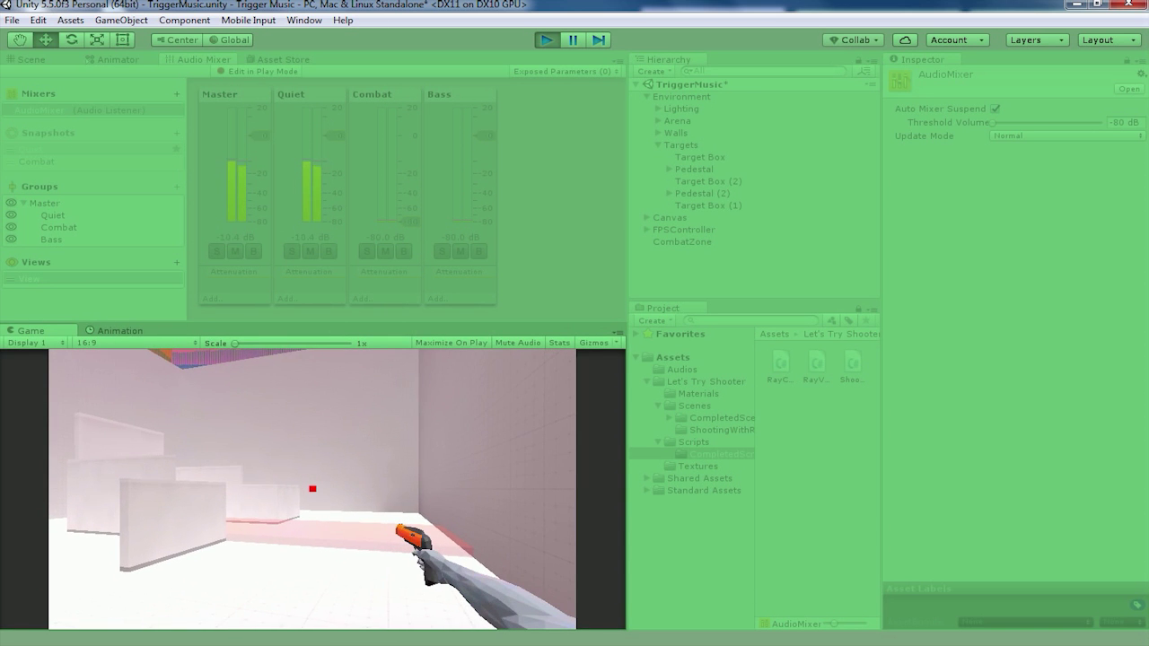
Walk into the CombatZone so Combat music replaces Quiet, shooting two target cubes
key(w)
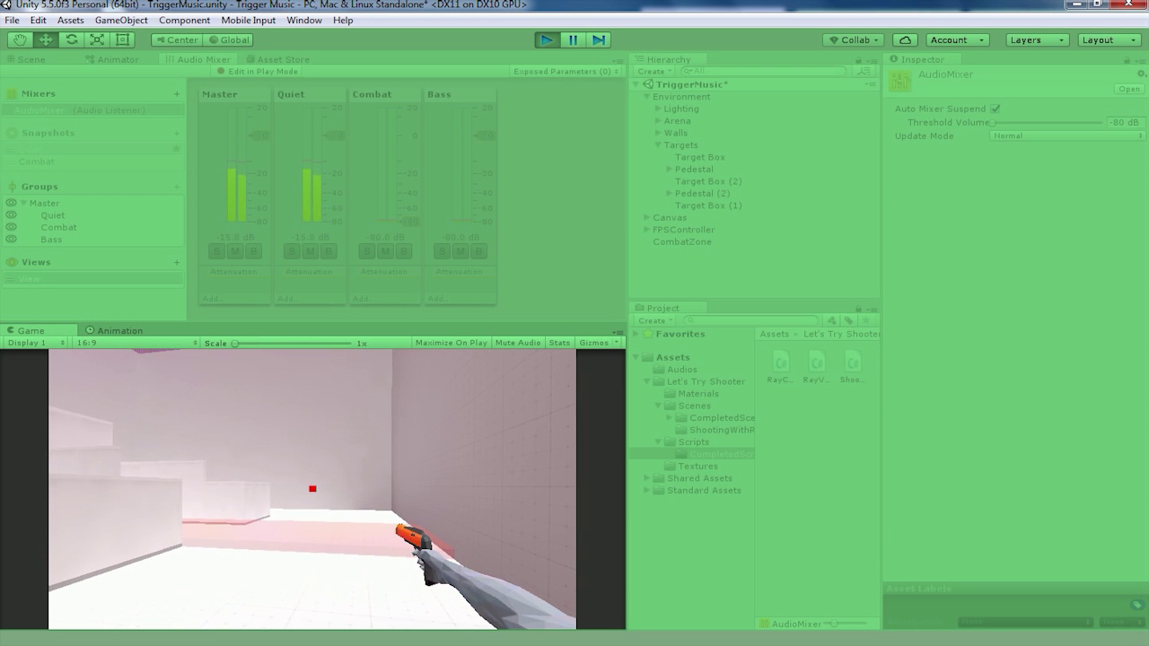
key(w)
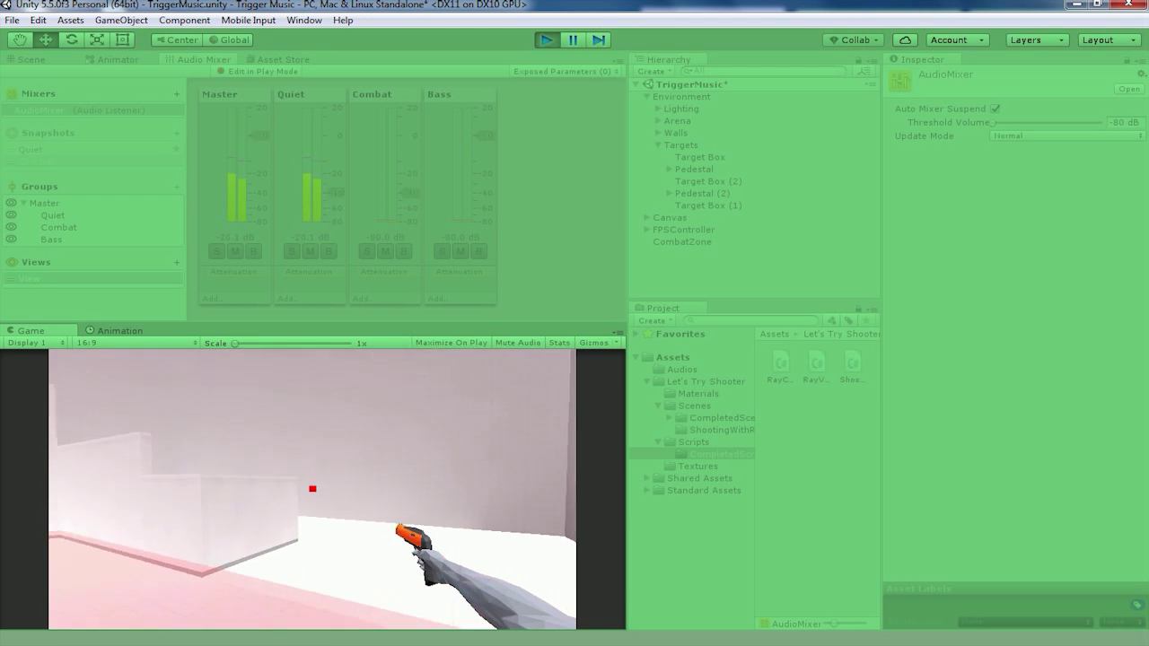
key(w)
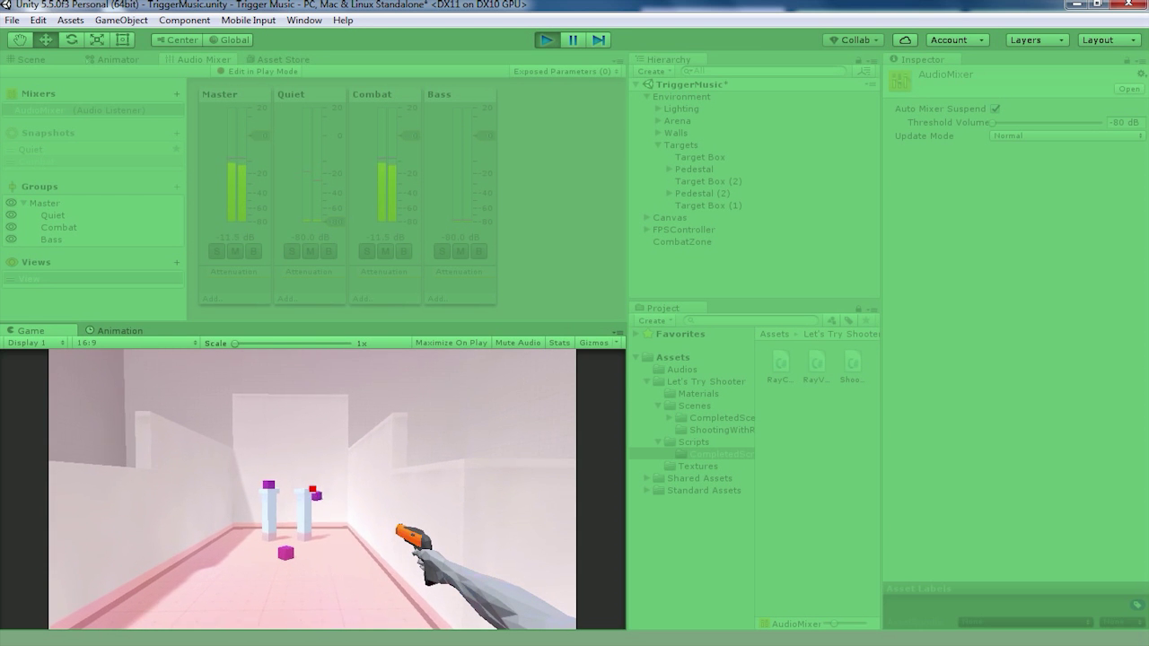
click(313, 489)
click(313, 489)
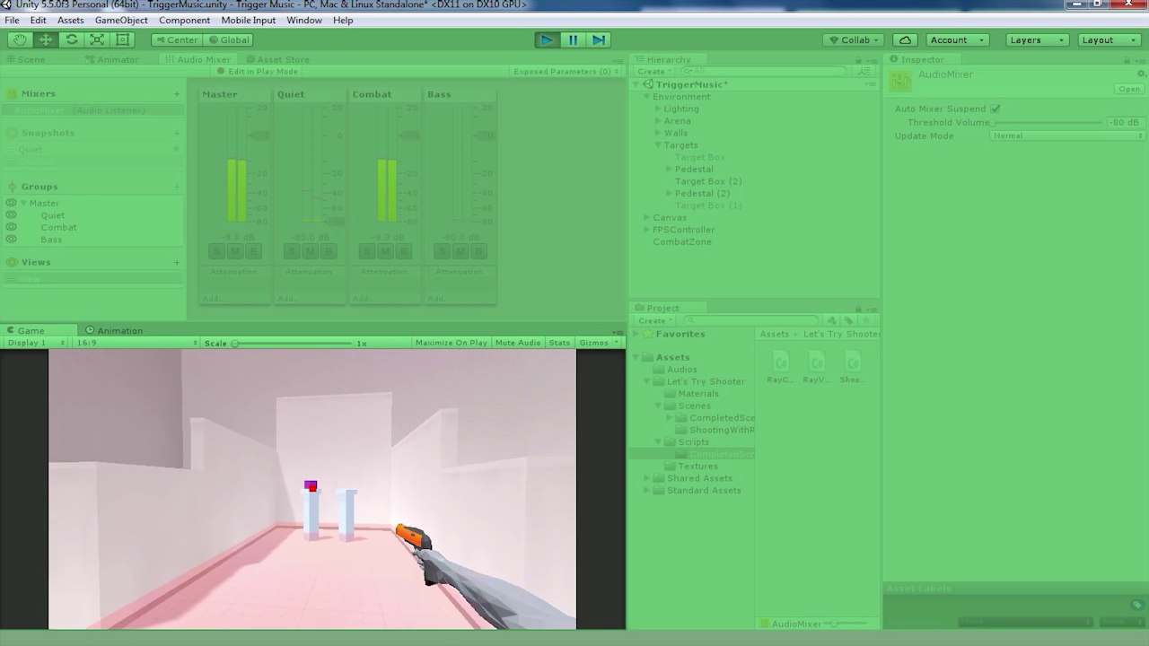